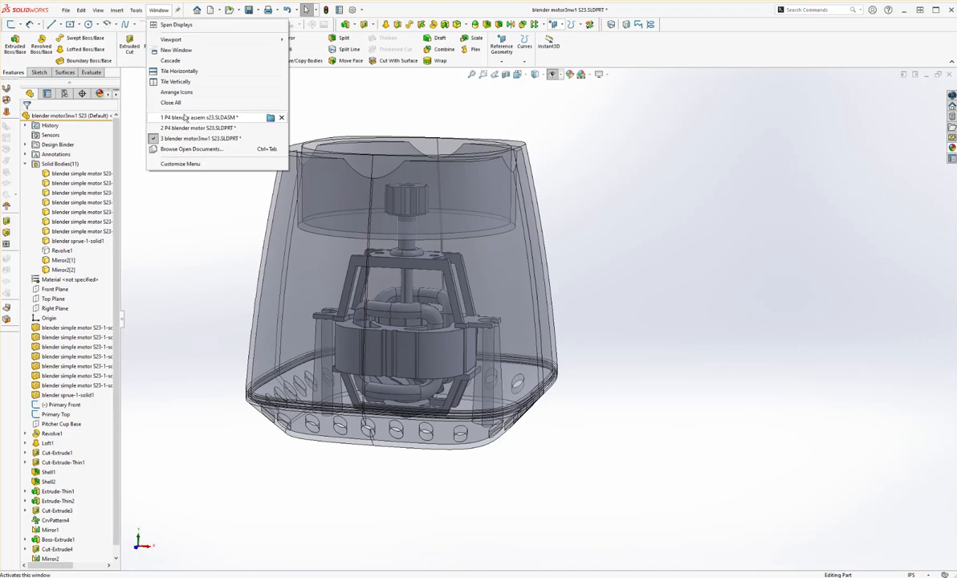
Switch to the P4 blender assem s23 assembly and examine the sectioned lip joint between the housing and its base.
left_click(189, 120)
scroll(514, 337, "down", 6)
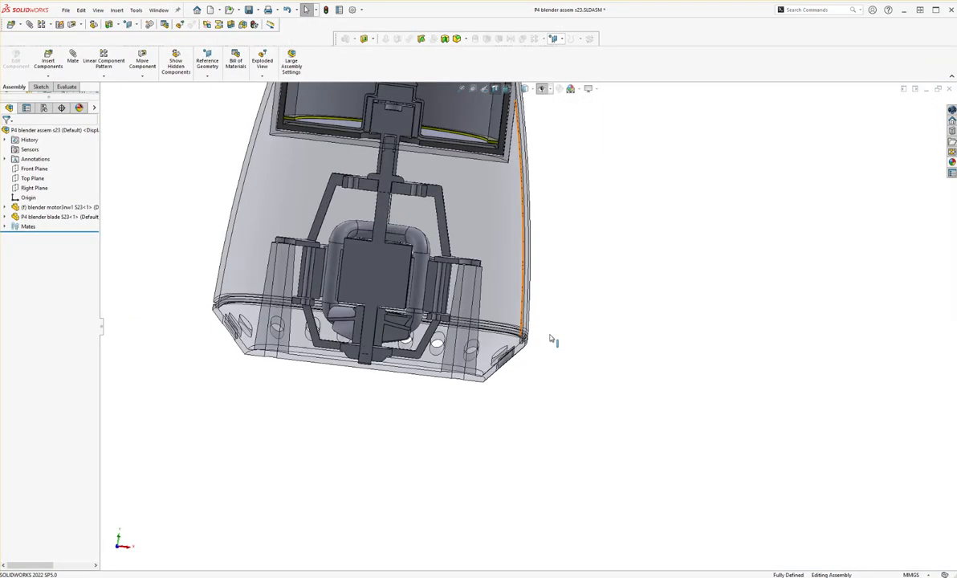
scroll(489, 341, "down", 3)
scroll(482, 324, "up", 4)
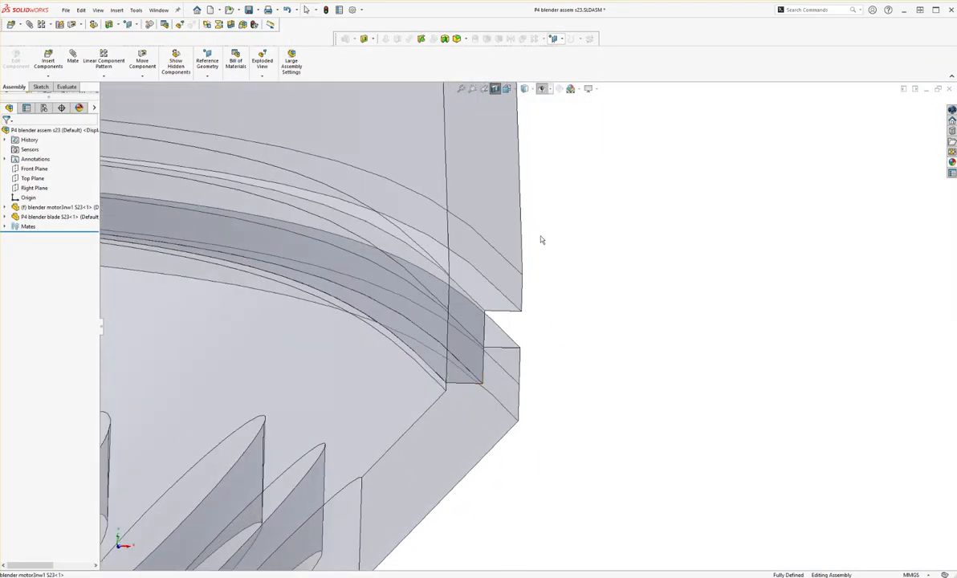
scroll(451, 357, "up", 6)
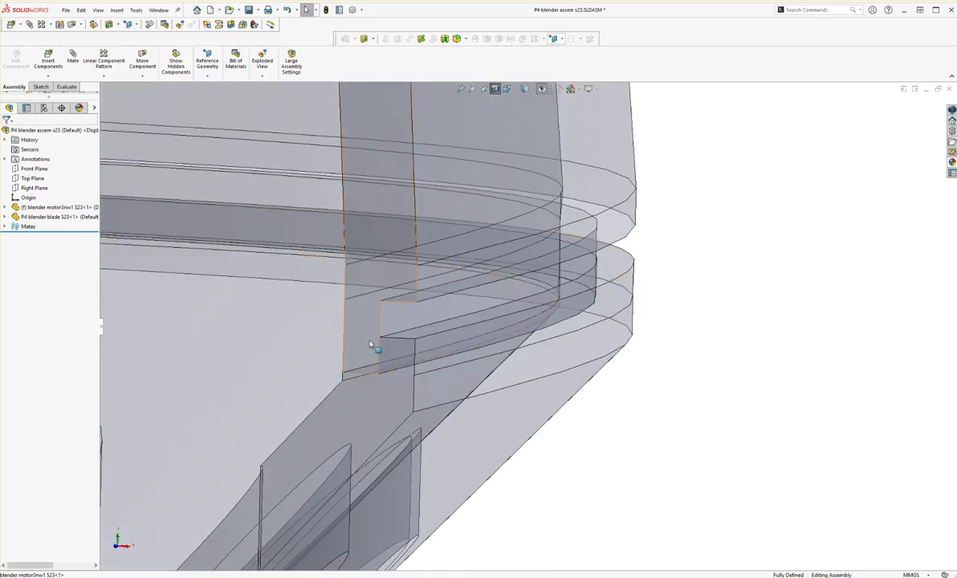
scroll(409, 343, "up", 5)
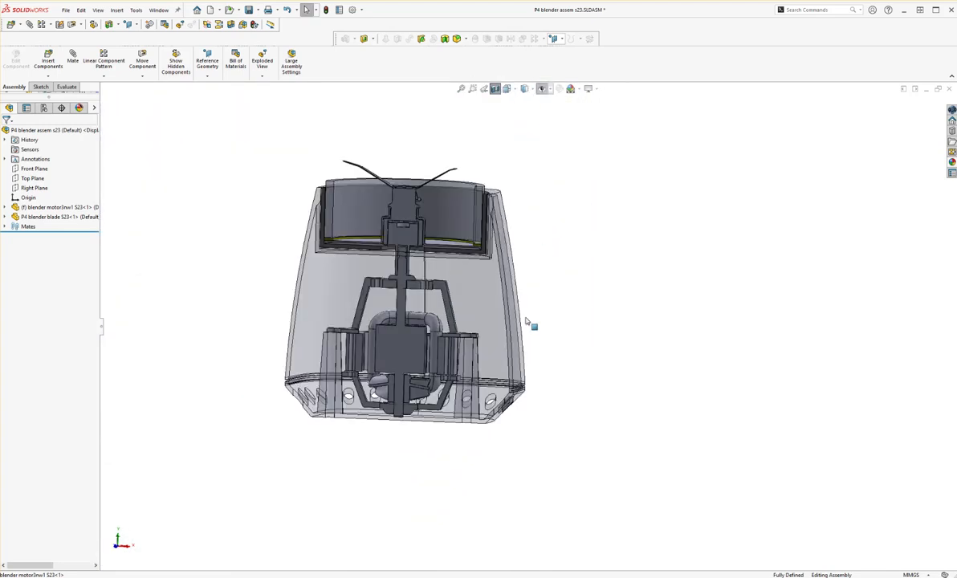
scroll(515, 363, "down", 3)
scroll(505, 327, "up", 3)
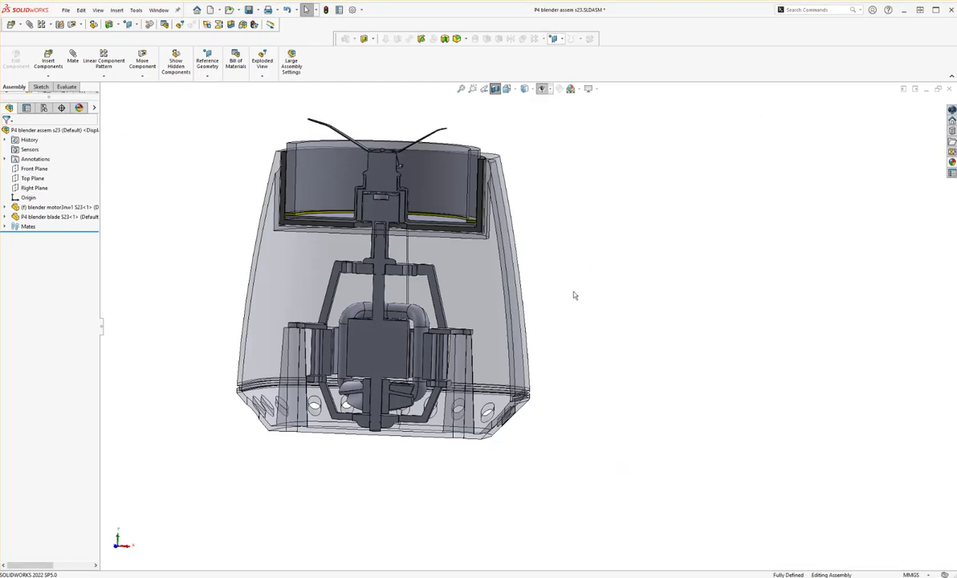
Examine the sectioned blender assembly and identify its motor housing and blade components.
middle_click_drag(574, 295, 579, 335)
scroll(523, 323, "up", 2)
scroll(550, 206, "down", 3)
middle_click_drag(536, 271, 482, 241)
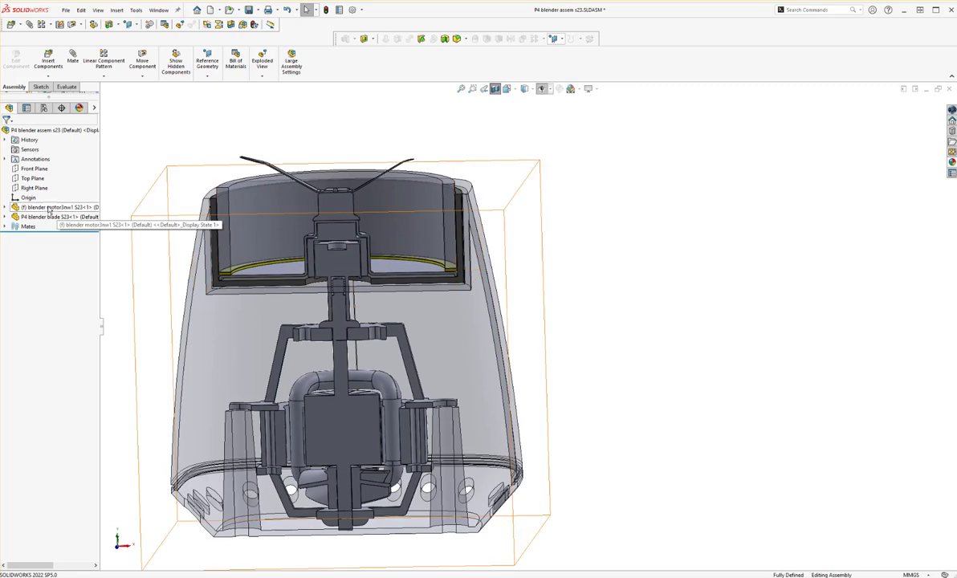
left_click(48, 207)
left_click(55, 216)
scroll(314, 242, "up", 1)
middle_click_drag(314, 242, 432, 262)
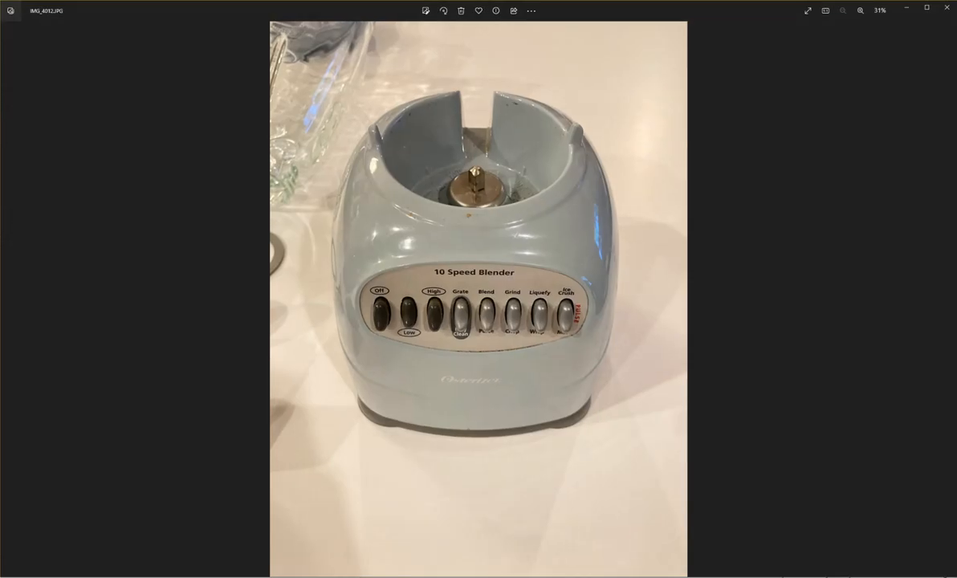
Switch to the reference photos and examine the blender base and the laid-out jar, gasket, blade and collar.
left_click(8, 301)
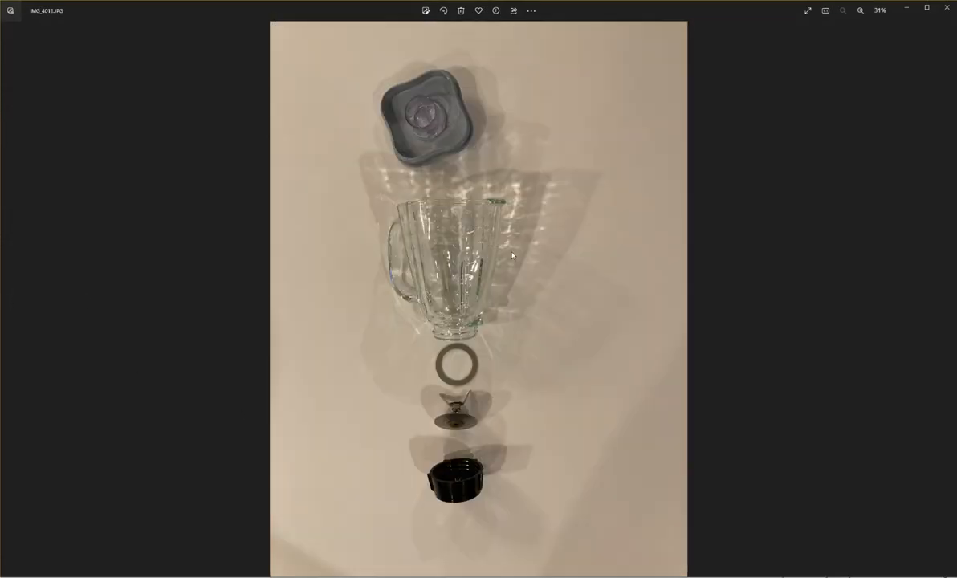
scroll(484, 462, "up", 10)
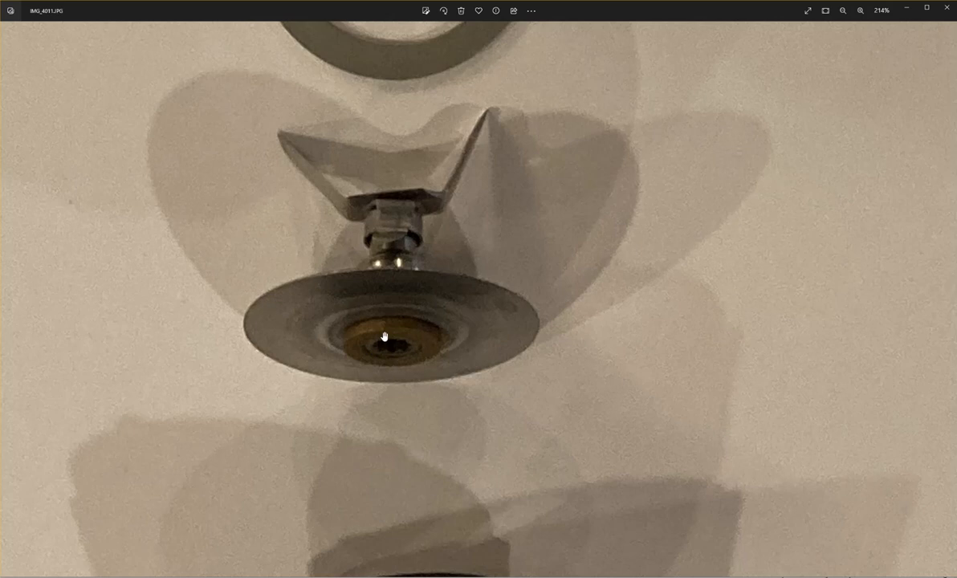
scroll(394, 347, "down", 8)
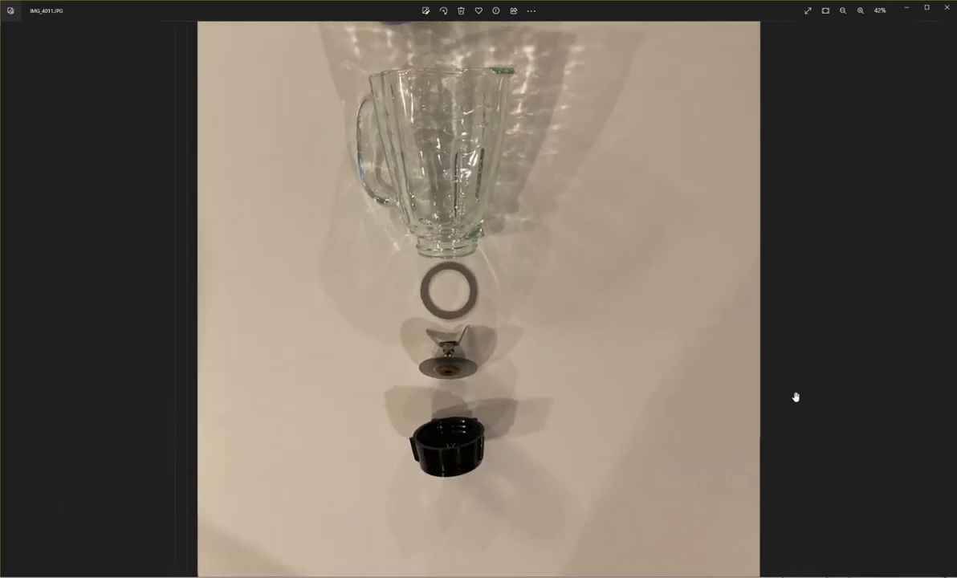
left_click(948, 298)
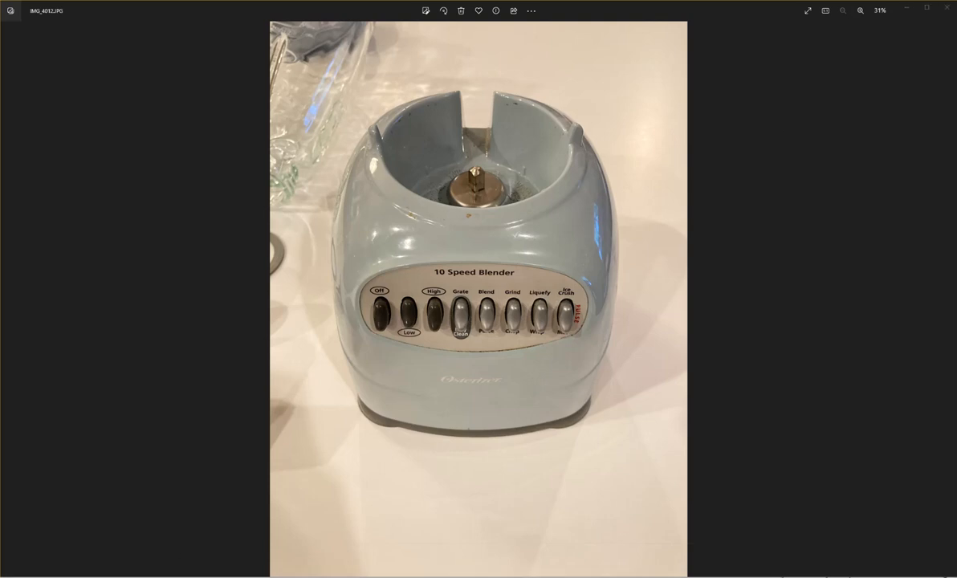
Switch to the P4 blender motor S23 part in SOLIDWORKS and inspect its inserted motor and sprue bodies from several angles.
left_click(68, 566)
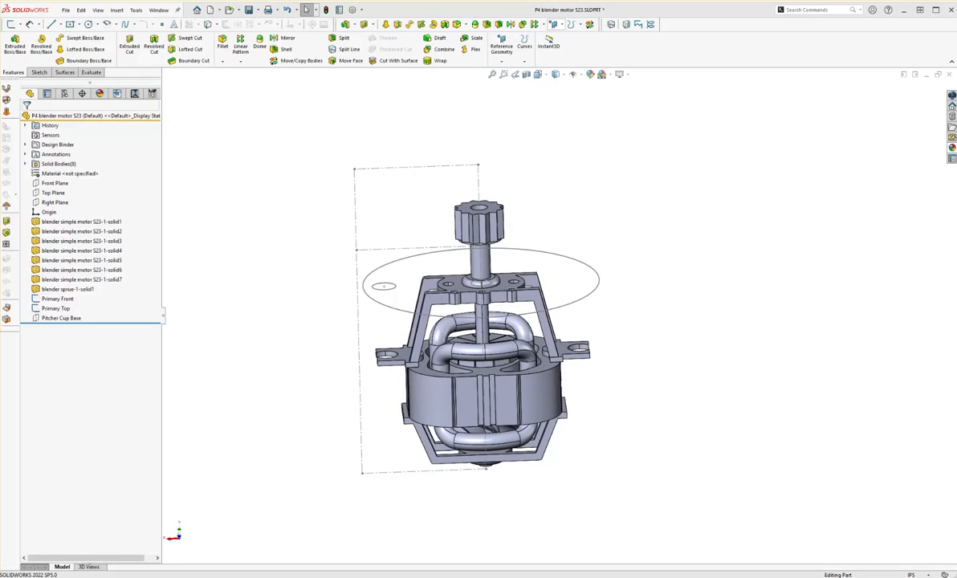
scroll(438, 347, "down", 2)
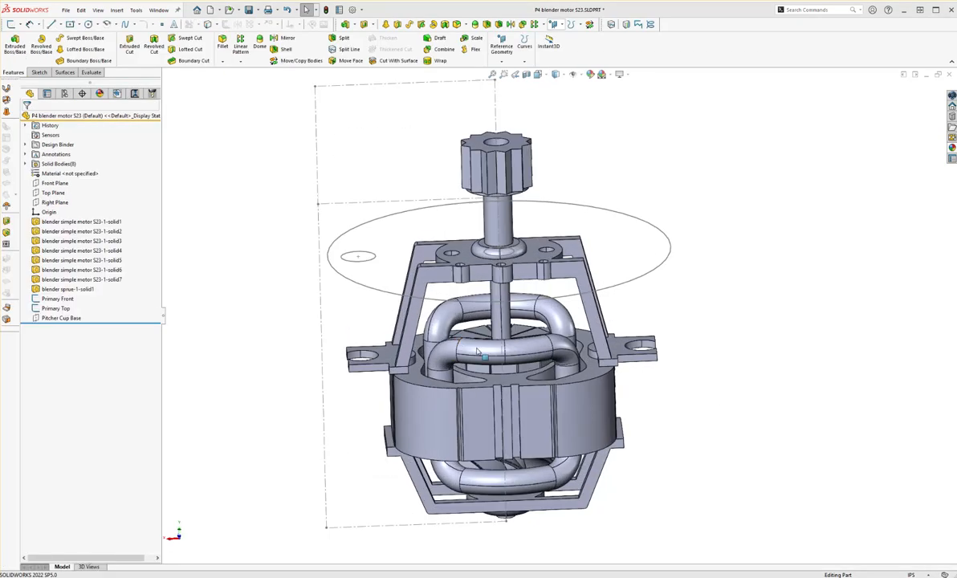
scroll(489, 343, "up", 3)
middle_click_drag(465, 329, 616, 313)
left_click(537, 75)
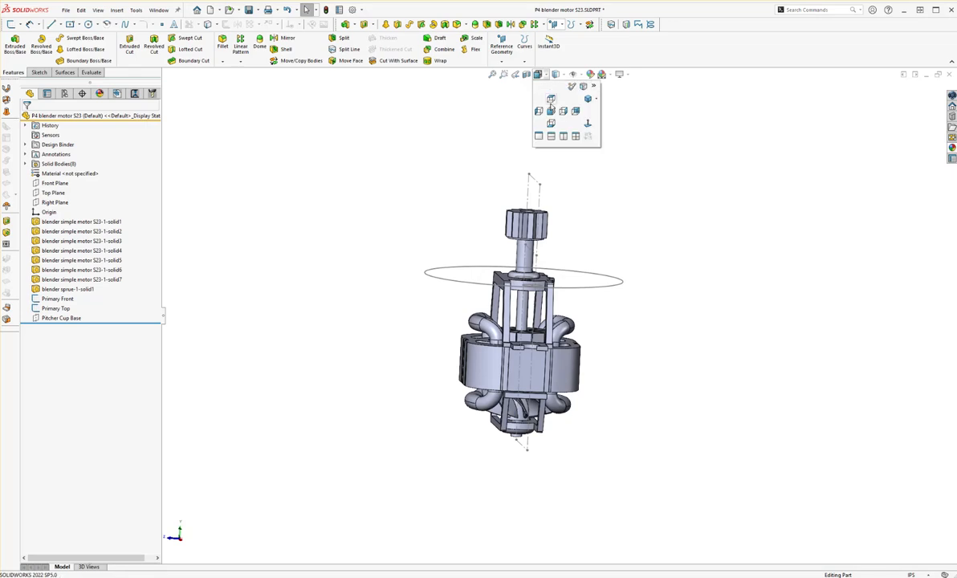
left_click(553, 112)
left_click(81, 221)
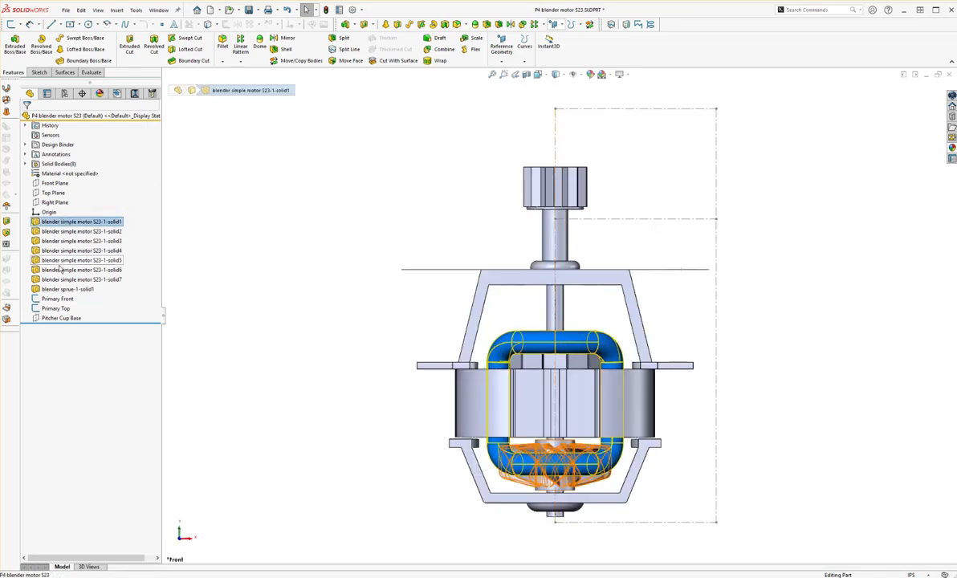
left_click(67, 289, "shift")
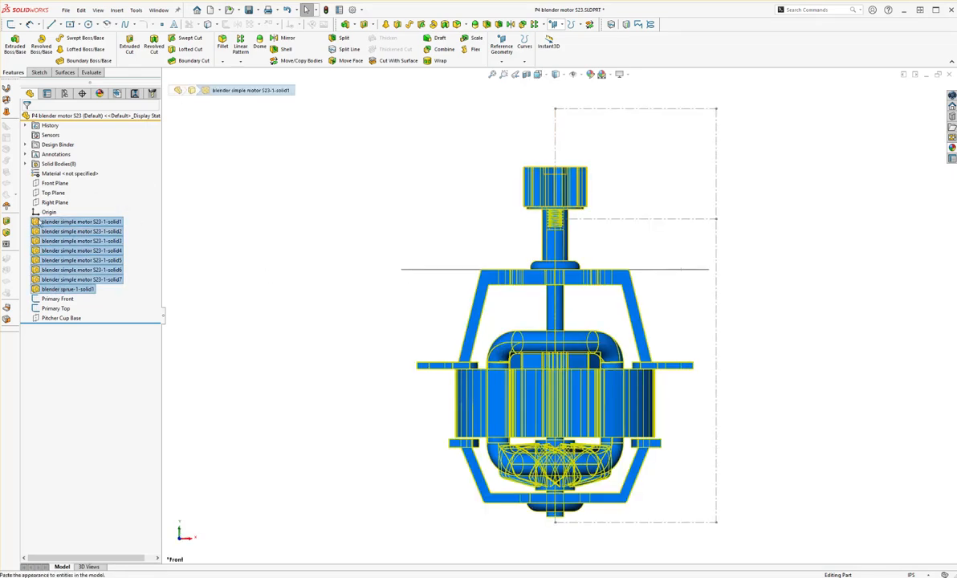
middle_click_drag(375, 280, 358, 328)
left_click(358, 327)
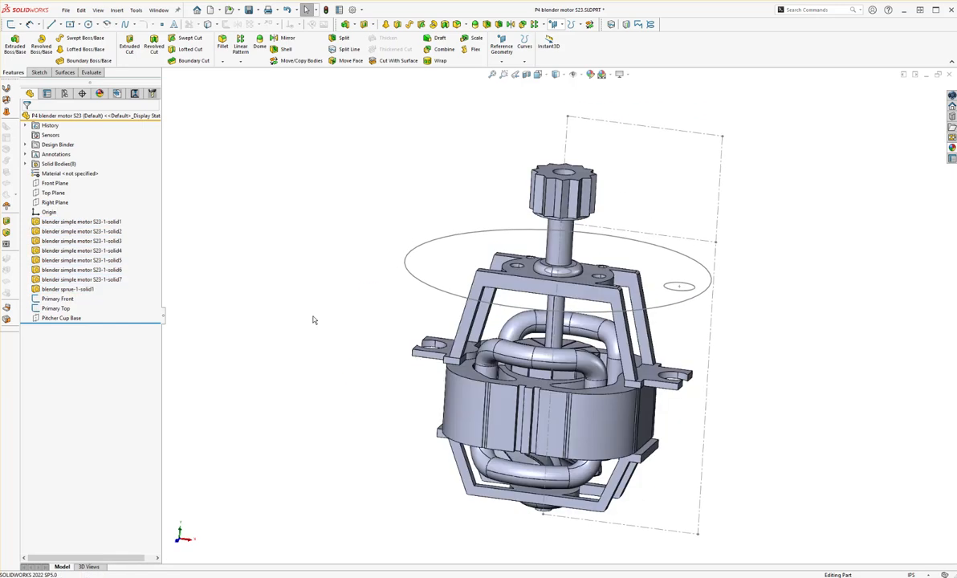
Open the Primary Front sketch for editing and orient it to the front view.
key("z")
left_click(61, 300)
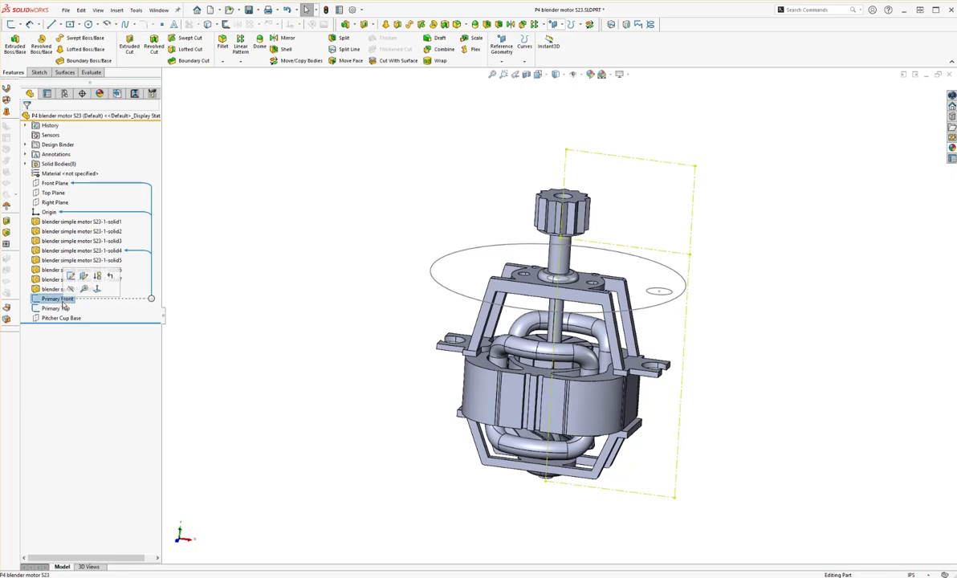
left_click(69, 276)
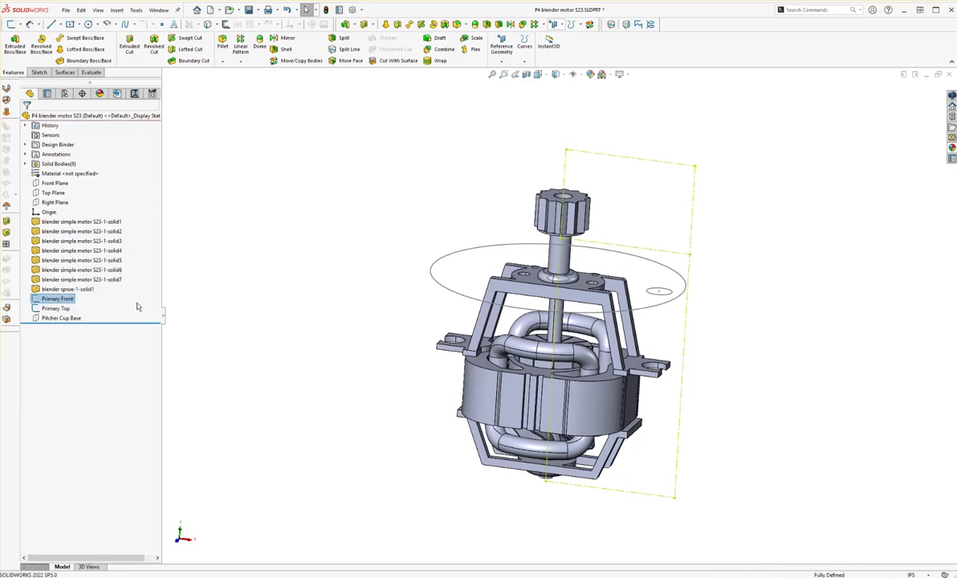
right_click(53, 300)
left_click(60, 280)
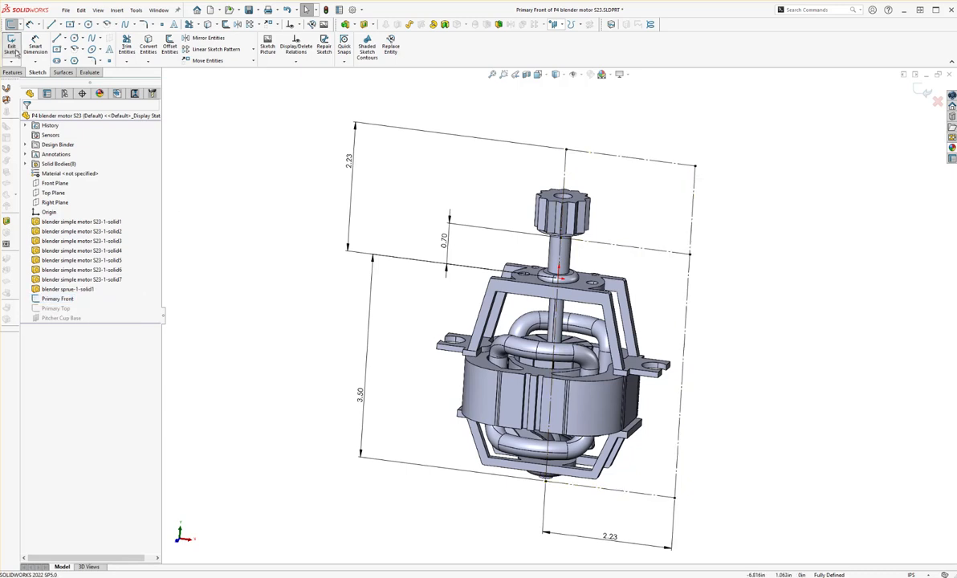
right_click(52, 301)
left_click(262, 327)
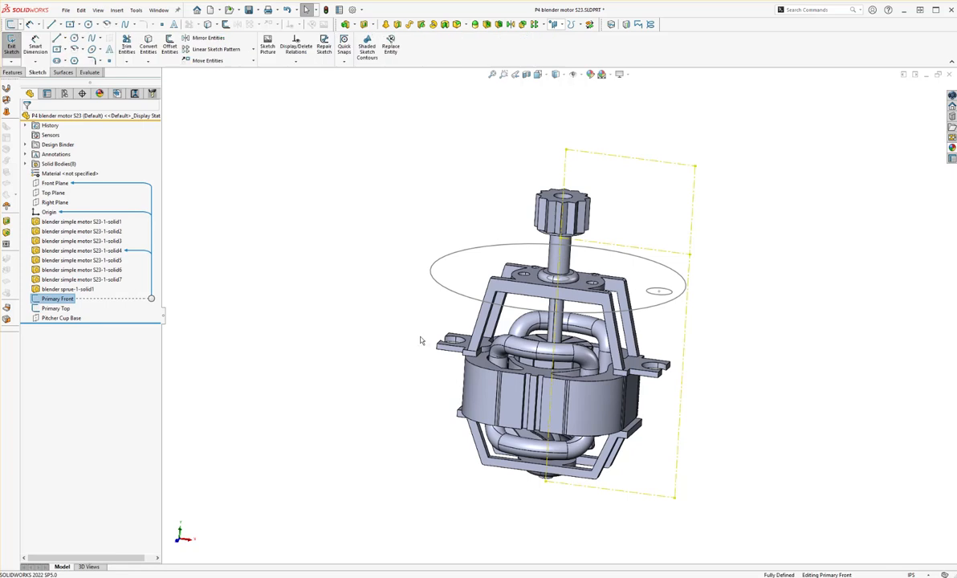
left_click(539, 76)
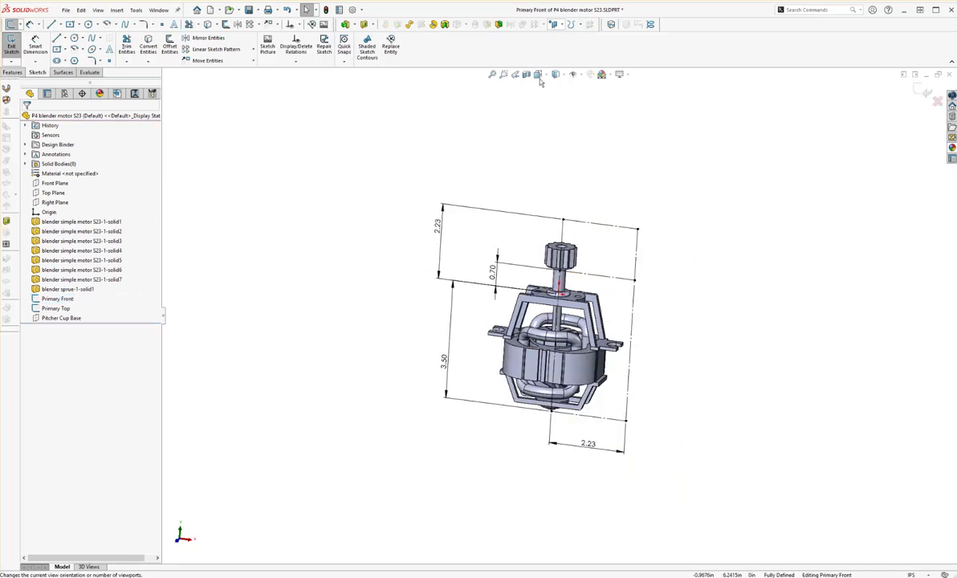
left_click(539, 75)
left_click(548, 118)
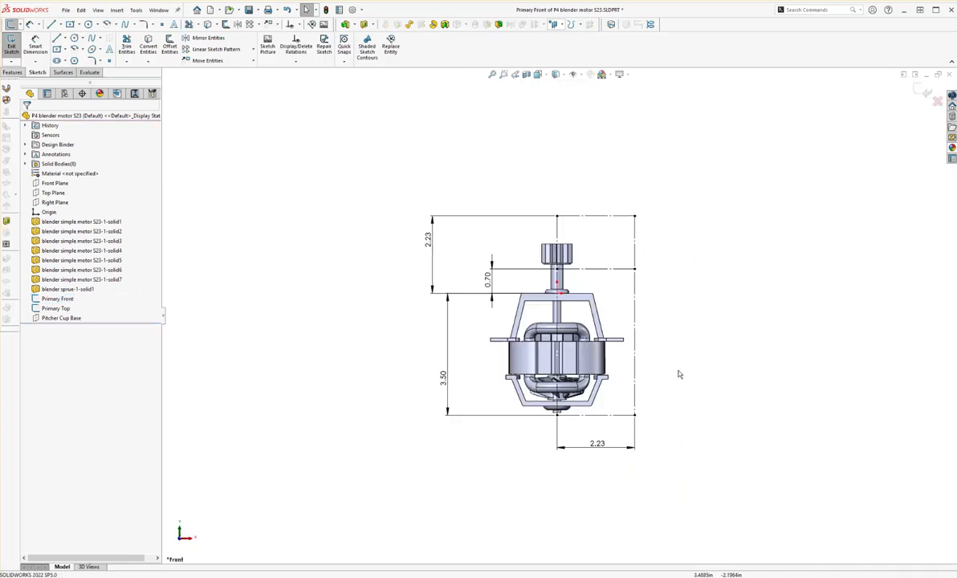
scroll(679, 374, "down", 2)
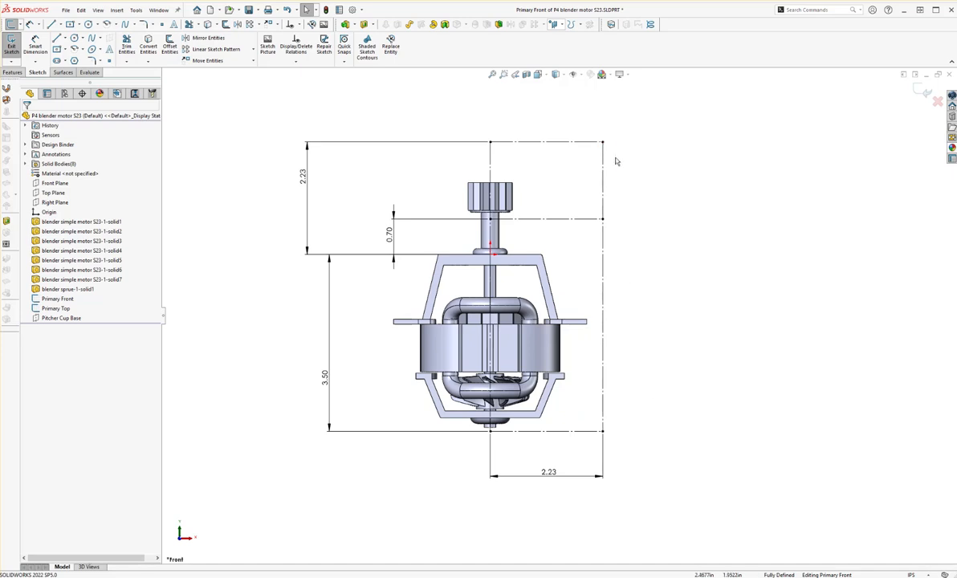
key("l")
left_click(603, 431)
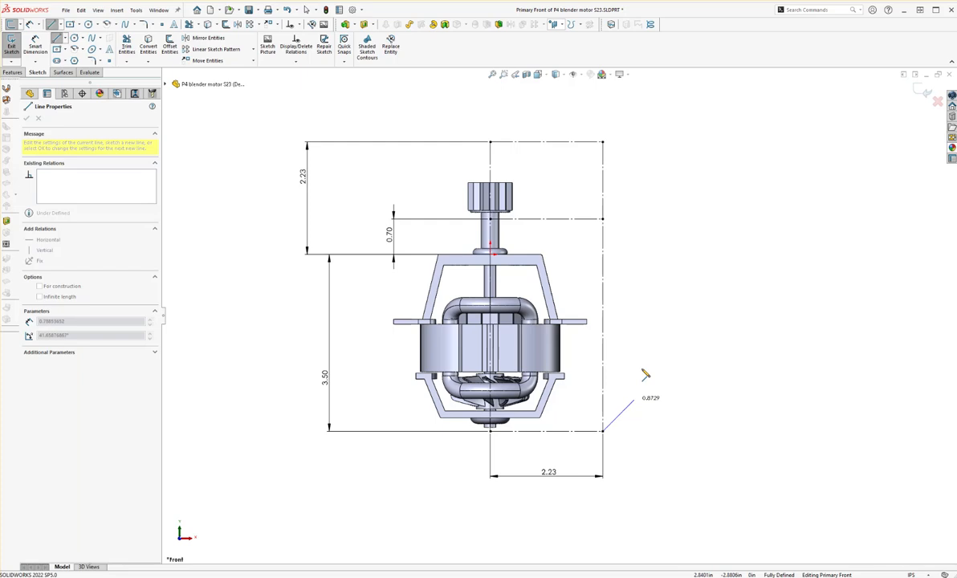
left_click(603, 142)
key("Escape")
left_click(607, 169)
left_click(649, 291)
Sketch a three-line housing outline outside the vertical centerline, joining its lower and upper ends, with a vertical segment about 0.73 in long.
key("l")
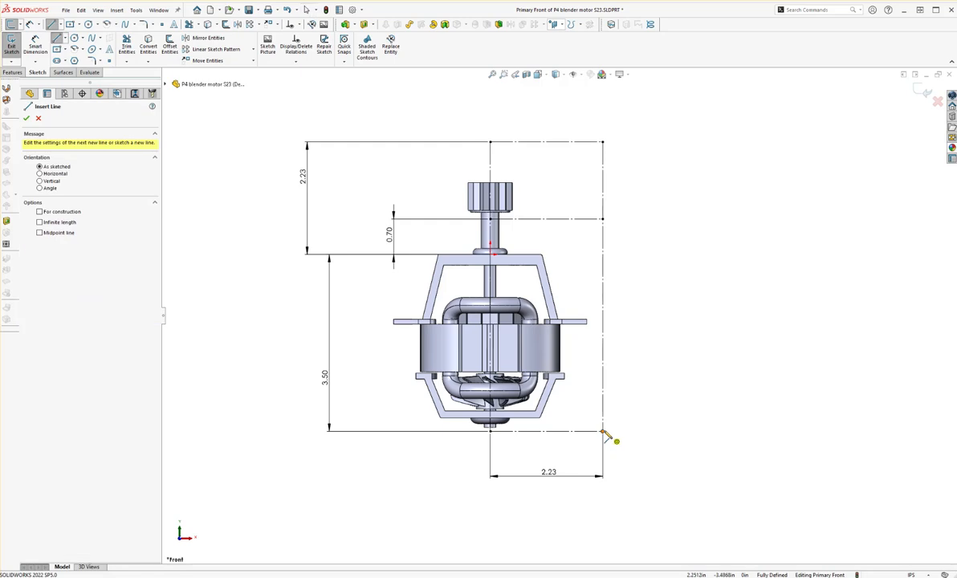
left_click(603, 432)
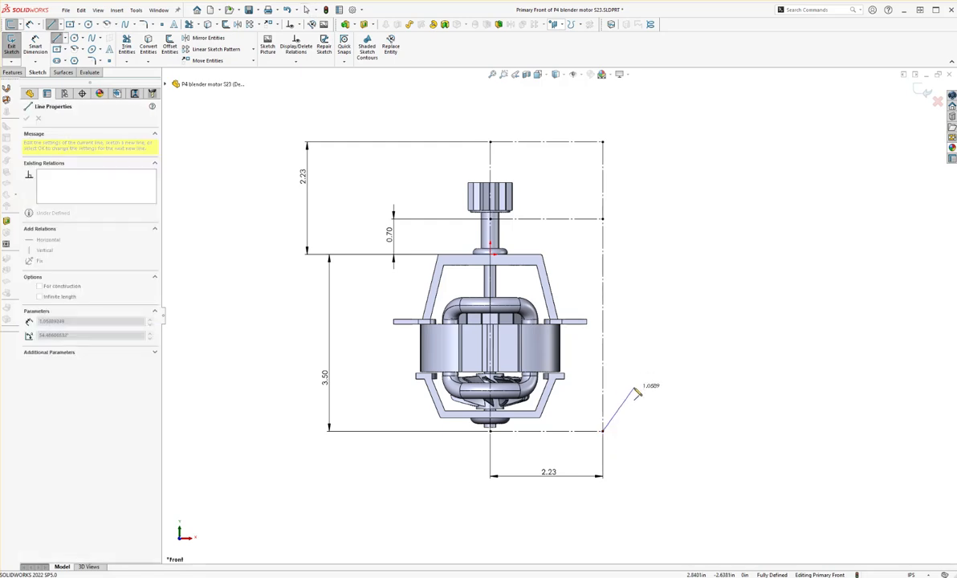
left_click(639, 385)
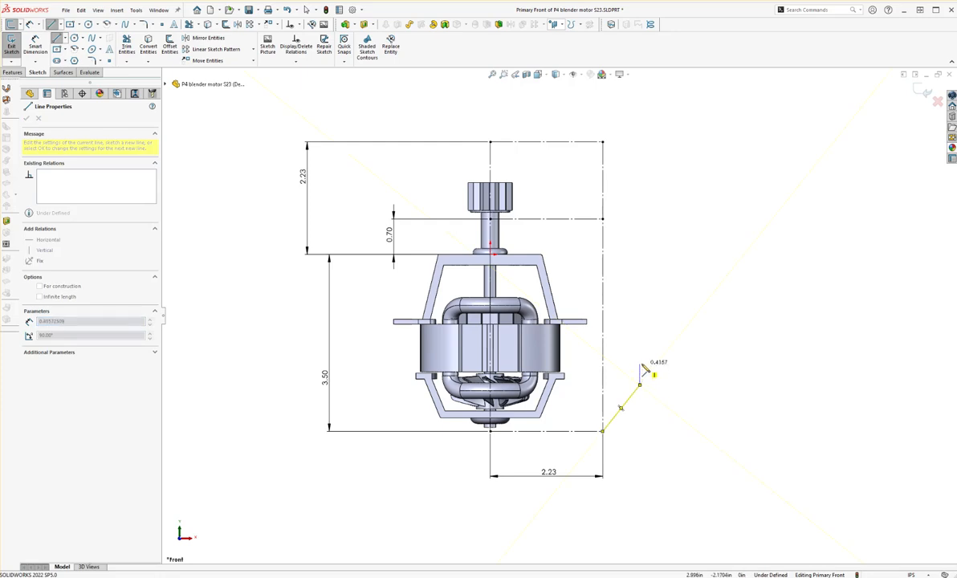
left_click(640, 372)
left_click(602, 142)
key("Escape")
mouse_move(640, 374)
left_mouse_down()
mouse_move(663, 369)
mouse_move(638, 371)
left_mouse_up()
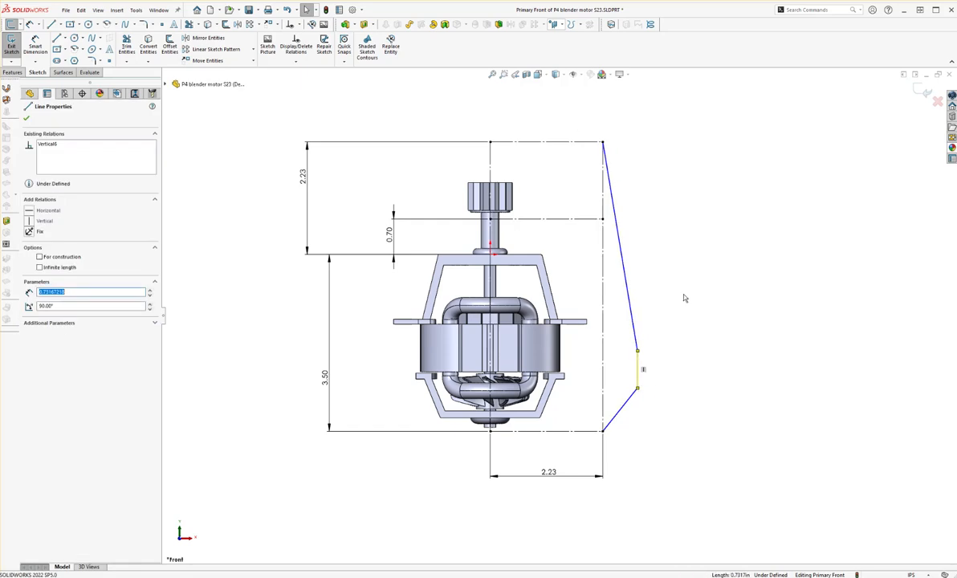
Dimension the short vertical segment of the outline to 0.2 in.
left_click(663, 402)
key("d")
left_click(638, 369)
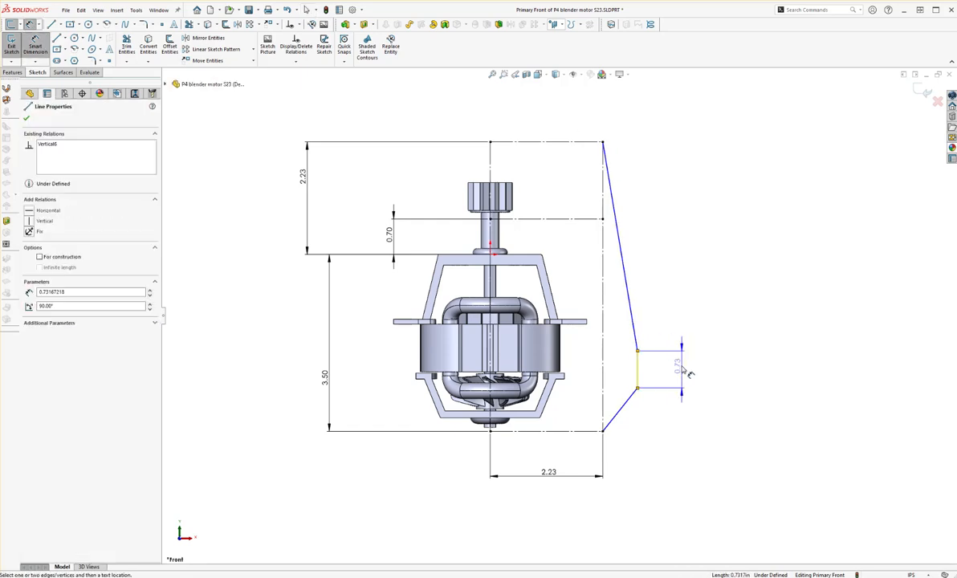
left_click(682, 371)
type("0.2")
key("Return")
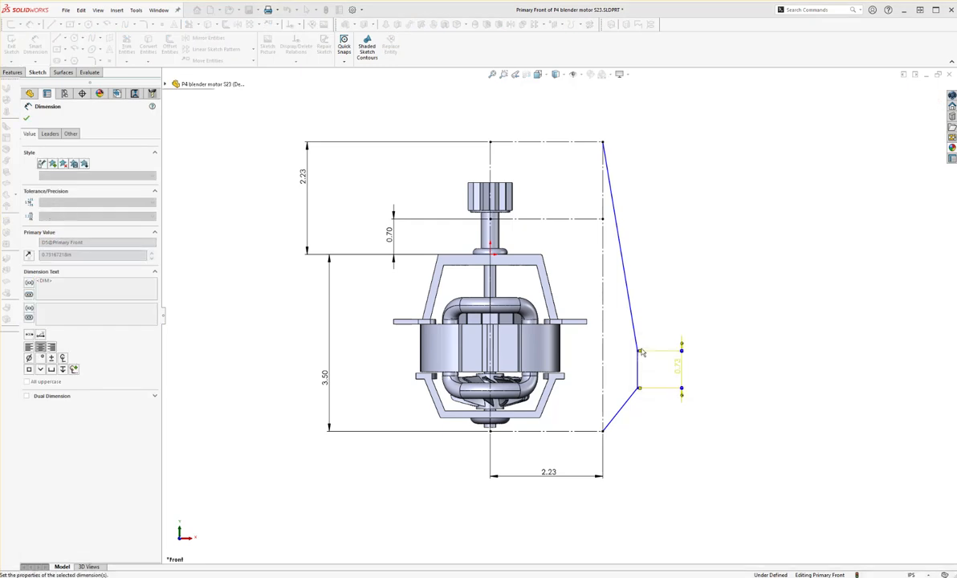
key("Escape")
Convert the long upper slanted line of the outline to construction geometry.
scroll(656, 379, "down", 3)
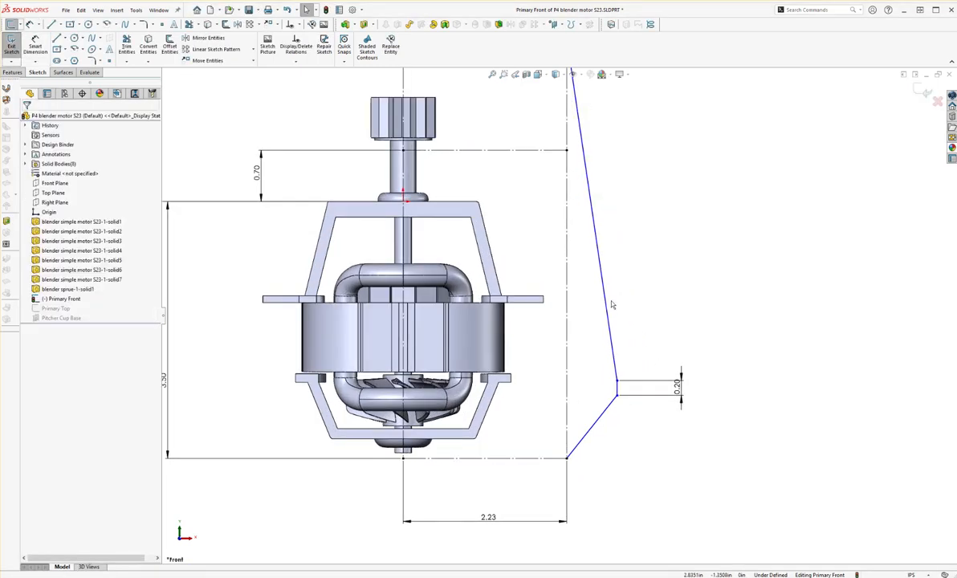
left_click(604, 287)
scroll(562, 289, "up", 4)
left_click(44, 257)
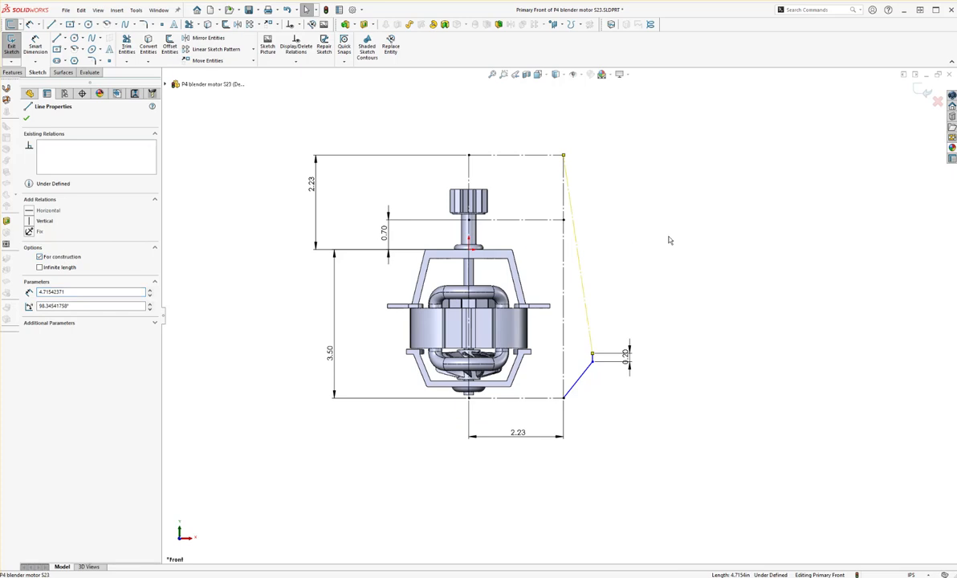
Draw a three-point arc bulging outward between the ends of the slanted construction line.
key("a")
left_click(592, 353)
left_click(564, 156)
left_click(579, 208)
key("Escape")
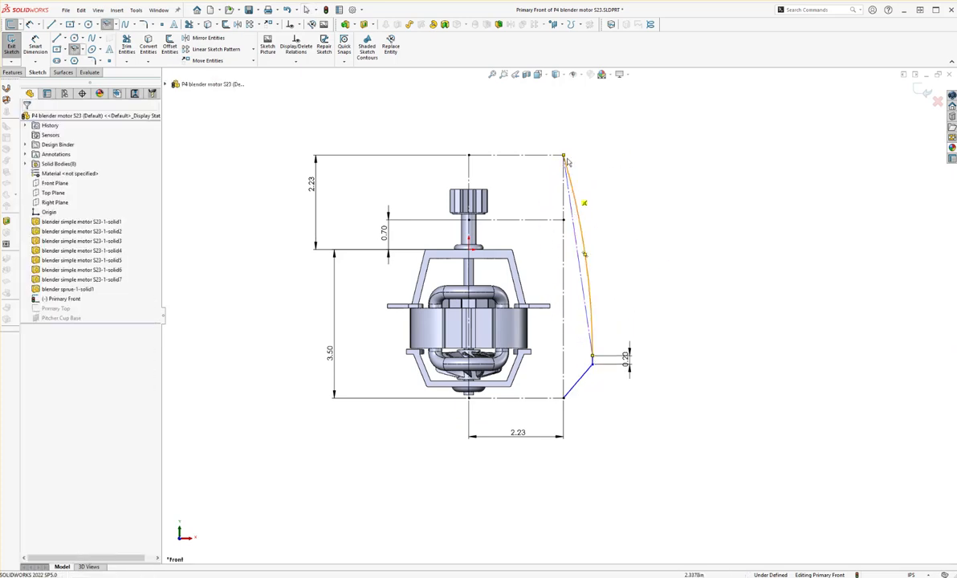
scroll(594, 278, "down", 1)
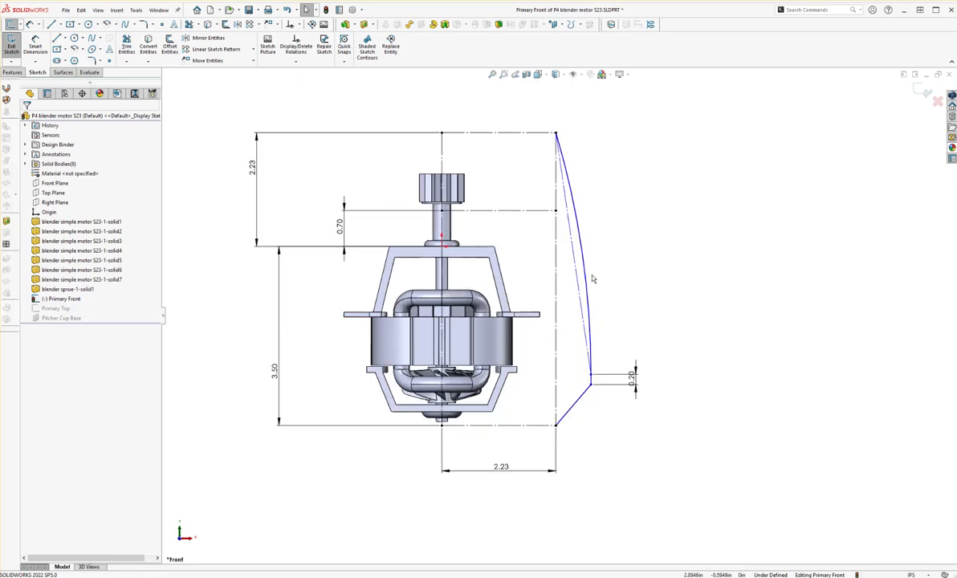
Finish the Primary Front sketch and convert its solid outline into a new sketch on the Front Plane.
scroll(593, 278, "up", 1)
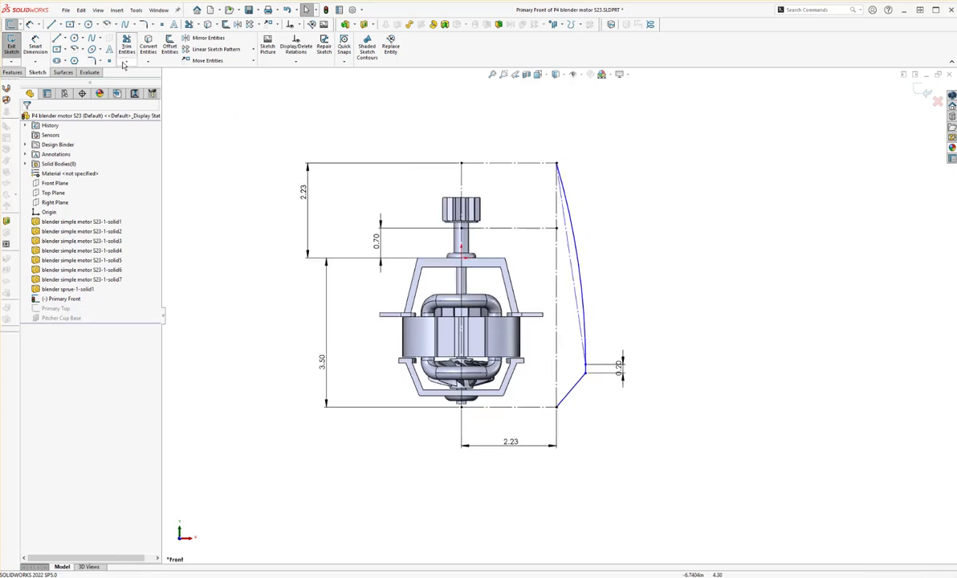
left_click(11, 46)
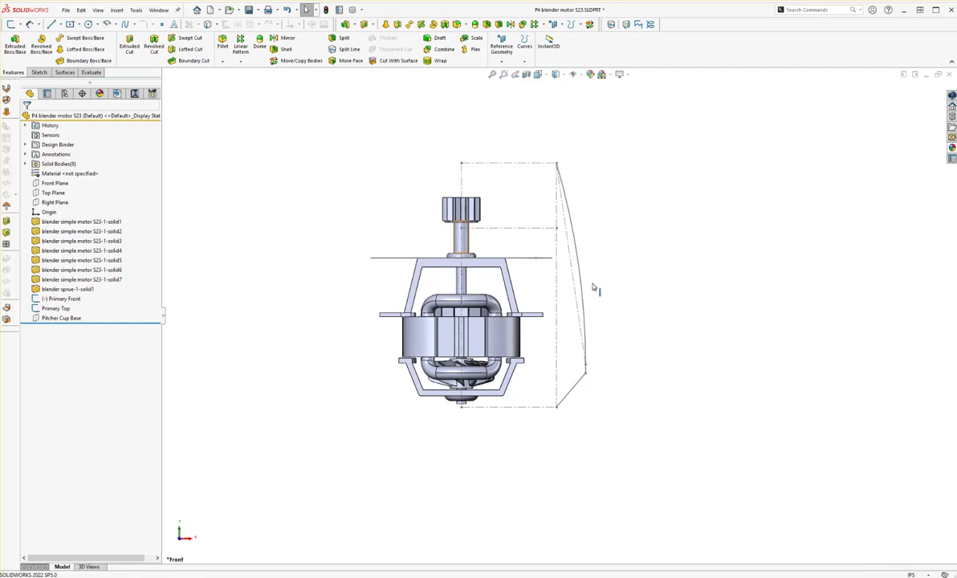
left_click(64, 183)
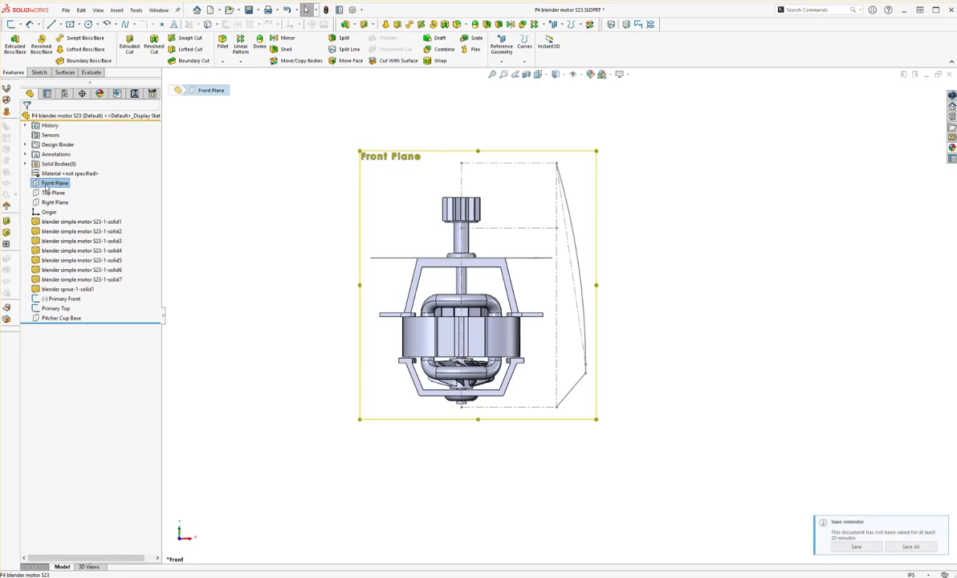
left_click(37, 73)
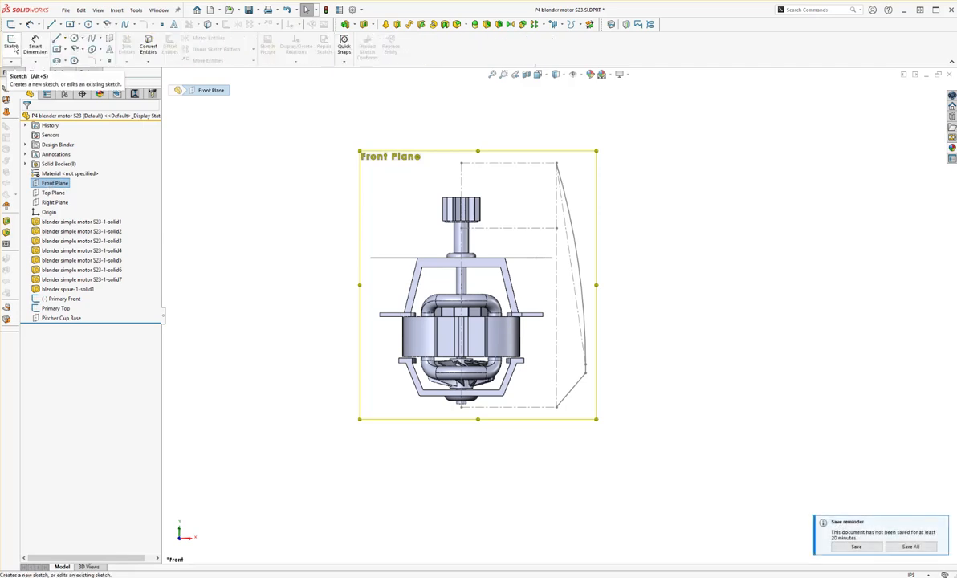
left_click(11, 44)
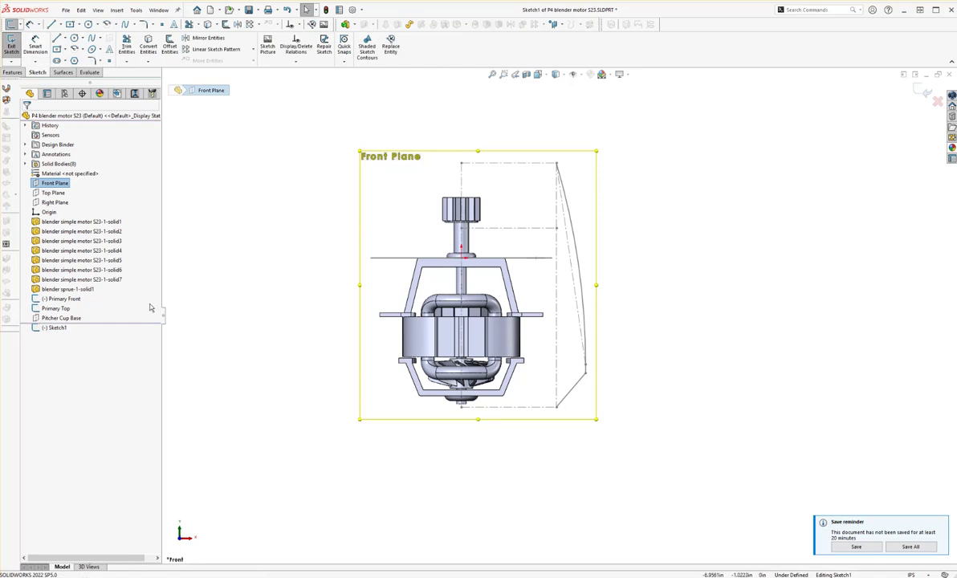
left_click(50, 299)
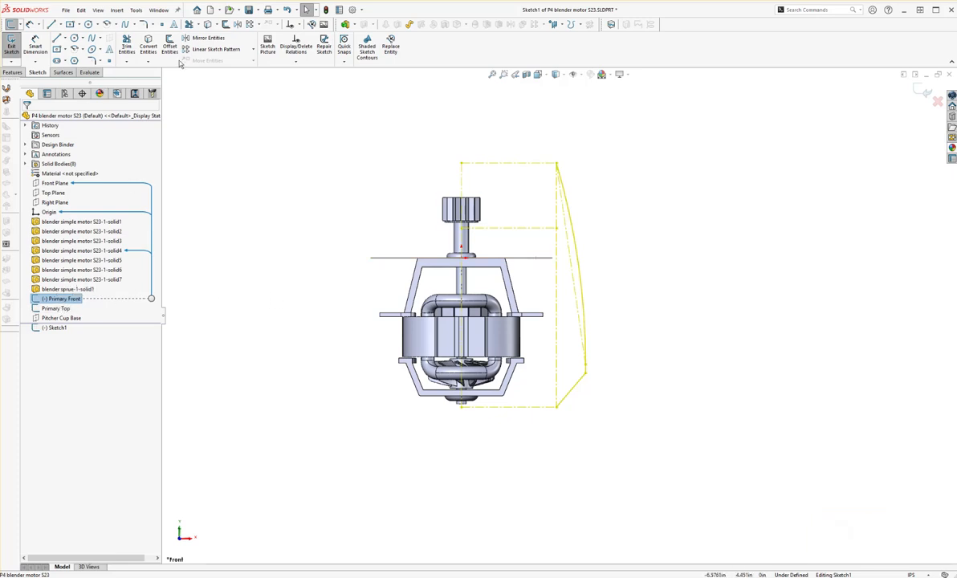
left_click(149, 44)
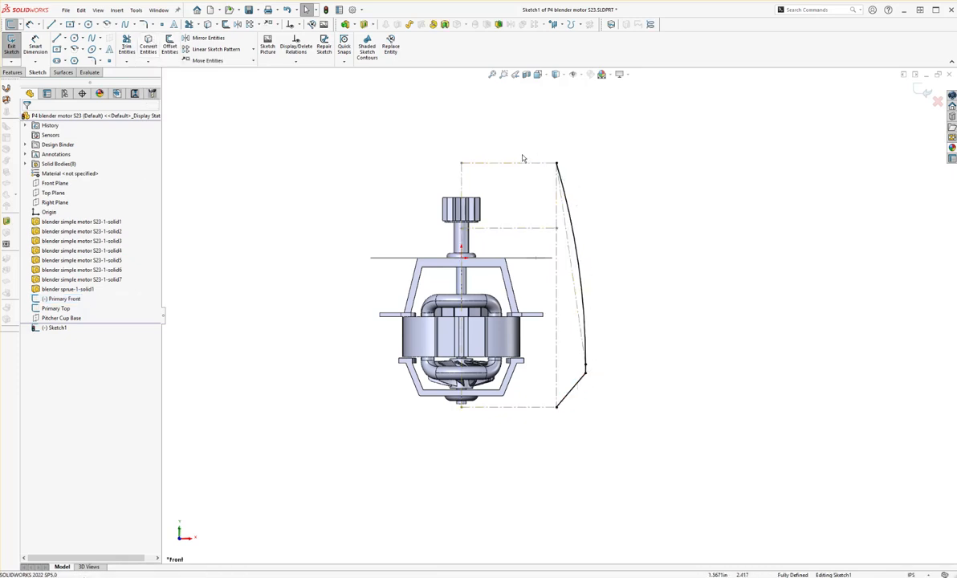
Convert the lower, vertical center and upper construction lines of Primary Front into the sketch to close the profile.
scroll(618, 332, "down", 2)
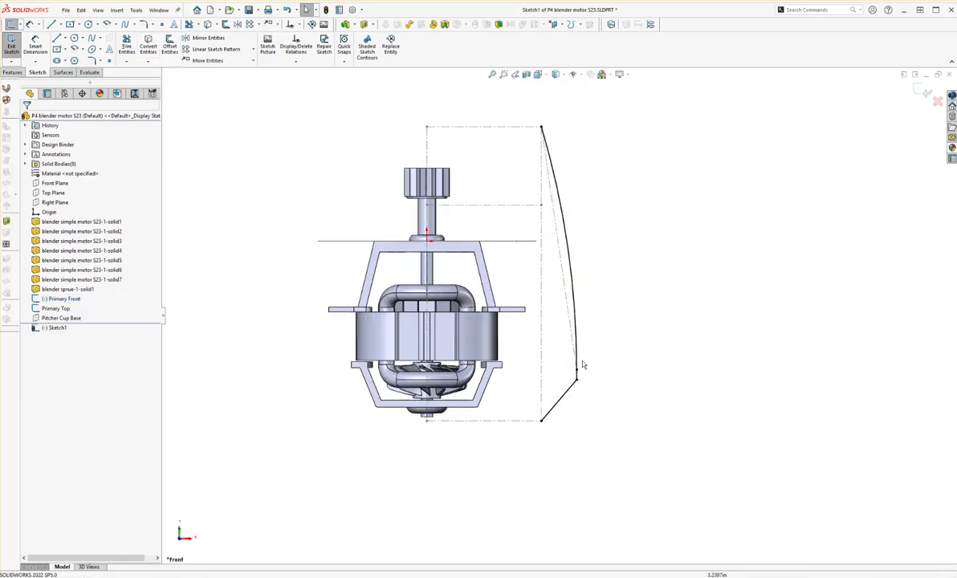
left_click(487, 422)
left_click(428, 148, "ctrl")
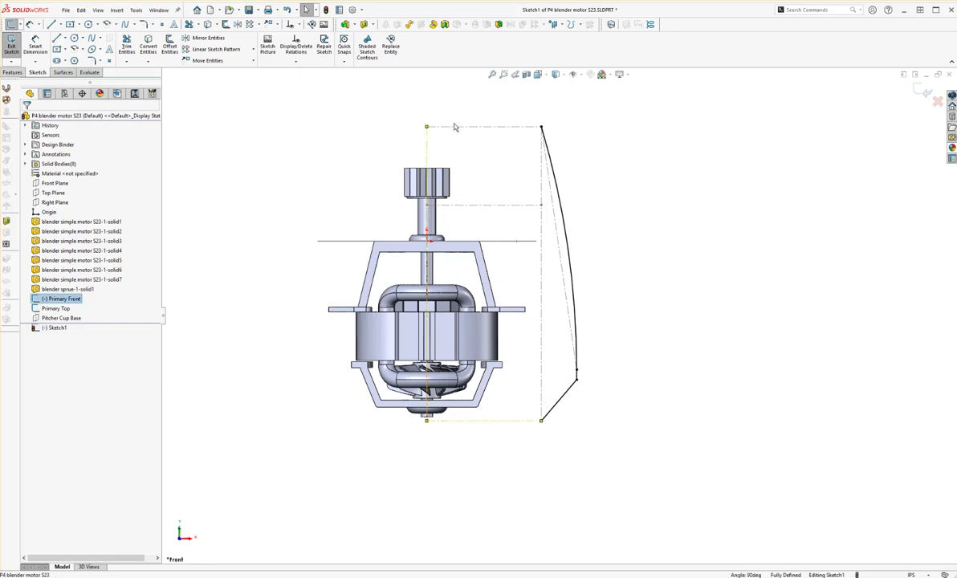
left_click(454, 128, "ctrl")
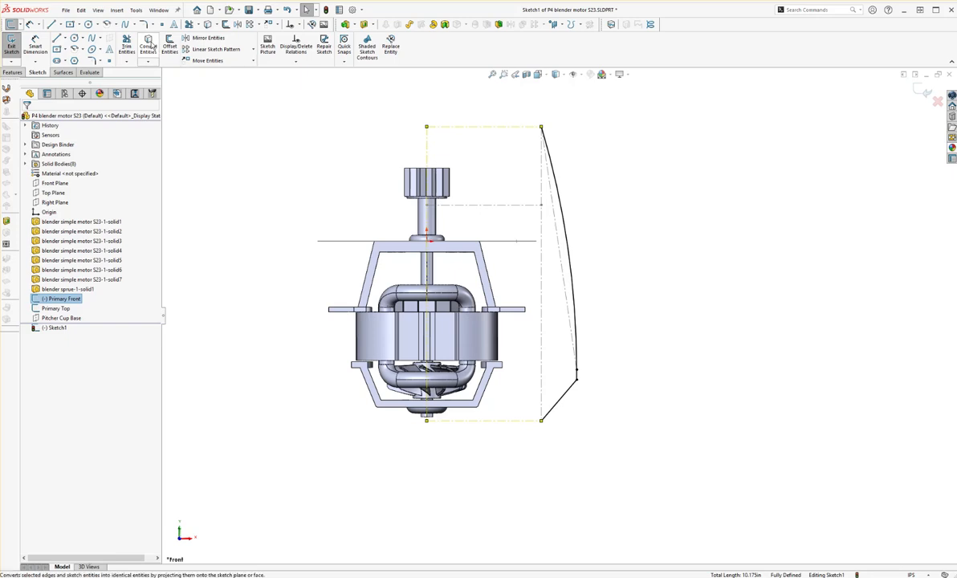
left_click(148, 46)
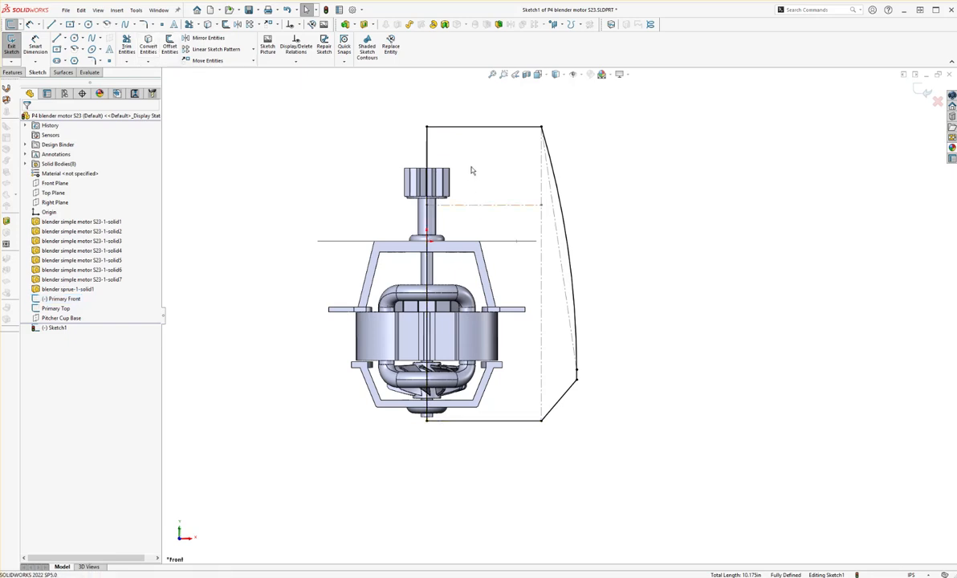
Turn on shaded sketch contours to check that the housing profile is closed.
key("z")
key("z")
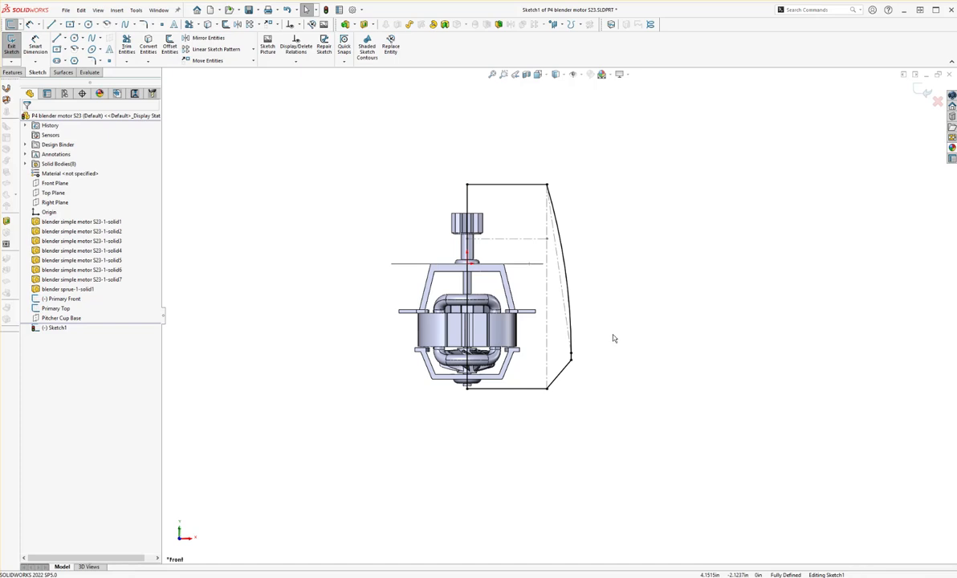
scroll(581, 236, "down", 2)
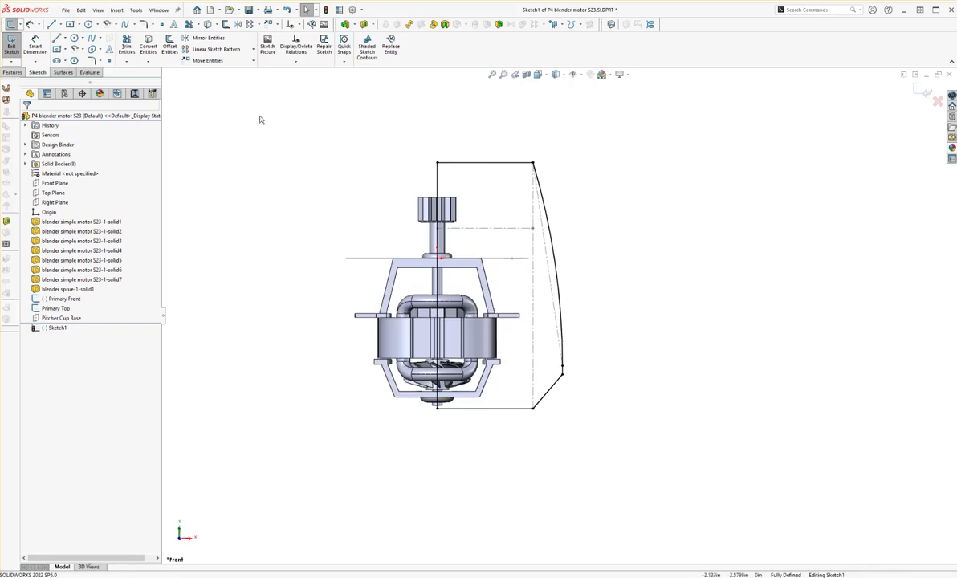
middle_click_drag(551, 185, 546, 249)
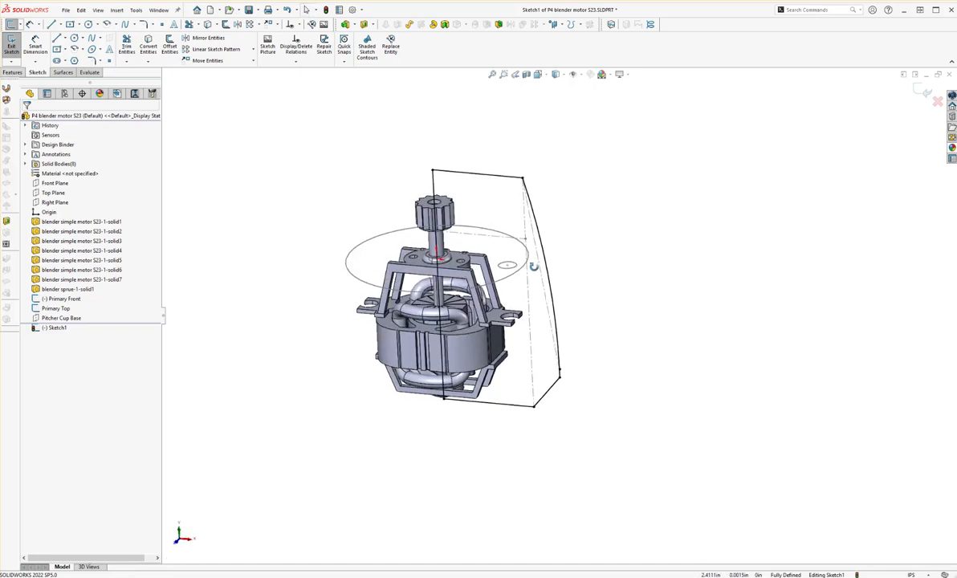
left_click(366, 57)
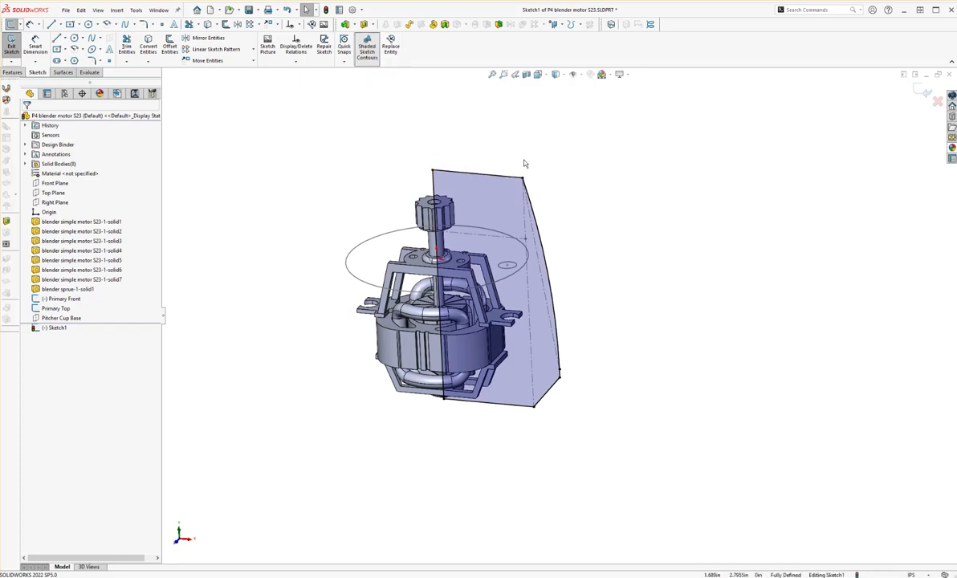
Revolve the profile 90 degrees about its vertical center line as a separate body, without merging the result.
left_click(14, 73)
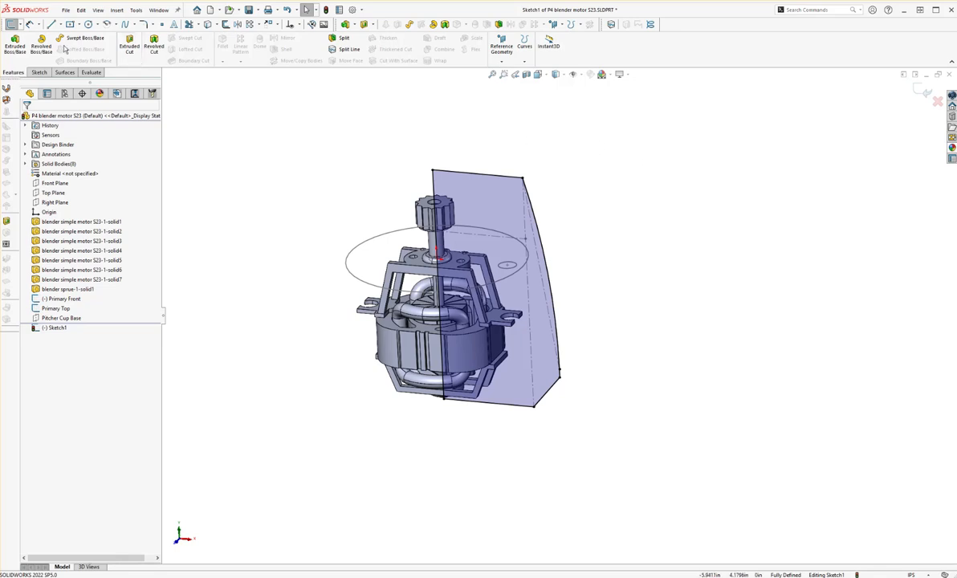
left_click(42, 46)
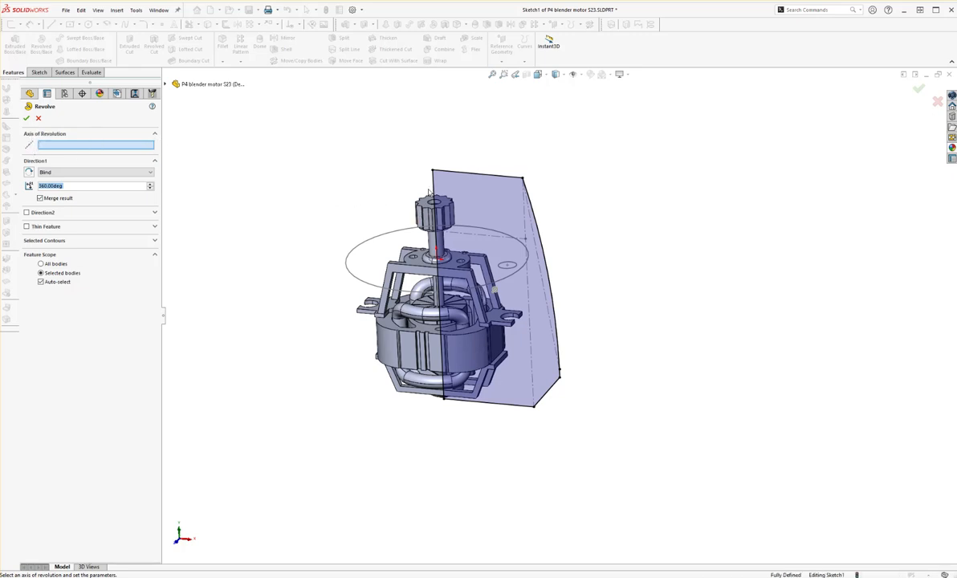
left_click(433, 187)
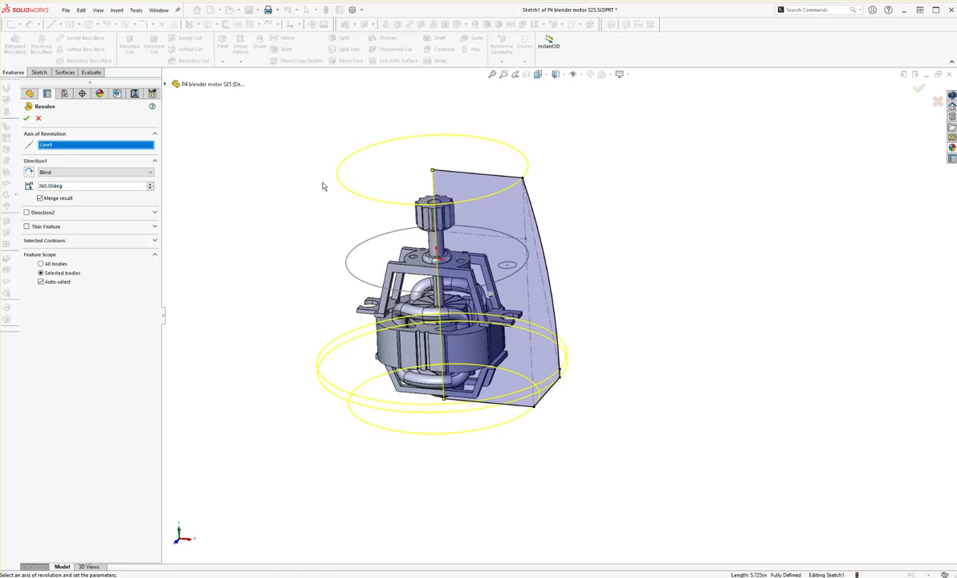
type("90")
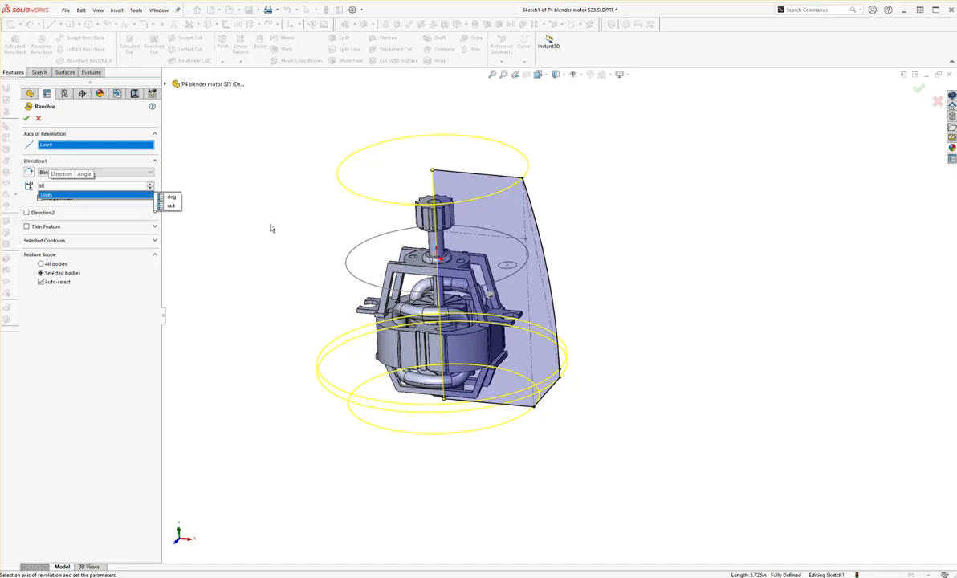
left_click(47, 174)
left_click(51, 176)
left_click(46, 186)
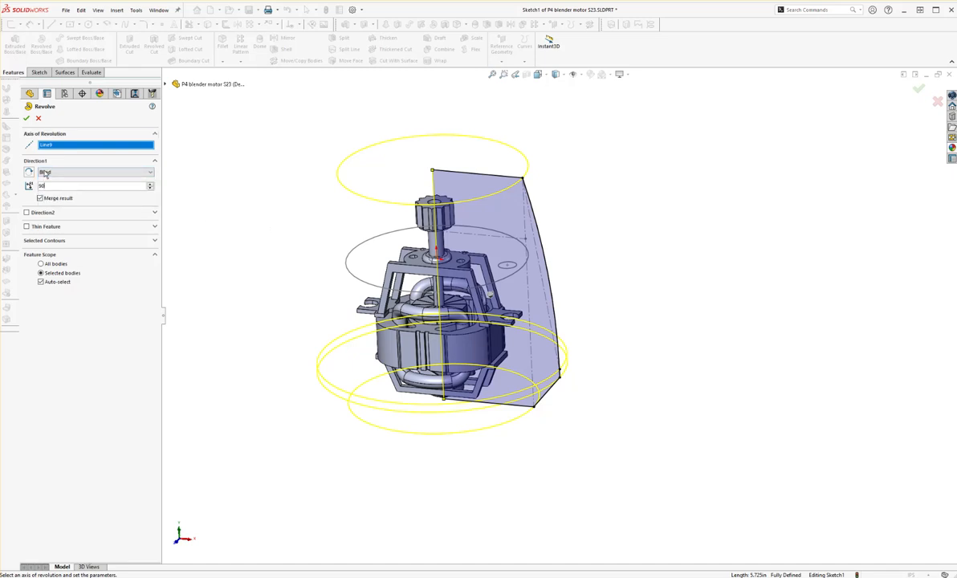
left_click(39, 199)
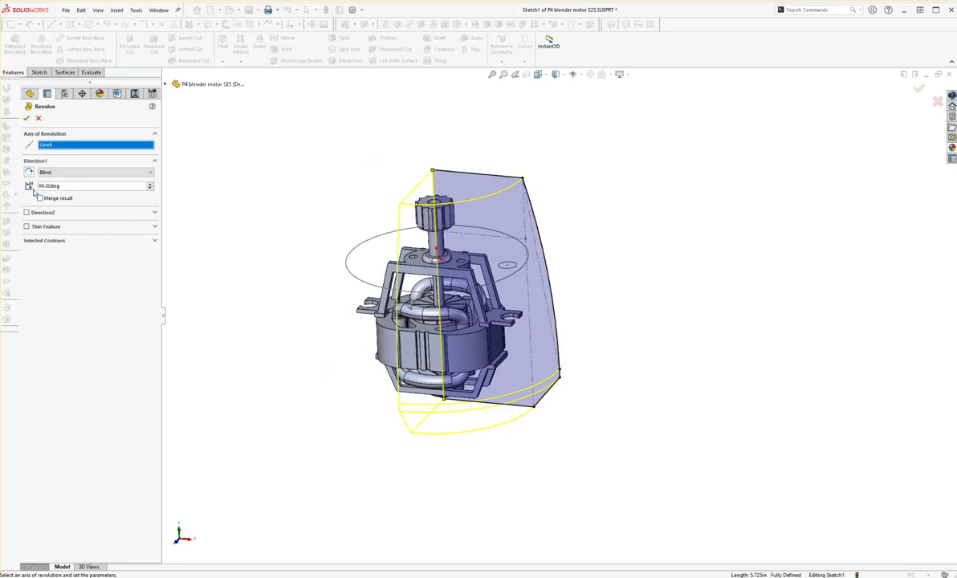
middle_click_drag(439, 315, 433, 233)
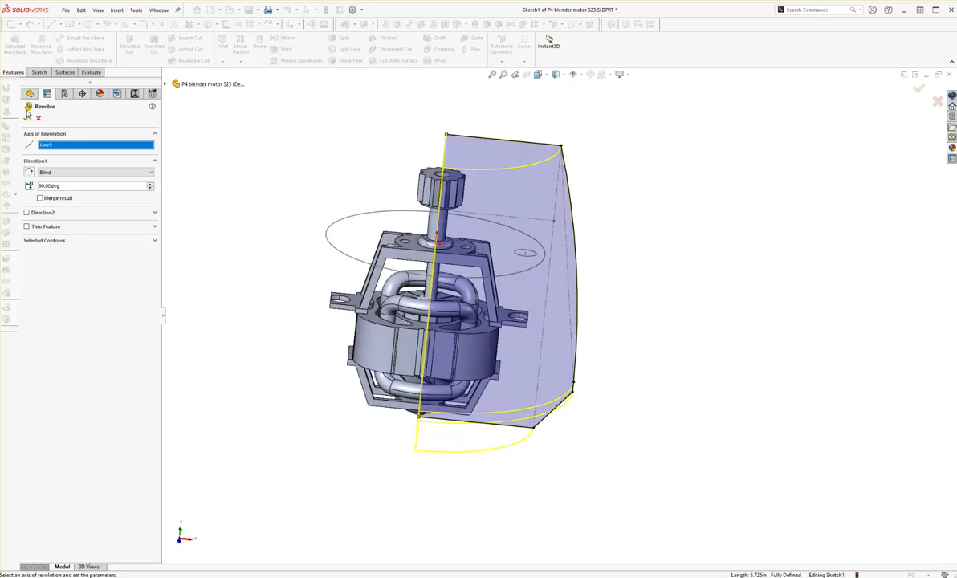
left_click(28, 121)
middle_click_drag(557, 376, 437, 180)
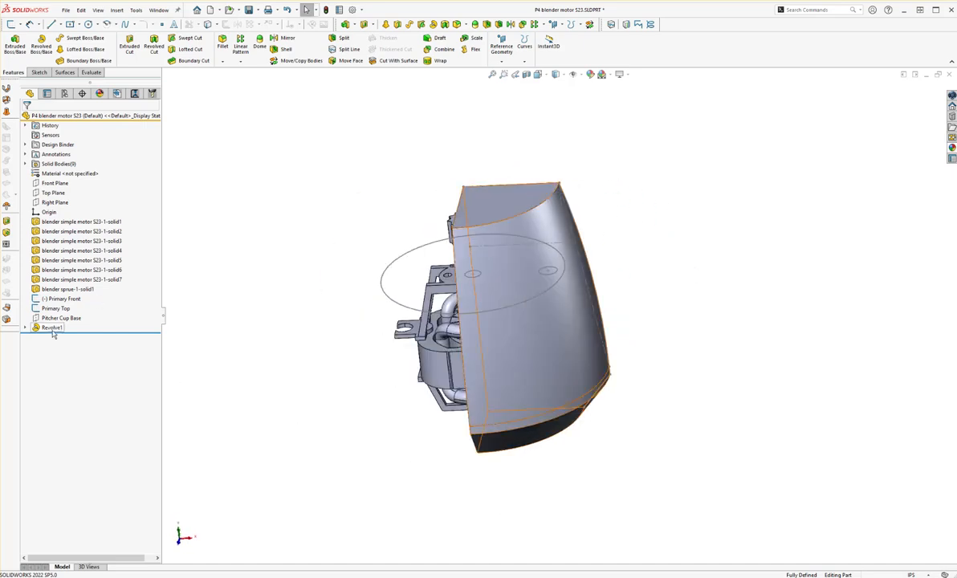
Convert the outline of the revolved body's flat side face into a new sketch on the Right Plane and finish the sketch.
left_click(48, 329)
left_click(394, 410)
middle_click_drag(393, 410, 618, 464)
mouse_move(445, 280)
middle_mouse_down()
mouse_move(482, 417)
mouse_move(480, 207)
mouse_move(393, 181)
mouse_move(562, 199)
mouse_move(459, 271)
middle_mouse_up()
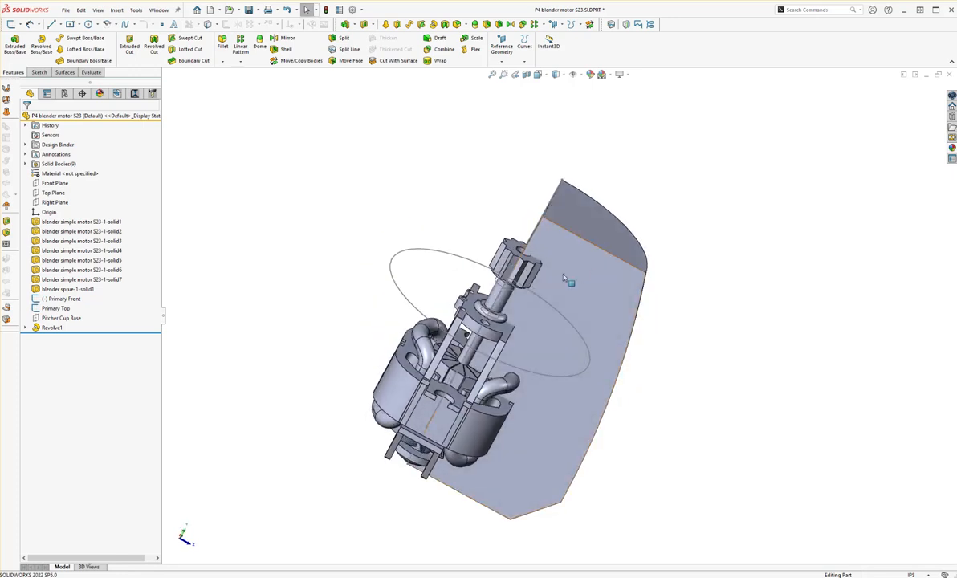
left_click(55, 202)
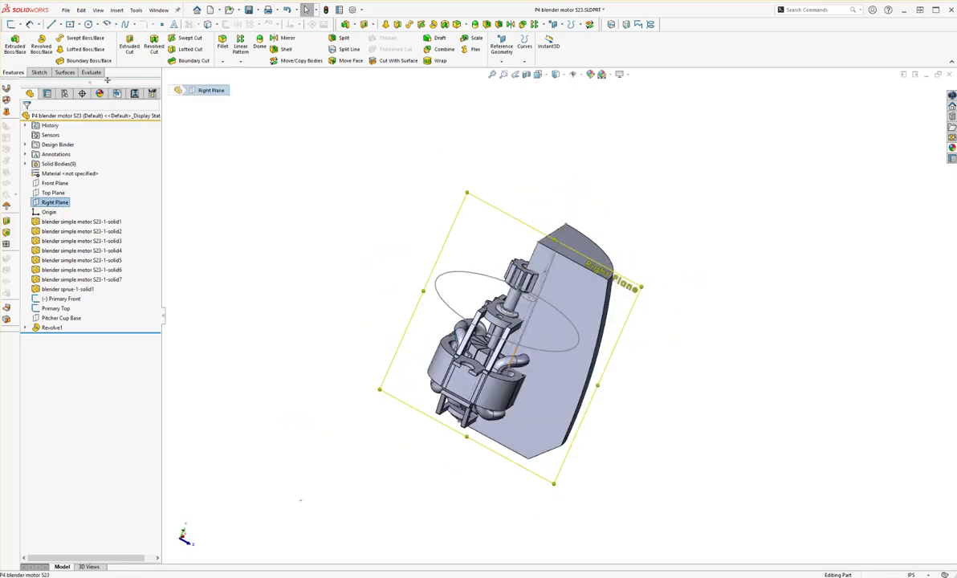
left_click(11, 25)
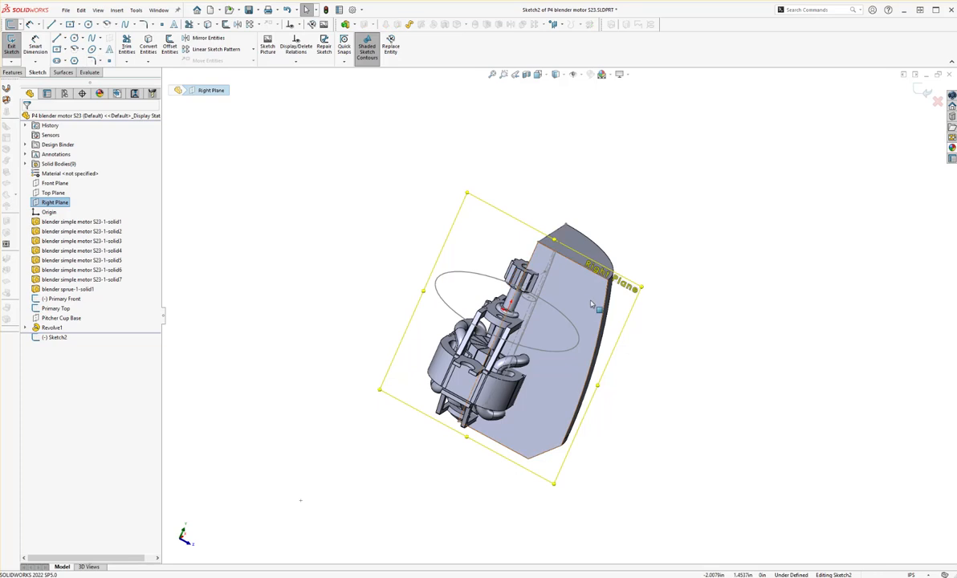
left_click(148, 45)
middle_click_drag(593, 370, 600, 546)
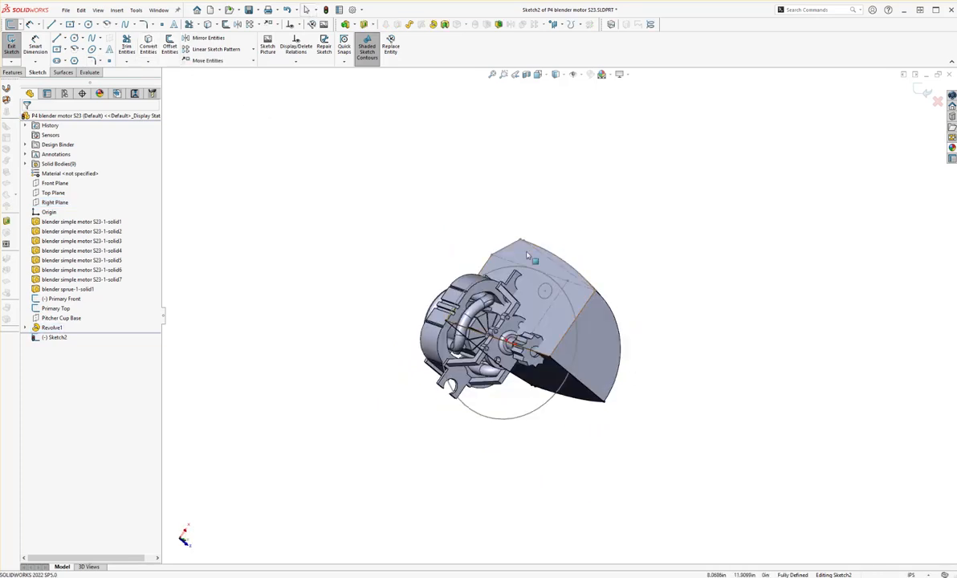
mouse_move(597, 312)
middle_mouse_down()
mouse_move(554, 305)
mouse_move(542, 315)
mouse_move(414, 172)
middle_mouse_up()
left_click(12, 48)
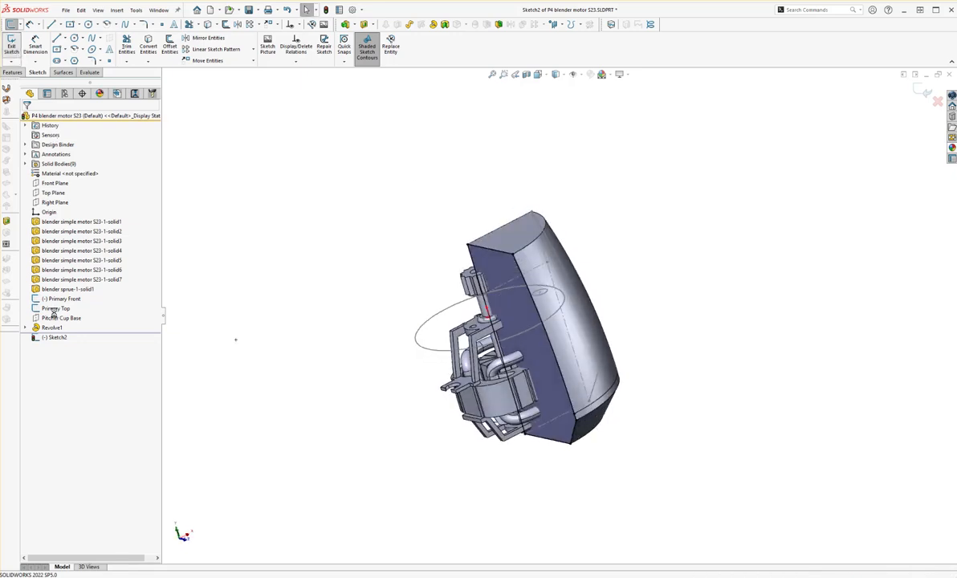
Hide the revolved quarter body, leaving the motor and the profile sketches displayed.
right_click(51, 328)
key("Escape")
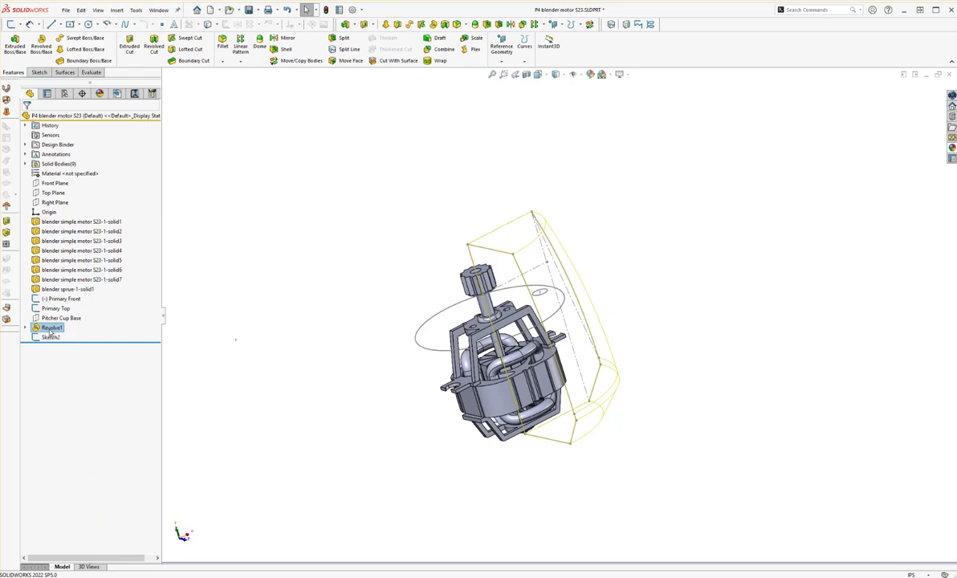
left_click(50, 327)
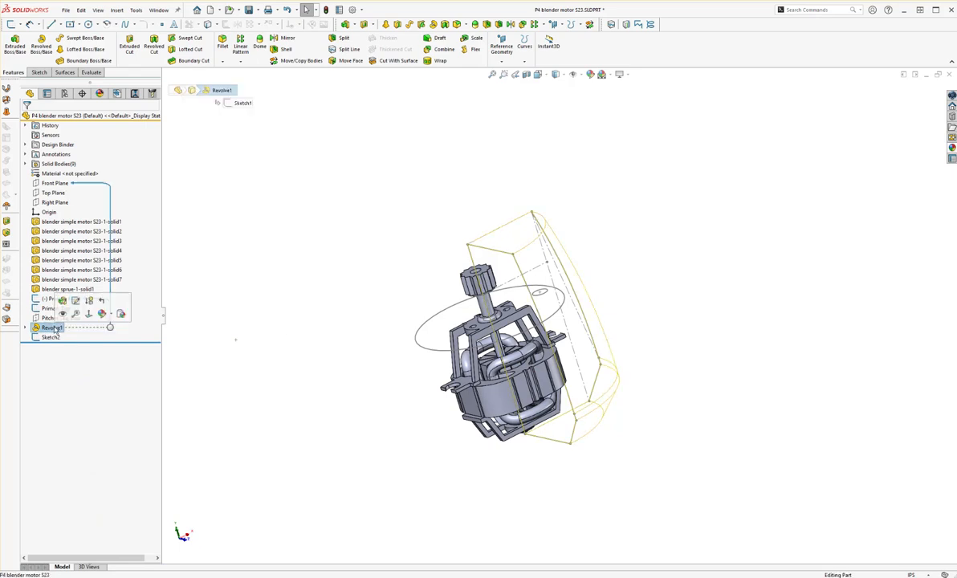
left_click(239, 338)
middle_click_drag(378, 303, 200, 353)
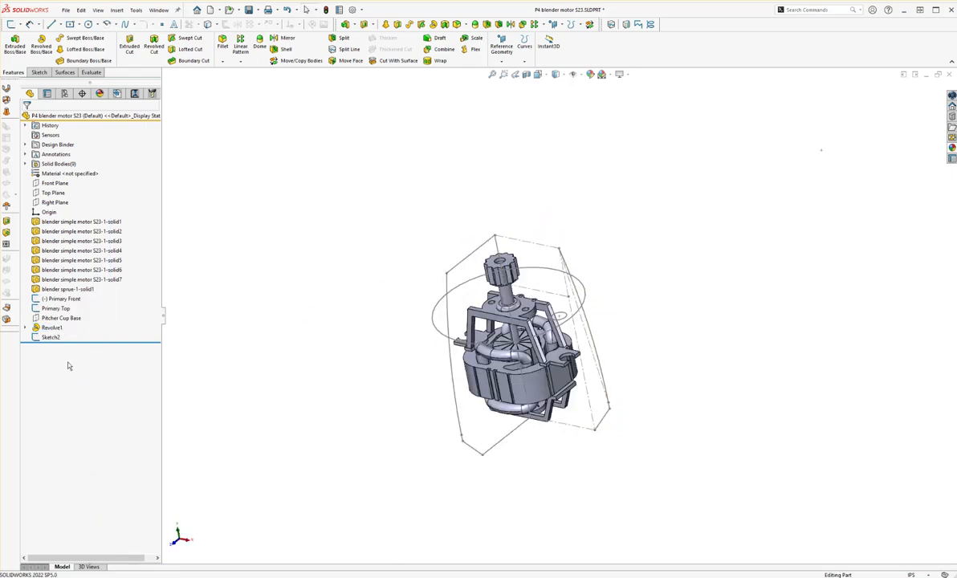
Start a new sketch on the Front Plane and convert the revolve's profile sketch, Sketch1, into it.
left_click(56, 183)
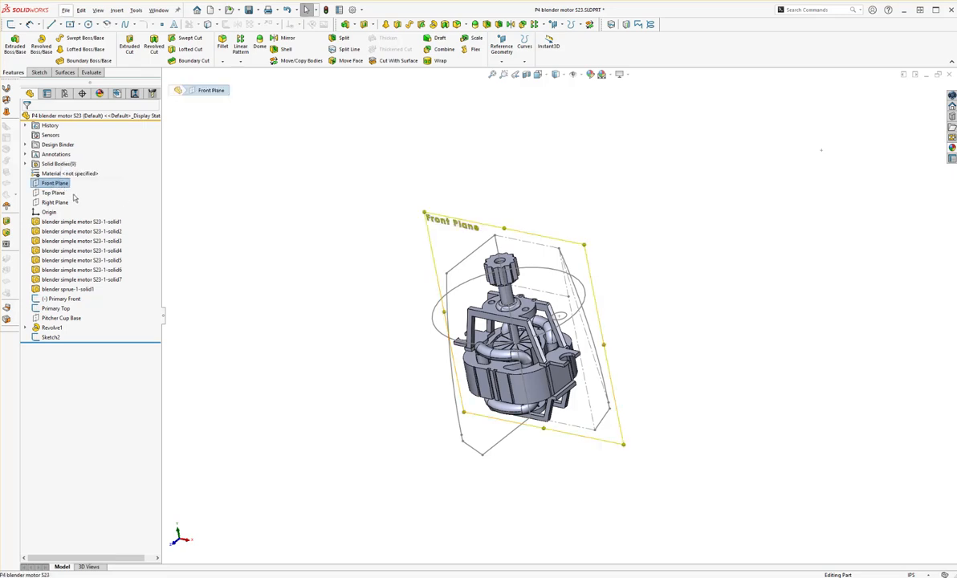
key("s")
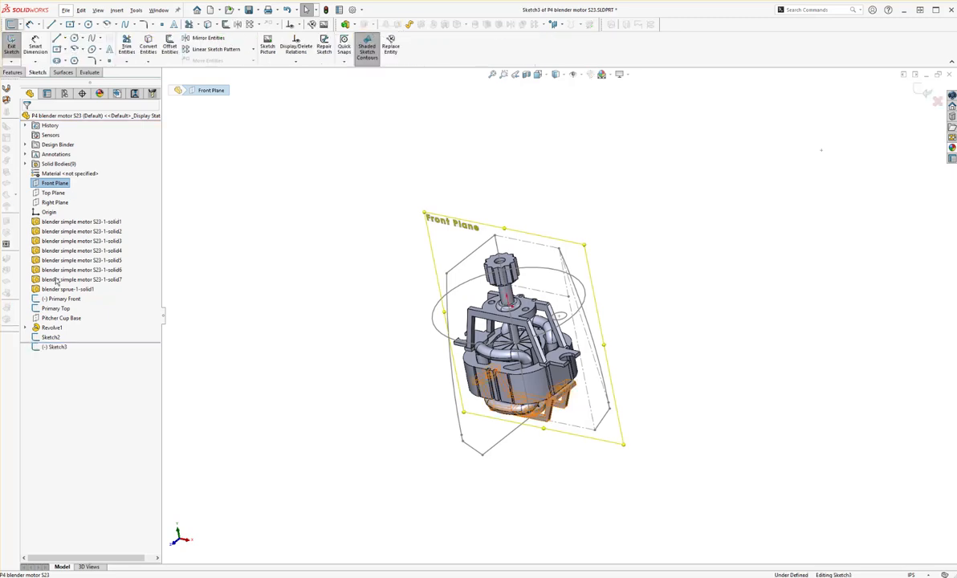
left_click(26, 328)
left_click(60, 337)
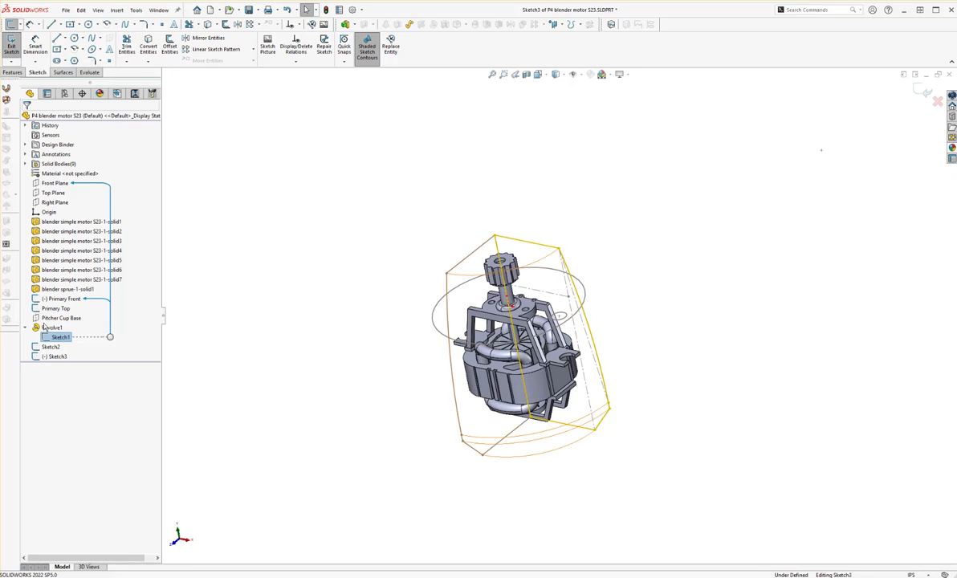
left_click(149, 46)
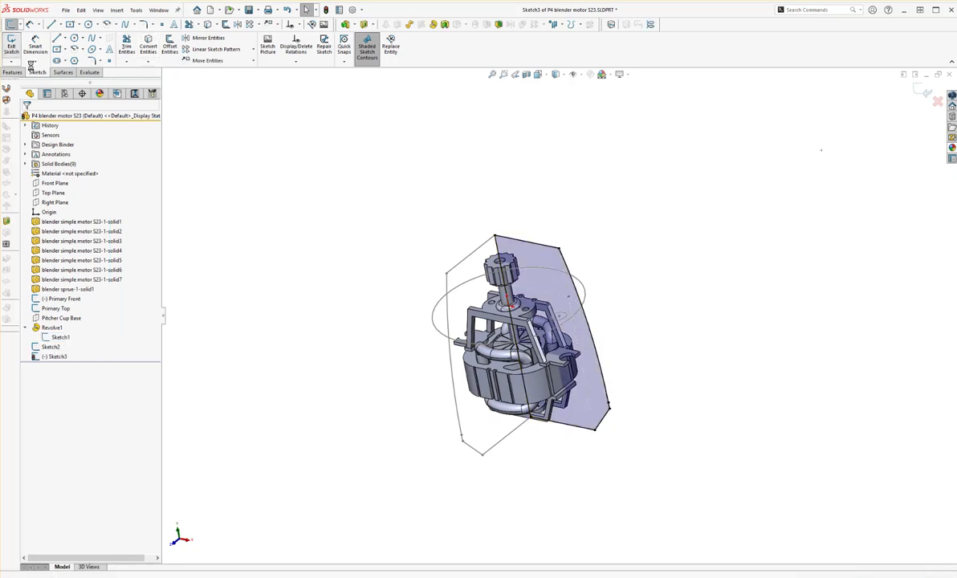
Finish the Front Plane sketch and start a Loft using Sketch2 and Sketch3 as its profiles.
left_click(12, 47)
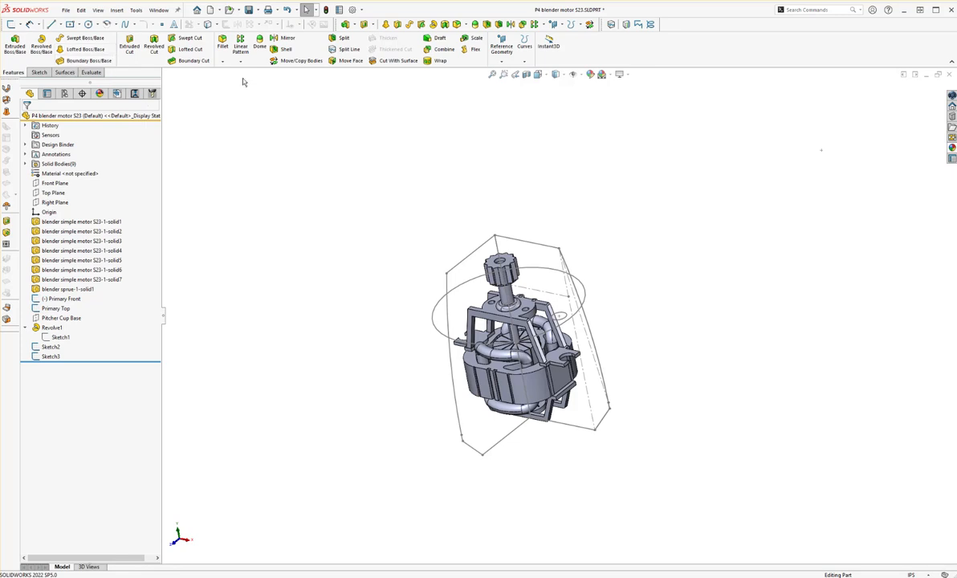
left_click(77, 51)
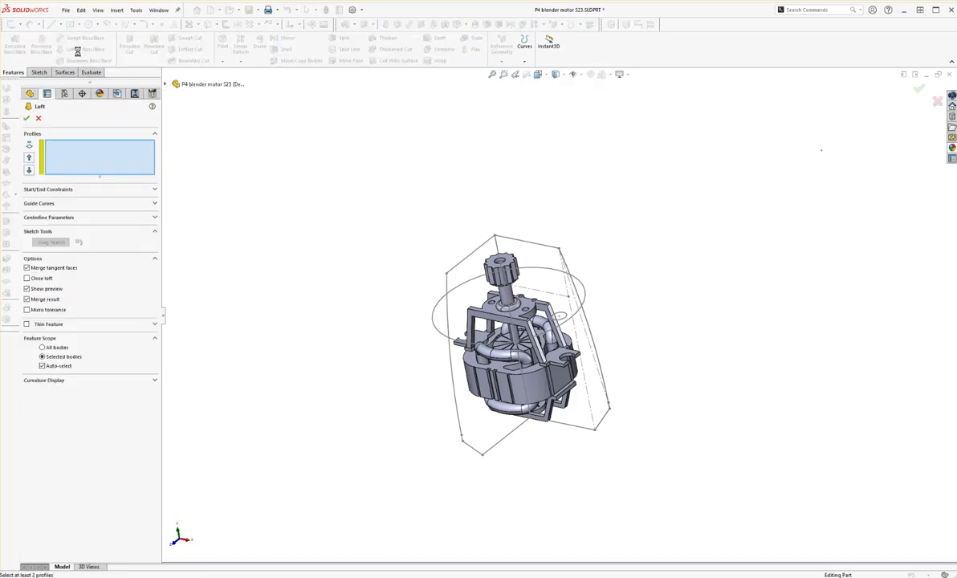
left_click(166, 85)
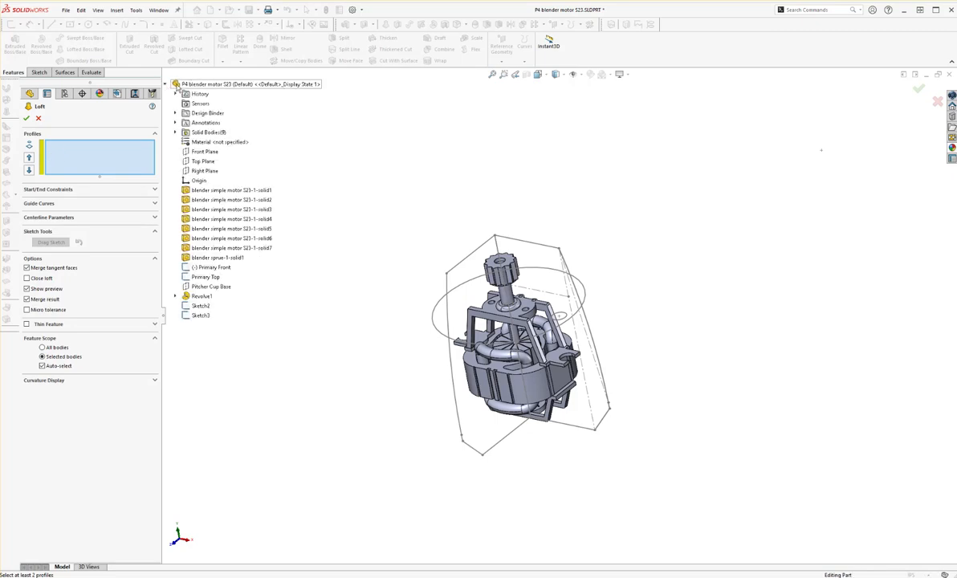
left_click(166, 85)
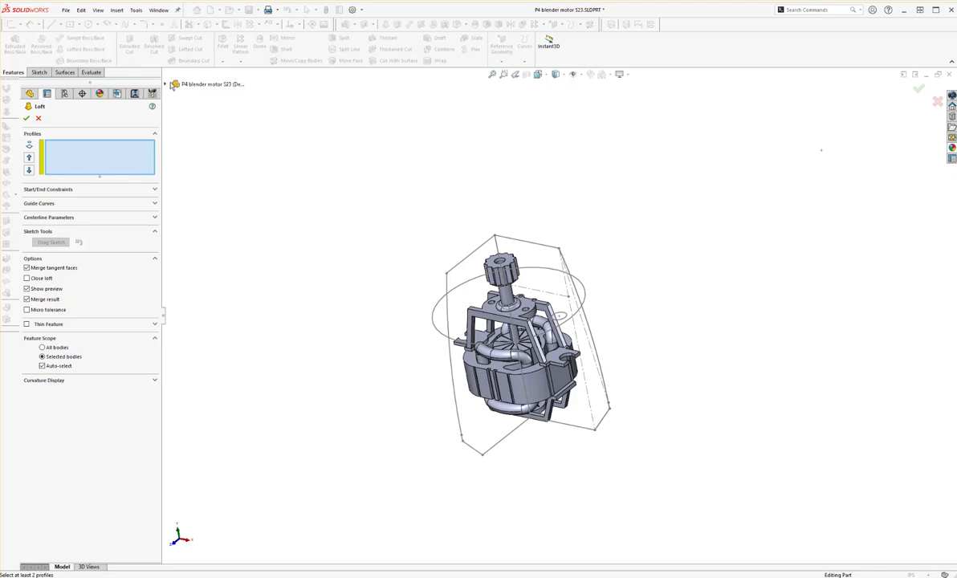
left_click(167, 85)
mouse_move(560, 273)
middle_mouse_down()
mouse_move(587, 240)
mouse_move(557, 284)
middle_mouse_up()
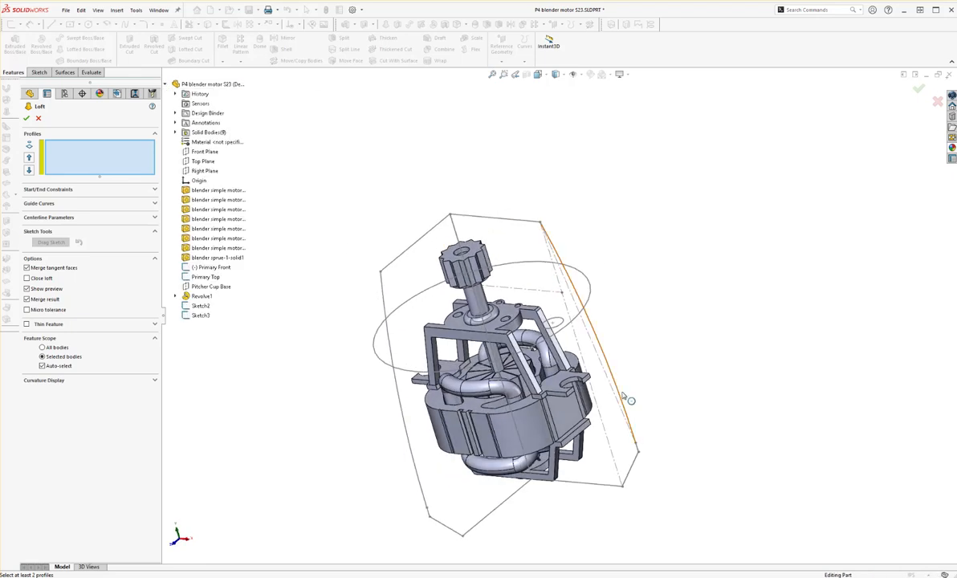
left_click(197, 306)
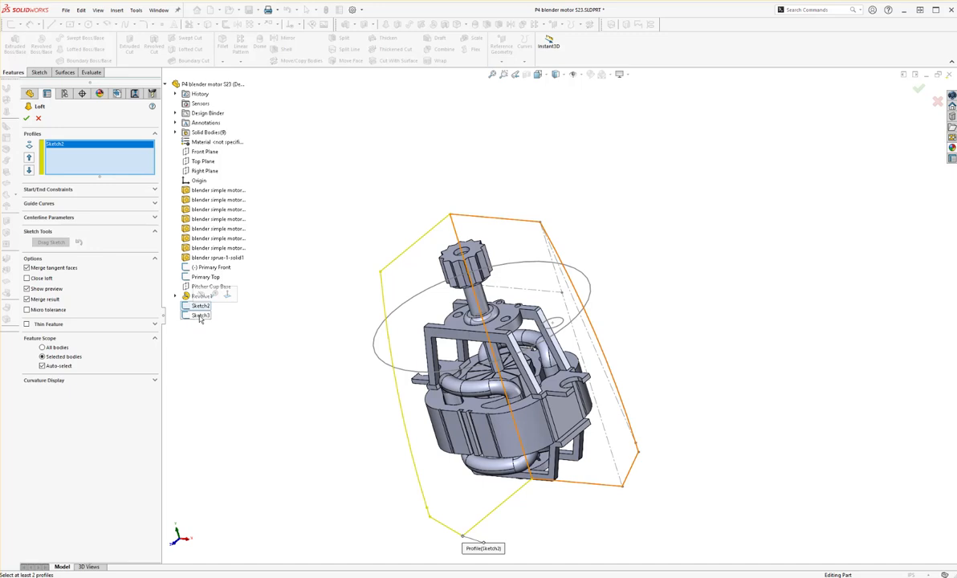
left_click(199, 316)
Align the loft connector with the matching upper outer corners of the two profiles.
scroll(443, 397, "up", 3)
scroll(473, 398, "down", 2)
mouse_move(490, 393)
middle_mouse_down()
mouse_move(567, 336)
mouse_move(615, 426)
mouse_move(554, 196)
middle_mouse_up()
middle_click_drag(441, 166, 480, 206)
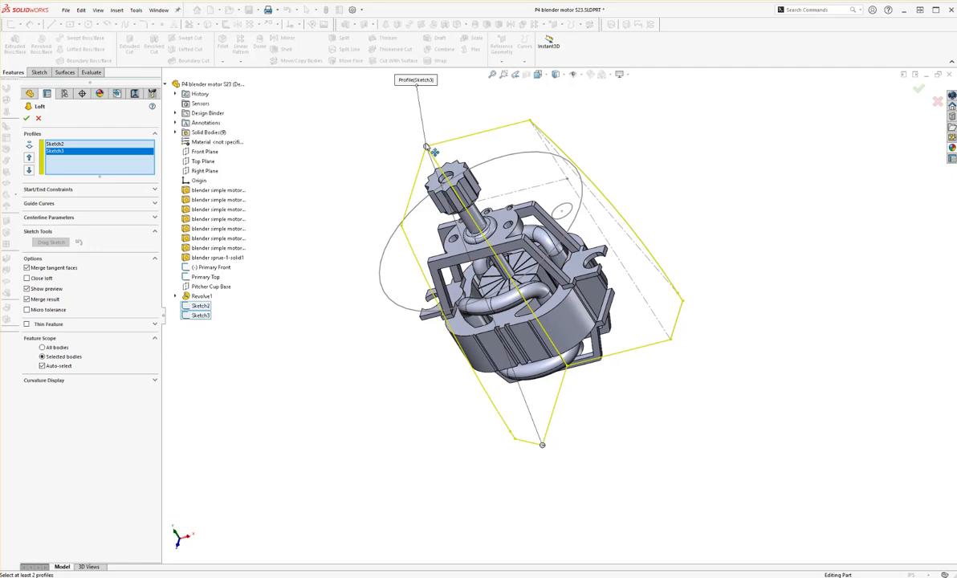
middle_click_drag(434, 152, 455, 178)
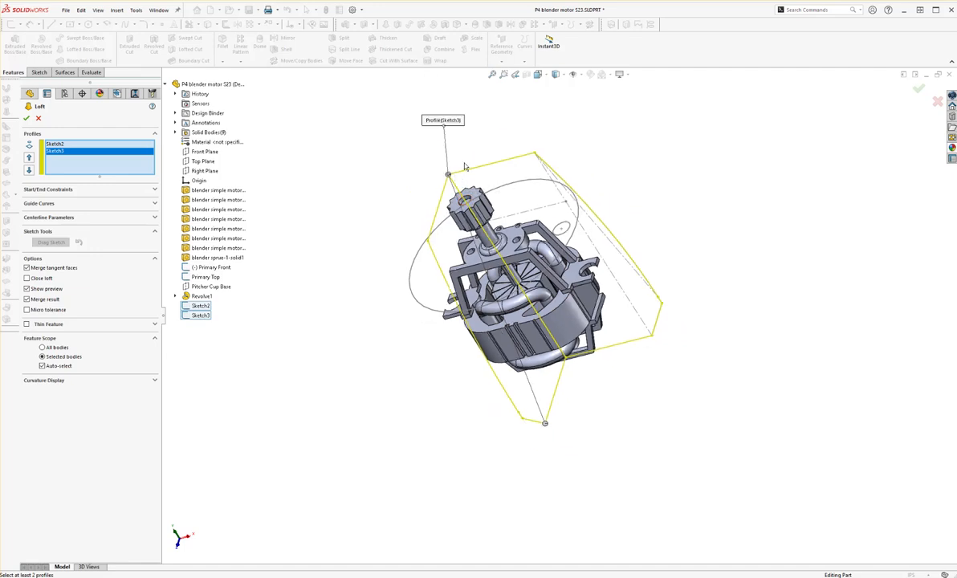
left_click_drag(448, 175, 461, 176)
left_click_drag(545, 424, 549, 409)
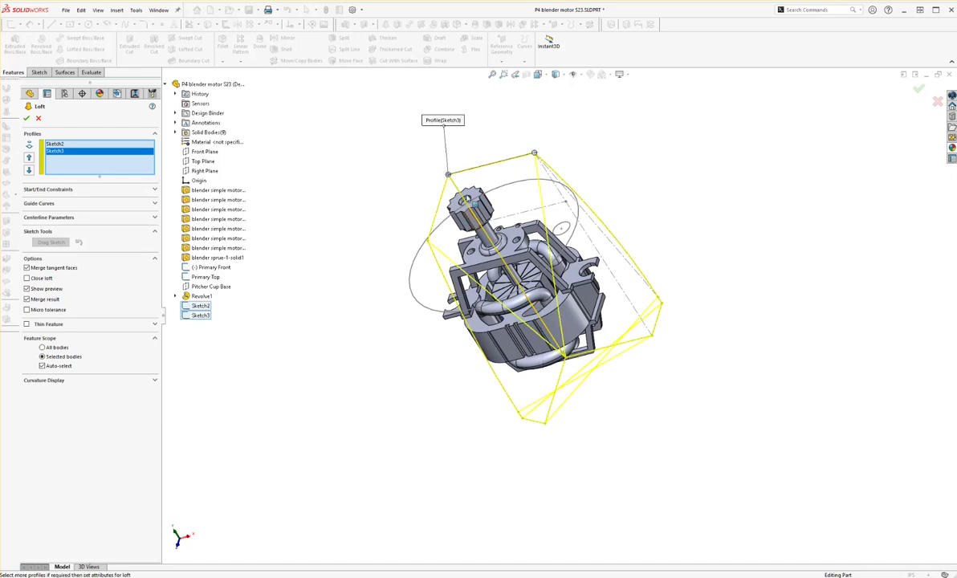
left_click_drag(457, 181, 420, 235)
middle_click_drag(460, 266, 569, 339)
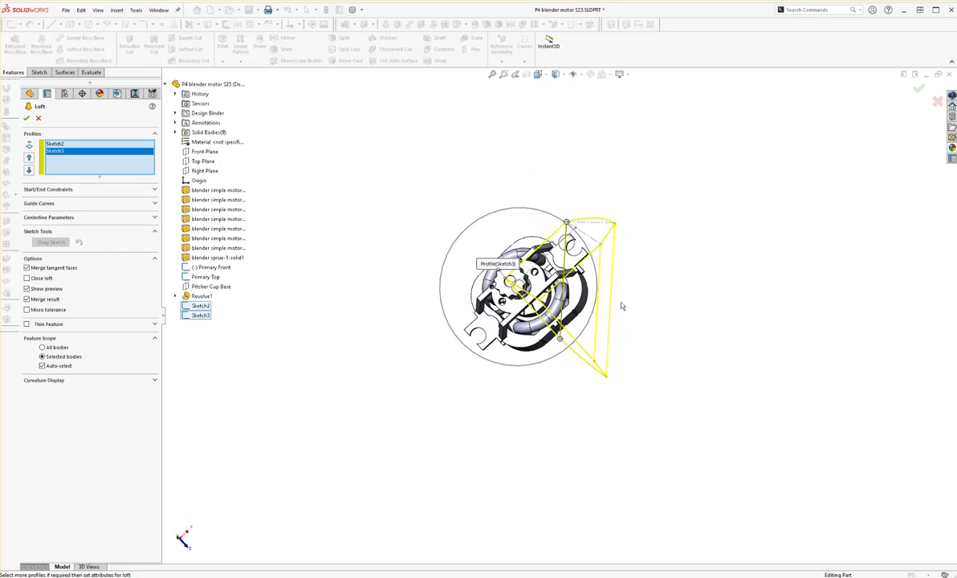
middle_click_drag(617, 375, 610, 264)
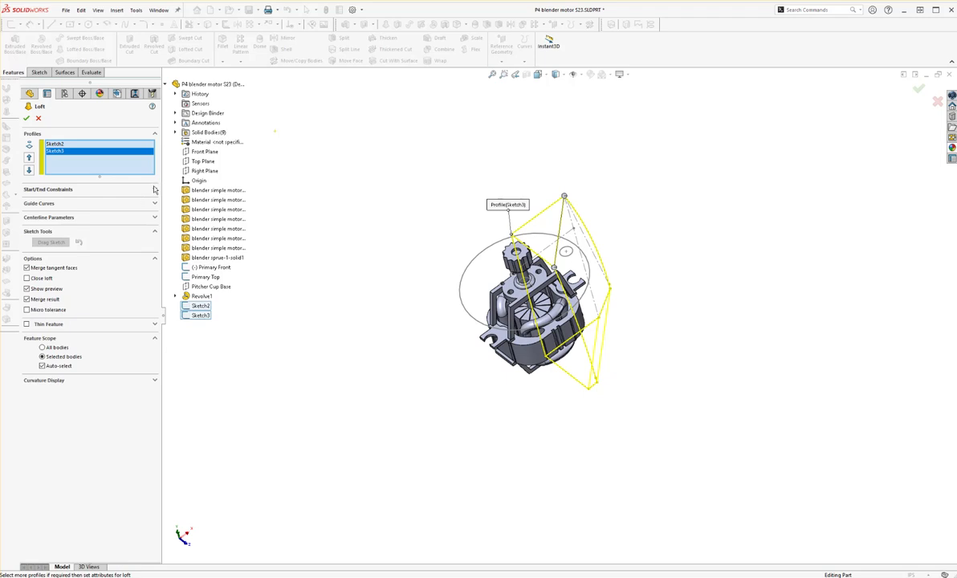
Set both the start and end constraints of the loft to Normal To Profile.
left_click(154, 190)
left_click(70, 210)
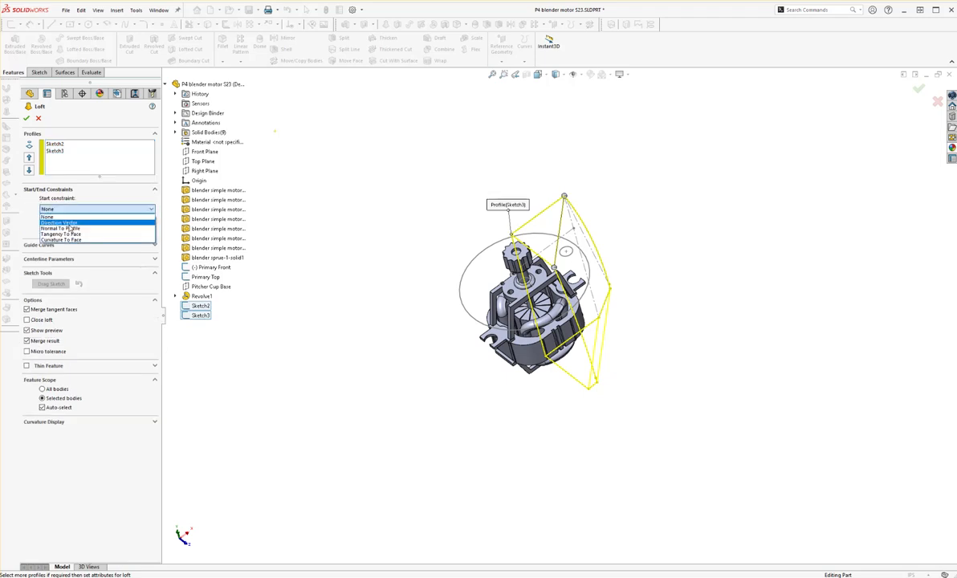
left_click(71, 229)
left_click(63, 266)
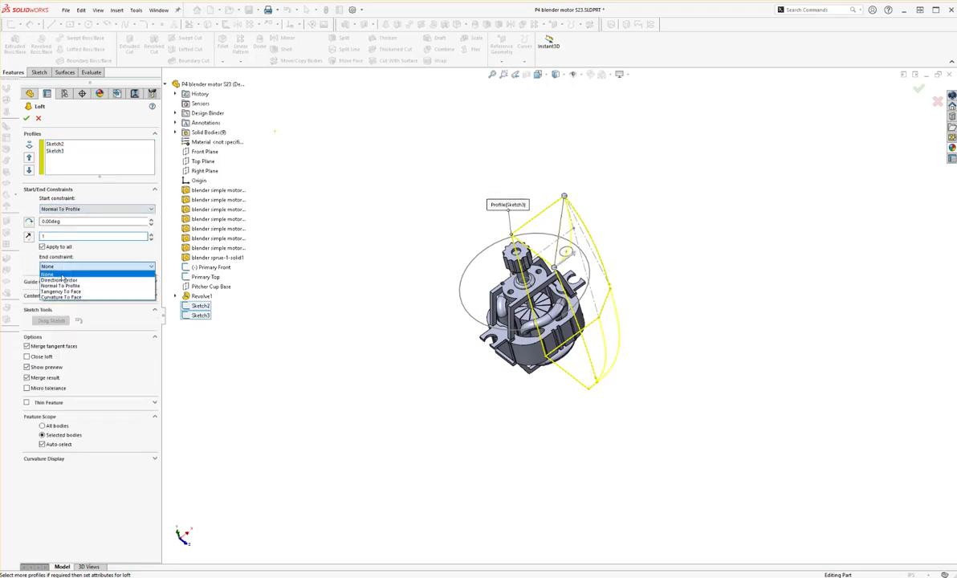
left_click(60, 285)
Set the start and end tangent lengths of the loft to 2.
middle_click_drag(481, 237, 548, 348)
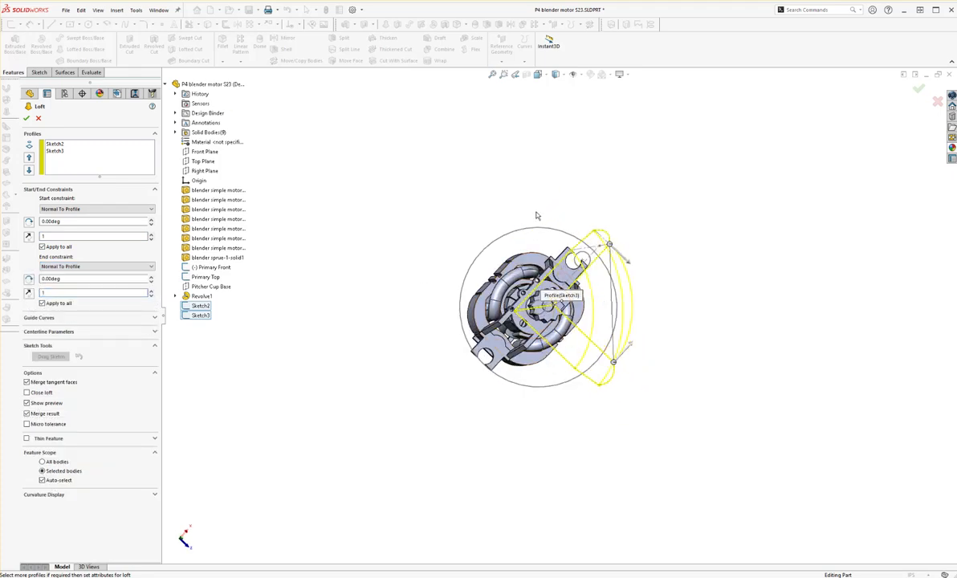
middle_click_drag(624, 313, 559, 273)
scroll(612, 298, "down", 2)
middle_click_drag(601, 307, 642, 350)
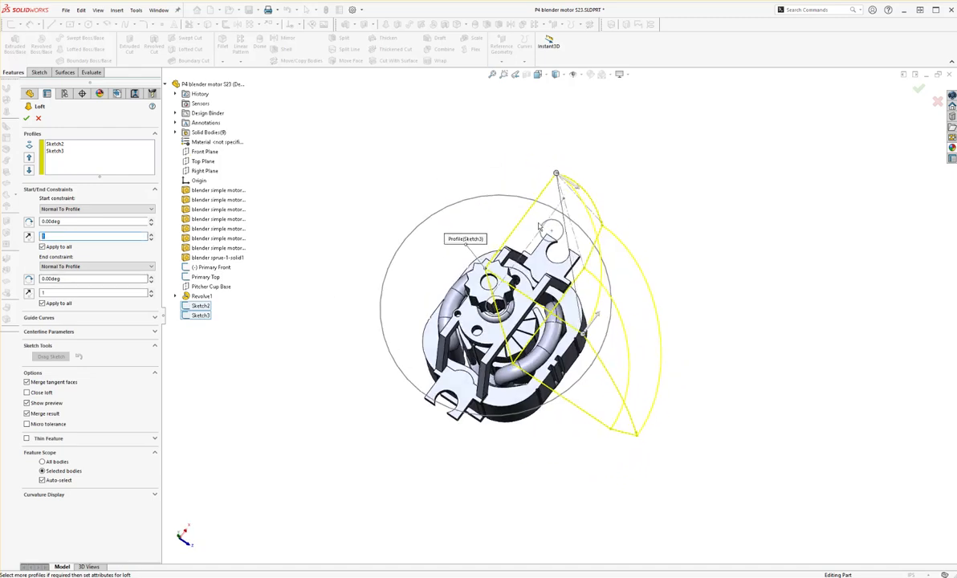
middle_click_drag(586, 241, 609, 289)
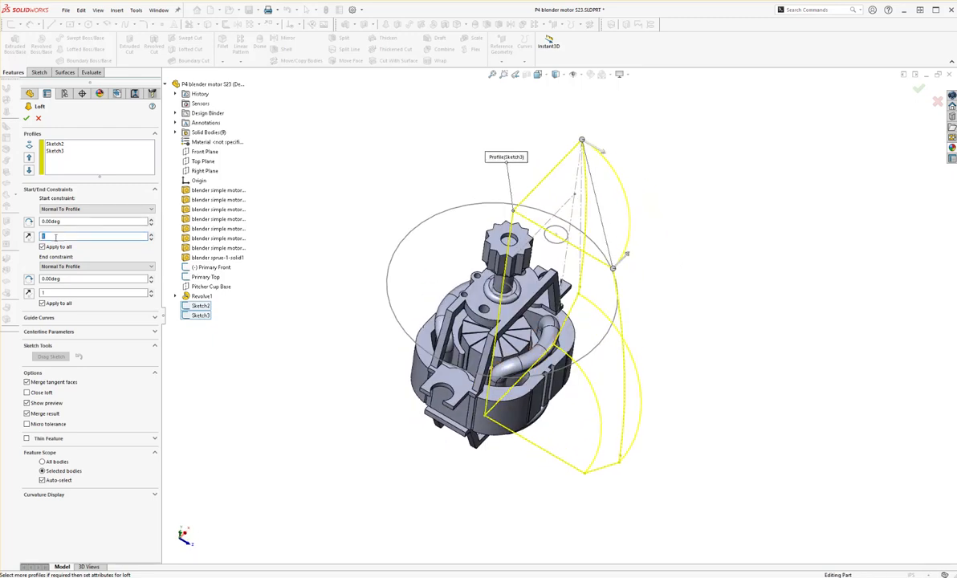
type("2")
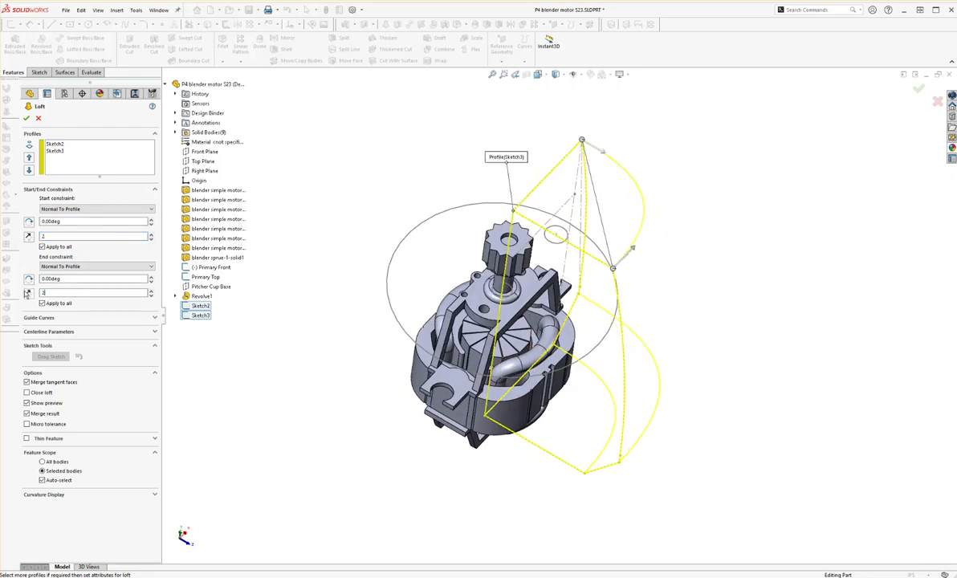
middle_click_drag(401, 385, 562, 427)
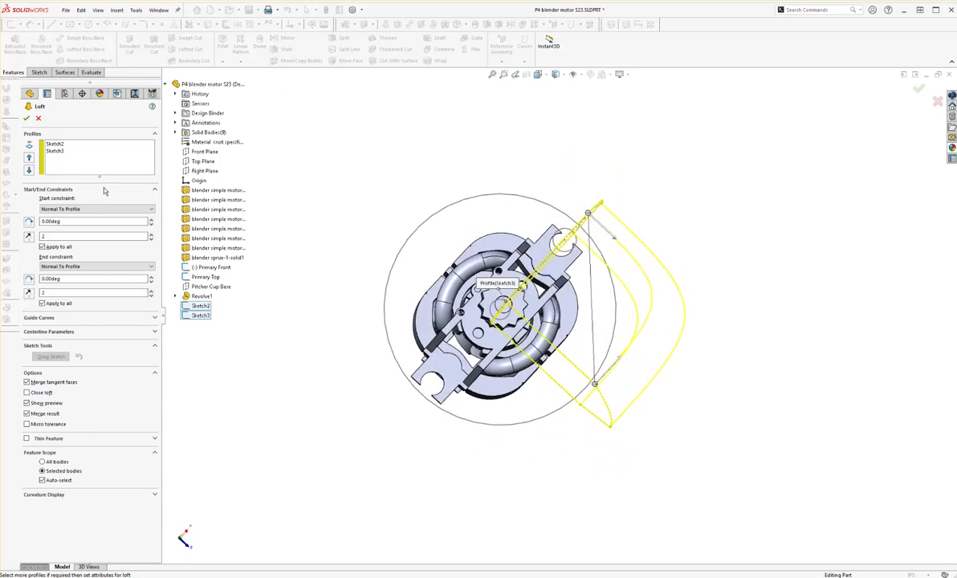
Turn off merging of the result and create the loft as a separate body.
left_click(27, 414)
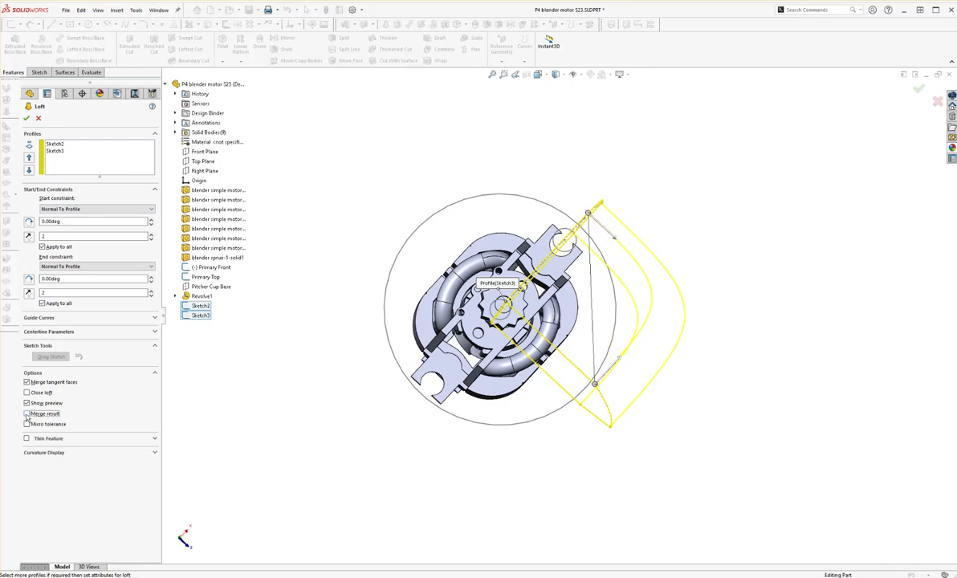
left_click(26, 119)
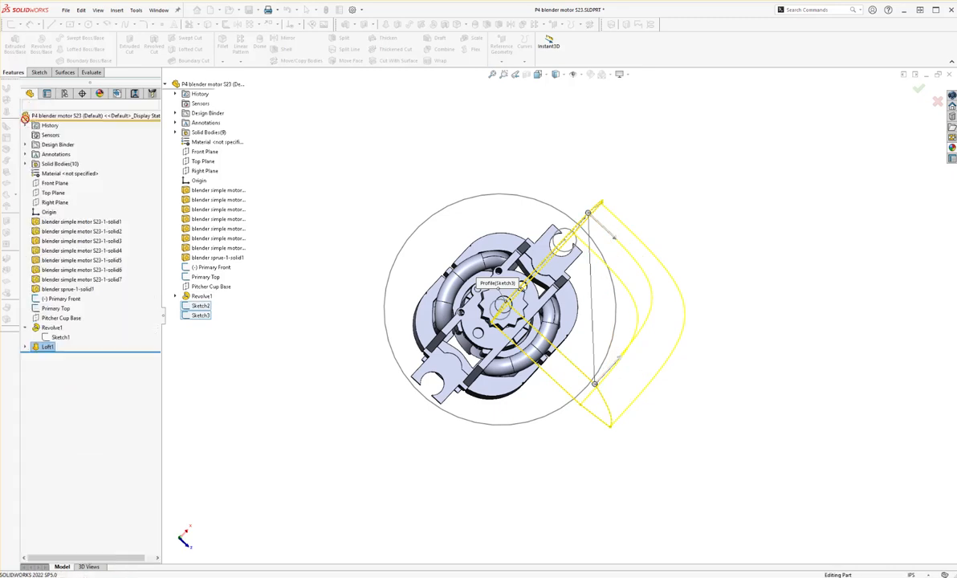
middle_click_drag(213, 348, 690, 308)
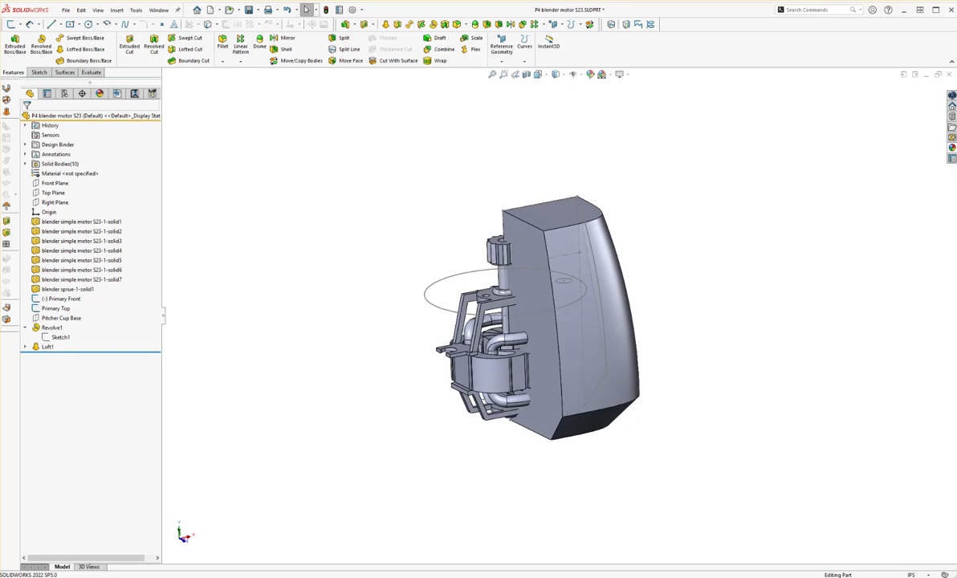
middle_click_drag(570, 275, 518, 245)
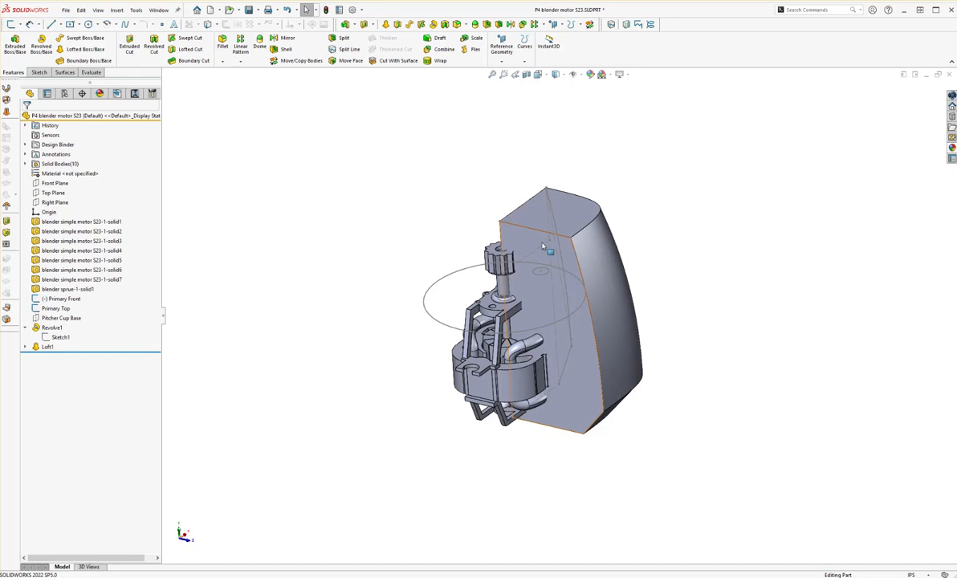
Start a new sketch on the Pitcher Cup Base plane and convert the large Primary Top circle into it.
left_click(62, 318)
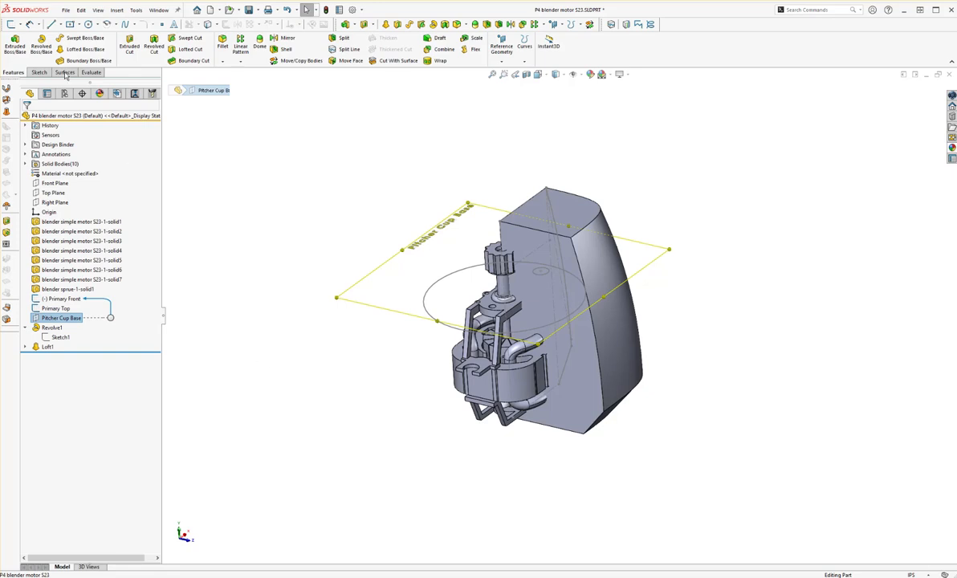
left_click(38, 73)
left_click(11, 45)
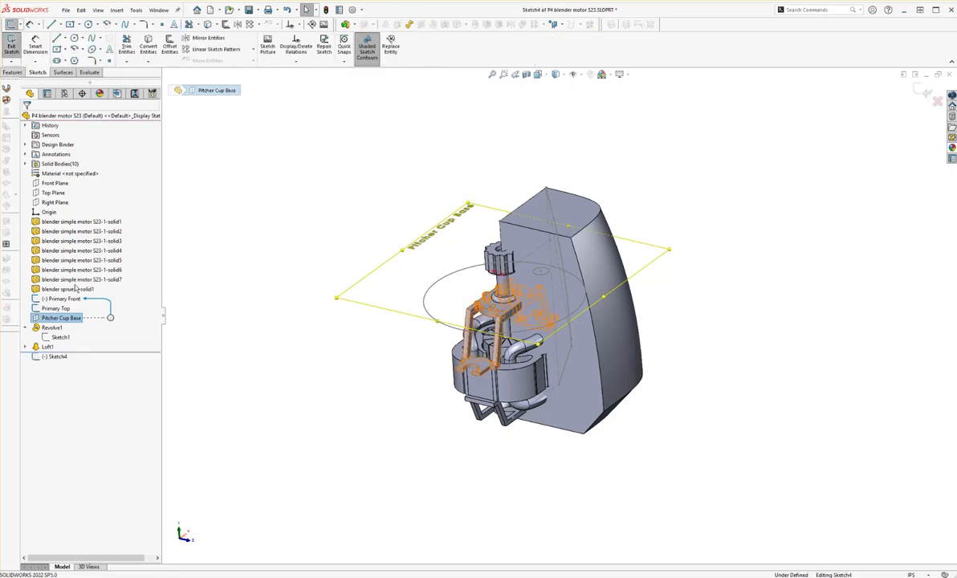
scroll(540, 243, "down", 4)
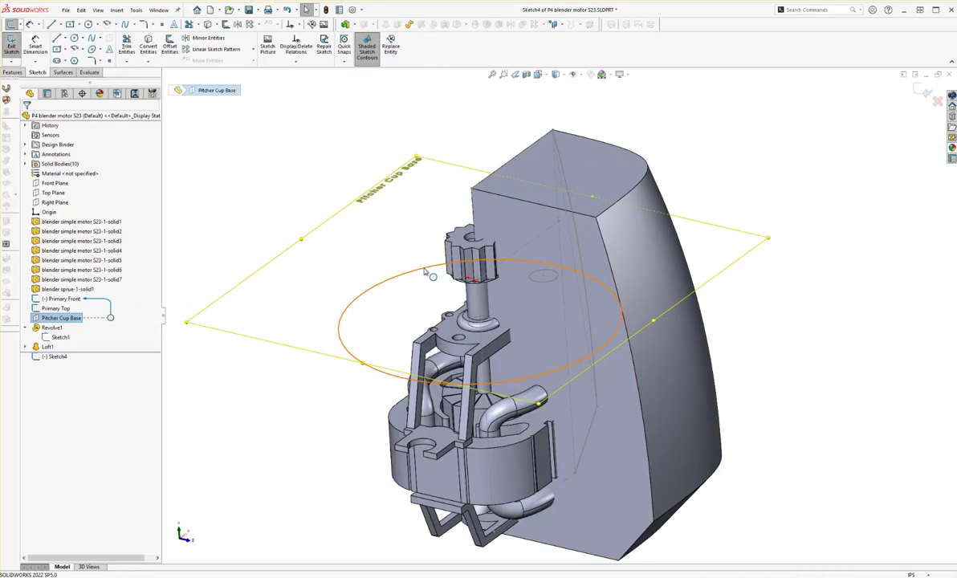
left_click(425, 271)
left_click(147, 46)
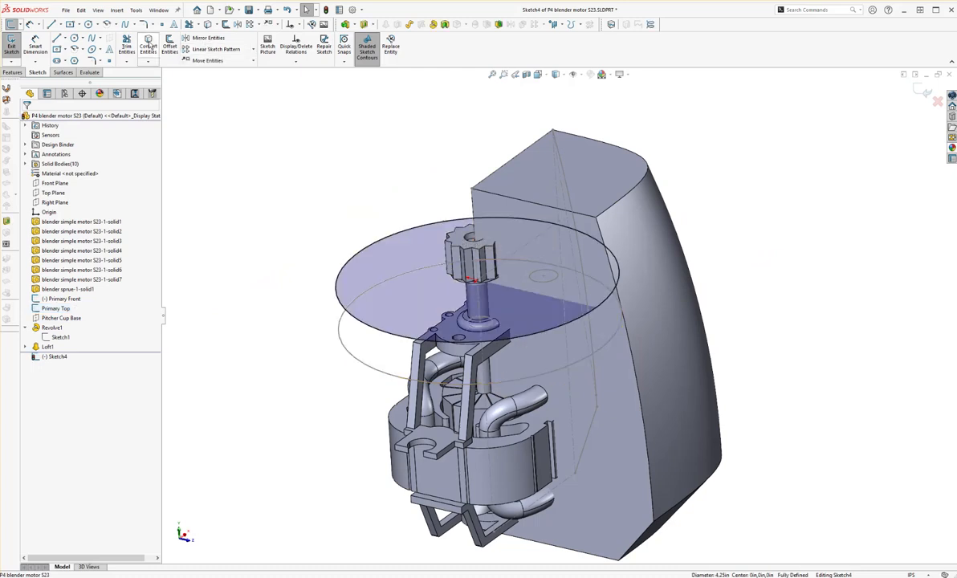
Cut-extrude the circle Through All, limiting the feature scope to the lofted body only.
left_click(13, 72)
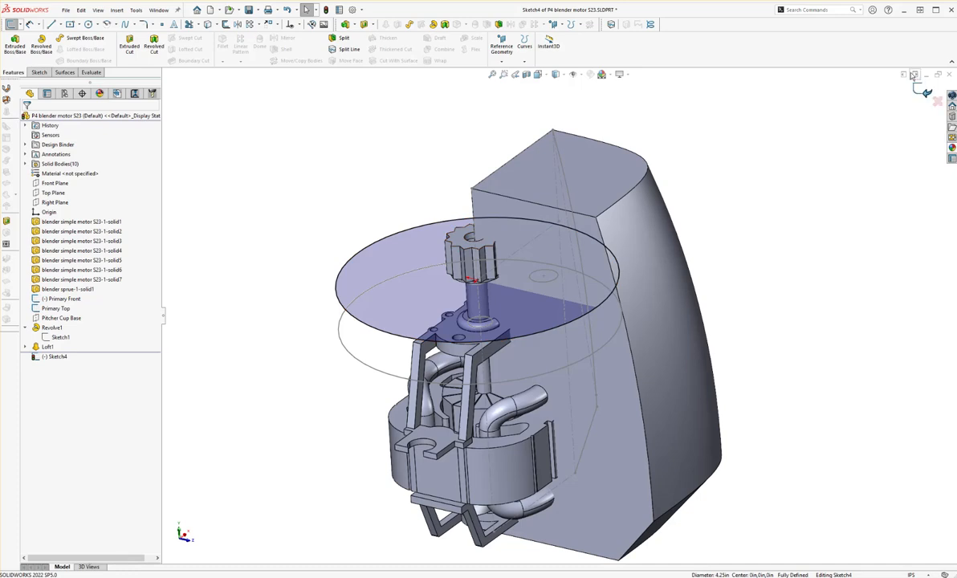
left_click(127, 44)
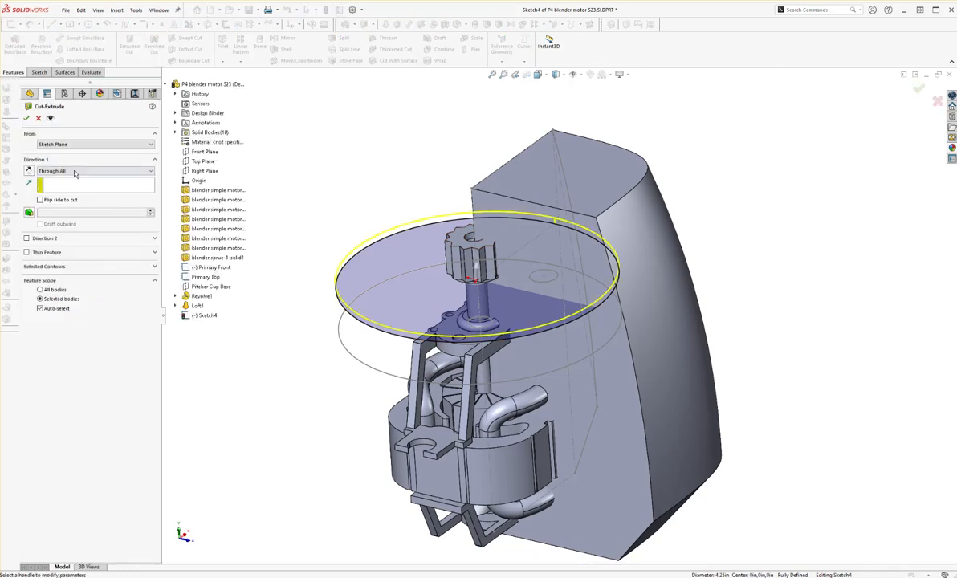
right_click_drag(397, 274, 133, 279)
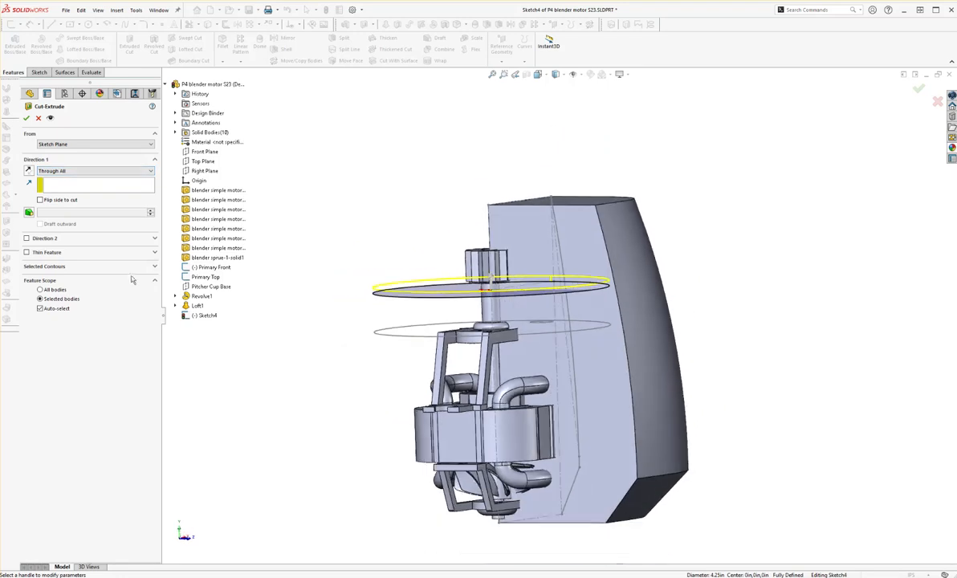
left_click(40, 309)
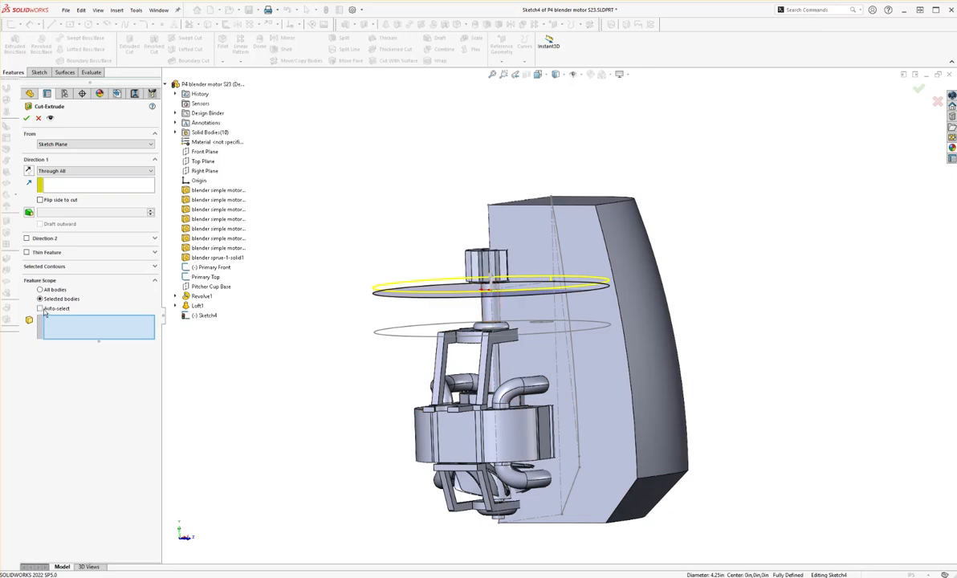
left_click(620, 250)
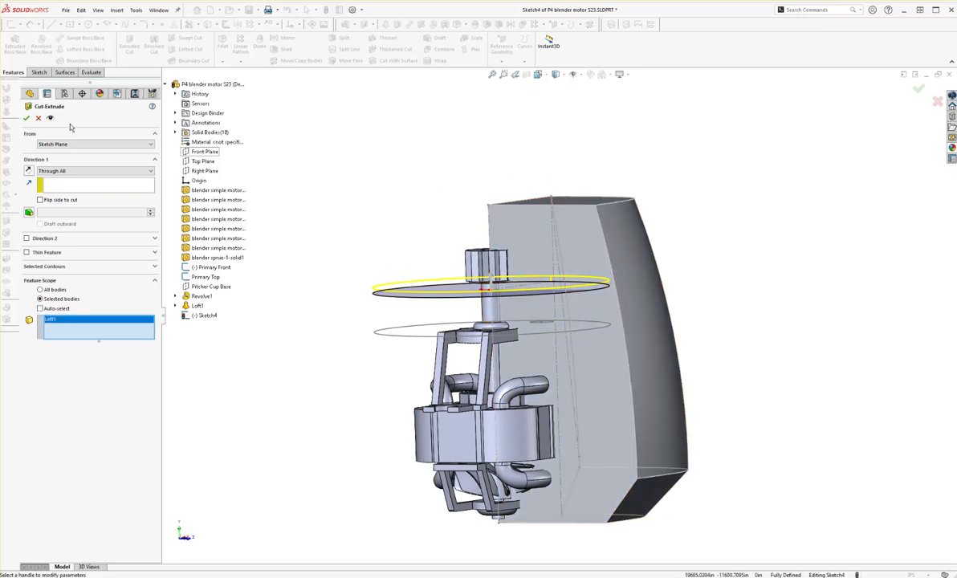
left_click(26, 119)
Examine the circular pitcher recess and the outer shape of the lofted body around the motor from several sides.
middle_click_drag(361, 220, 547, 295)
middle_click_drag(609, 352, 550, 210)
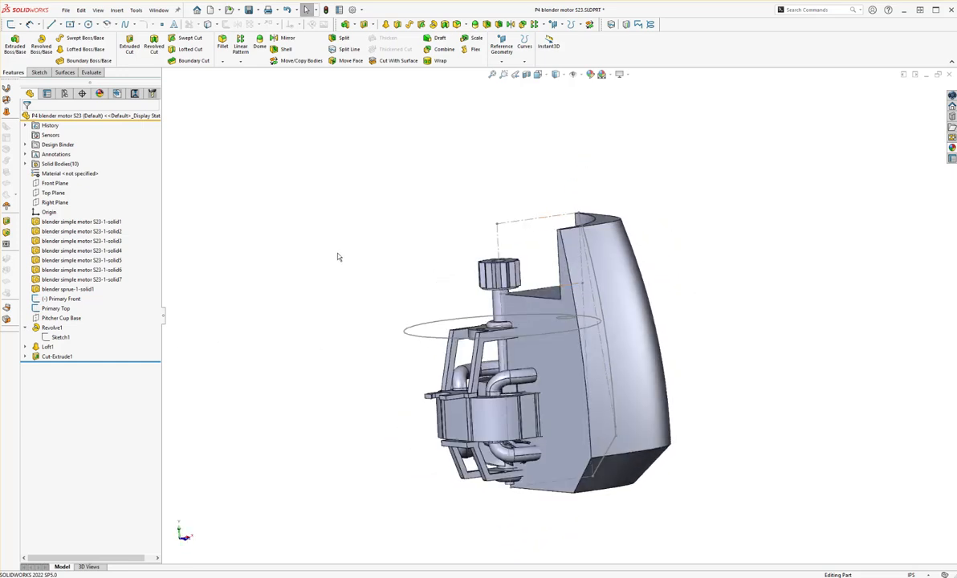
scroll(636, 427, "down", 4)
middle_click_drag(636, 427, 666, 418)
scroll(303, 327, "up", 3)
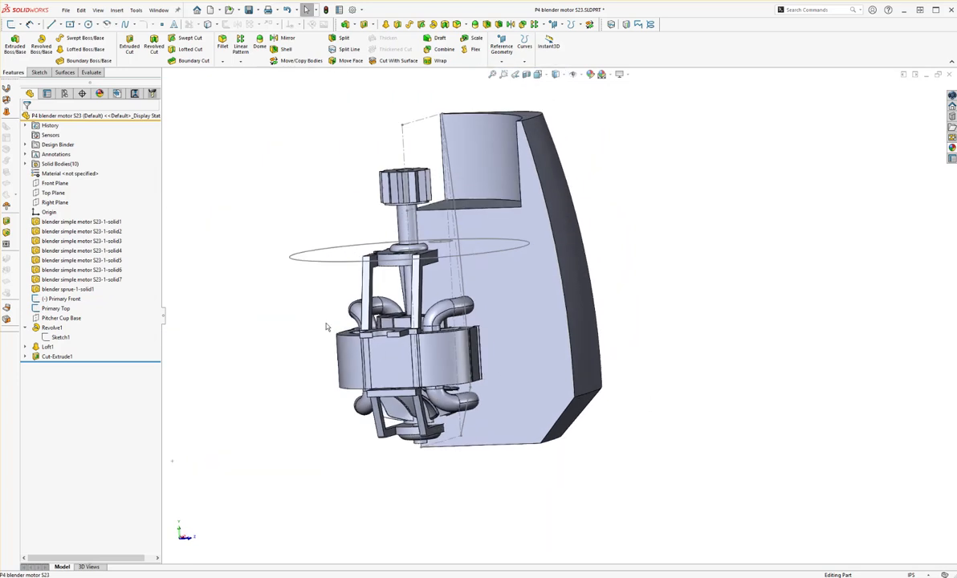
scroll(564, 290, "up", 3)
middle_click_drag(565, 291, 527, 263)
middle_click_drag(384, 267, 565, 291)
scroll(565, 292, "down", 1)
scroll(641, 342, "up", 3)
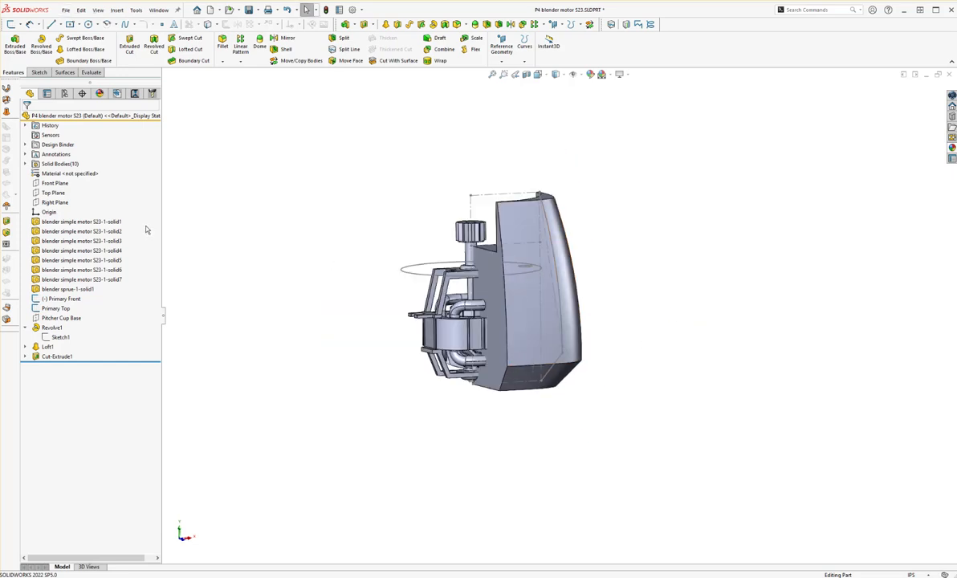
Run a draft analysis with the Top Plane as pull direction and examine the lofted body's outer faces from several sides.
left_click(51, 192)
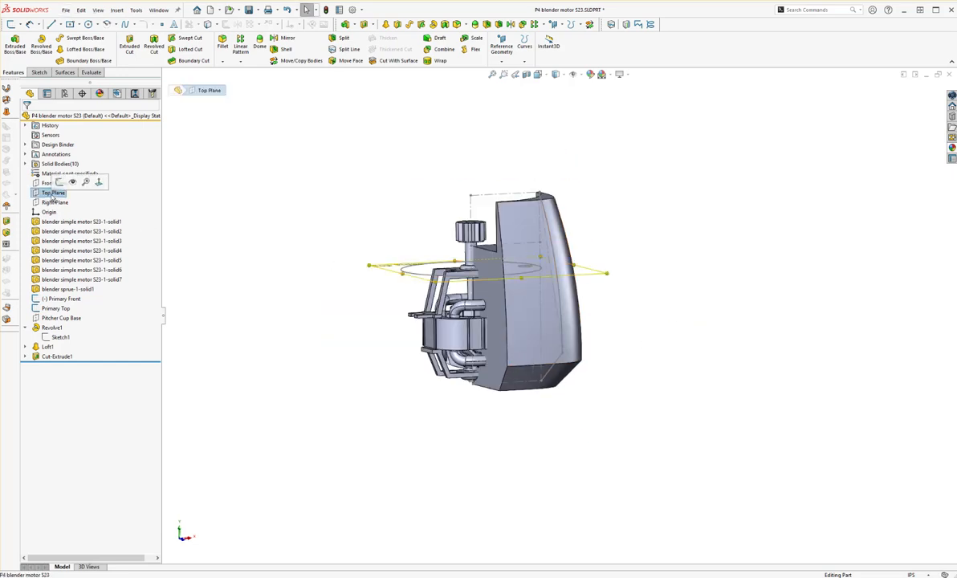
left_click(97, 10)
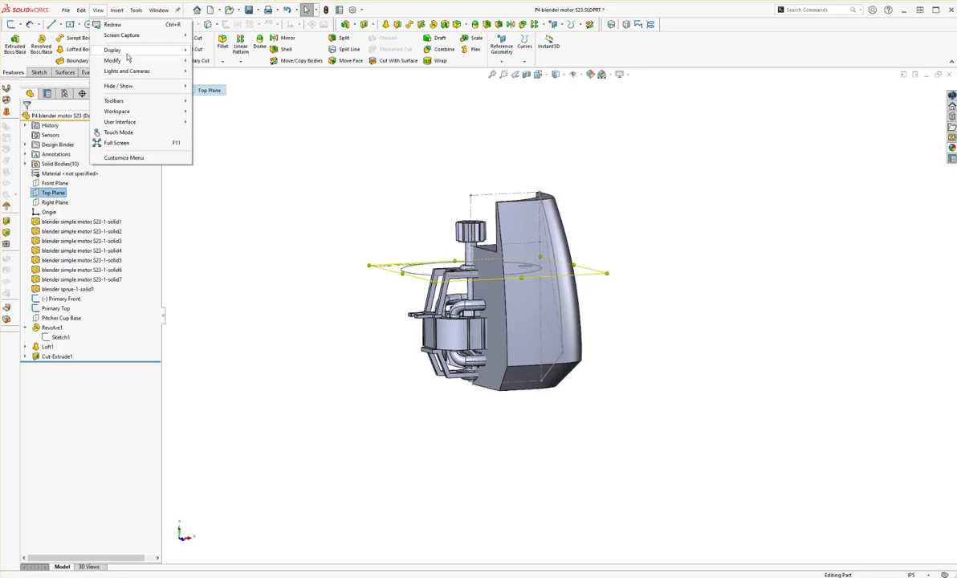
mouse_move(127, 53)
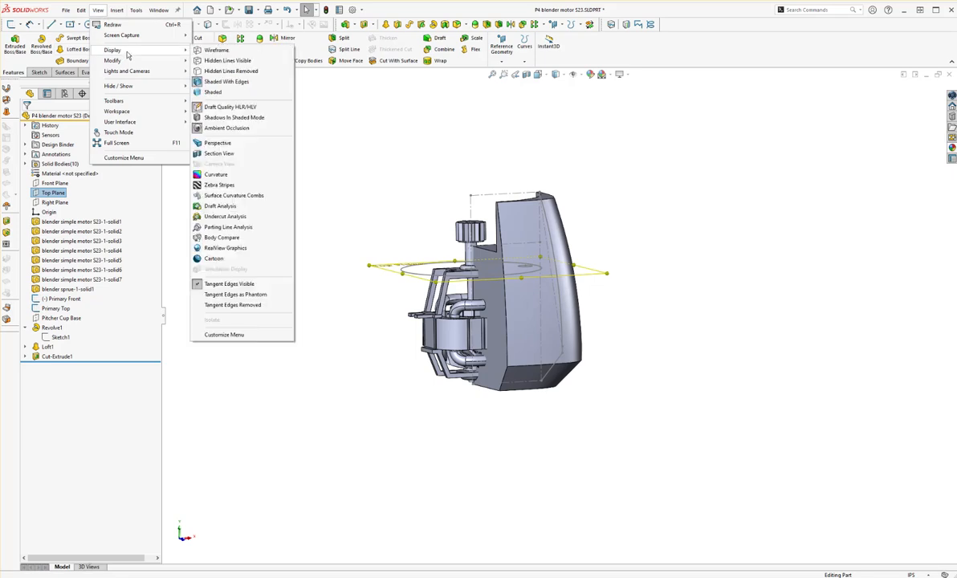
left_click(216, 207)
scroll(589, 358, "down", 3)
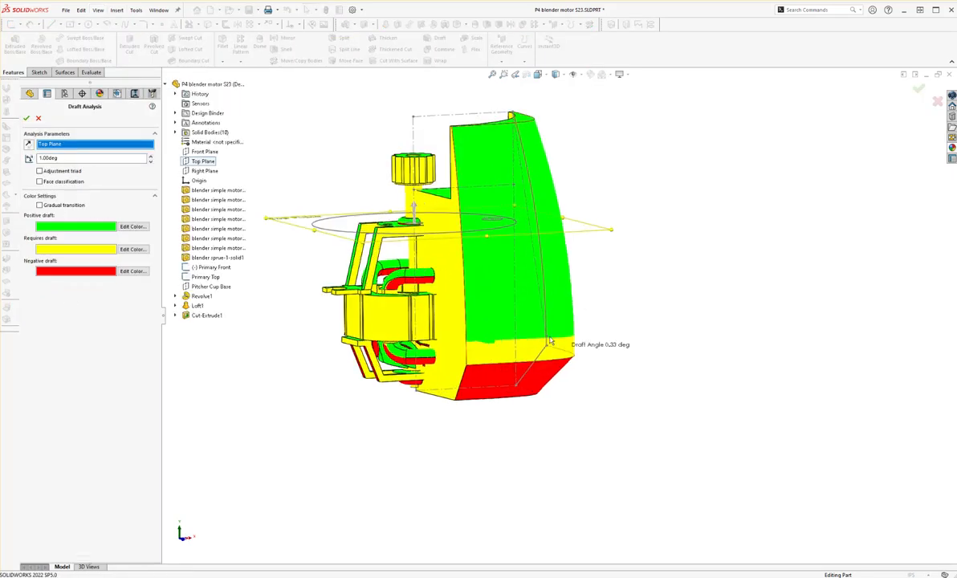
middle_click_drag(502, 305, 274, 368)
middle_click_drag(414, 188, 561, 385)
middle_click_drag(585, 455, 572, 419)
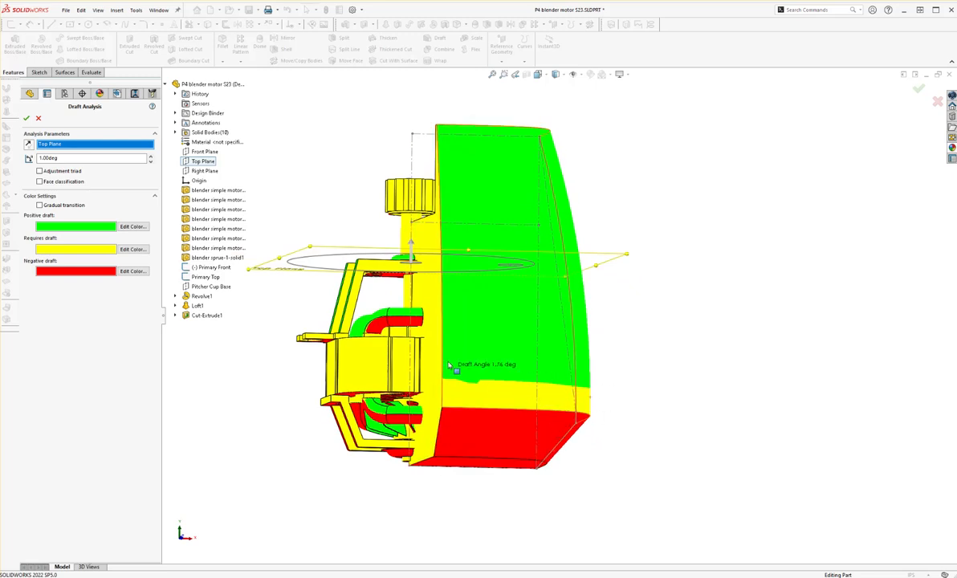
Try a 3-degree draft angle in the analysis, set it back to 1 degree and keep the draft colours displayed.
type("3")
key("Return")
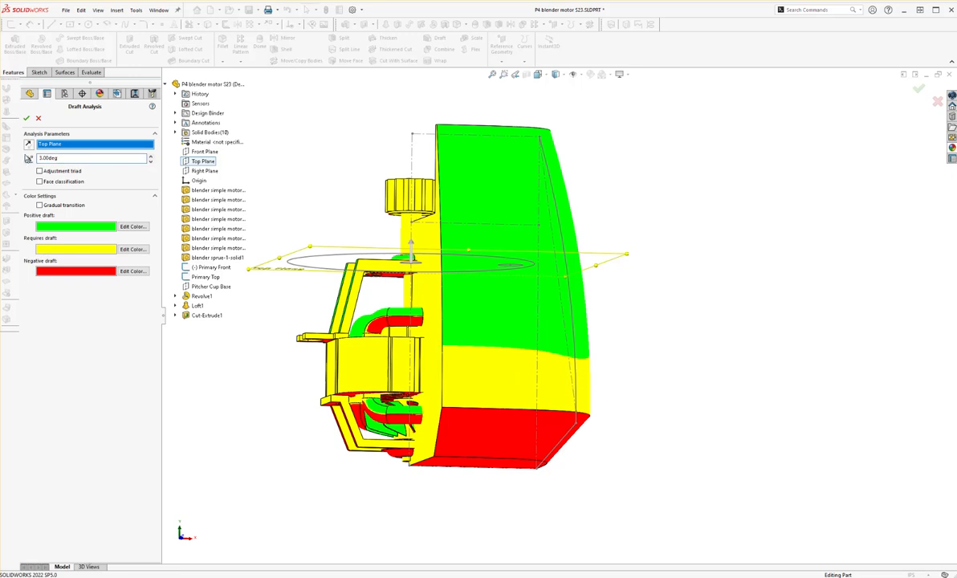
type("1")
key("Return")
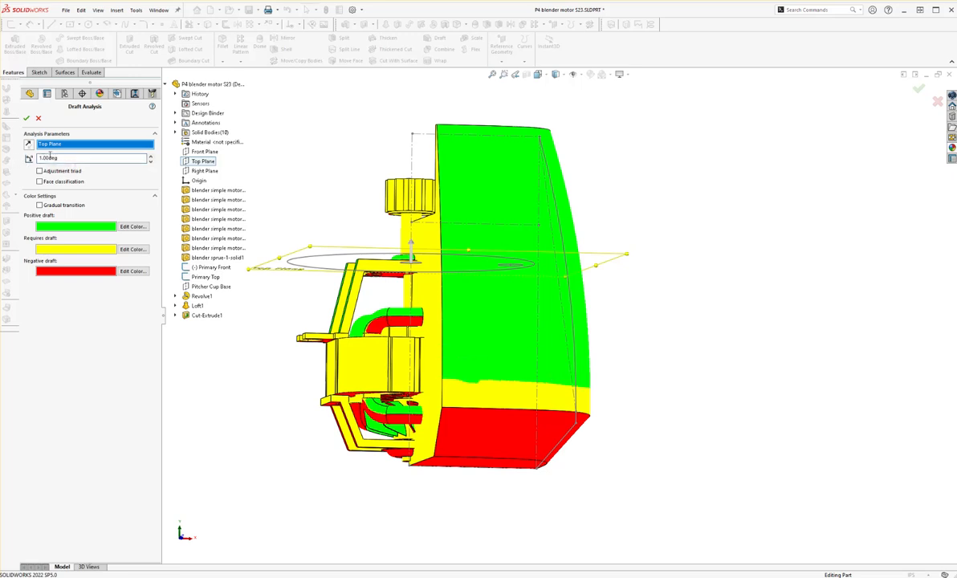
left_click(26, 118)
scroll(561, 321, "up", 1)
middle_click_drag(526, 348, 285, 343)
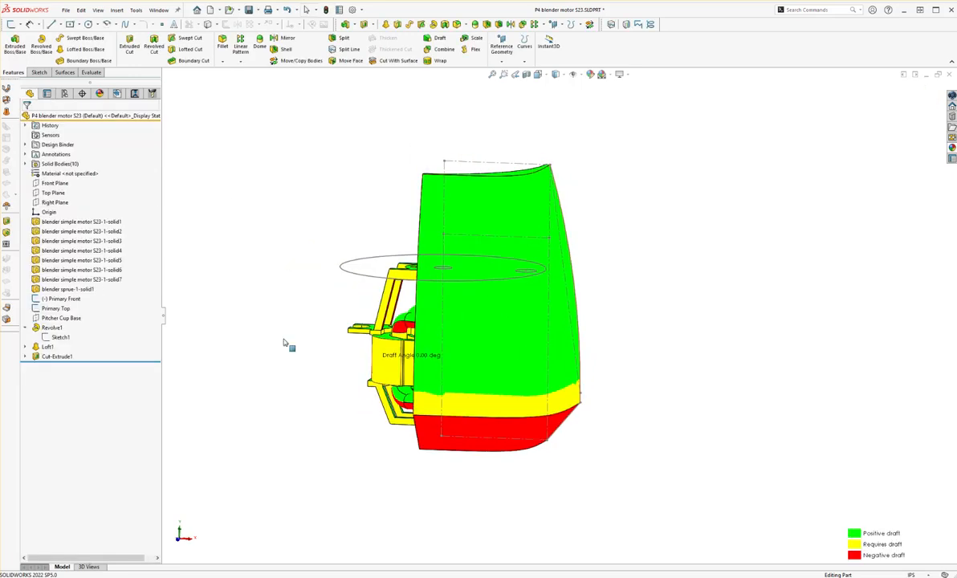
Start a new sketch on the Front Plane.
left_click(55, 183)
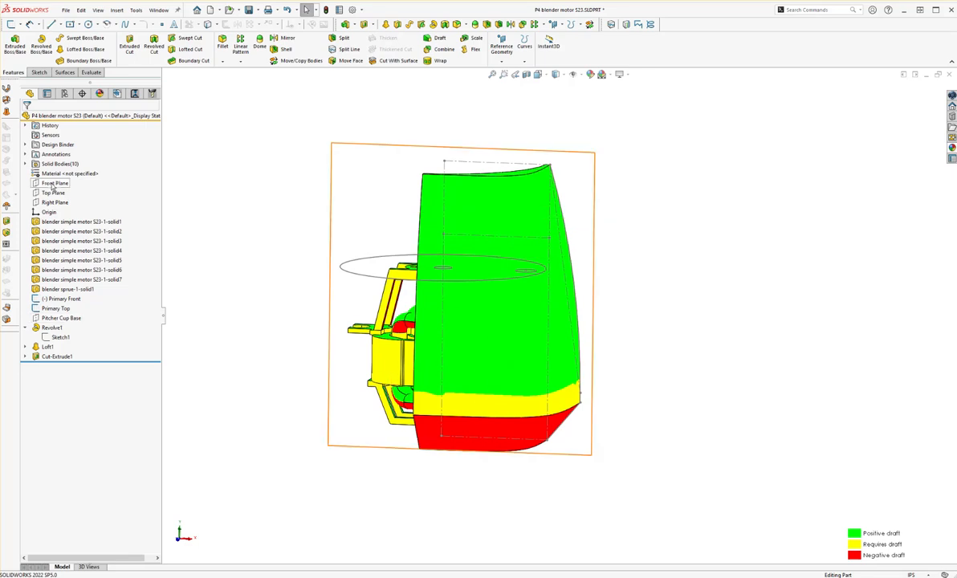
left_click(39, 72)
left_click(12, 46)
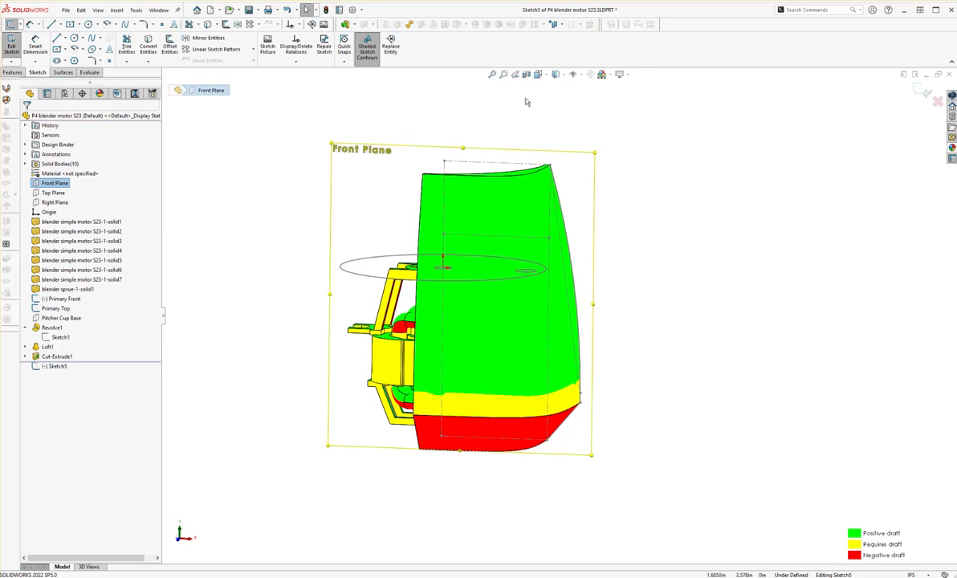
left_click(556, 74)
left_click(537, 74)
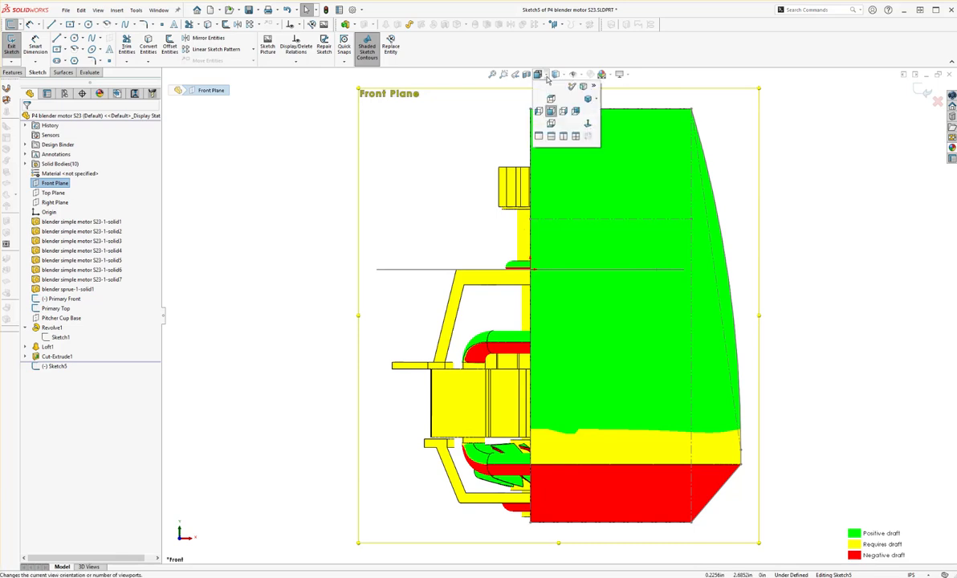
Sketch a horizontal line about 4.89 in long across the body and motor, just above the edge between the yellow and red faces.
scroll(690, 417, "down", 8)
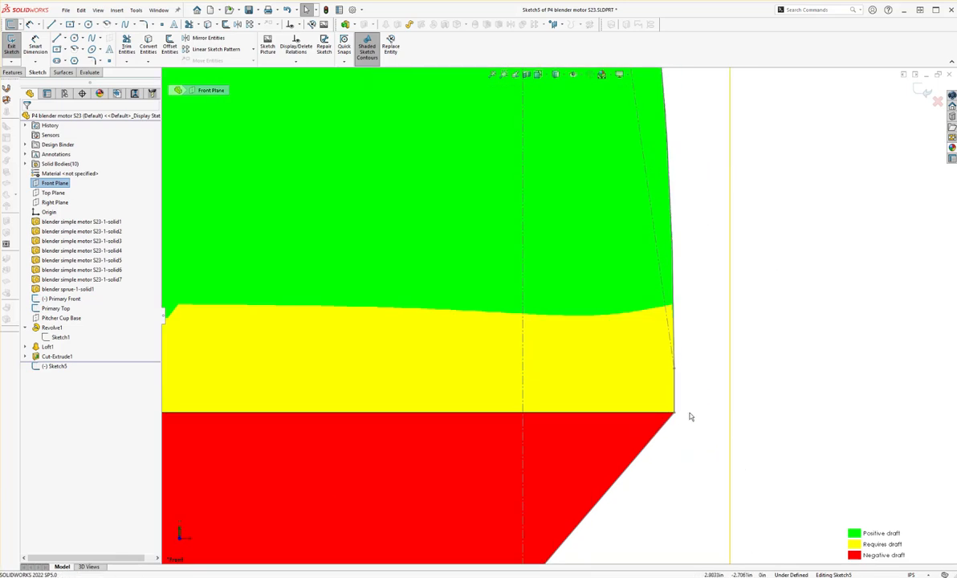
scroll(558, 317, "up", 4)
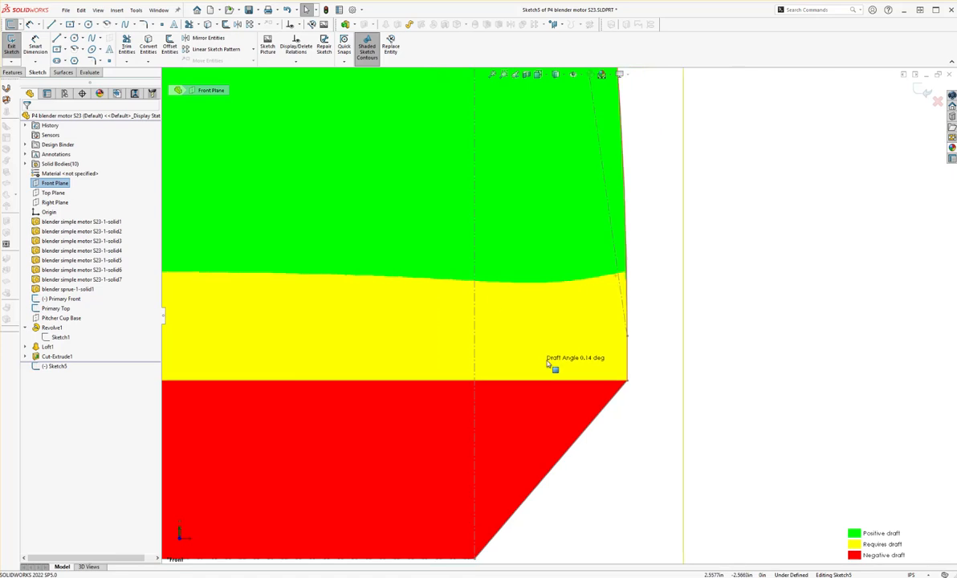
scroll(619, 371, "down", 1)
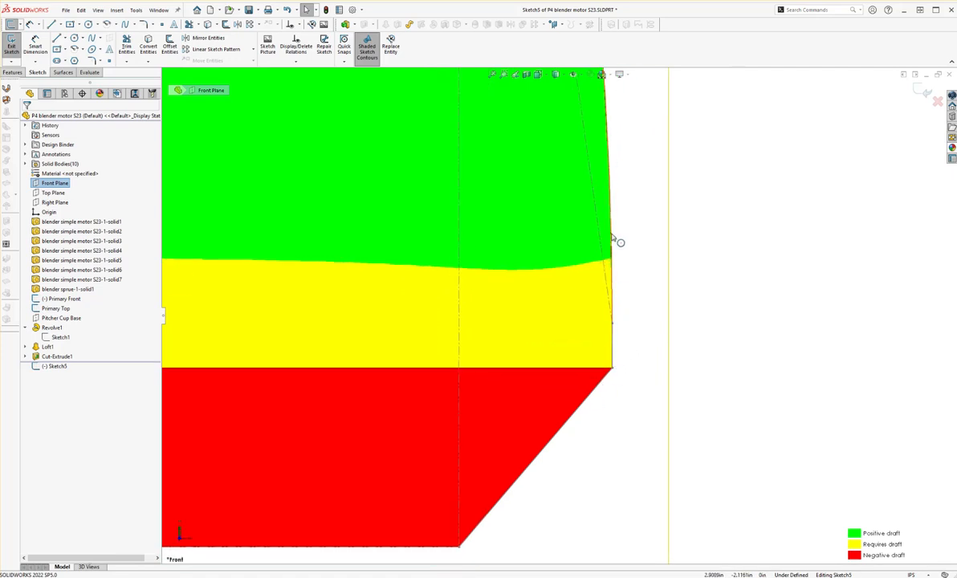
scroll(600, 391, "up", 3)
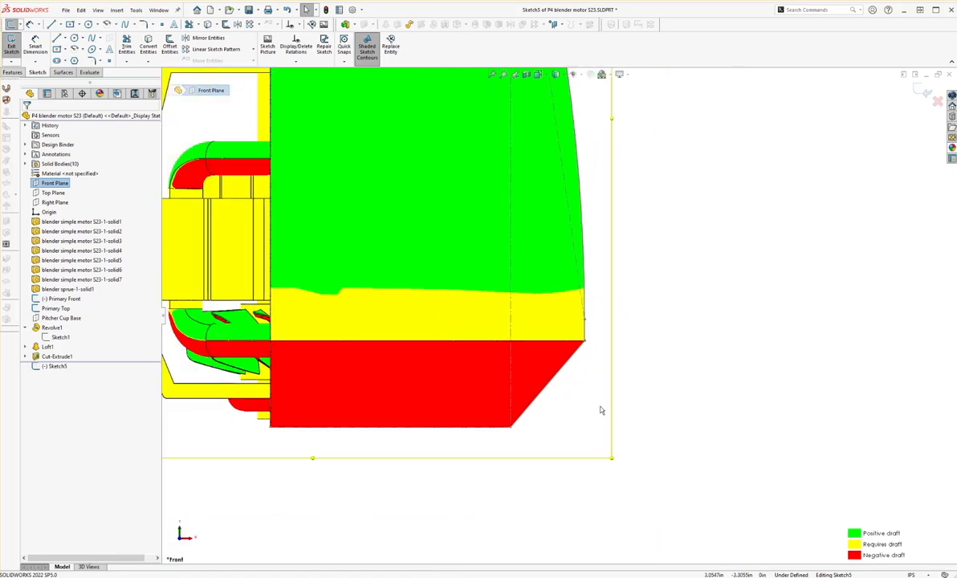
scroll(576, 320, "up", 4)
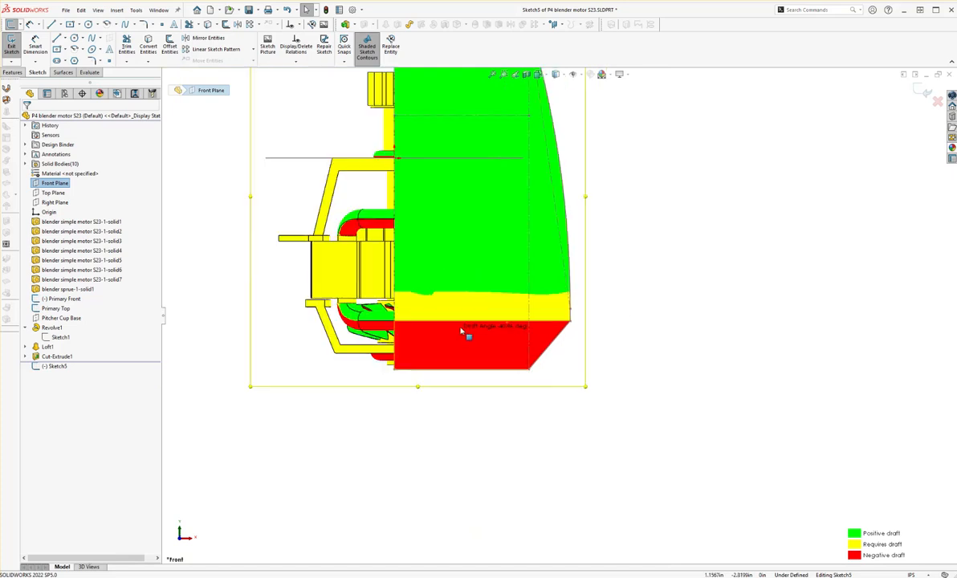
scroll(551, 378, "down", 2)
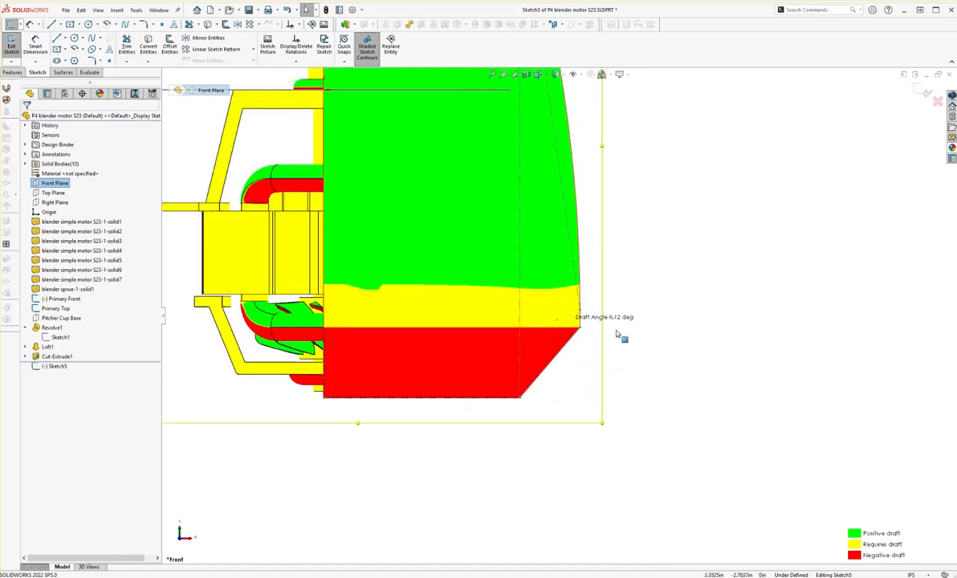
key("l")
scroll(605, 328, "down", 2)
left_click(605, 327)
scroll(553, 321, "up", 2)
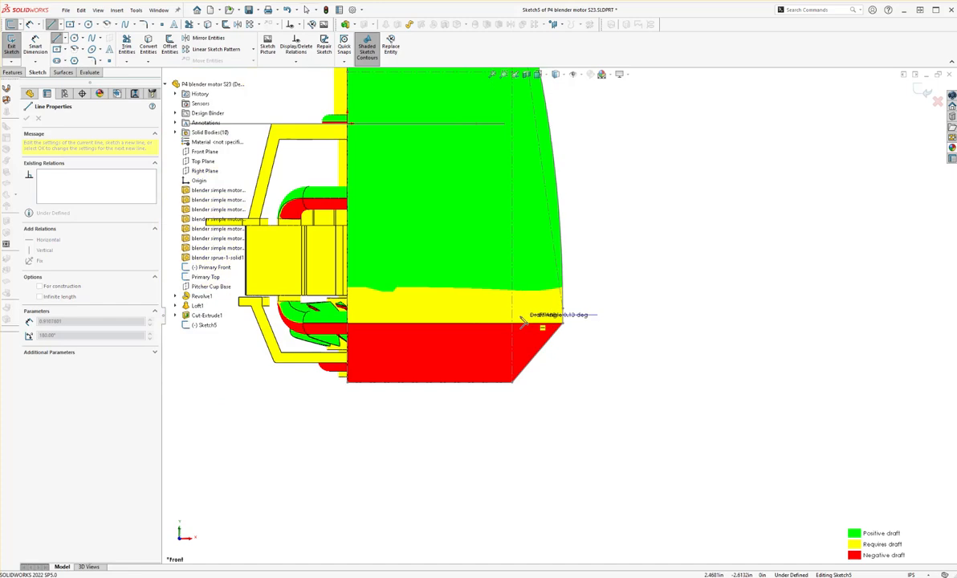
double_click(236, 317)
key("Escape")
scroll(542, 331, "down", 3)
scroll(578, 315, "up", 2)
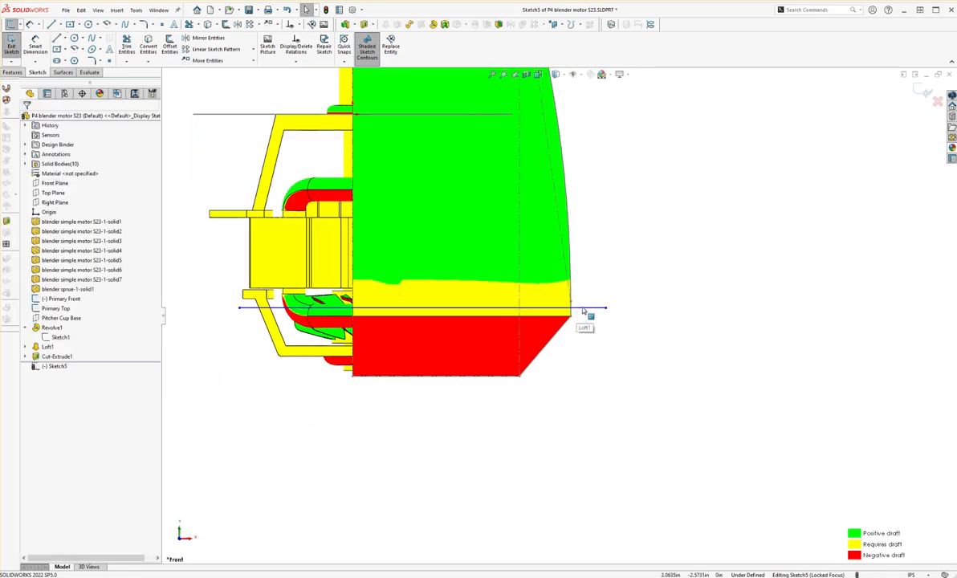
Shorten the horizontal line so its outer endpoint meets the body's outside edge, and finish the sketch.
left_click(325, 303)
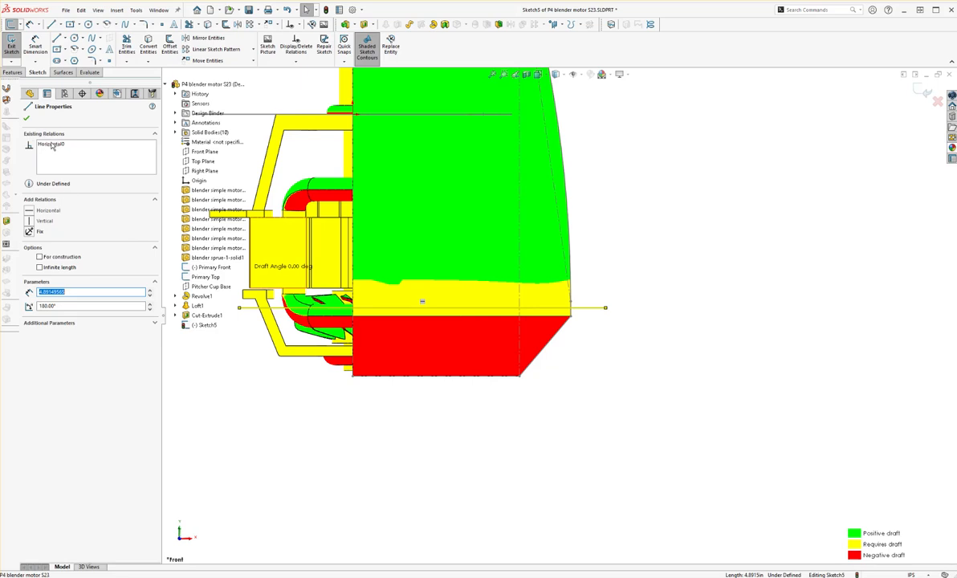
scroll(565, 264, "down", 6)
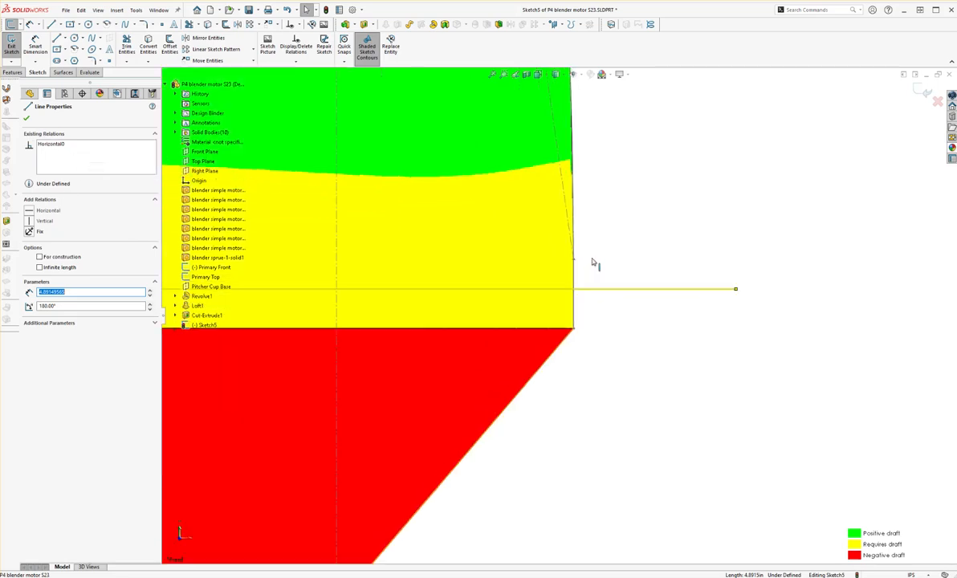
scroll(530, 350, "up", 4)
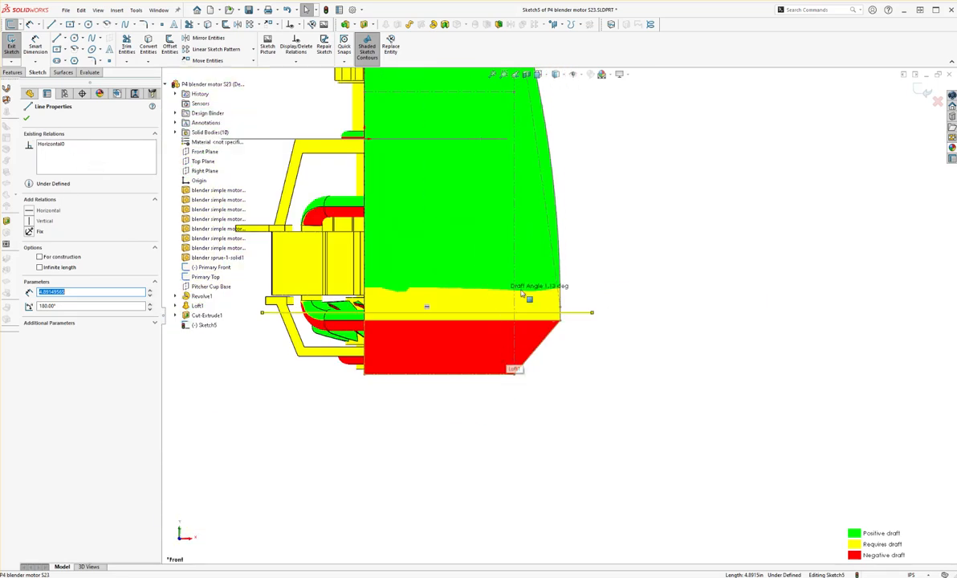
scroll(554, 305, "down", 4)
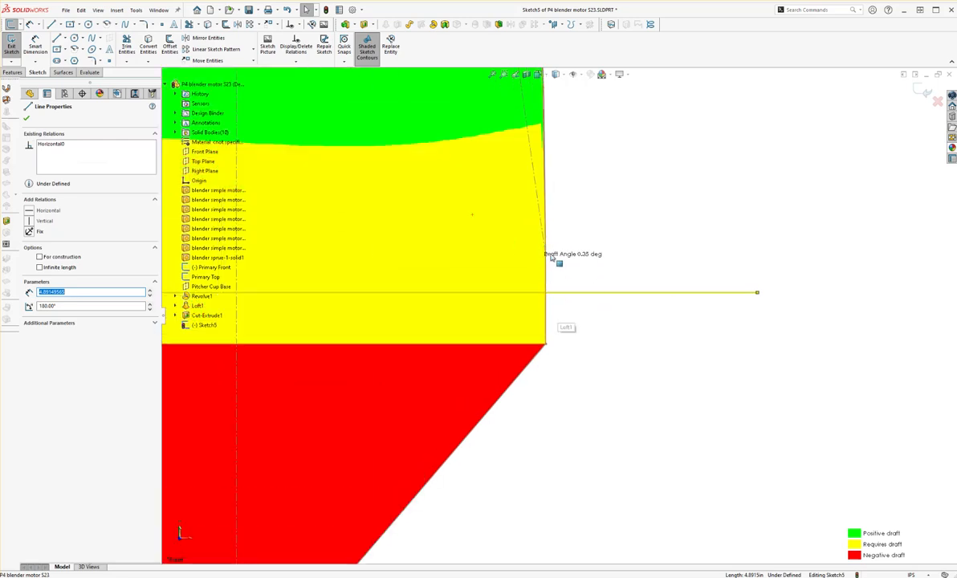
mouse_move(546, 272)
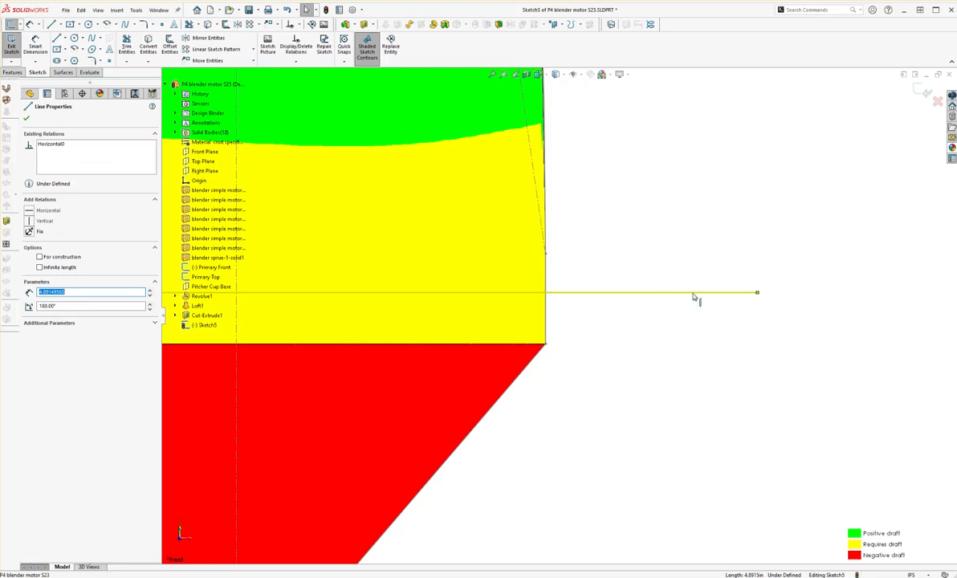
mouse_move(756, 293)
left_mouse_down()
mouse_move(647, 305)
mouse_move(546, 299)
left_mouse_up()
key("Escape")
scroll(566, 361, "up", 5)
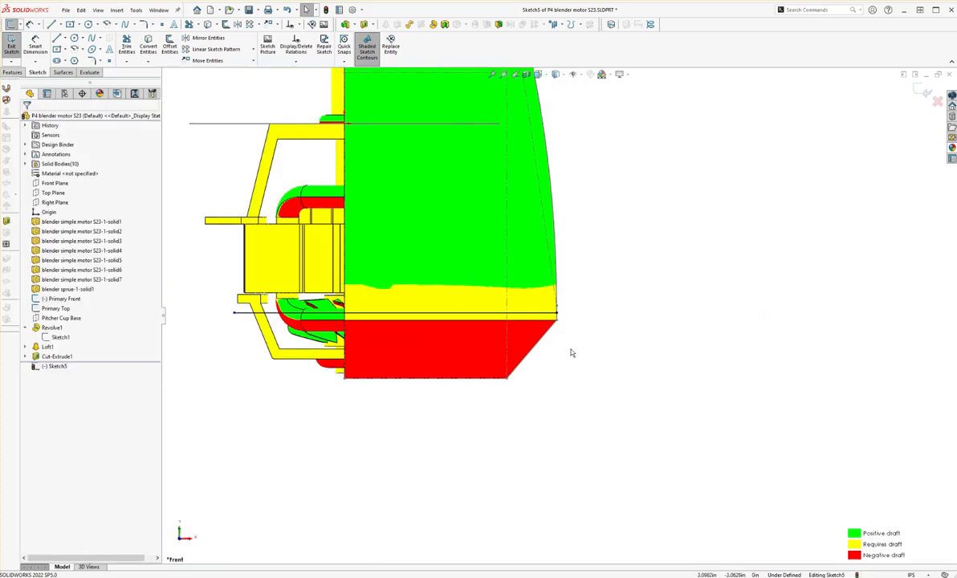
left_click(11, 46)
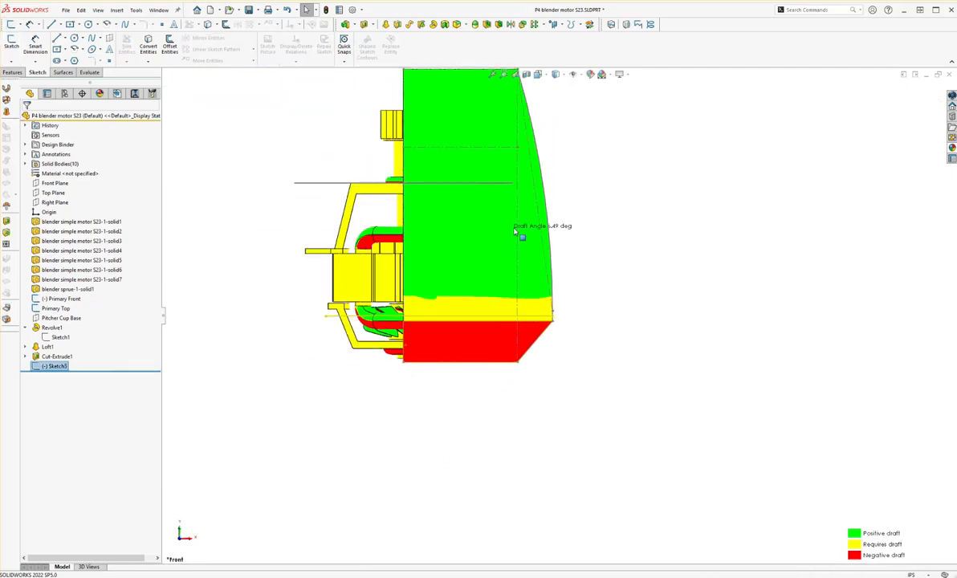
Edit the Primary Front sketch and dimension the height from the bottom construction line to the arc's lower endpoint as 1.00 in.
left_click(60, 337)
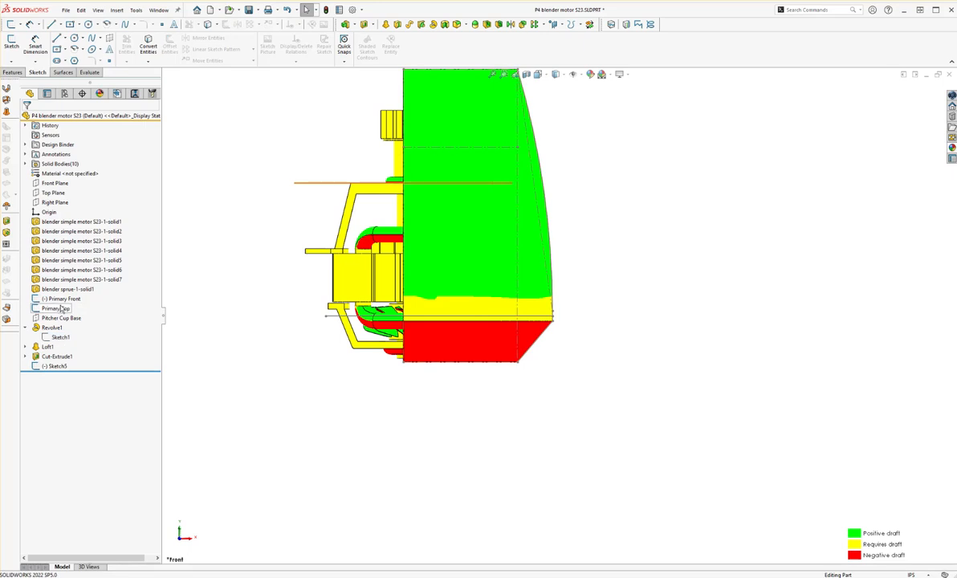
left_click(63, 299)
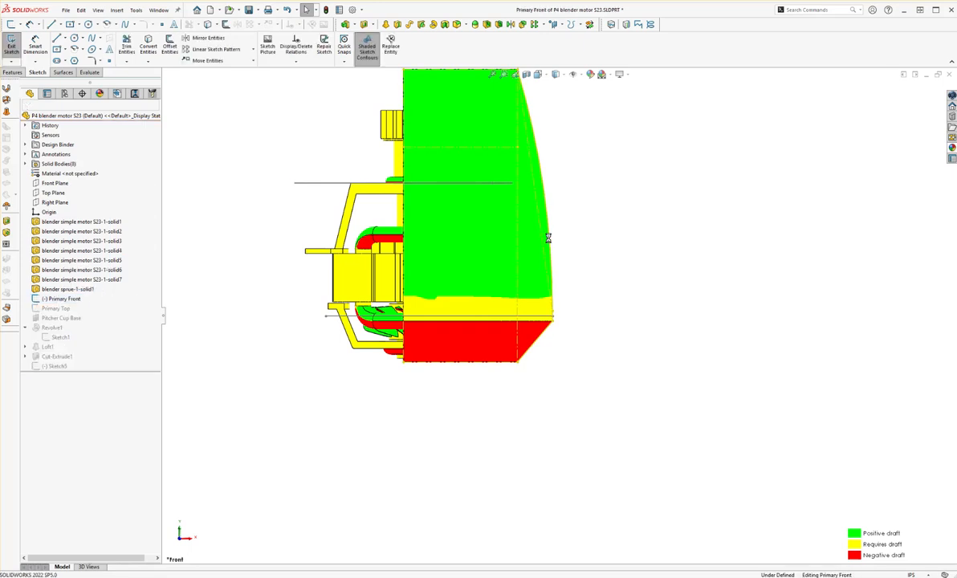
scroll(549, 241, "up", 2)
scroll(569, 245, "down", 1)
key("d")
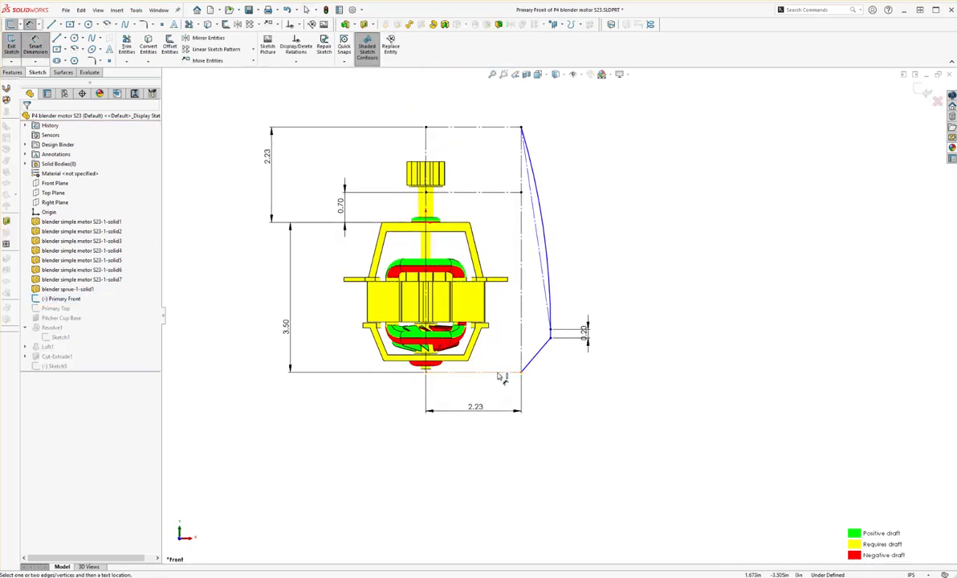
left_click(544, 330)
left_click(551, 329)
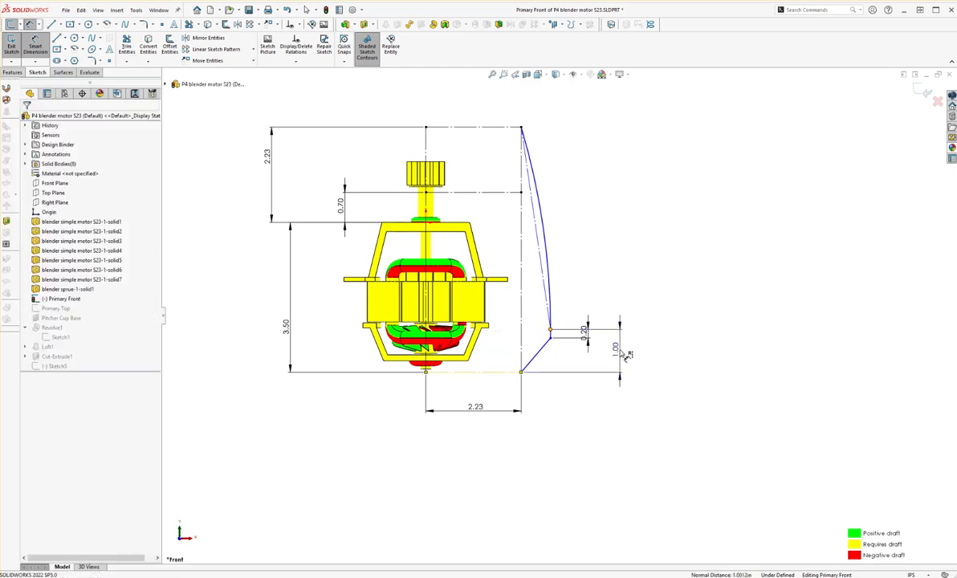
left_click(621, 351)
left_click(581, 337)
key("Escape")
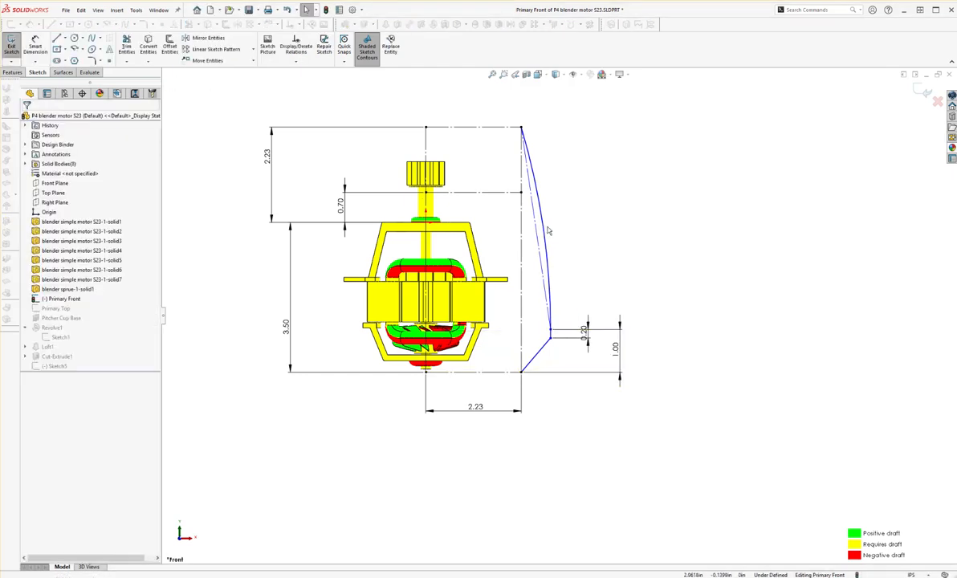
Dimension the horizontal distance between the vertical construction line and the short vertical line below the arc as 0.68 in.
mouse_move(547, 228)
left_mouse_down()
mouse_move(557, 216)
mouse_move(549, 217)
left_mouse_up()
key("ctrl+z")
key("d")
left_click(521, 332)
left_click(552, 338)
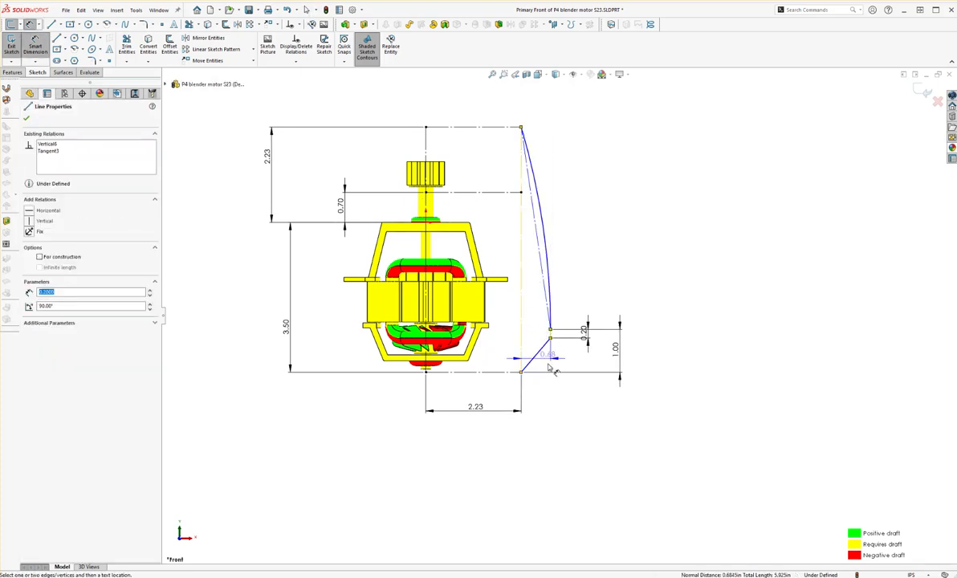
left_click(518, 382)
left_click(509, 386)
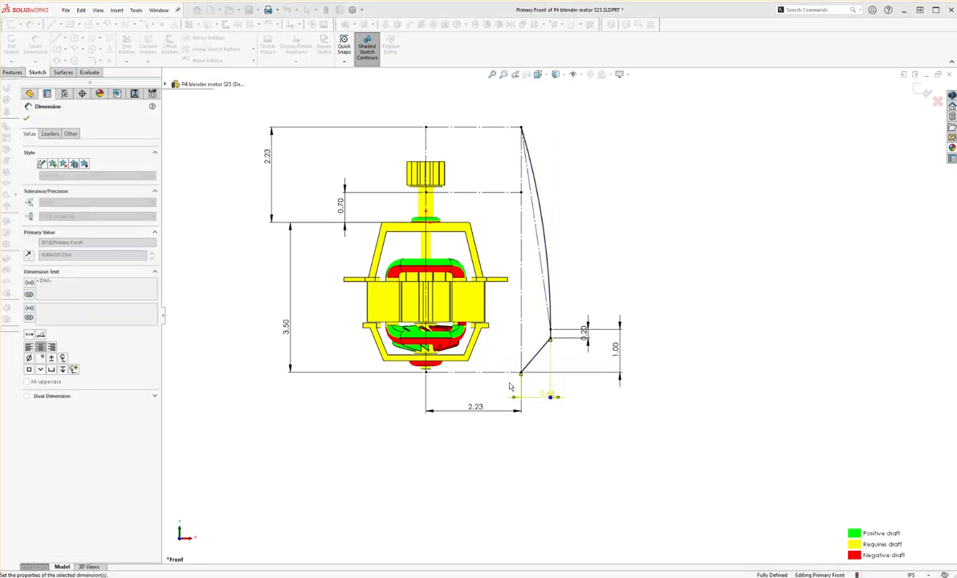
key("Escape")
Delete the tangent relation at the arc's lower end and bulge the arc outward to a radius of about 3.06 in.
left_click(546, 245)
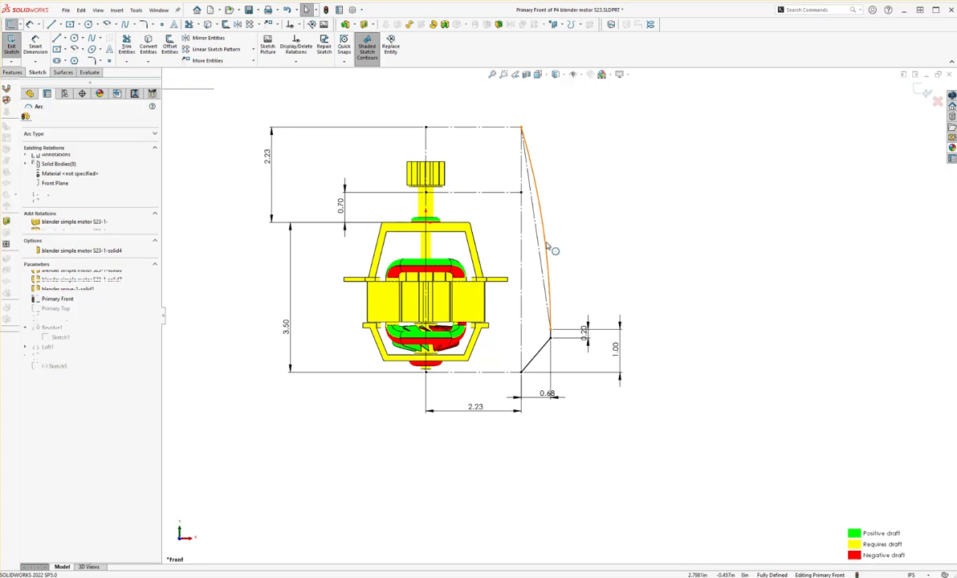
left_click(556, 330)
key("Delete")
left_click_drag(546, 233, 589, 209)
left_click(556, 207)
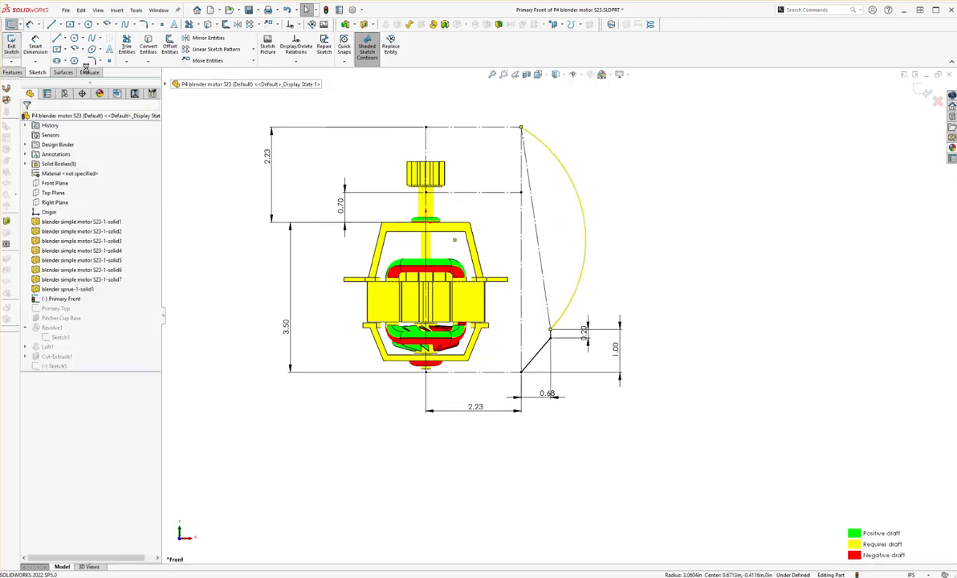
Examine the bulged body's draft analysis colours from several angles, including the side walls and the lower band.
mouse_move(593, 284)
middle_mouse_down()
mouse_move(519, 286)
mouse_move(454, 302)
mouse_move(600, 255)
middle_mouse_up()
mouse_move(600, 255)
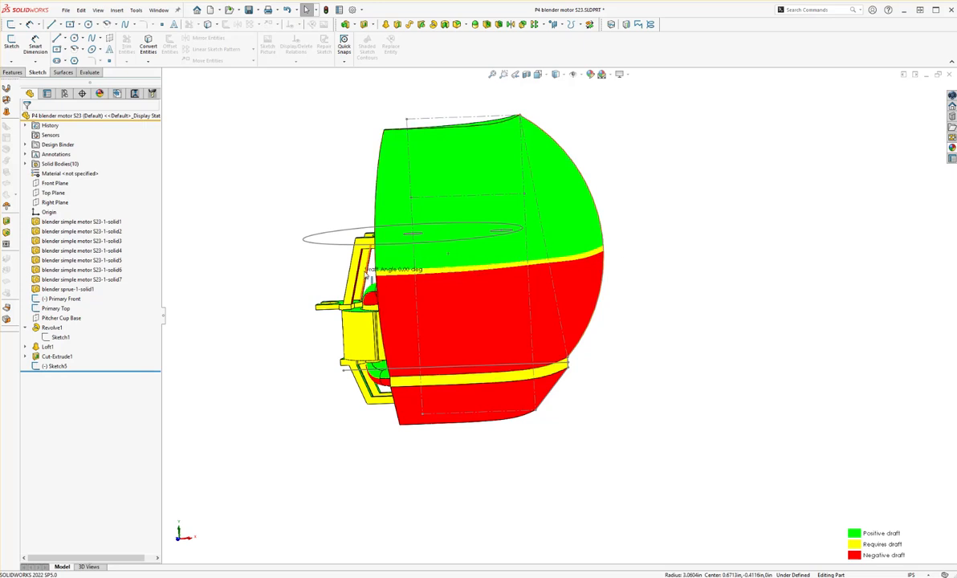
mouse_move(591, 269)
middle_mouse_down()
mouse_move(610, 258)
mouse_move(596, 278)
middle_mouse_up()
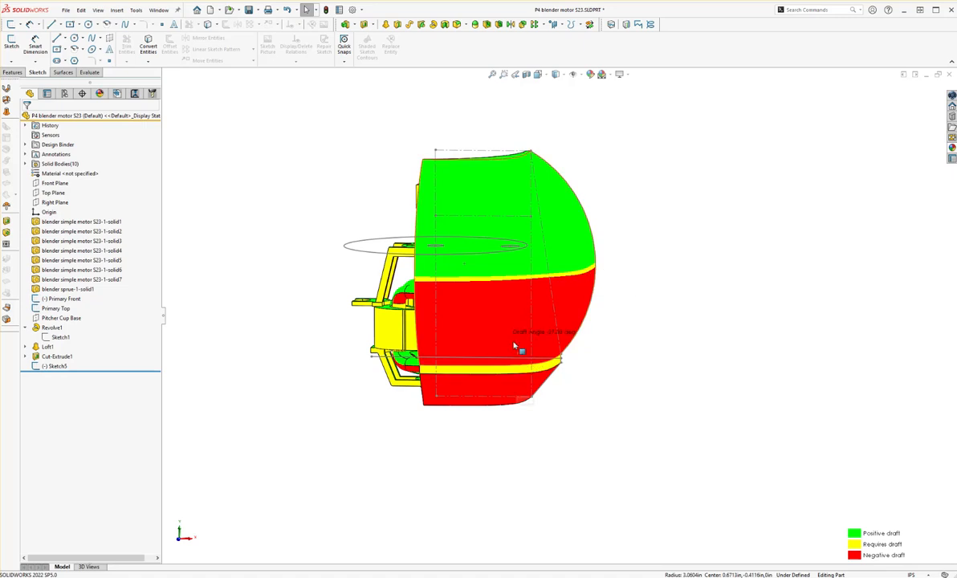
scroll(536, 325, "down", 3)
middle_click_drag(538, 318, 513, 335)
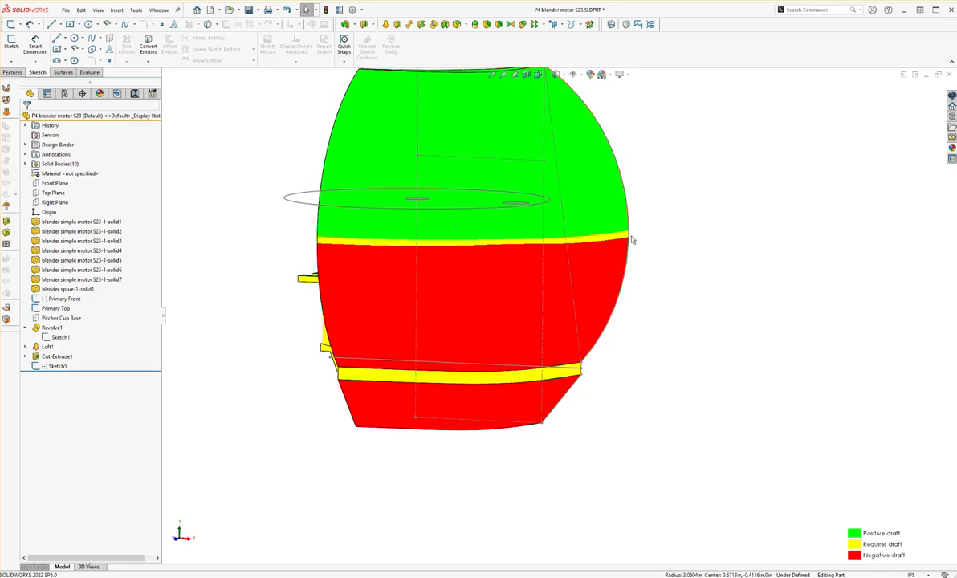
scroll(631, 235, "up", 3)
mouse_move(627, 265)
middle_mouse_down()
mouse_move(530, 265)
mouse_move(627, 265)
middle_mouse_up()
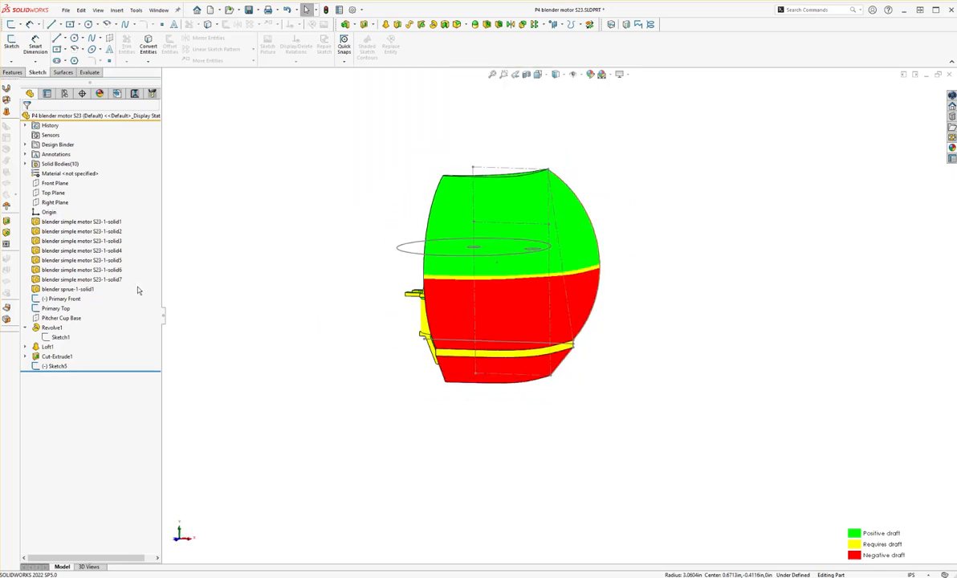
Edit the Primary Front sketch and flatten the arc so it runs close to the slanted construction line.
left_click(61, 299)
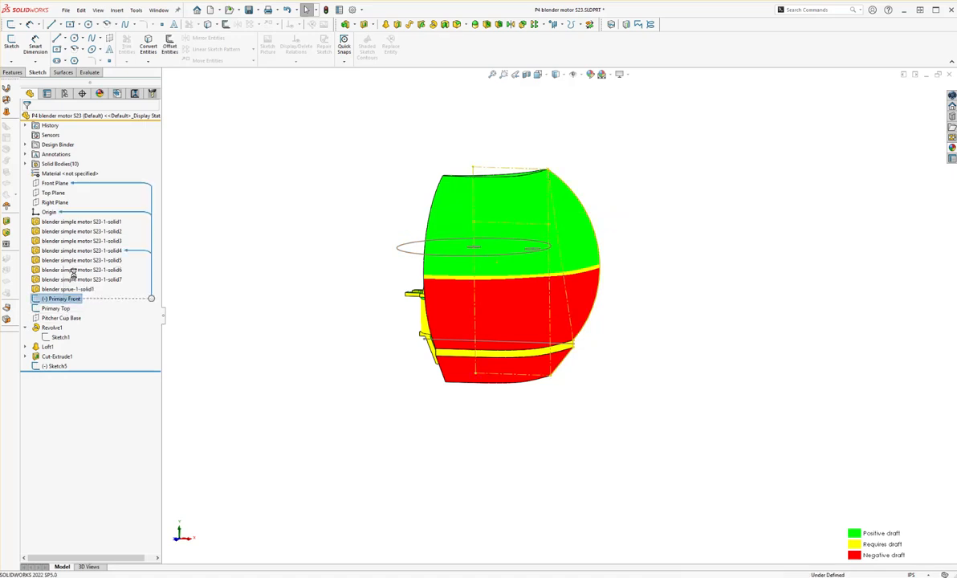
left_click(73, 275)
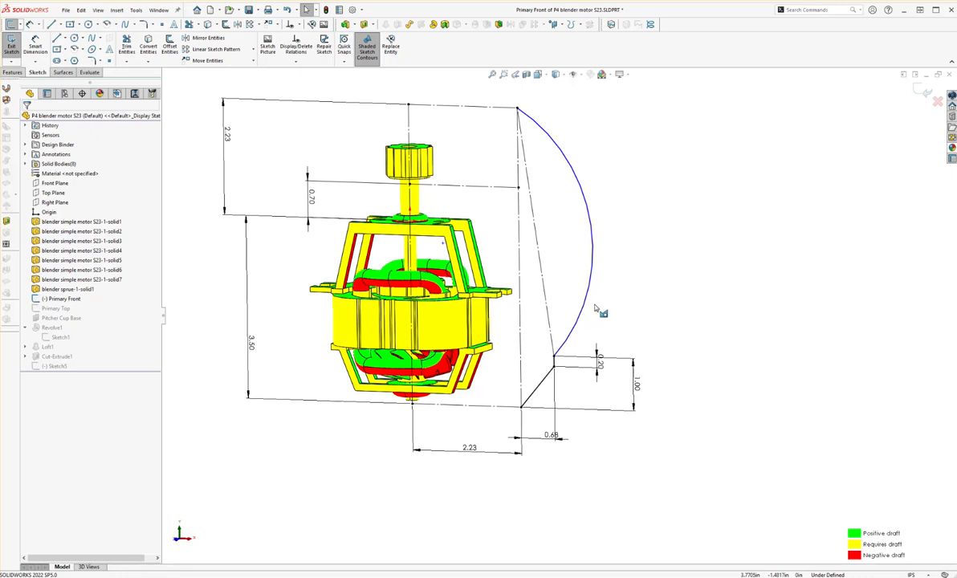
mouse_move(586, 248)
left_mouse_down()
mouse_move(521, 219)
mouse_move(567, 224)
mouse_move(534, 243)
left_mouse_up()
scroll(540, 365, "down", 4)
key("Escape")
Sketch a line about 1.36 in long upward from the arc's lower endpoint, leaning slightly inward from vertical.
key("l")
left_click(552, 351)
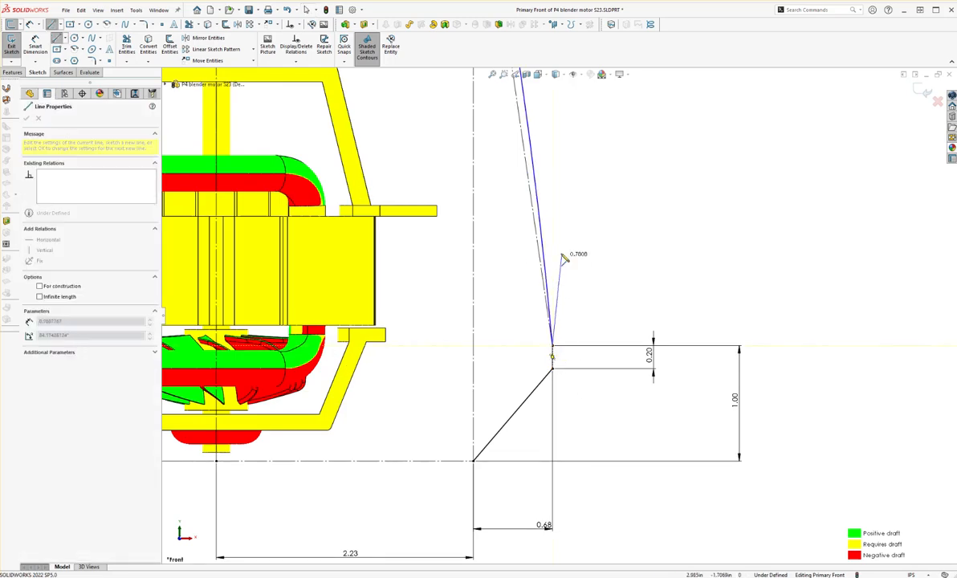
left_click(545, 190)
key("Escape")
Dimension the angle between the new leaning line and the short vertical line below the arc as 3°.
scroll(574, 357, "down", 3)
key("d")
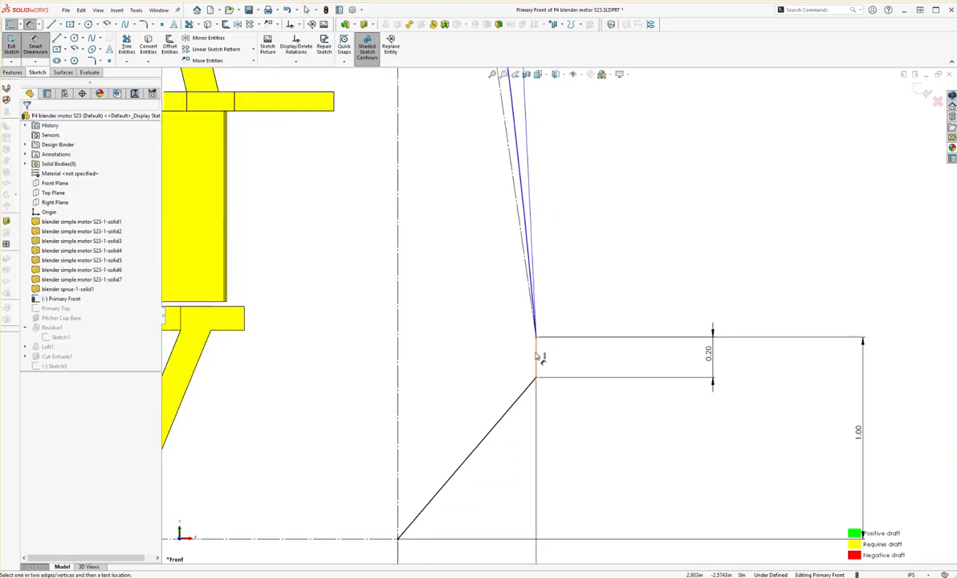
key("Escape")
scroll(562, 313, "up", 2)
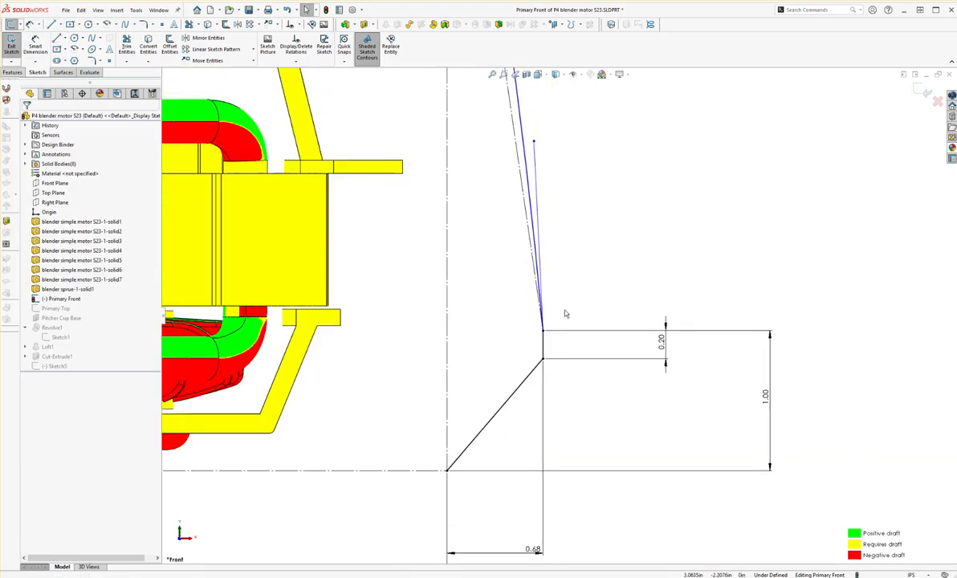
left_click(537, 214)
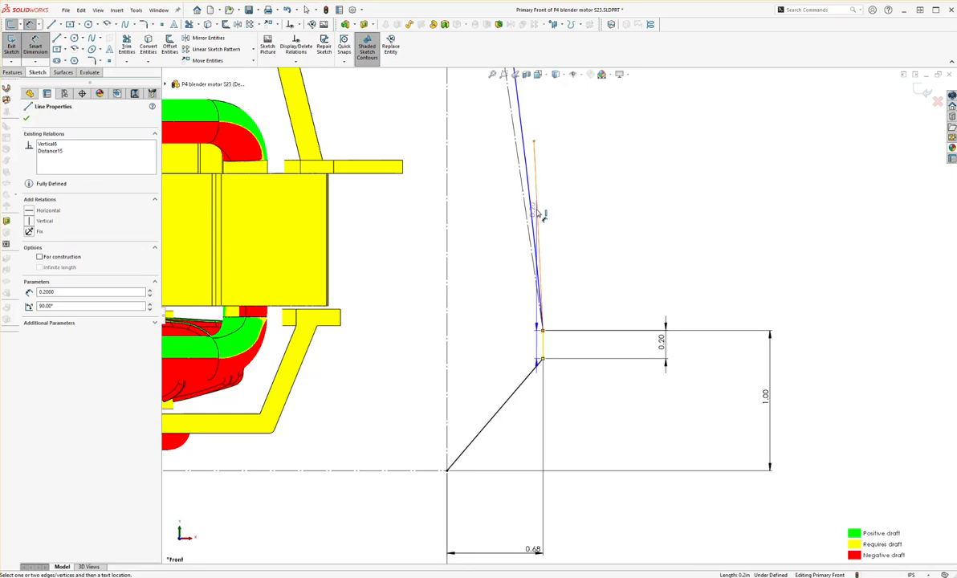
left_click(543, 170)
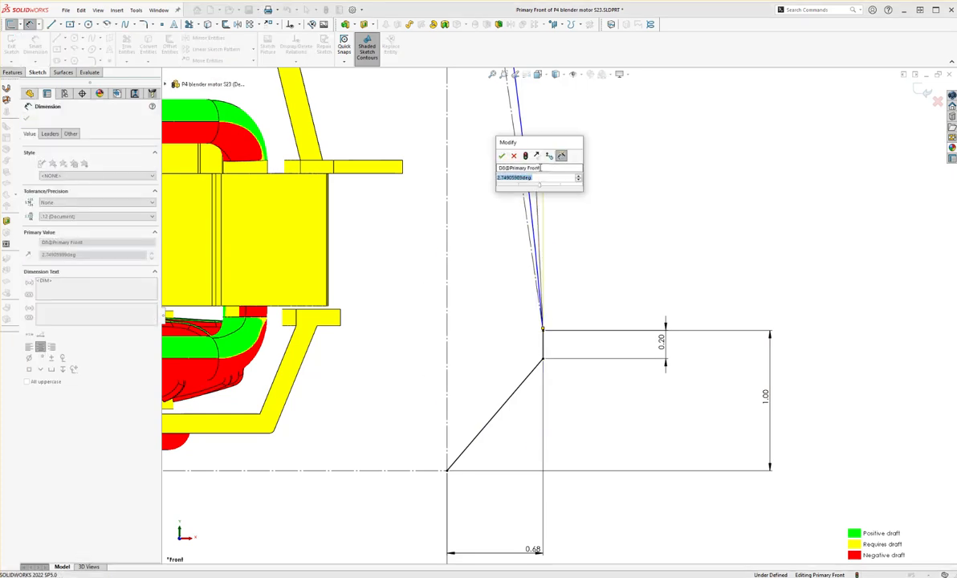
type("3")
left_click(501, 156)
key("Escape")
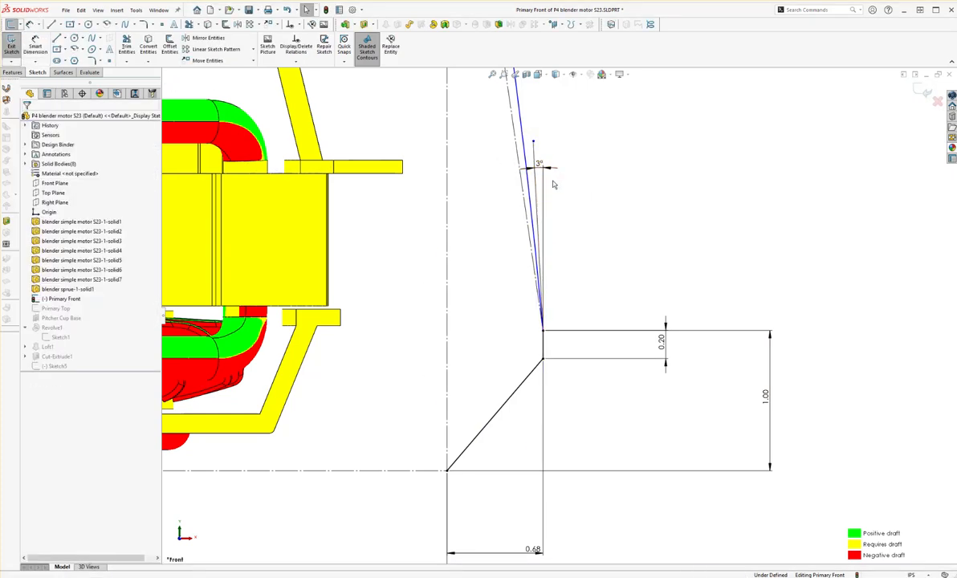
Convert the 3° line to construction geometry.
left_click(537, 186)
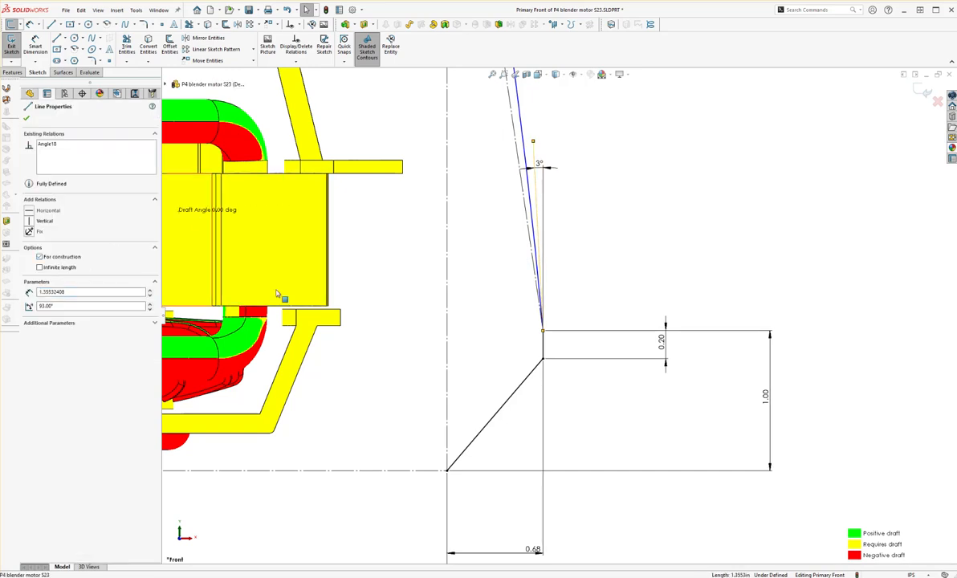
left_click(384, 304)
scroll(444, 374, "up", 3)
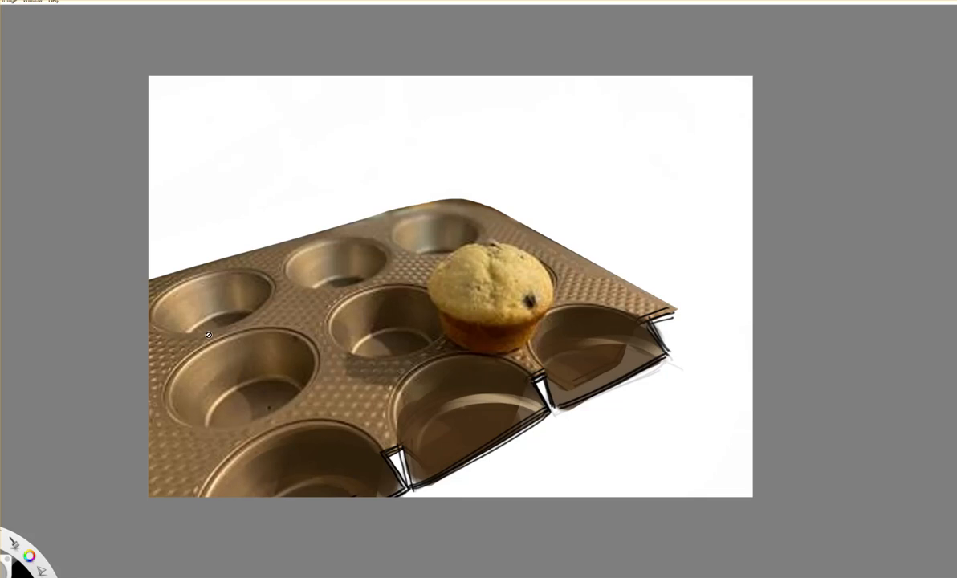
Undo the sketched strokes over the muffin tin picture and switch back to the Primary Front sketch in SOLIDWORKS.
key("ctrl+z")
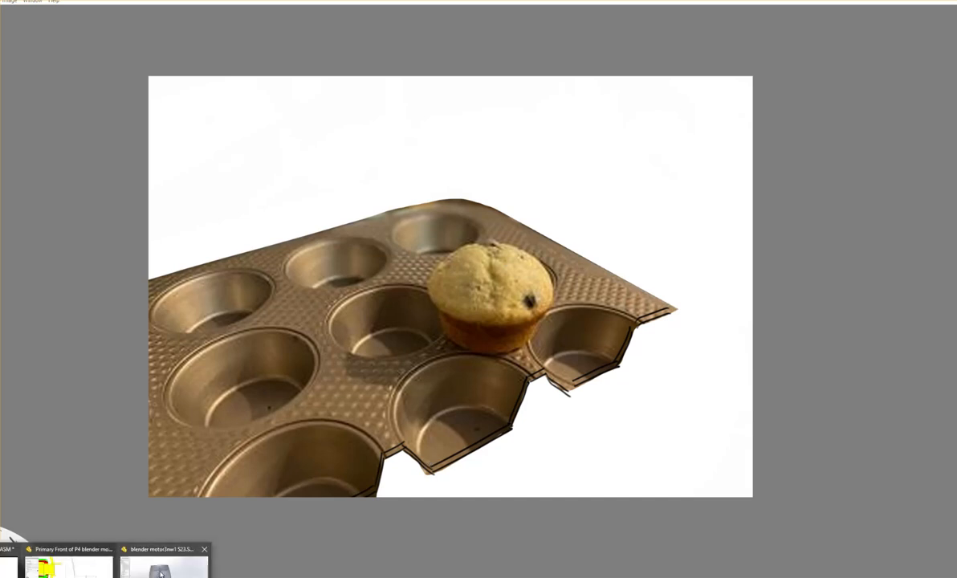
left_click(85, 571)
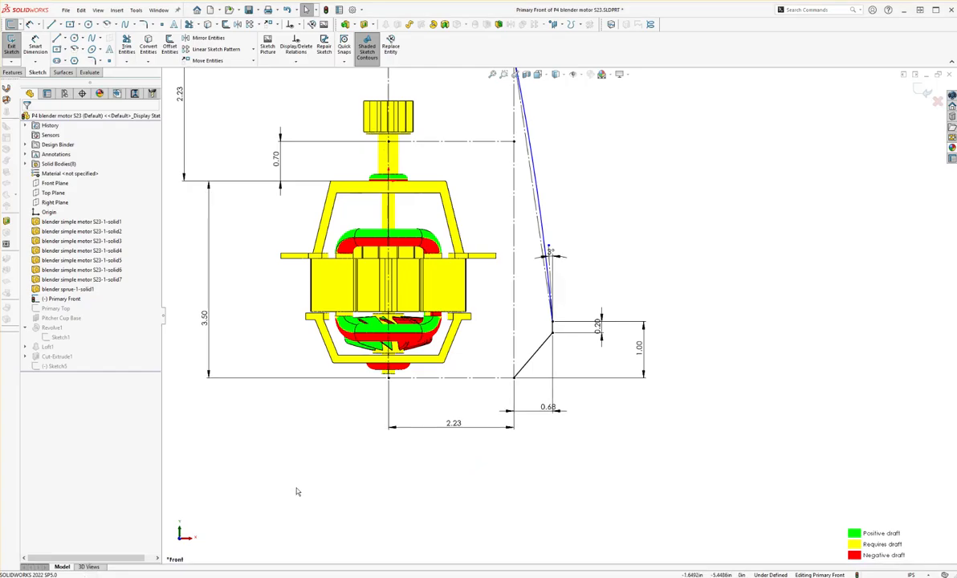
Move the free end of the 3° construction line down so the line extends below the arc's lower endpoint.
scroll(560, 302, "up", 5)
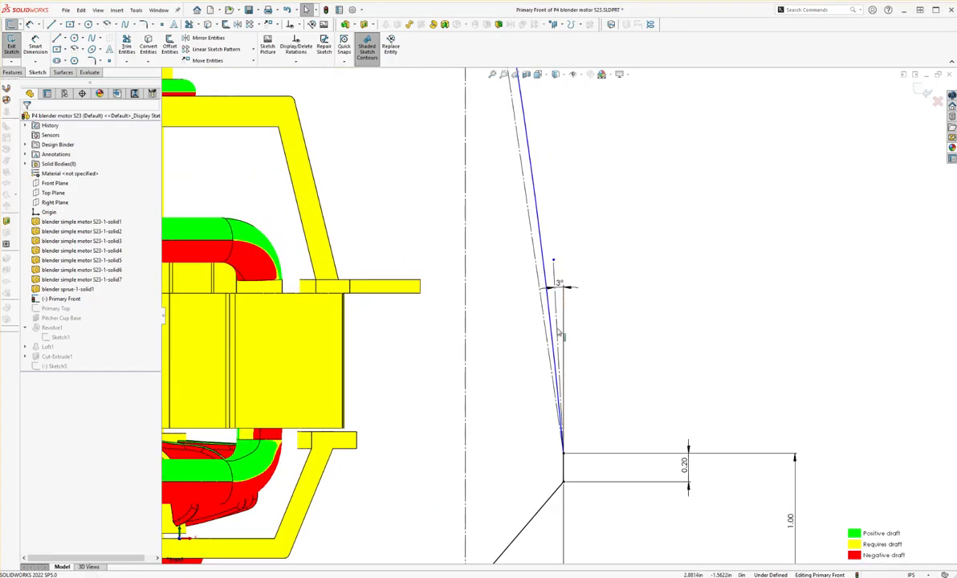
scroll(559, 305, "down", 3)
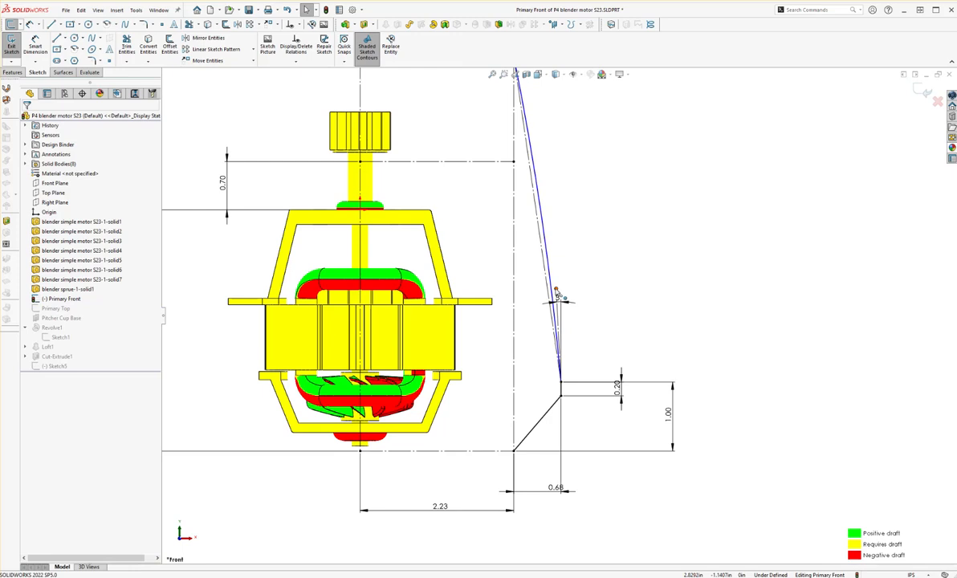
left_click(562, 431)
left_click_drag(588, 491, 585, 491)
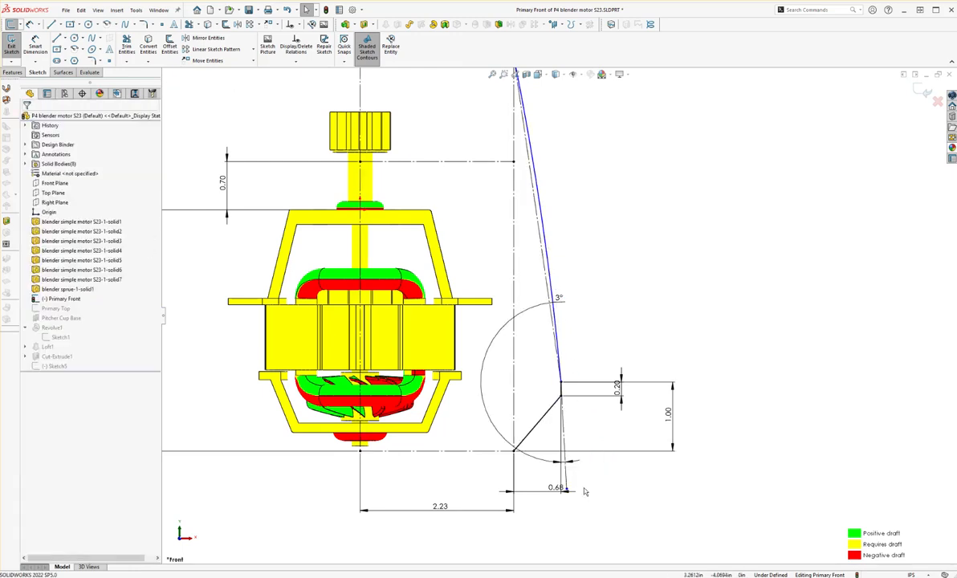
Make the arc tangent to the 3° construction line and finish the Primary Front sketch.
left_click(564, 444)
left_click(546, 262, "ctrl")
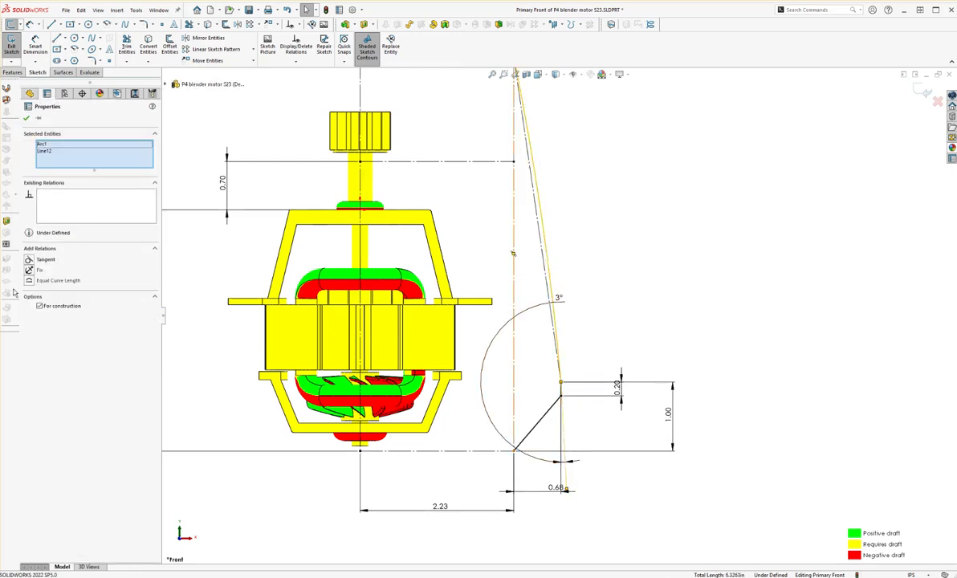
left_click(28, 261)
key("Escape")
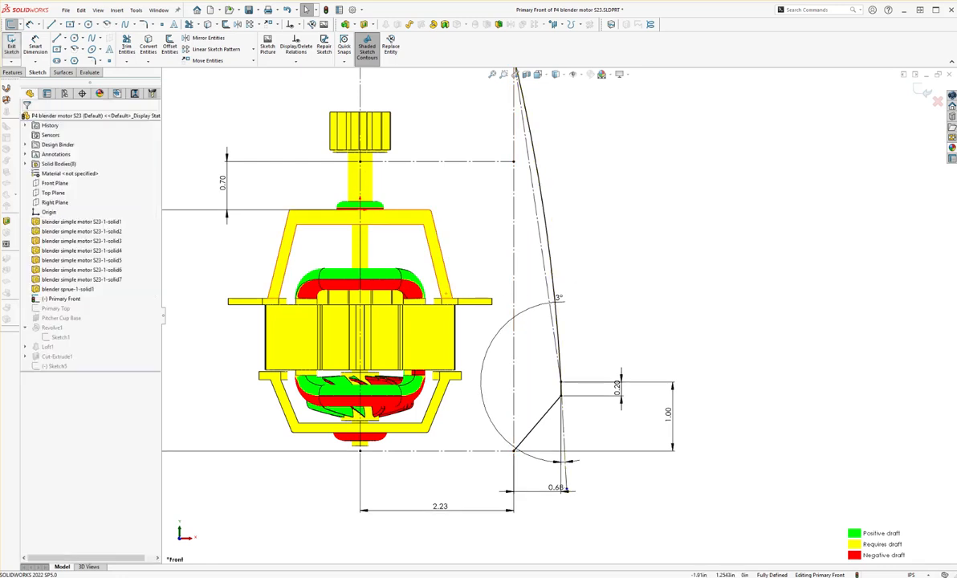
left_click(13, 46)
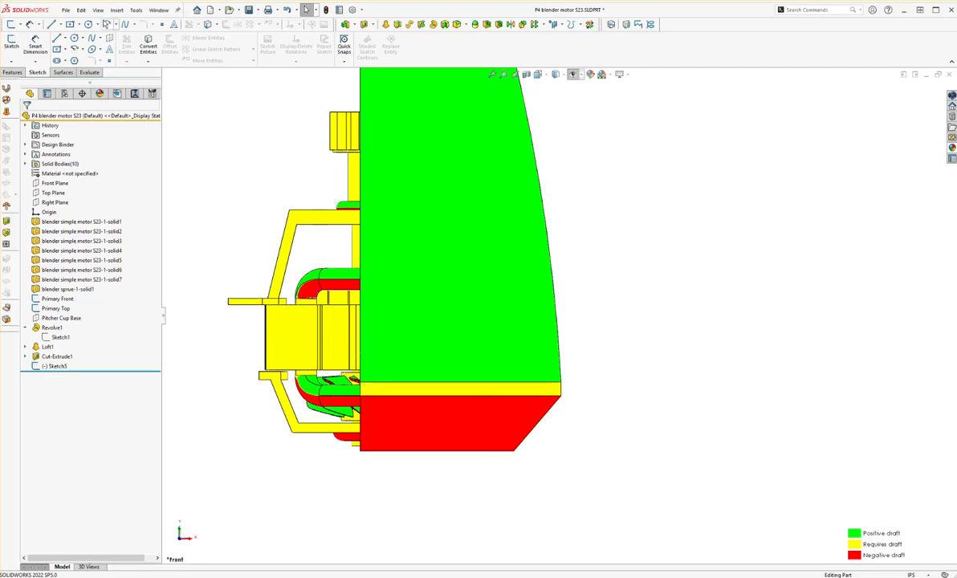
Turn off the draft analysis display so the bodies return to normal shading.
left_click(98, 11)
left_click(581, 352)
scroll(567, 313, "up", 4)
scroll(547, 240, "down", 1)
left_click(98, 11)
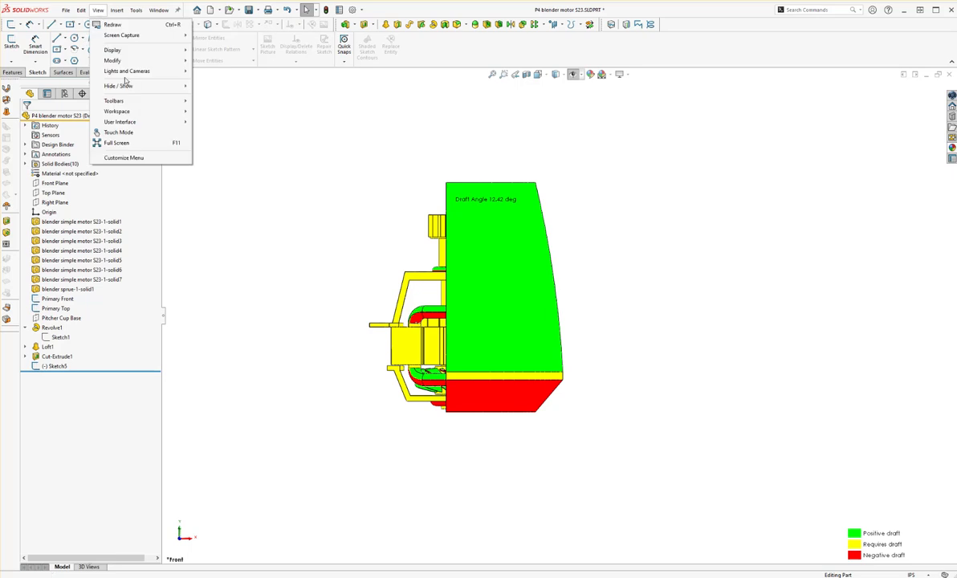
mouse_move(133, 50)
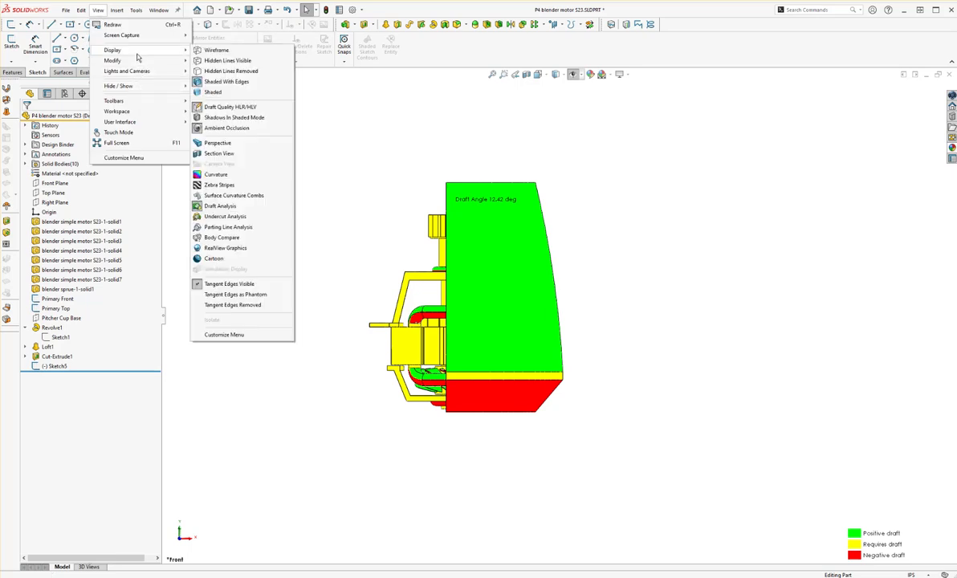
left_click(210, 206)
scroll(589, 357, "down", 4)
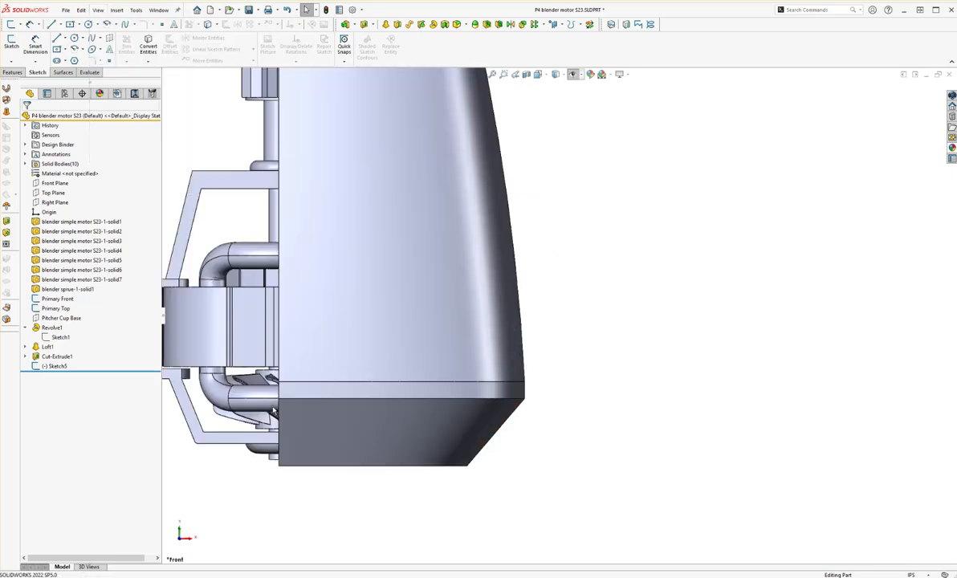
Open Sketch5 for editing and examine how its horizontal line crosses the narrow band and outer edge of the body.
left_click(63, 366)
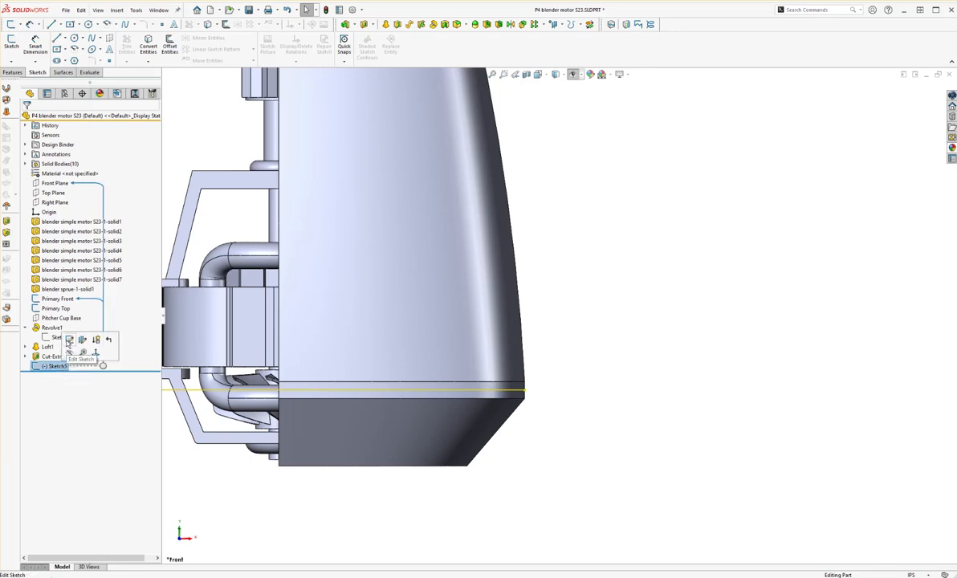
left_click(70, 340)
scroll(491, 397, "down", 5)
scroll(523, 369, "up", 7)
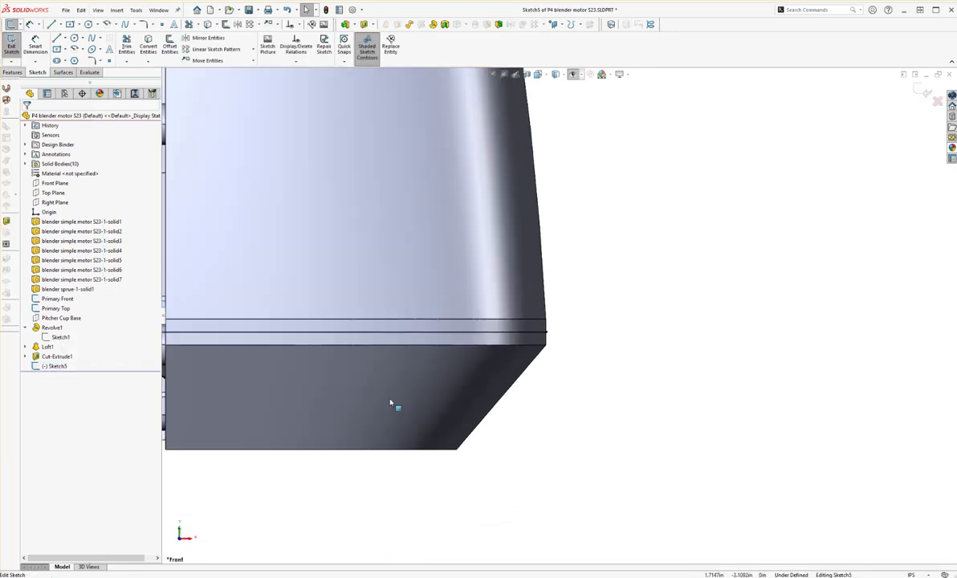
scroll(543, 313, "down", 3)
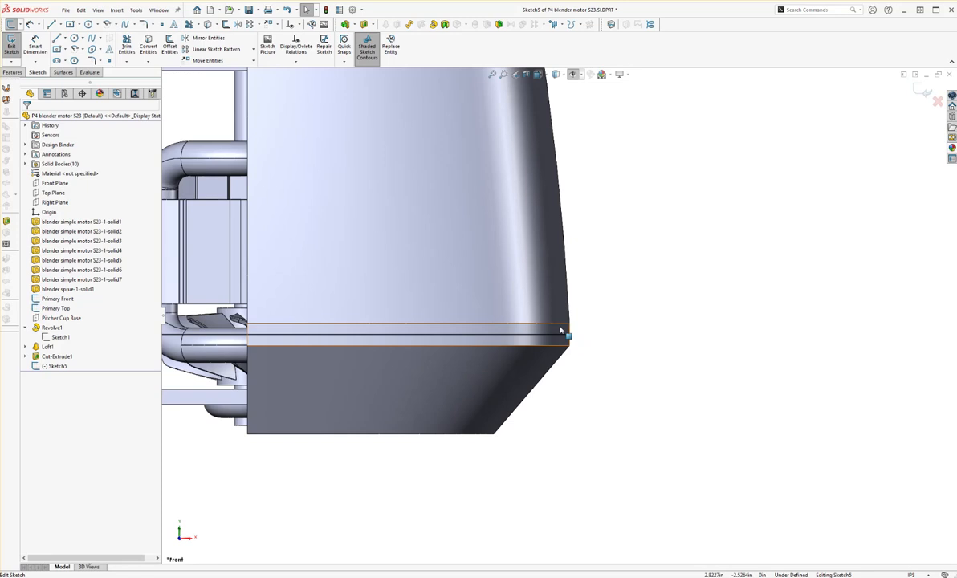
scroll(558, 331, "up", 3)
scroll(512, 335, "down", 2)
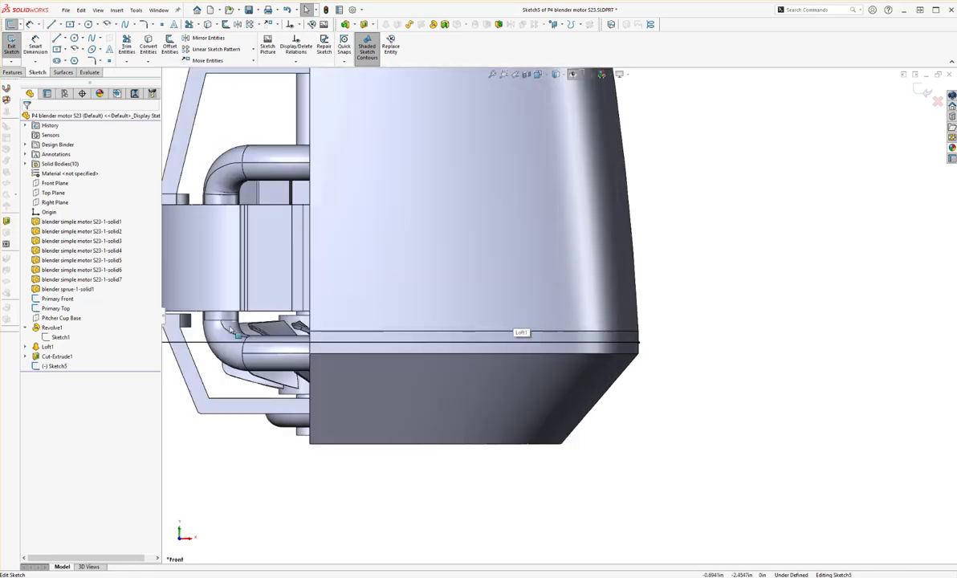
scroll(517, 331, "up", 2)
scroll(473, 329, "down", 4)
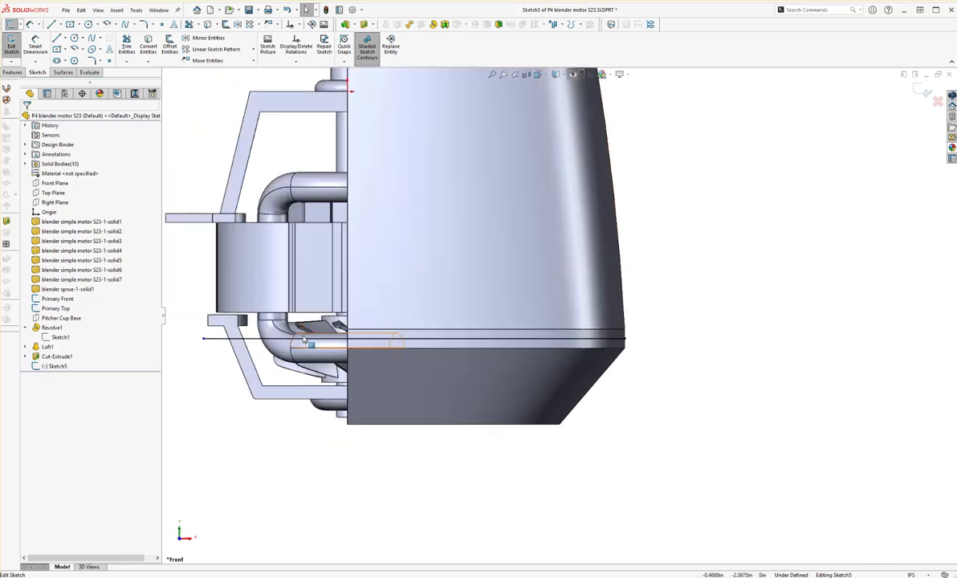
middle_click_drag(304, 345, 562, 297)
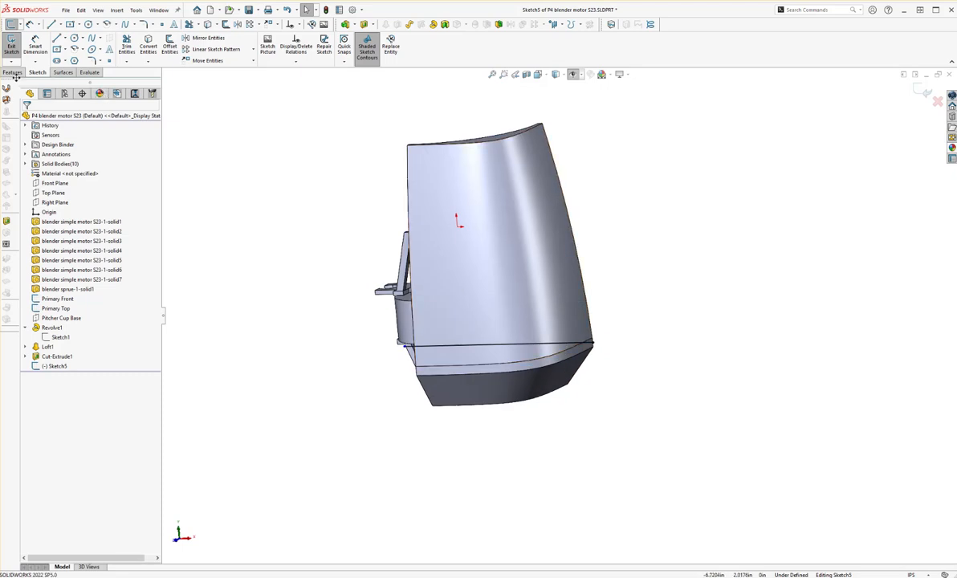
Start an extruded cut from Sketch5's horizontal line, running through all in both directions.
left_click(552, 347)
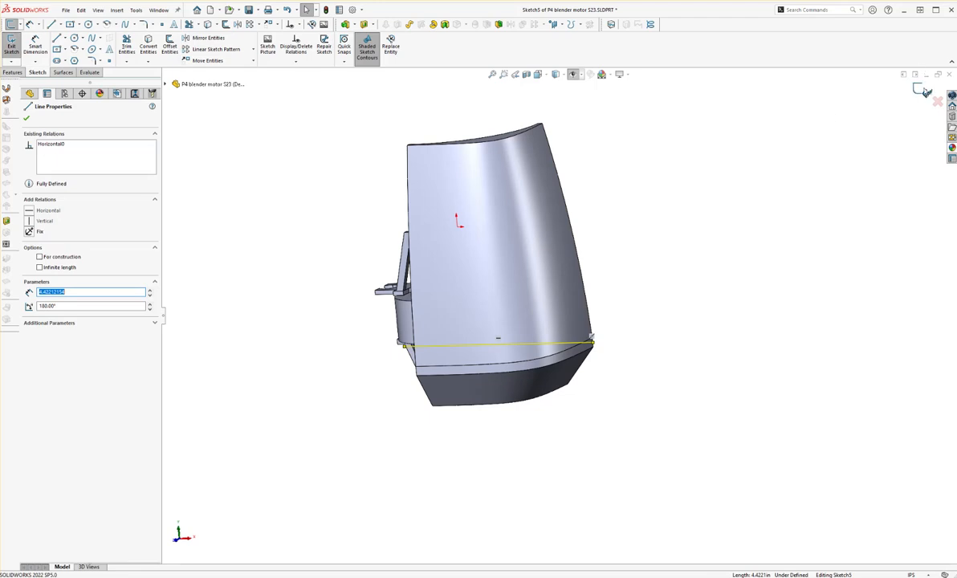
left_click(12, 72)
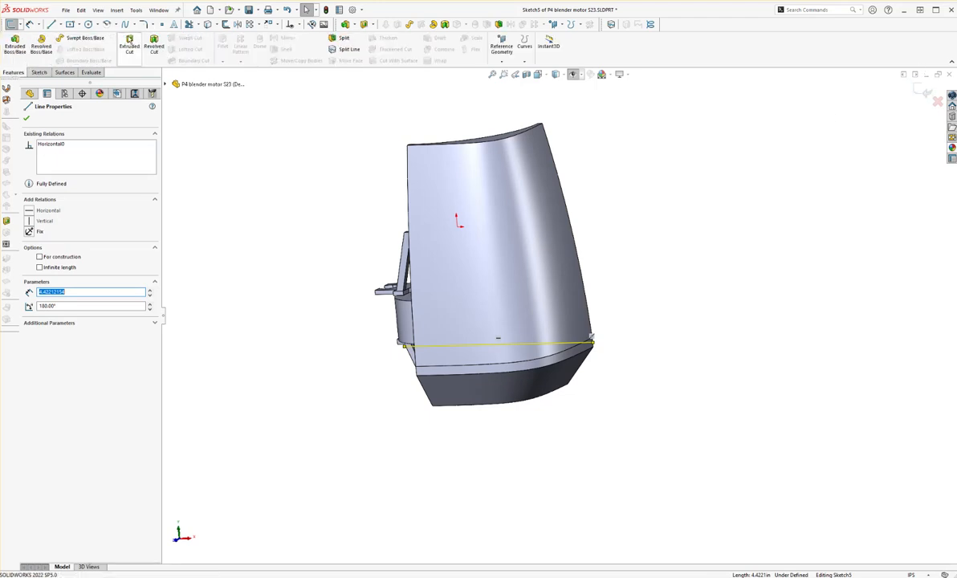
left_click(129, 42)
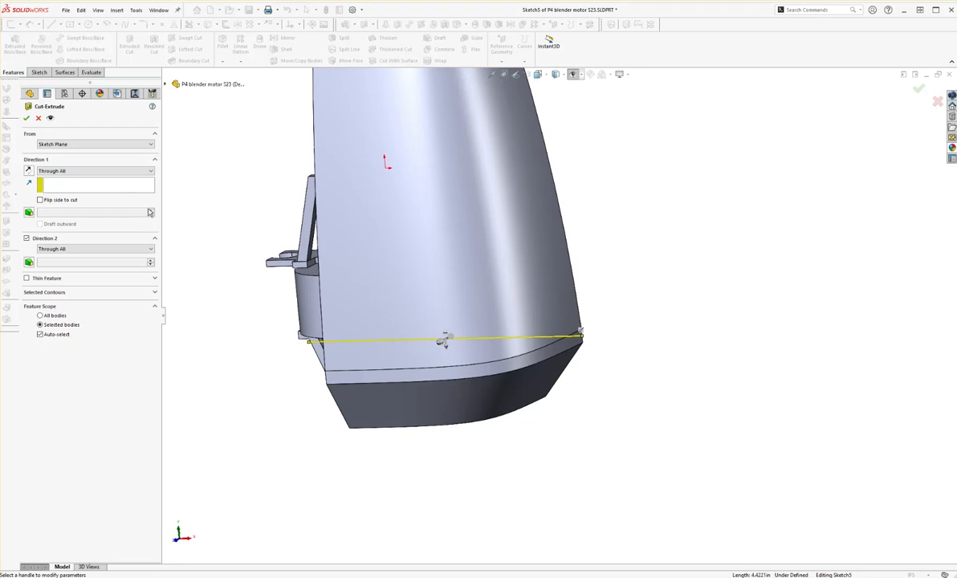
left_click(36, 239)
middle_click_drag(289, 257, 361, 353)
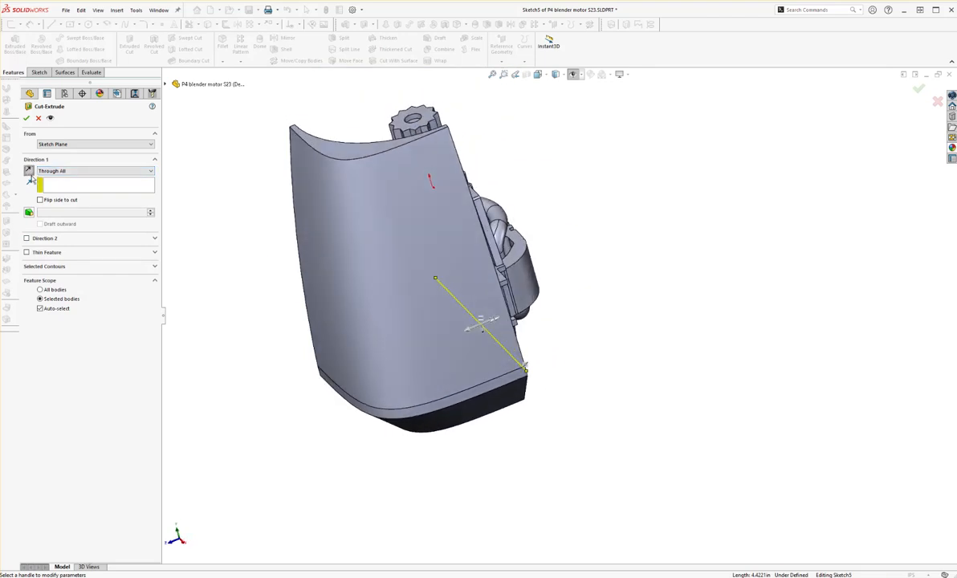
left_click(64, 171)
left_click(64, 190)
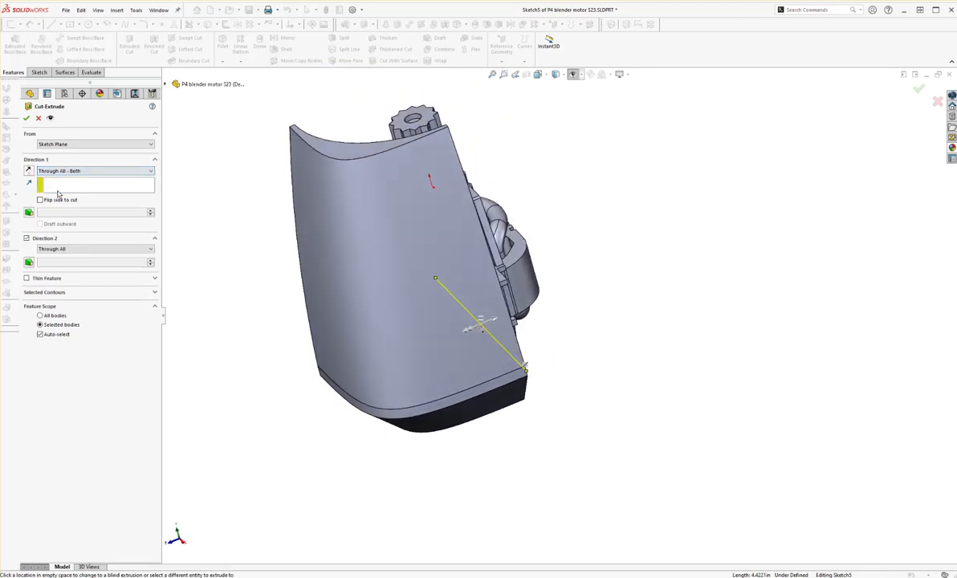
Make the cut a thin feature with a 0.1 in mid-plane thickness centered on the sketch line.
left_click(27, 278)
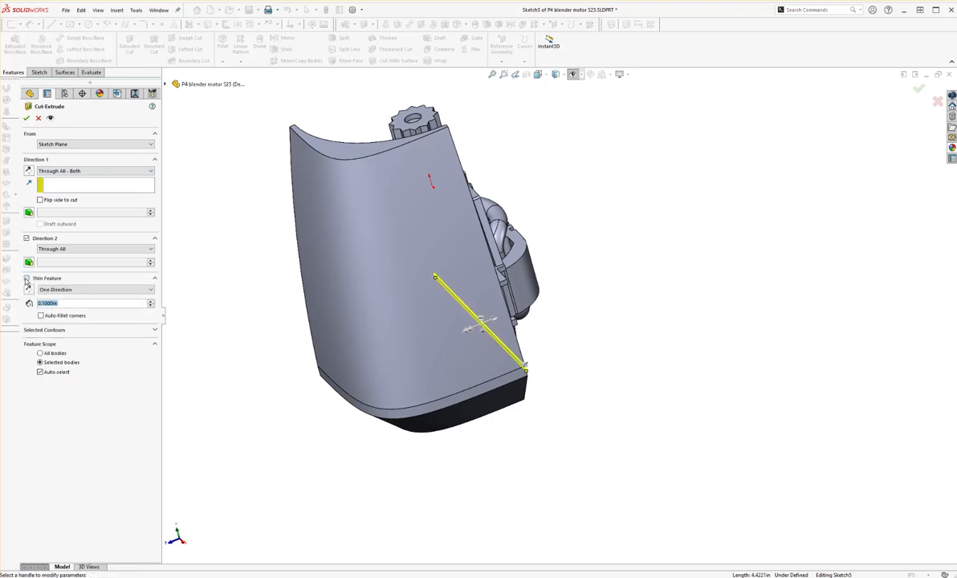
scroll(578, 385, "down", 5)
left_click(556, 75)
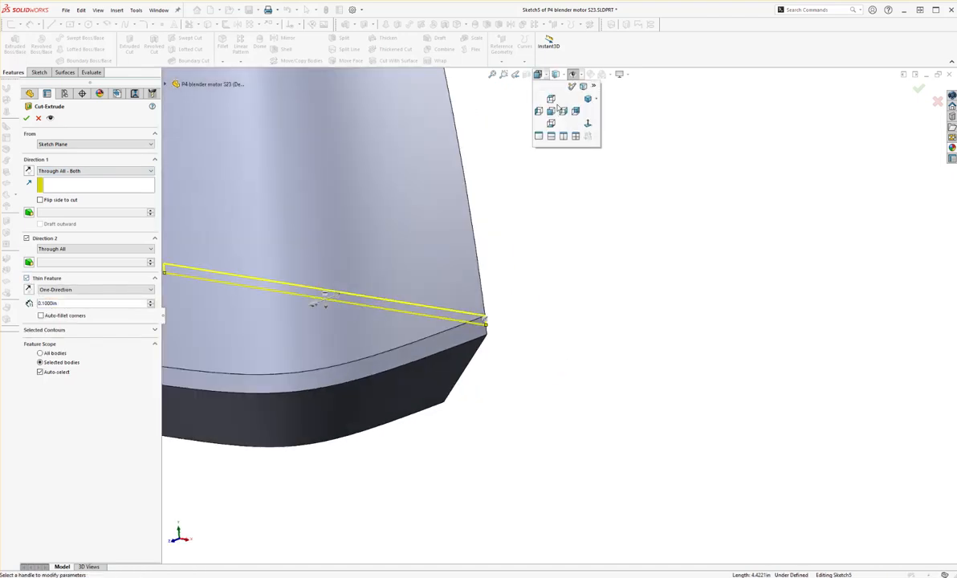
left_click(552, 111)
scroll(706, 383, "down", 3)
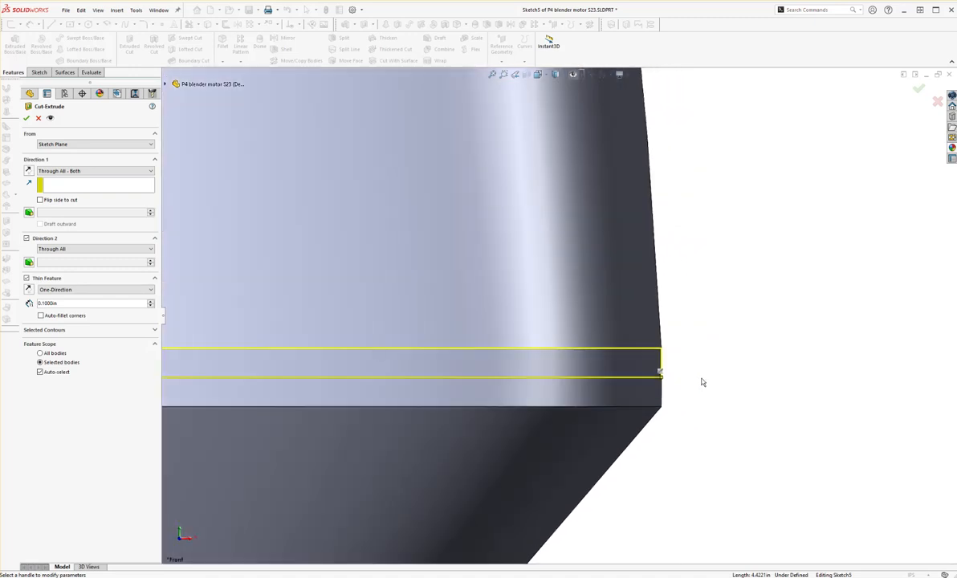
scroll(572, 350, "up", 3)
scroll(601, 341, "down", 4)
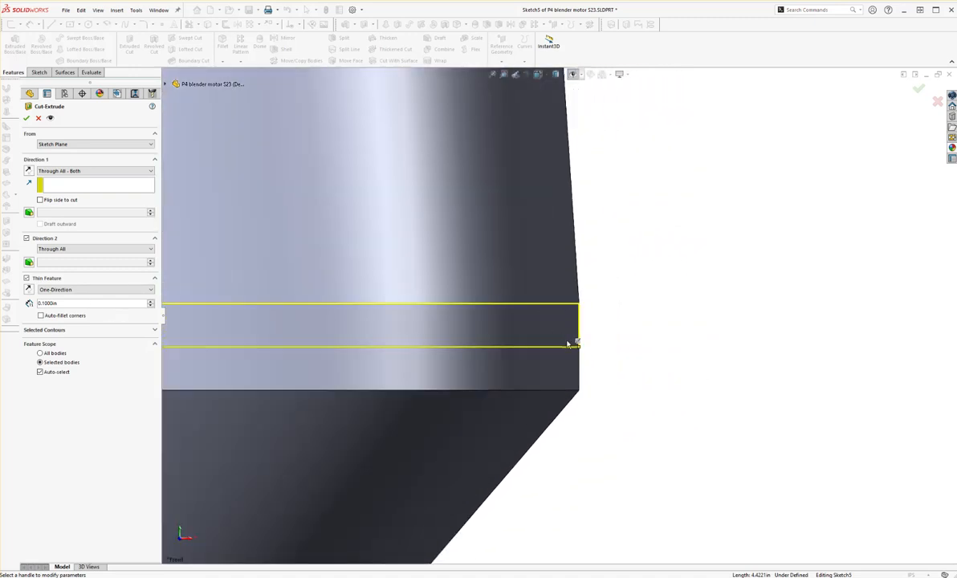
left_click(55, 290)
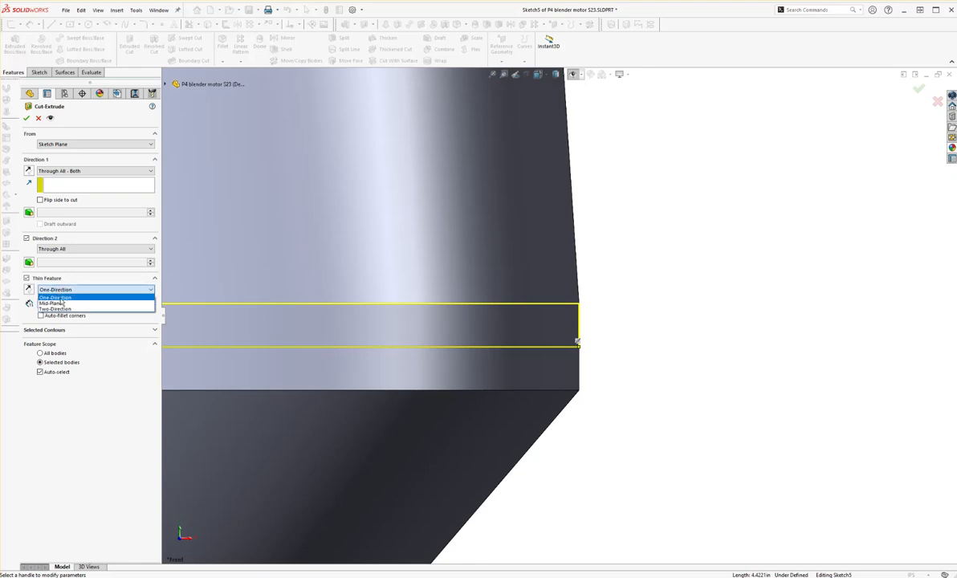
left_click(51, 301)
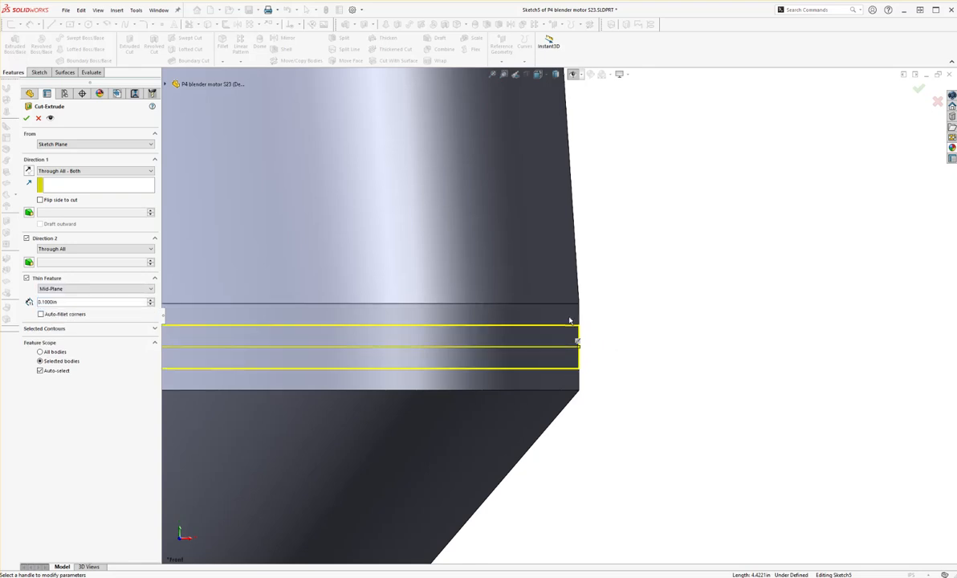
scroll(570, 320, "up", 3)
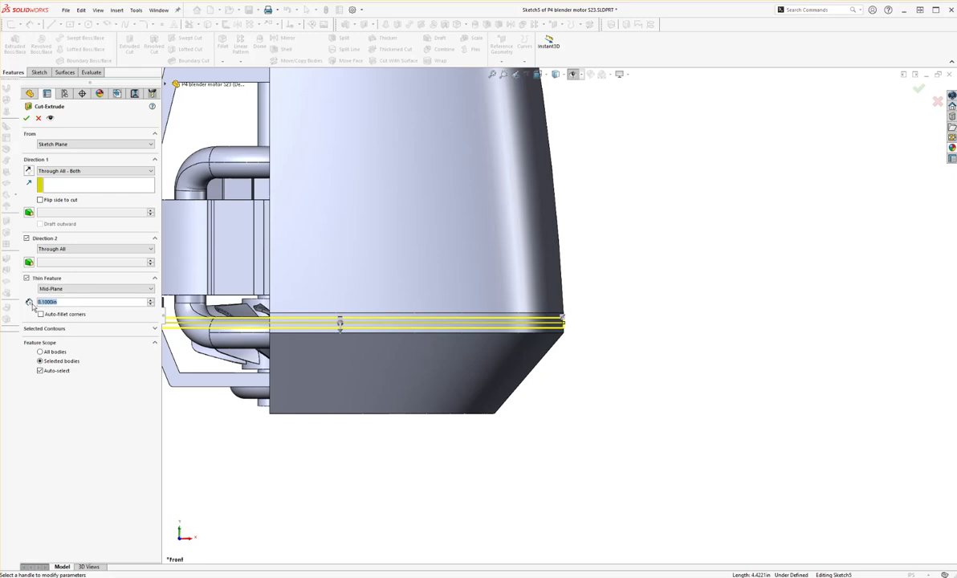
Set the cut's feature scope to the housing body without auto-select, and create the cut keeping all resulting bodies.
mouse_move(426, 324)
middle_mouse_down()
mouse_move(442, 327)
mouse_move(342, 314)
mouse_move(346, 305)
mouse_move(224, 269)
middle_mouse_up()
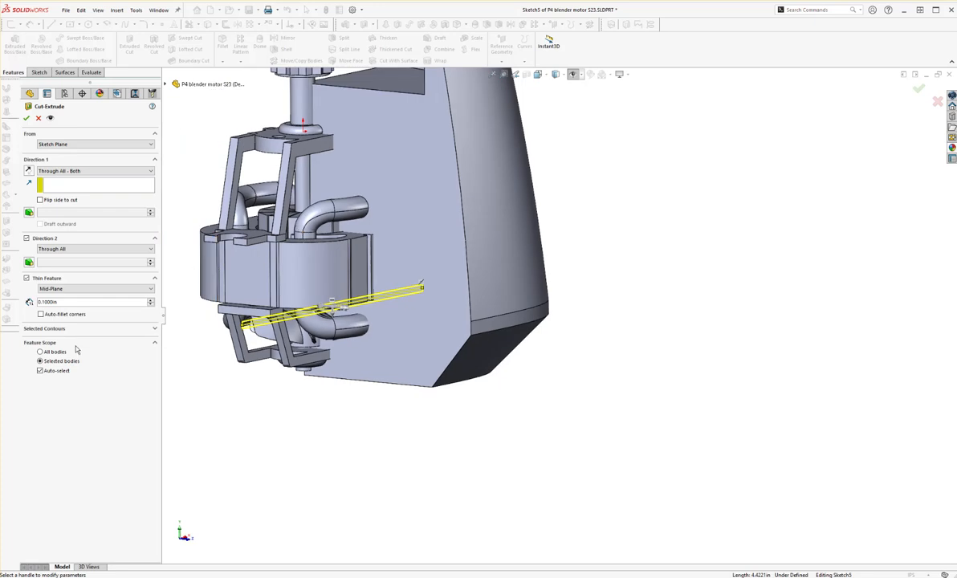
left_click(40, 370)
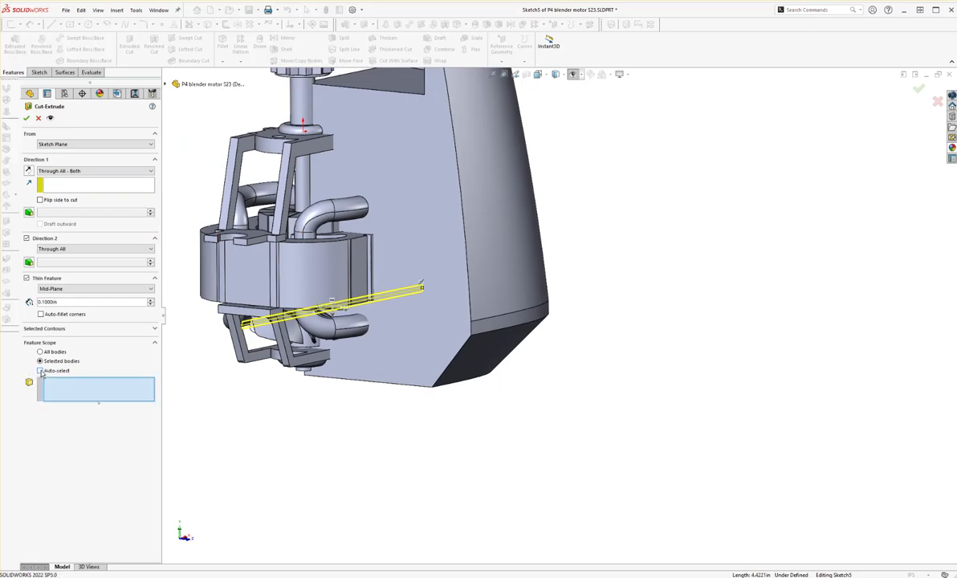
left_click(488, 255)
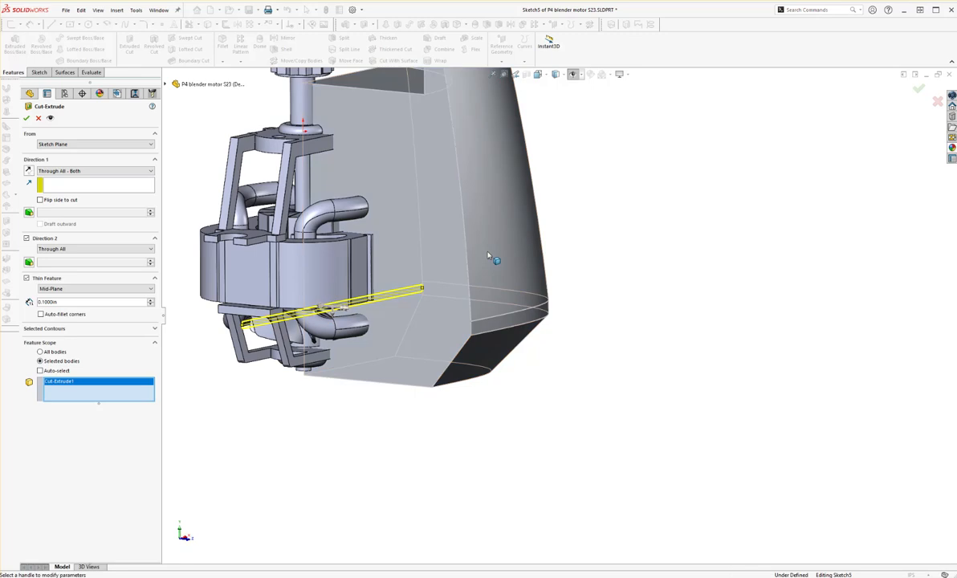
left_click(25, 119)
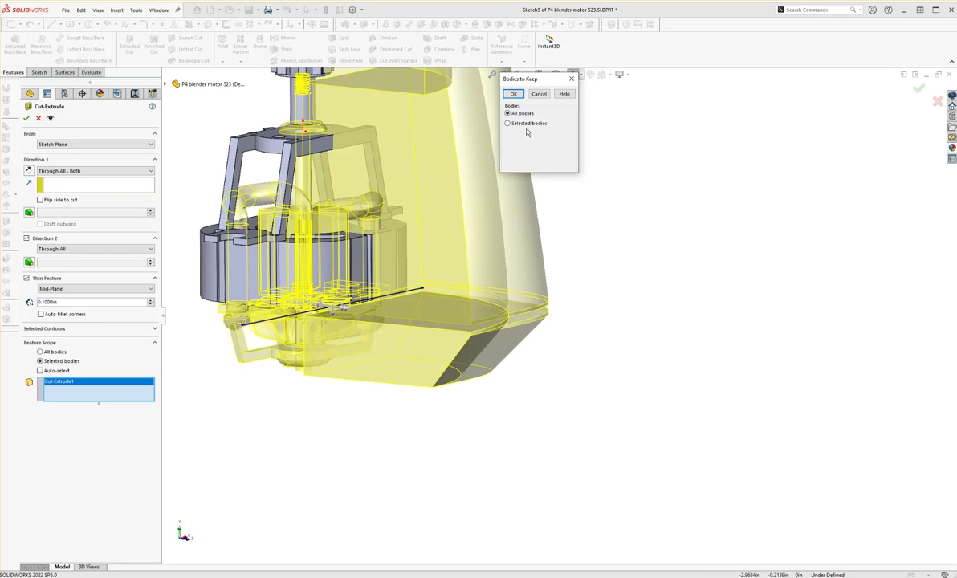
left_click(515, 95)
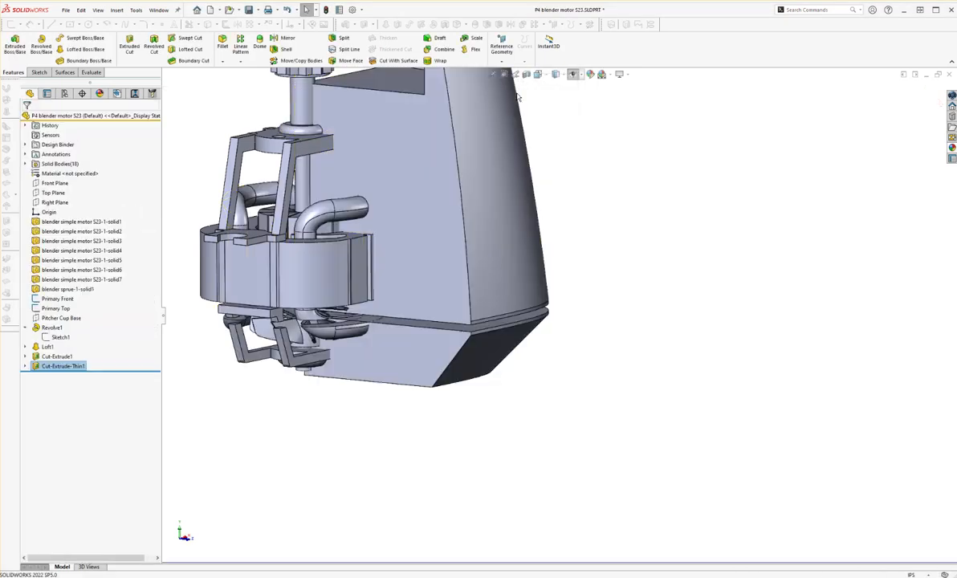
Examine the thin cut where it passes between the housing halves and around the motor's lower bracket and fan.
scroll(356, 264, "down", 5)
mouse_move(355, 264)
middle_mouse_down()
mouse_move(326, 275)
mouse_move(341, 277)
middle_mouse_up()
mouse_move(297, 315)
middle_mouse_down()
mouse_move(295, 302)
mouse_move(293, 317)
middle_mouse_up()
middle_click_drag(303, 252, 374, 267)
middle_click_drag(341, 305, 369, 305)
scroll(375, 237, "up", 1)
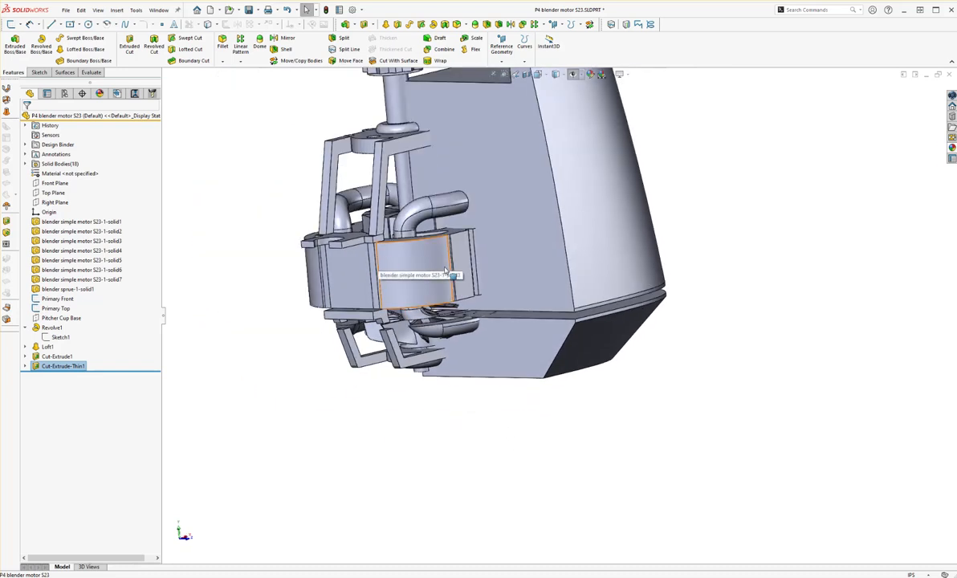
scroll(375, 237, "down", 3)
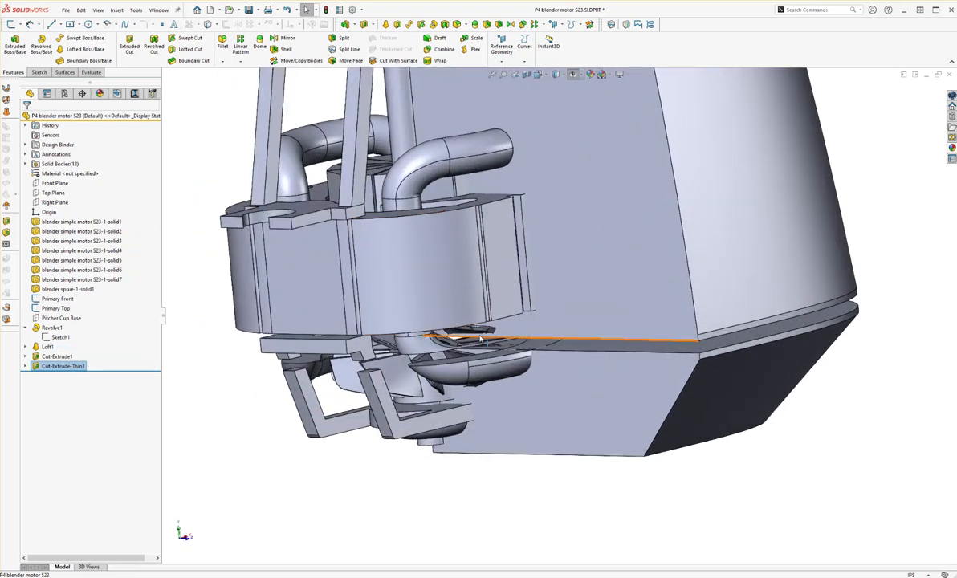
Edit Cut-Extrude-Thin1 so its feature scope contains only the Cut-Extrude1 housing body, keeping all resulting bodies.
right_click(79, 365)
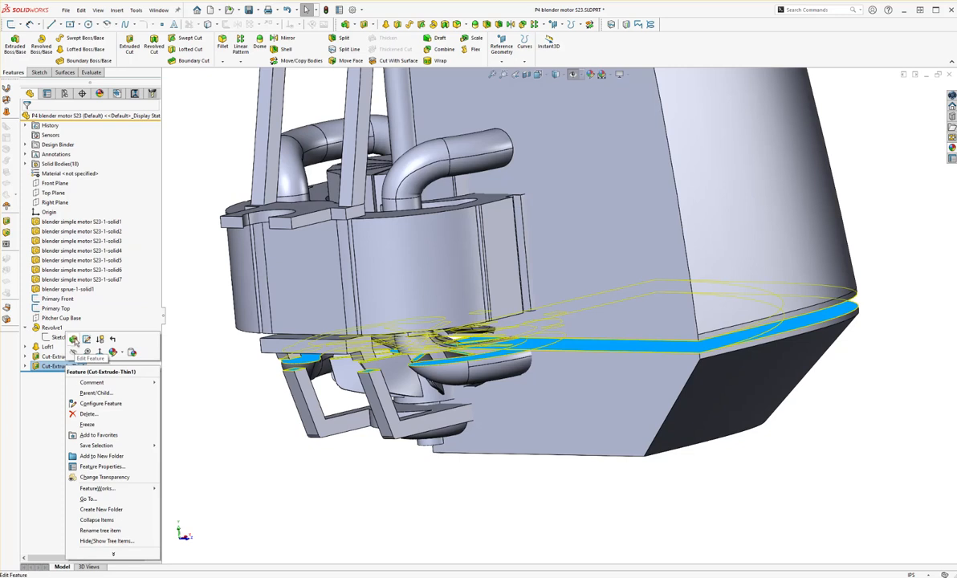
left_click(74, 340)
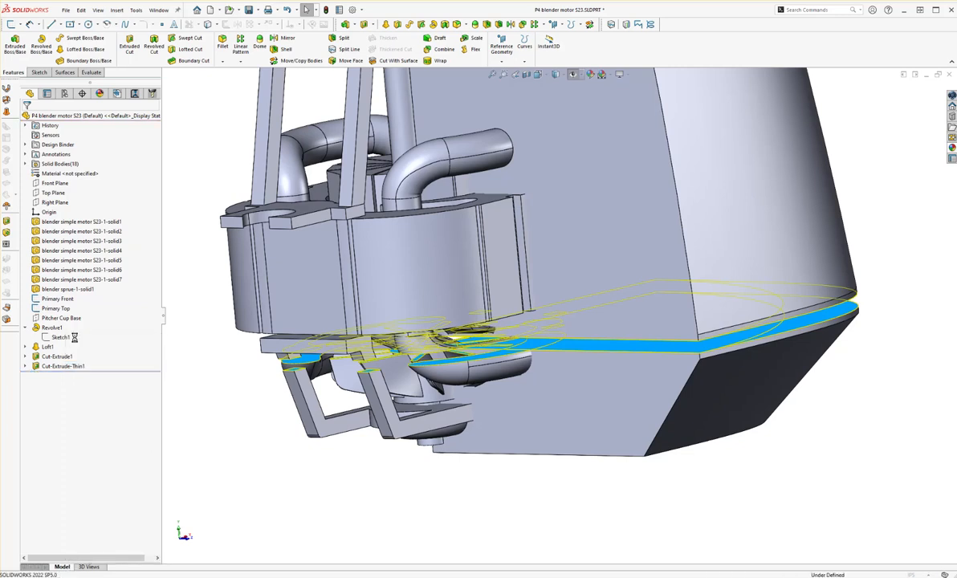
left_click(39, 361)
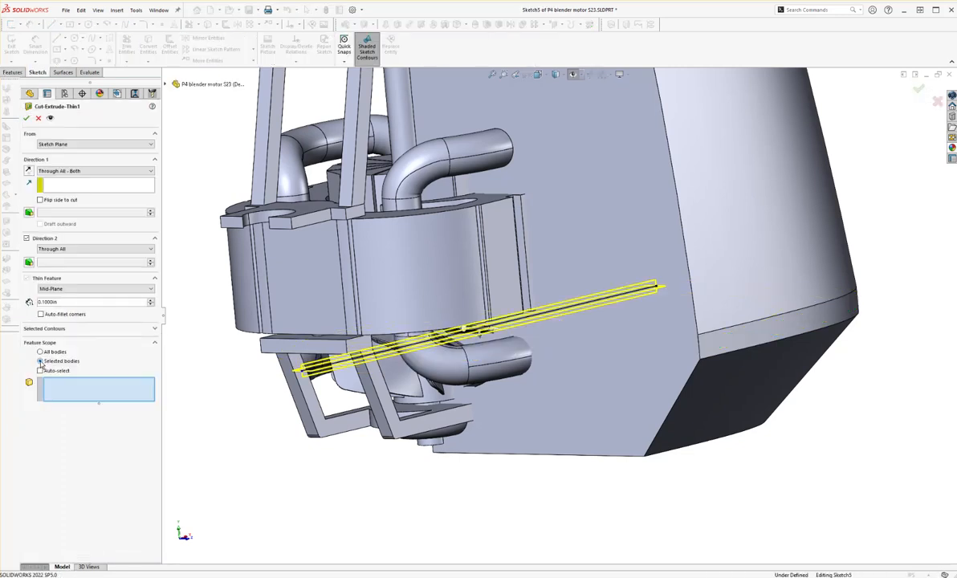
left_click(574, 402)
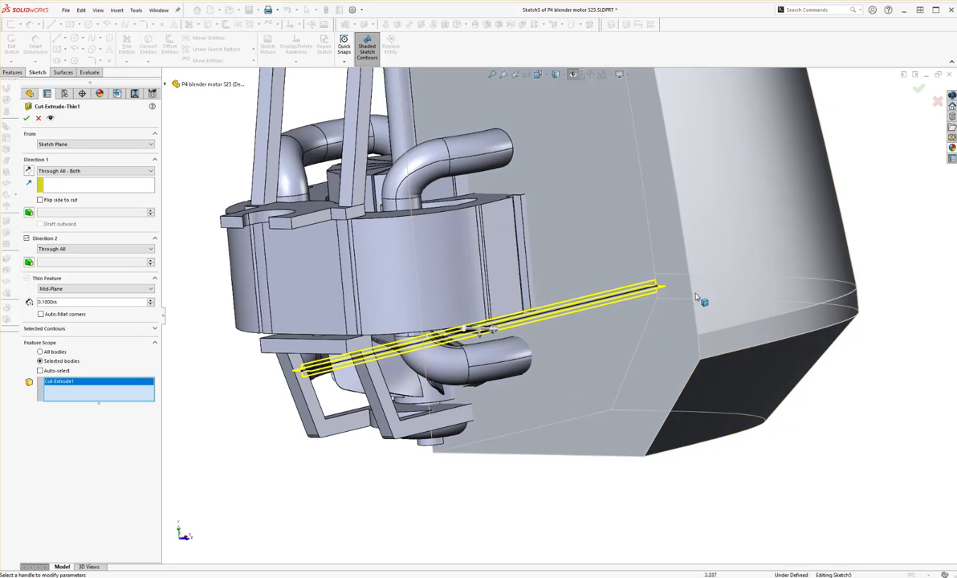
left_click(26, 118)
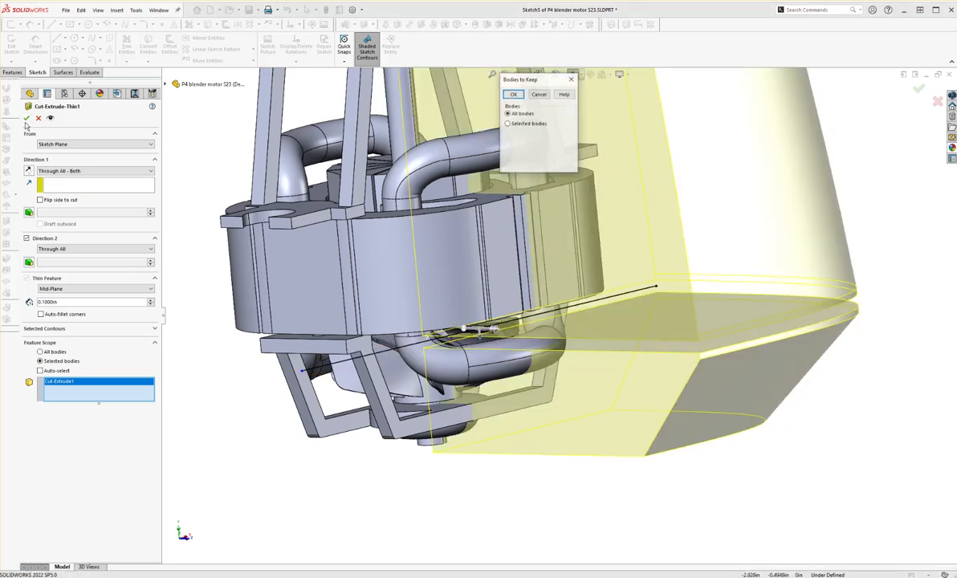
left_click(515, 94)
middle_click_drag(513, 321, 544, 340)
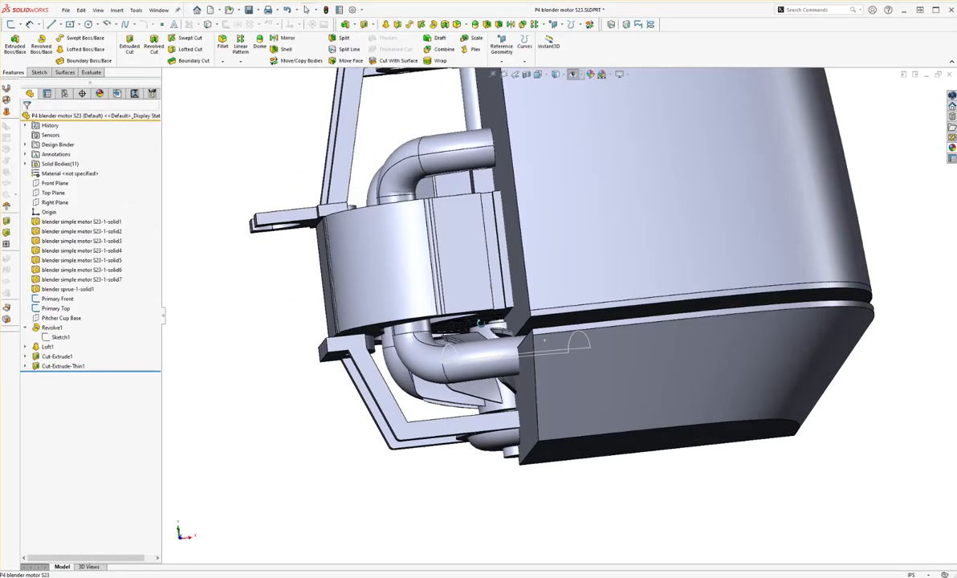
middle_click_drag(481, 322, 504, 319)
scroll(504, 319, "up", 6)
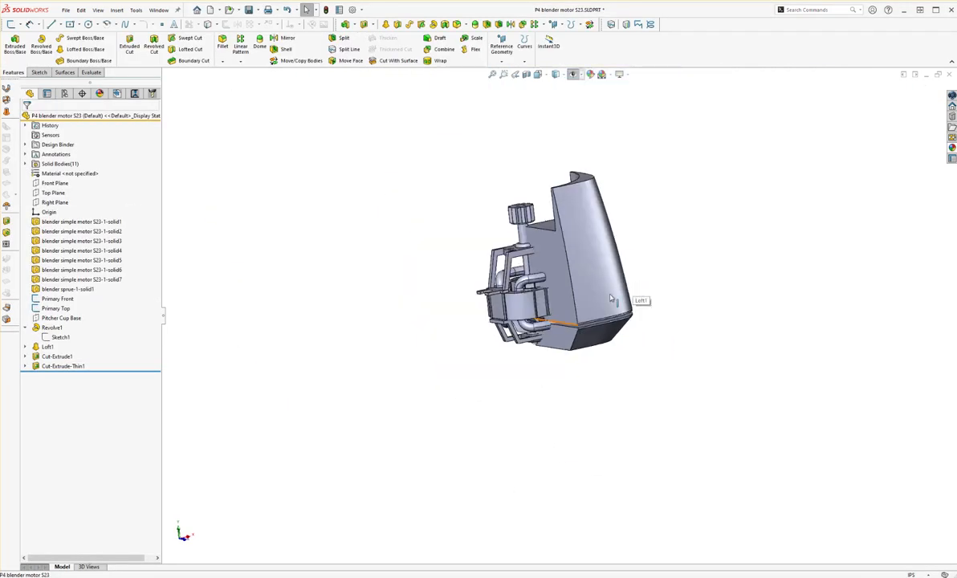
Start a 0.1 in shell and select the upper housing's two flat side faces and bottom face for removal.
scroll(610, 299, "down", 8)
middle_click_drag(449, 320, 527, 163)
middle_click_drag(565, 240, 498, 225)
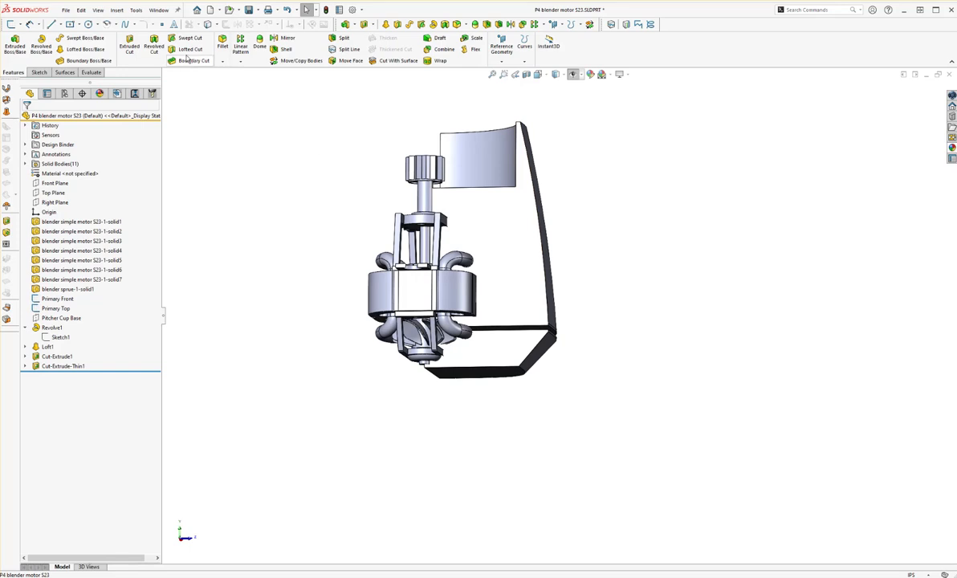
left_click(279, 50)
scroll(490, 243, "down", 3)
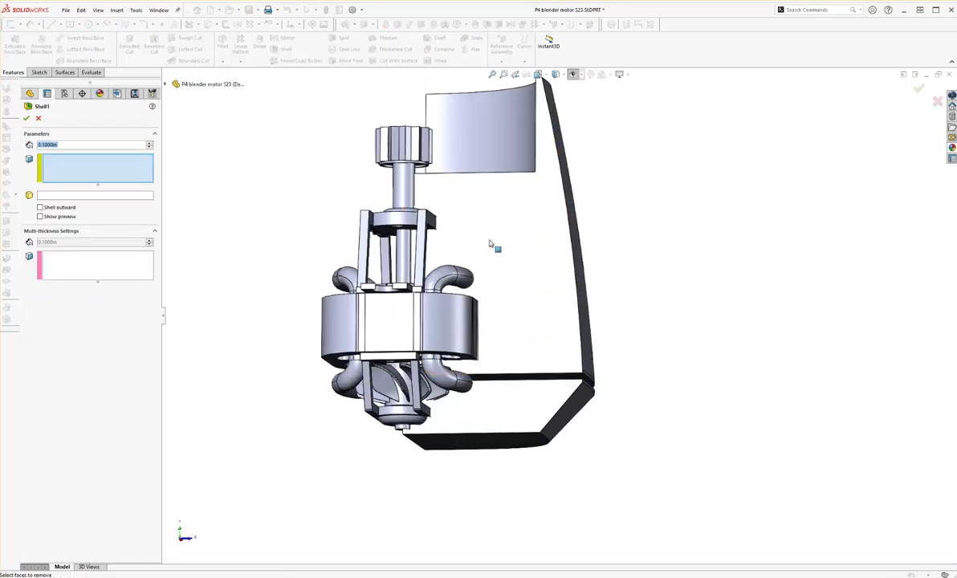
left_click(467, 241)
middle_click_drag(467, 241, 278, 450)
left_click(353, 193)
scroll(311, 371, "down", 2)
left_click(348, 365)
Check the three selected faces and complete the shell of the upper housing.
scroll(557, 313, "up", 4)
scroll(596, 195, "down", 1)
scroll(489, 212, "down", 2)
middle_click_drag(489, 213, 546, 220)
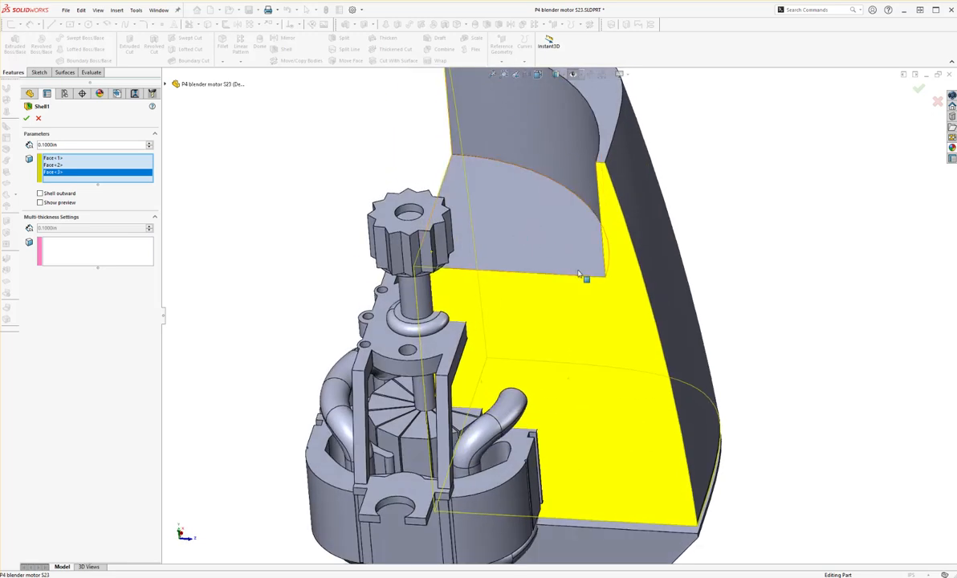
scroll(577, 273, "up", 2)
middle_click_drag(578, 272, 607, 257)
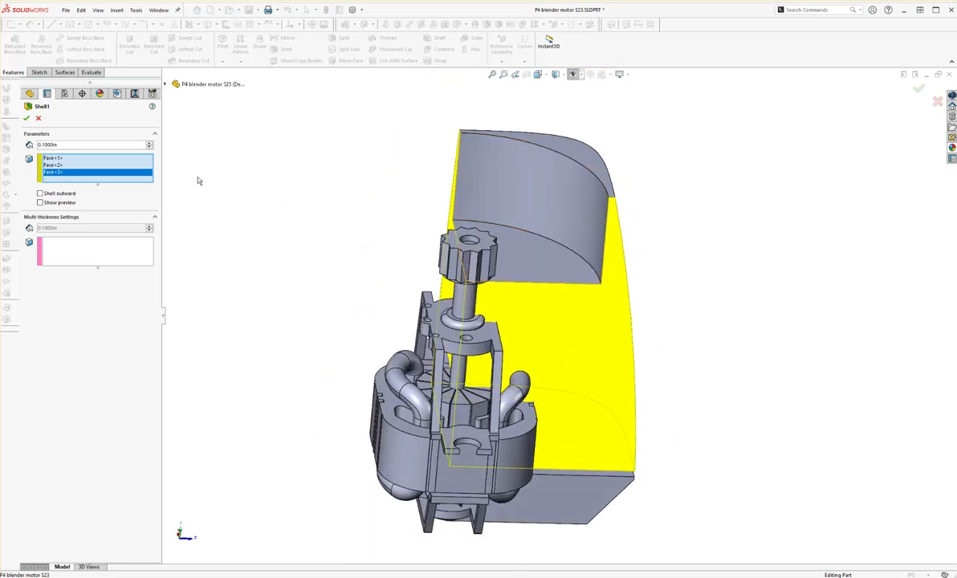
middle_click_drag(477, 243, 320, 205)
left_click(27, 119)
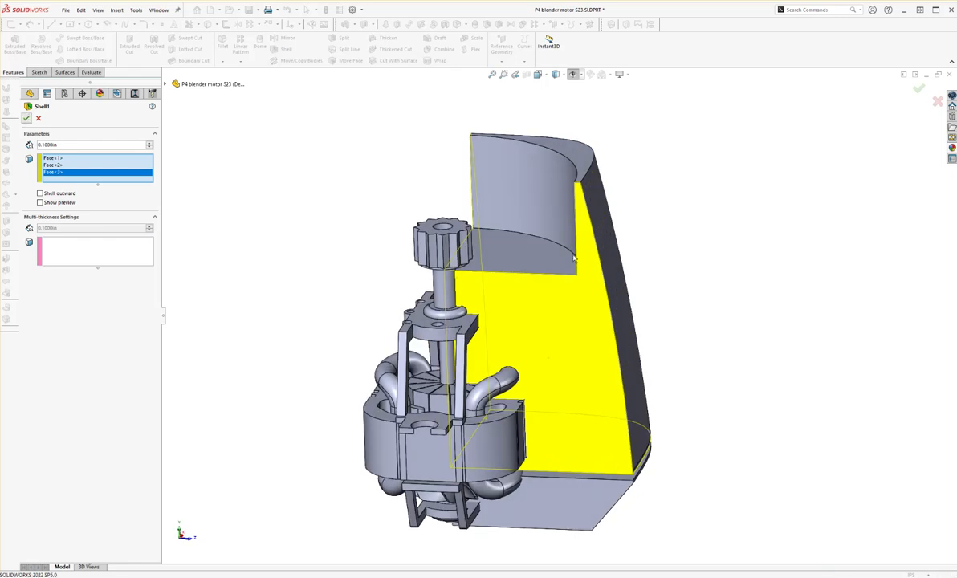
middle_click_drag(578, 265, 567, 291)
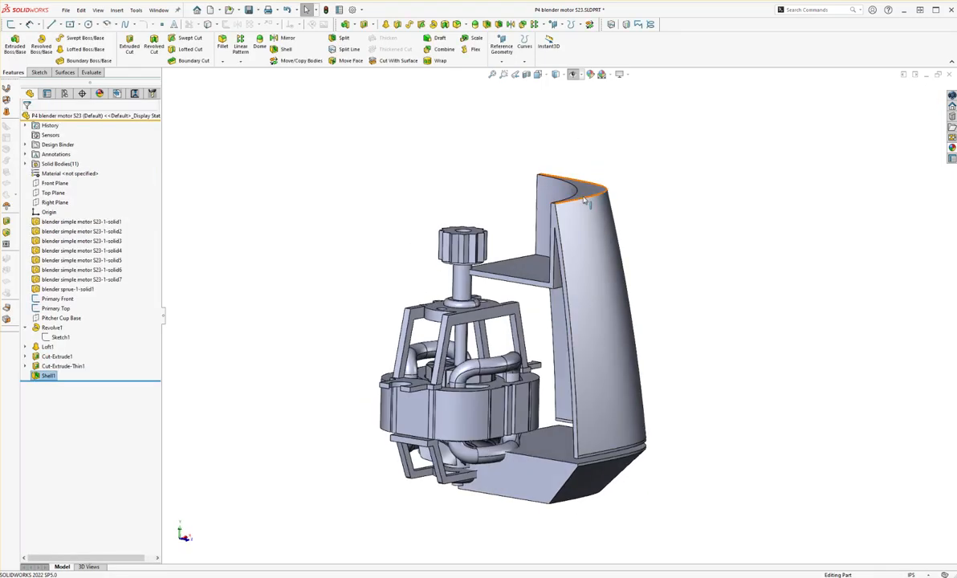
middle_click_drag(575, 244, 452, 274)
Roll back the model to before Shell1 and add a 0.1 in constant-size fillet along the upper housing's outer top edge.
left_click_drag(89, 384, 86, 370)
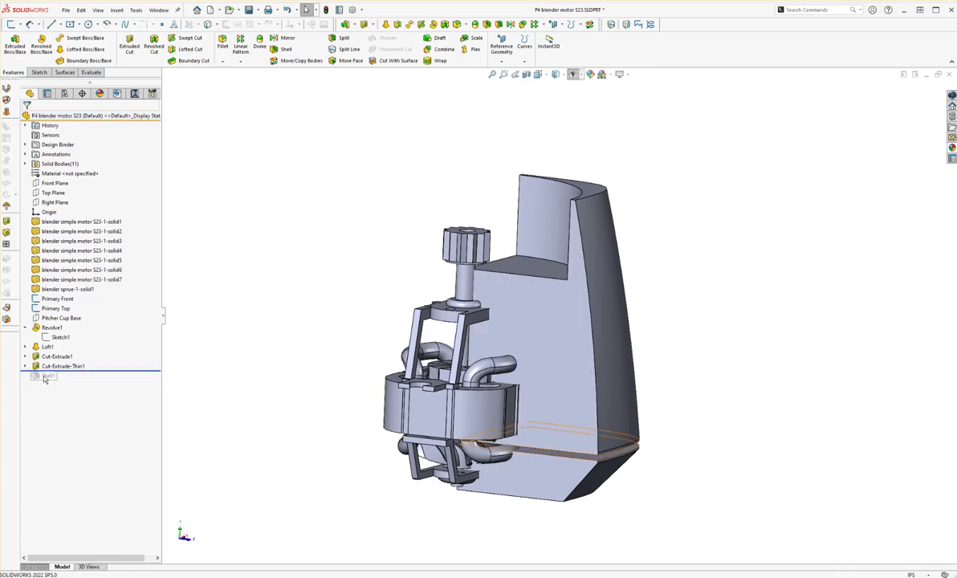
left_click(221, 40)
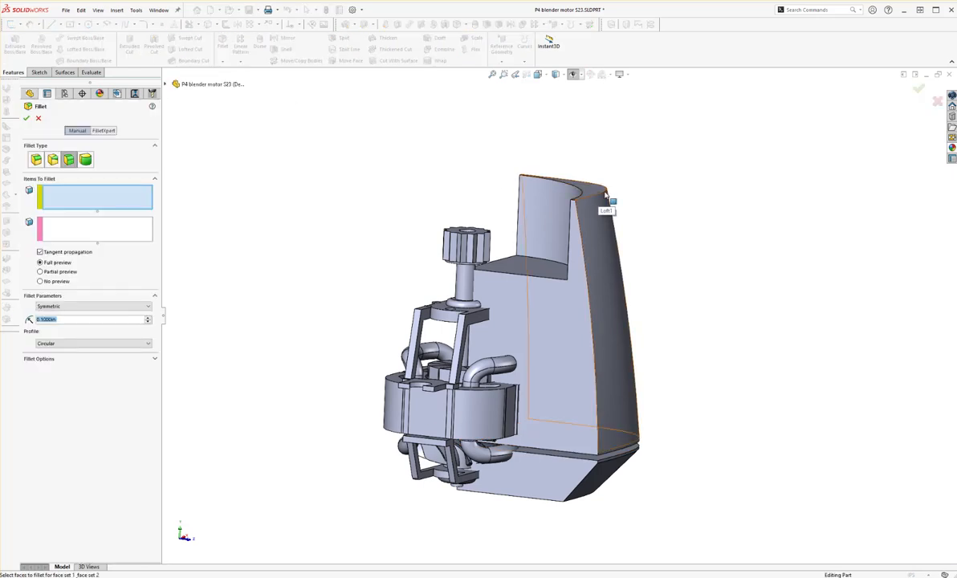
left_click(37, 160)
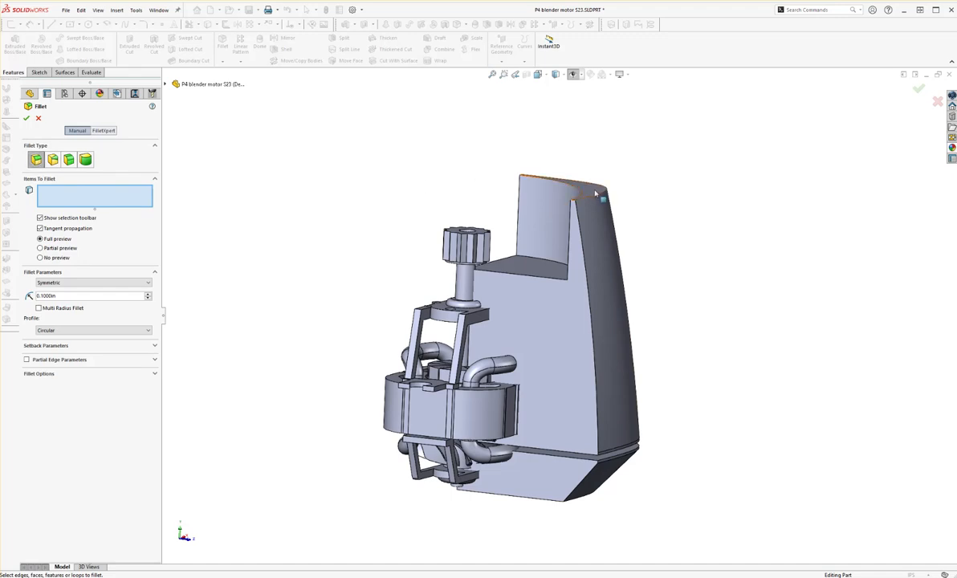
left_click(594, 192)
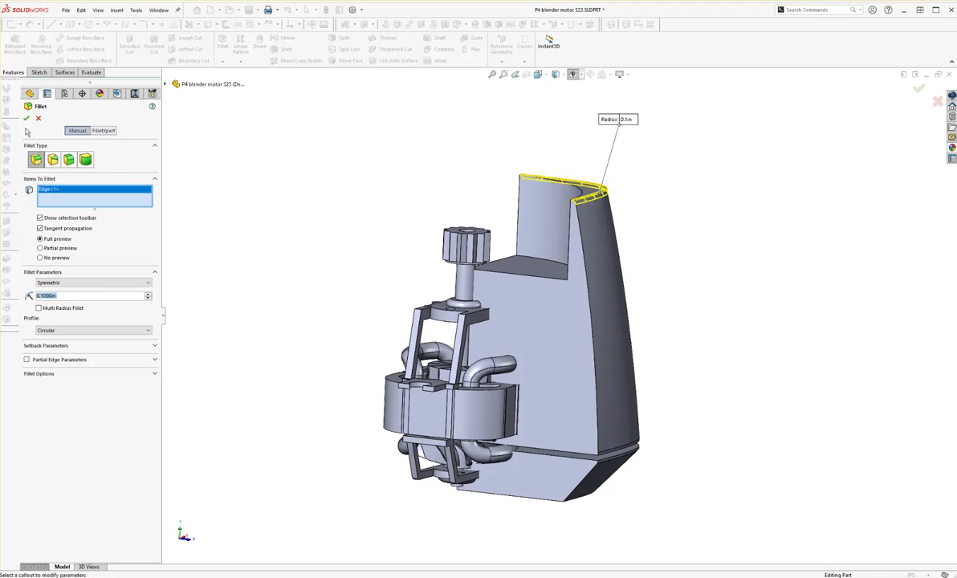
scroll(566, 240, "down", 8)
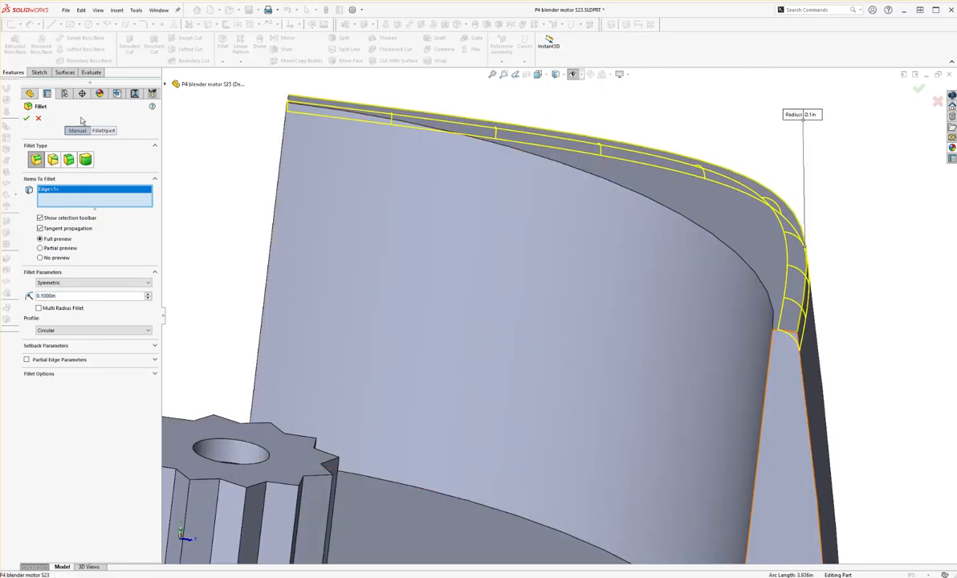
left_click(26, 118)
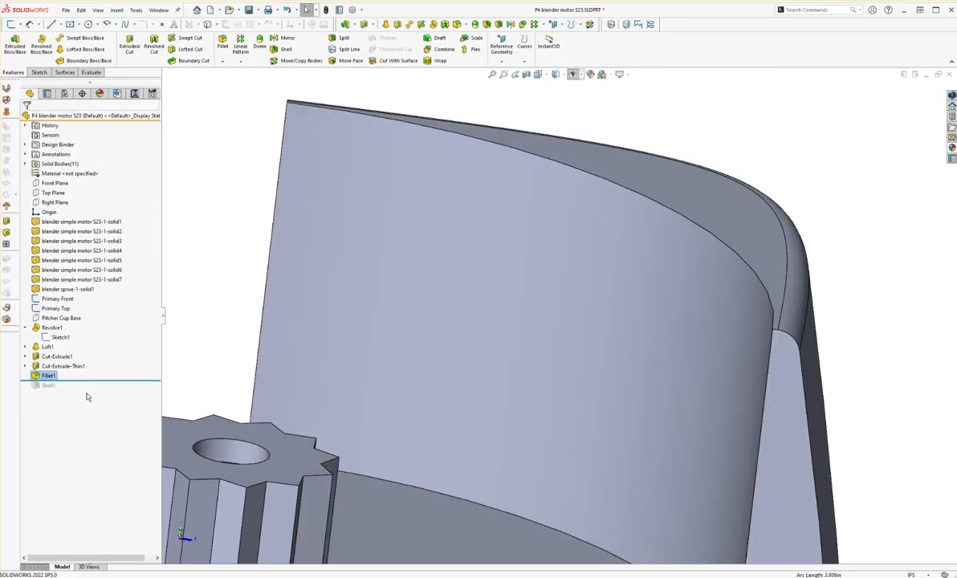
Roll the model forward past Shell1 and check the filleted upper housing shell from several sides.
left_click_drag(86, 379, 124, 391)
scroll(622, 406, "up", 10)
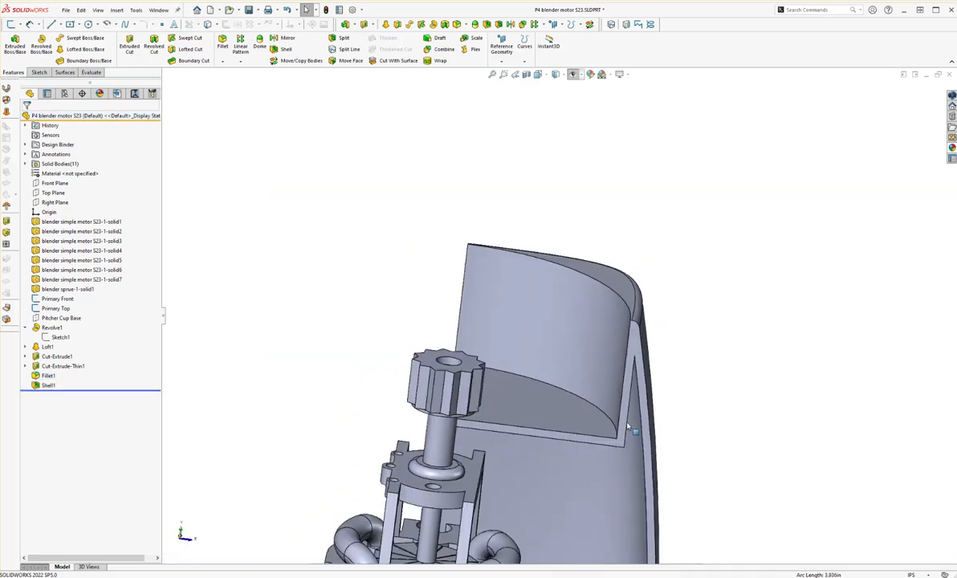
middle_click_drag(622, 407, 626, 216)
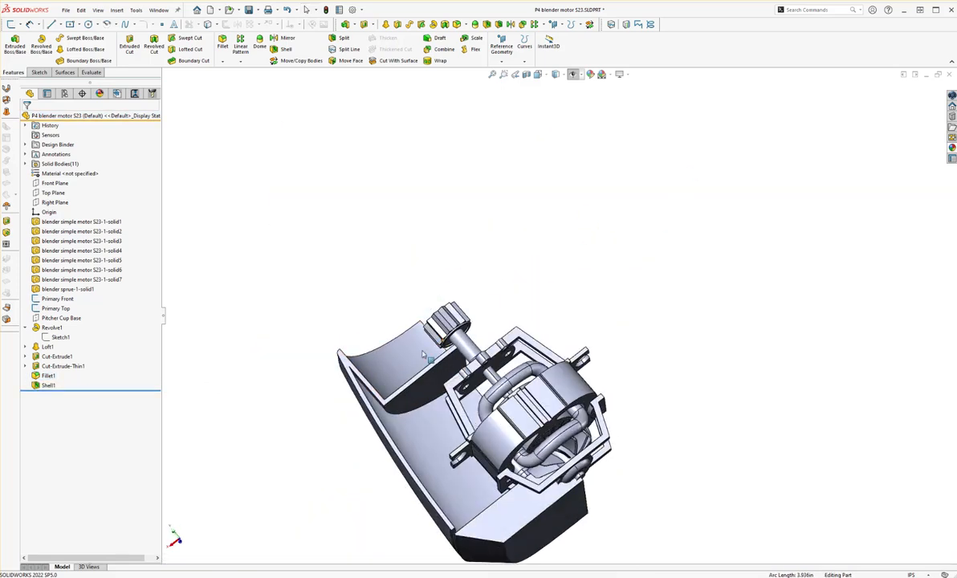
scroll(353, 365, "down", 3)
scroll(493, 437, "up", 5)
middle_click_drag(541, 425, 566, 473)
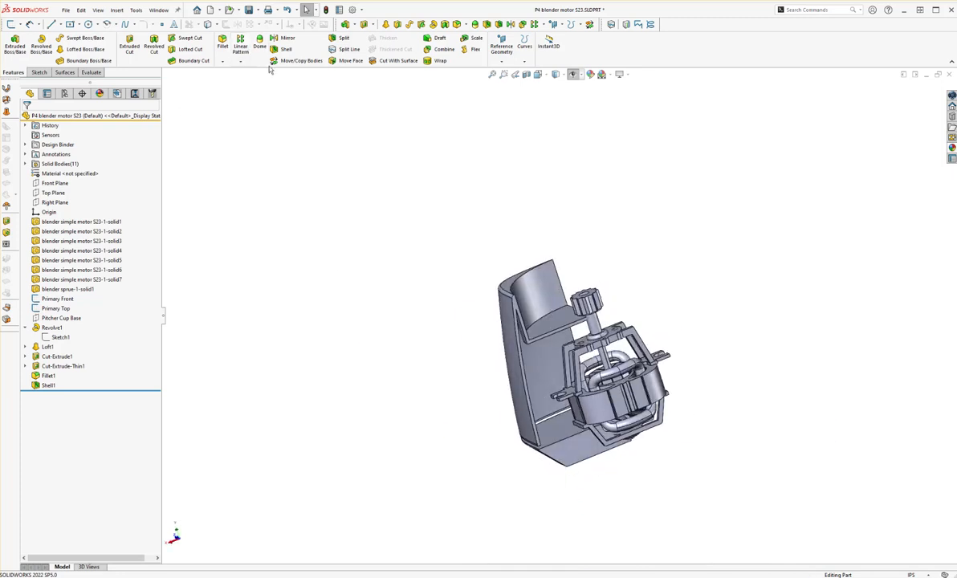
Fillet the lower housing's bottom outer edge with a 0.3 in radius.
scroll(590, 447, "down", 2)
middle_click_drag(590, 447, 539, 419)
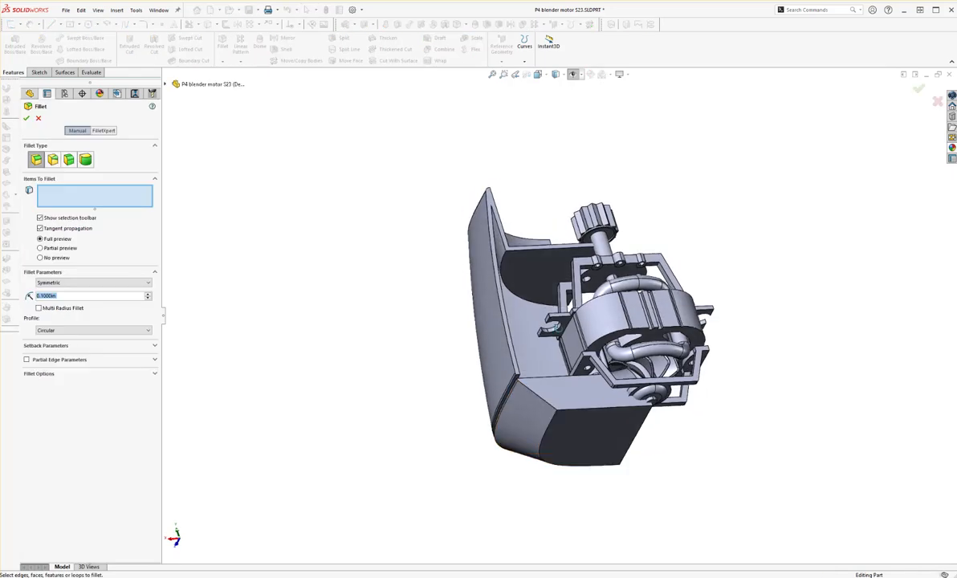
left_click(549, 427)
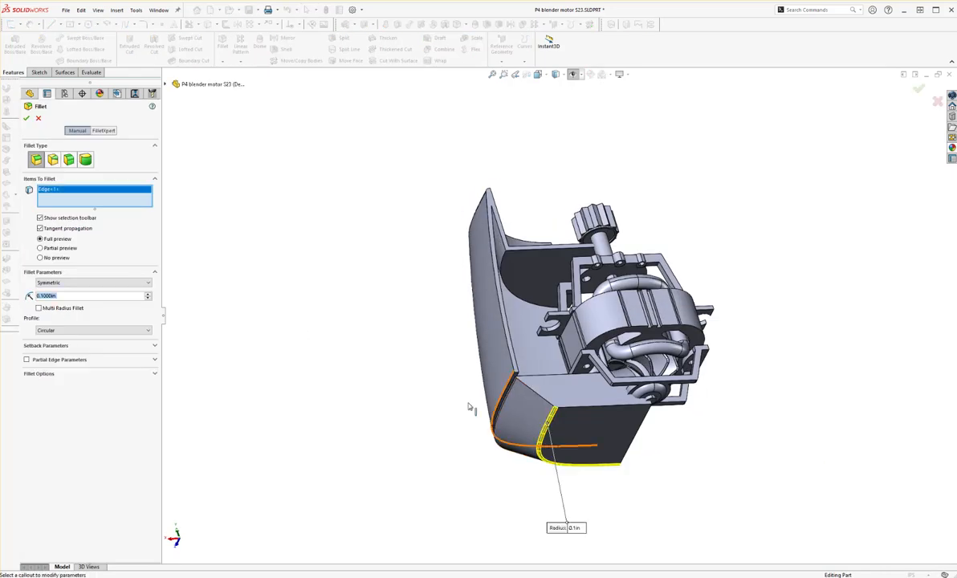
left_click(93, 293)
type(".")
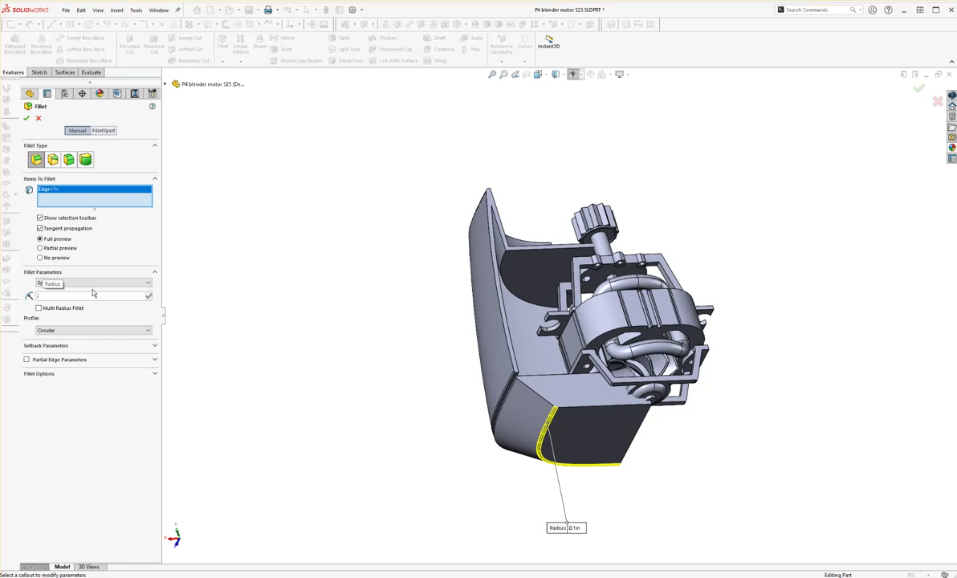
type("3")
key("Tab")
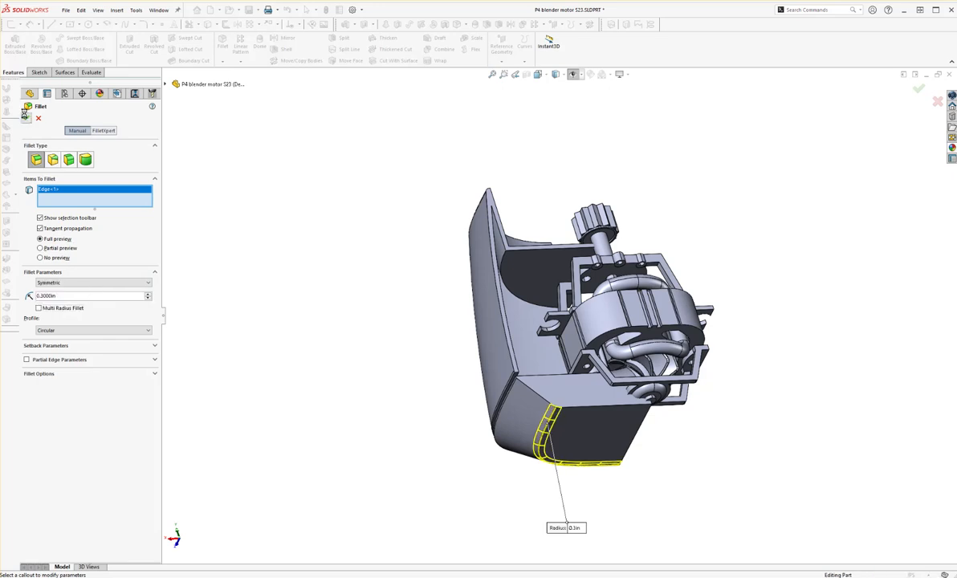
left_click(26, 114)
Shell the lower housing to 0.1 in thickness, removing its two flat side faces and its top face.
left_click(273, 50)
middle_click_drag(369, 179, 583, 472)
left_click(551, 402)
left_click(551, 402)
middle_click_drag(551, 402, 651, 402)
left_click(651, 402)
left_click(26, 118)
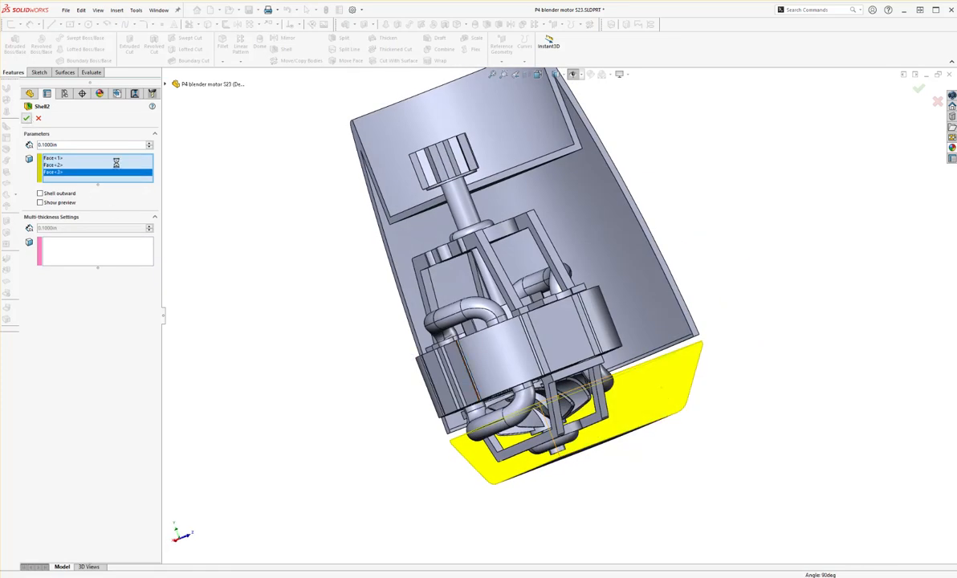
Examine the wall profiles of the shelled upper and lower housings and the parting gap between them.
middle_click_drag(561, 361, 651, 460)
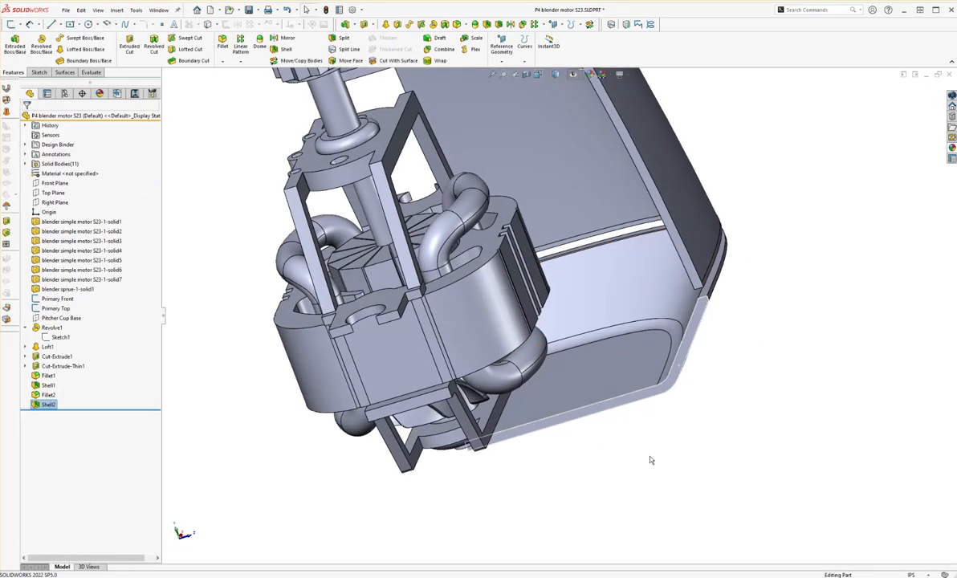
left_click(673, 340)
middle_click_drag(672, 340, 578, 442)
scroll(669, 376, "up", 2)
left_click(630, 399)
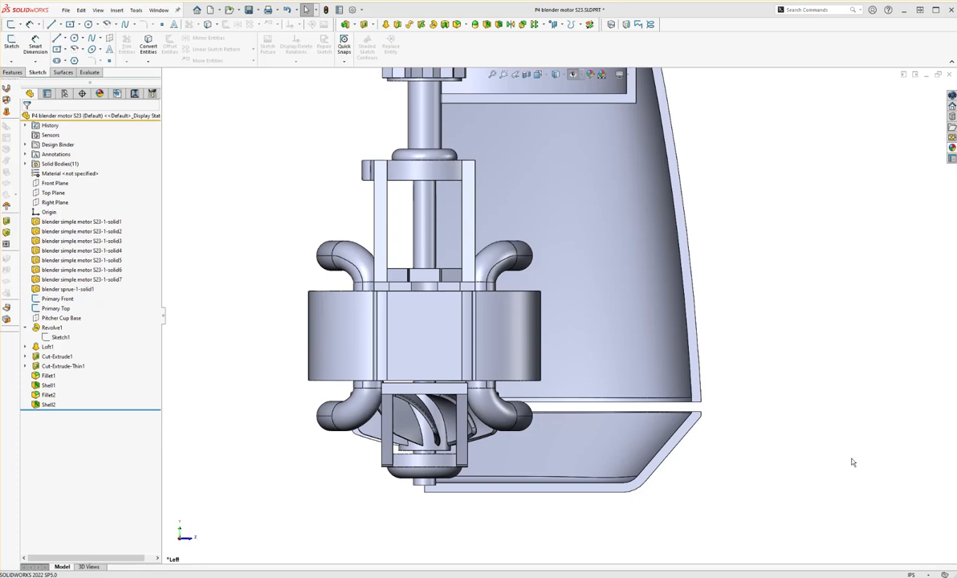
scroll(727, 420, "down", 4)
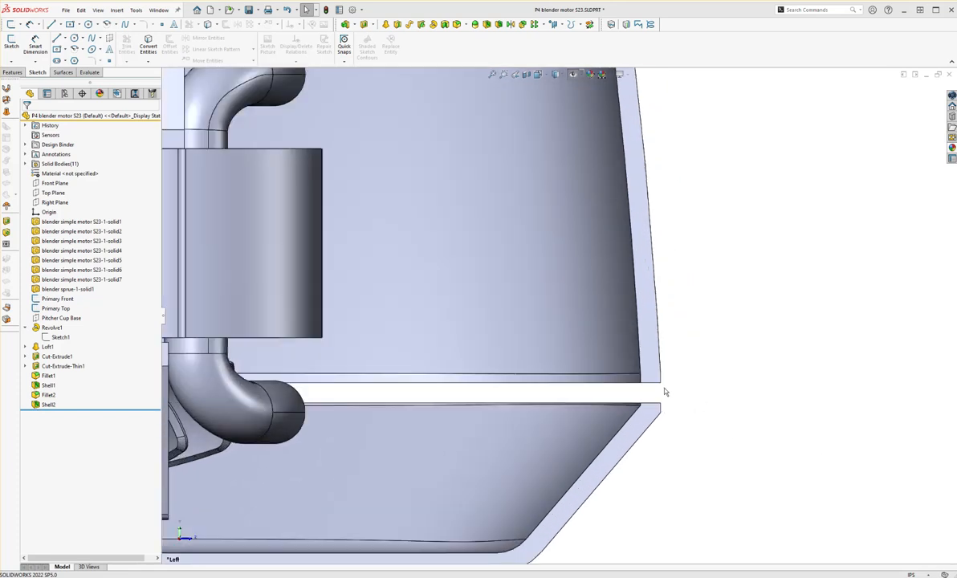
scroll(666, 391, "up", 3)
middle_click_drag(669, 390, 593, 346)
Sketch on the upper housing's bottom rim face and convert its inner edge into a sketch curve.
left_click(608, 357)
scroll(592, 347, "down", 3)
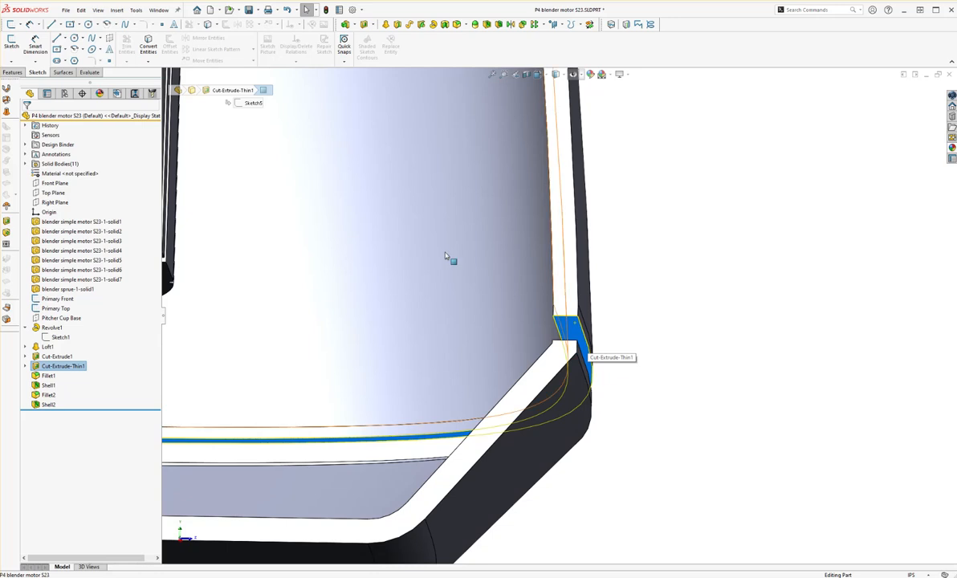
left_click(11, 45)
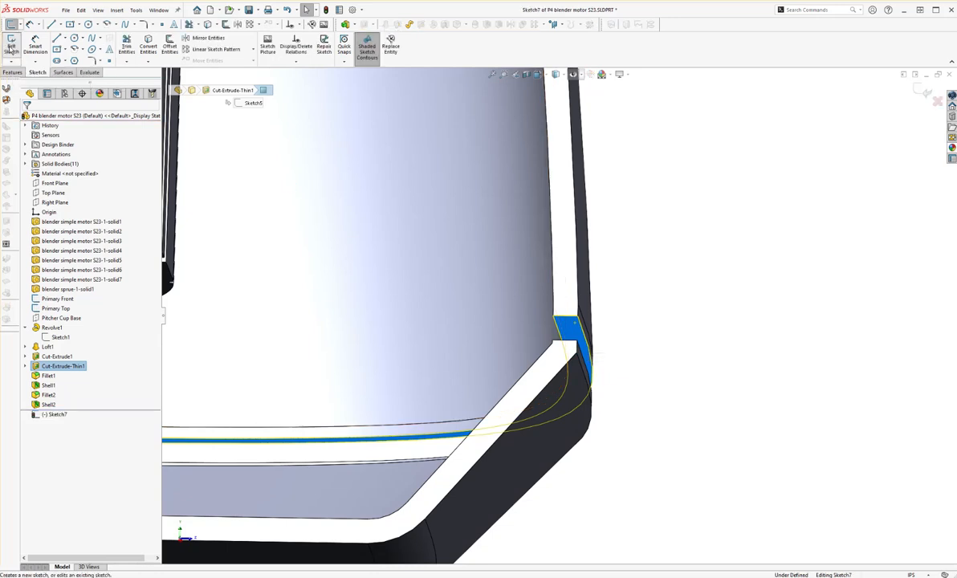
middle_click_drag(468, 337, 254, 374)
left_click(435, 413)
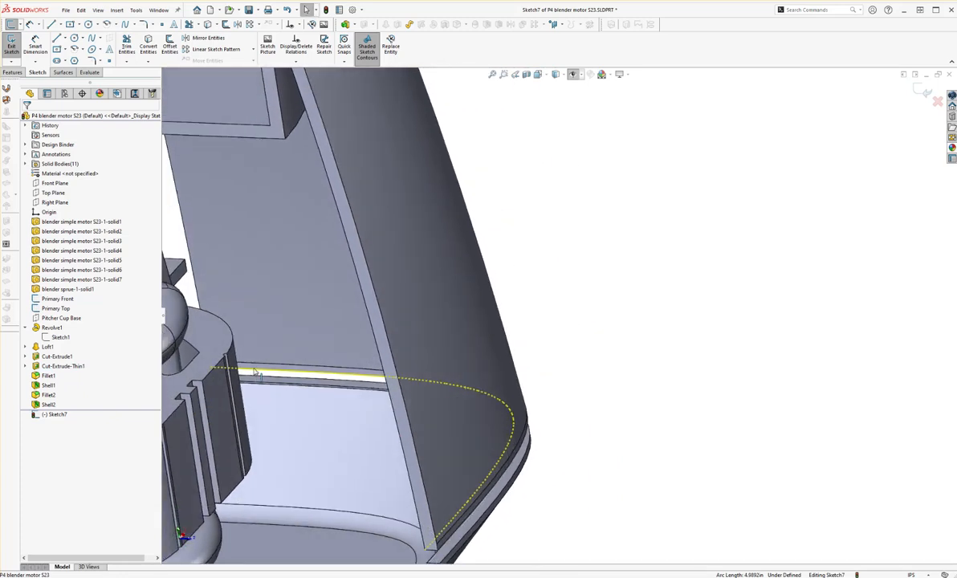
scroll(487, 429, "up", 3)
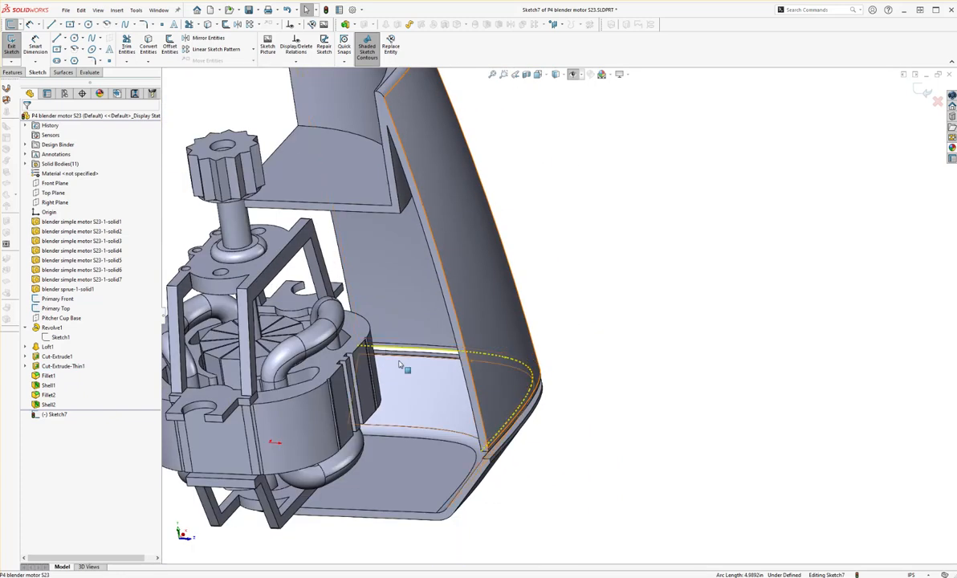
left_click(148, 44)
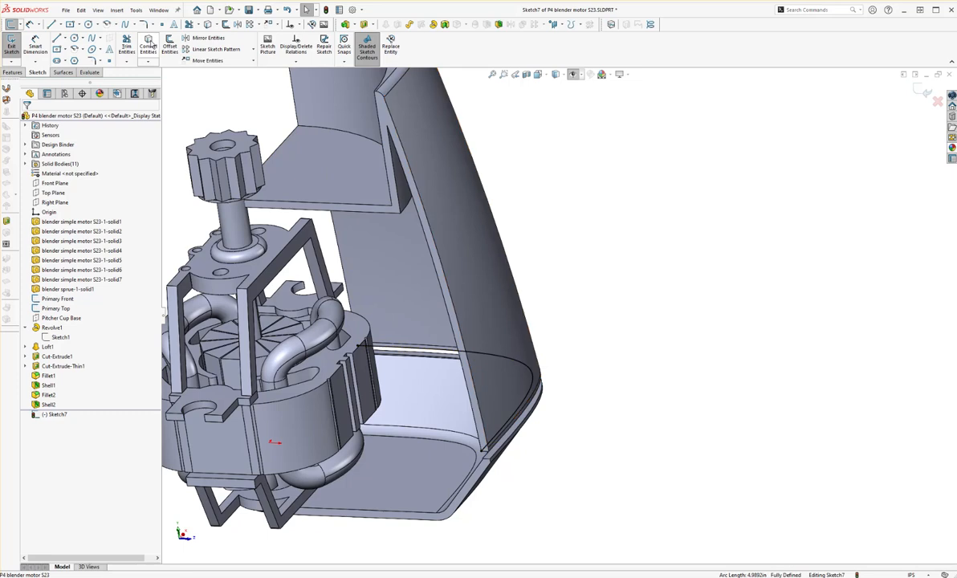
Set up a thin boss extrude of the converted edge toward the lower housing, blind 0.1 in deep with 0.05 in wall thickness.
mouse_move(528, 387)
middle_mouse_down()
mouse_move(485, 346)
mouse_move(521, 378)
mouse_move(553, 367)
mouse_move(511, 365)
mouse_move(474, 347)
mouse_move(479, 368)
middle_mouse_up()
scroll(565, 401, "down", 3)
mouse_move(565, 400)
middle_mouse_down()
mouse_move(566, 386)
mouse_move(615, 377)
mouse_move(562, 381)
middle_mouse_up()
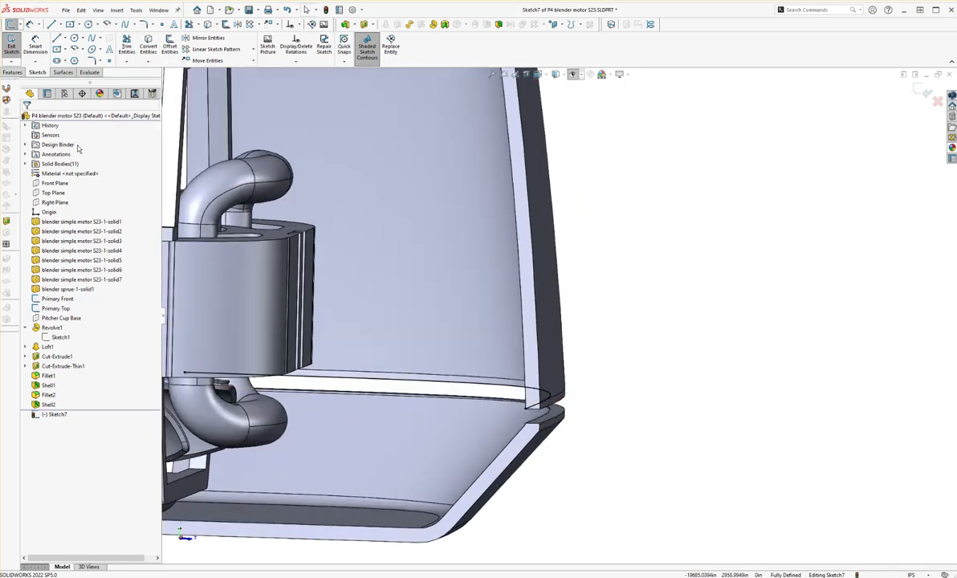
left_click(13, 73)
left_click(15, 44)
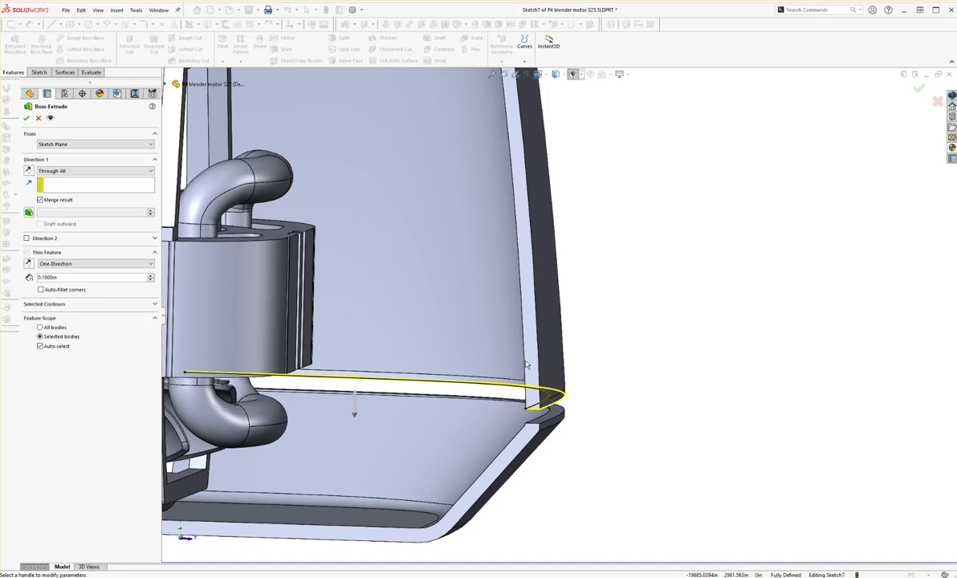
left_click(53, 171)
left_click(47, 181)
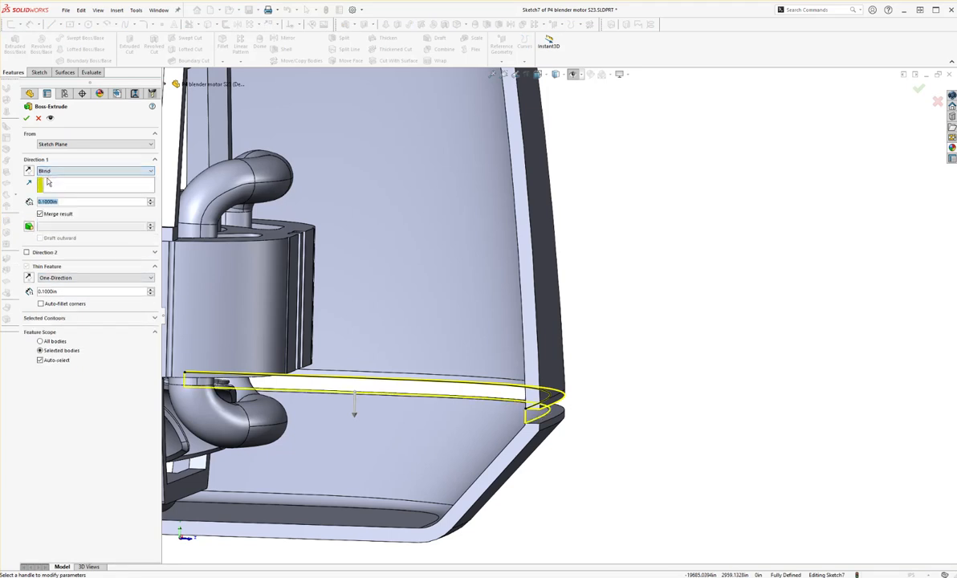
scroll(598, 449, "down", 3)
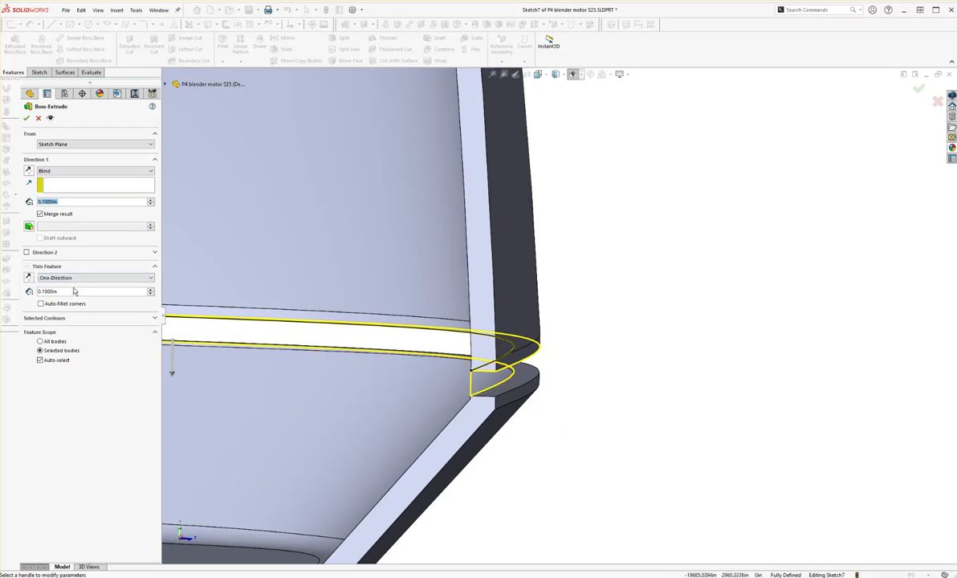
type("0.05")
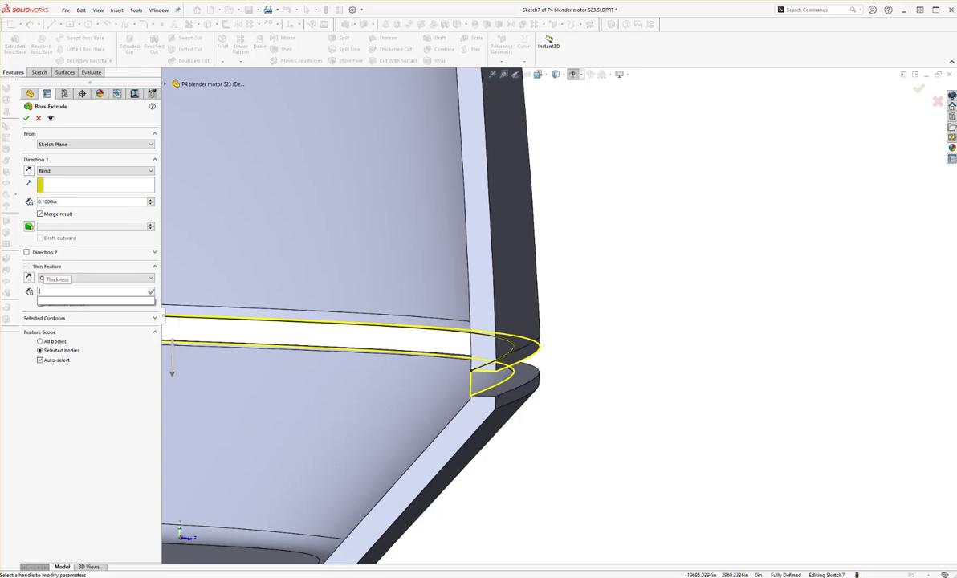
key("Return")
Compare the inward and outward thin-wall directions at the parting gap, leaving the wall thickening outward under the upper housing's rim.
scroll(527, 375, "down", 8)
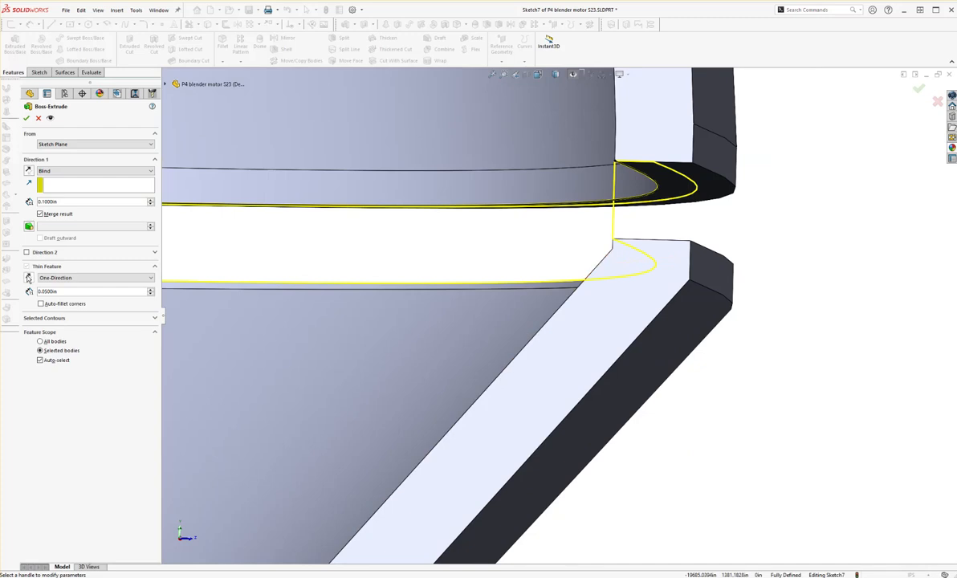
middle_click_drag(604, 195, 737, 364)
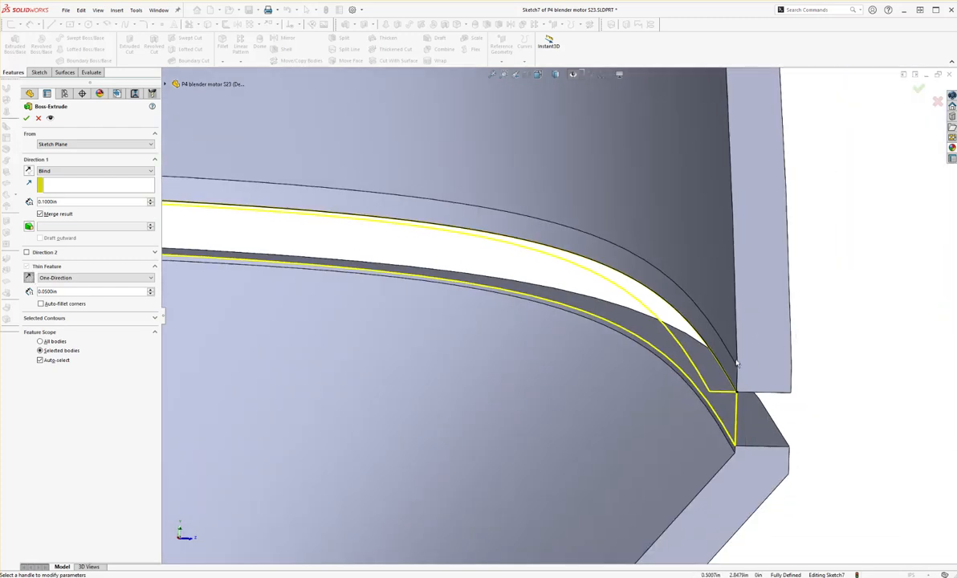
scroll(737, 363, "down", 6)
scroll(699, 411, "up", 3)
scroll(806, 482, "down", 3)
middle_click_drag(521, 343, 549, 304)
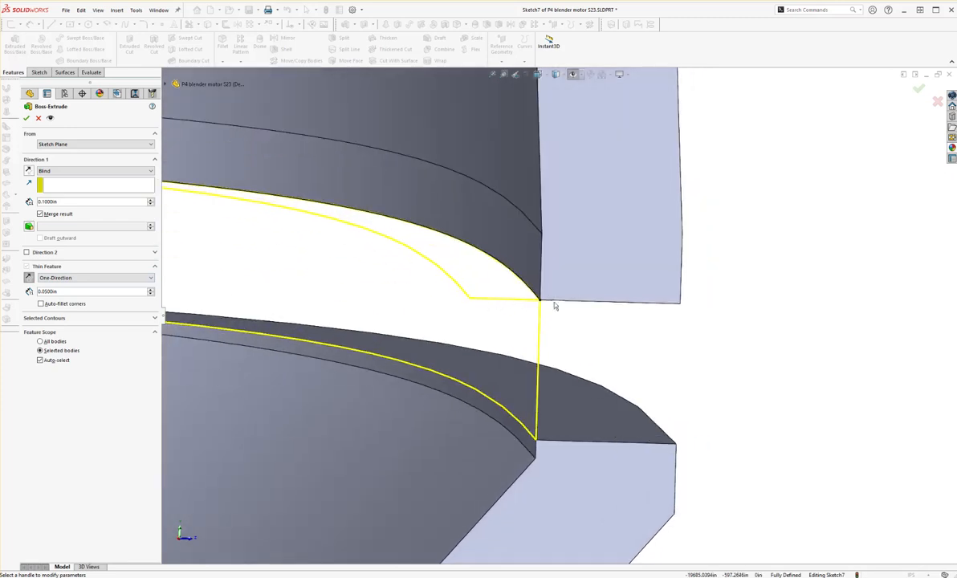
left_click(29, 278)
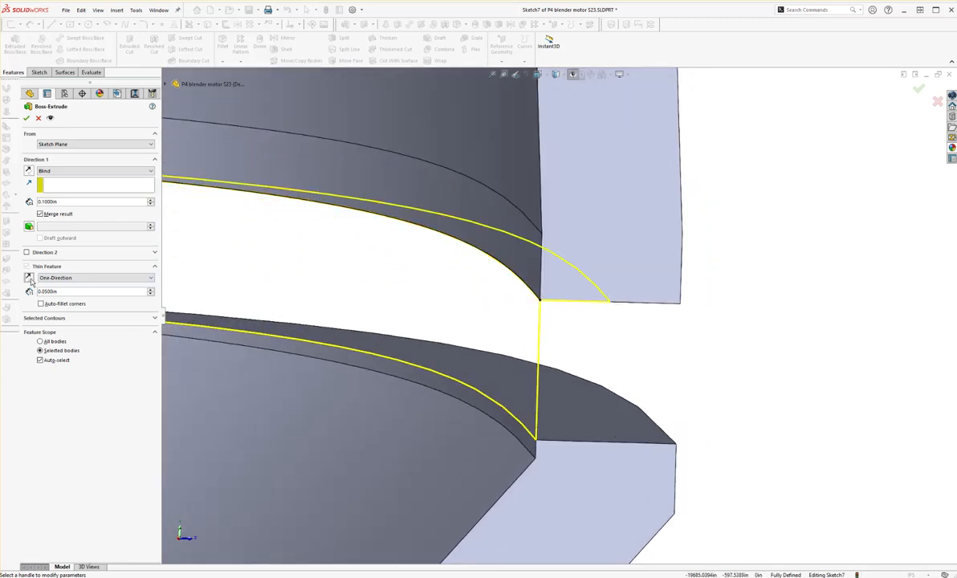
middle_click_drag(561, 319, 550, 303)
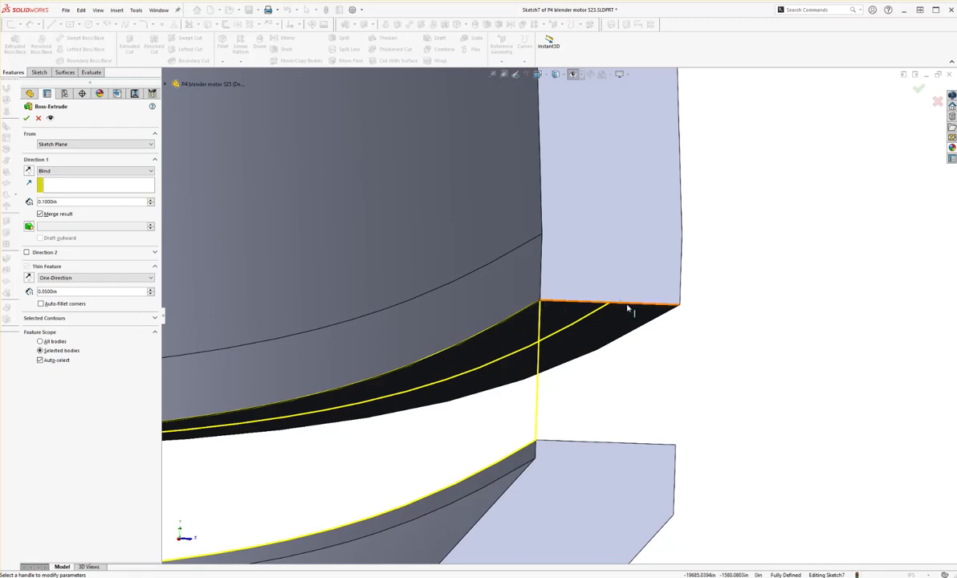
scroll(558, 316, "up", 2)
left_click(29, 277)
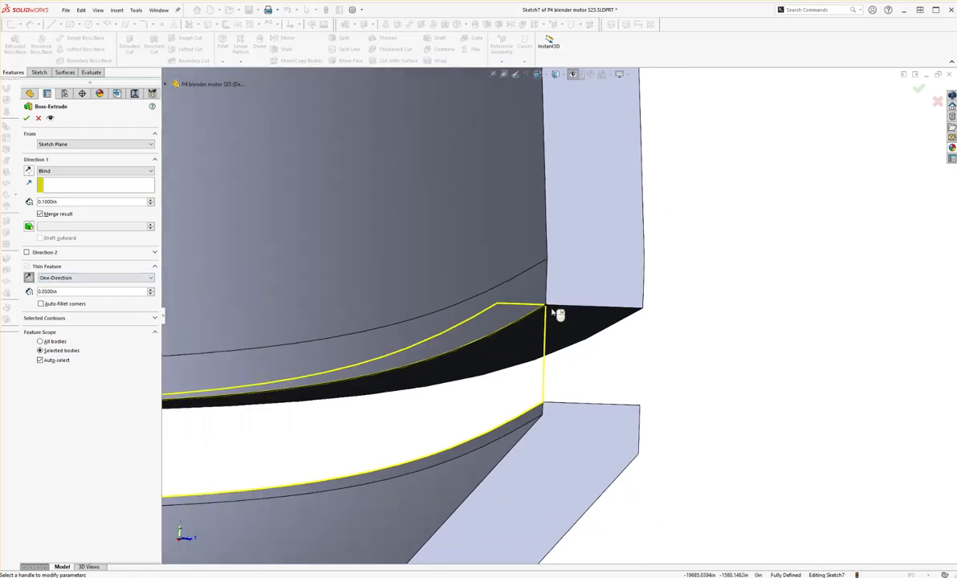
left_click(28, 278)
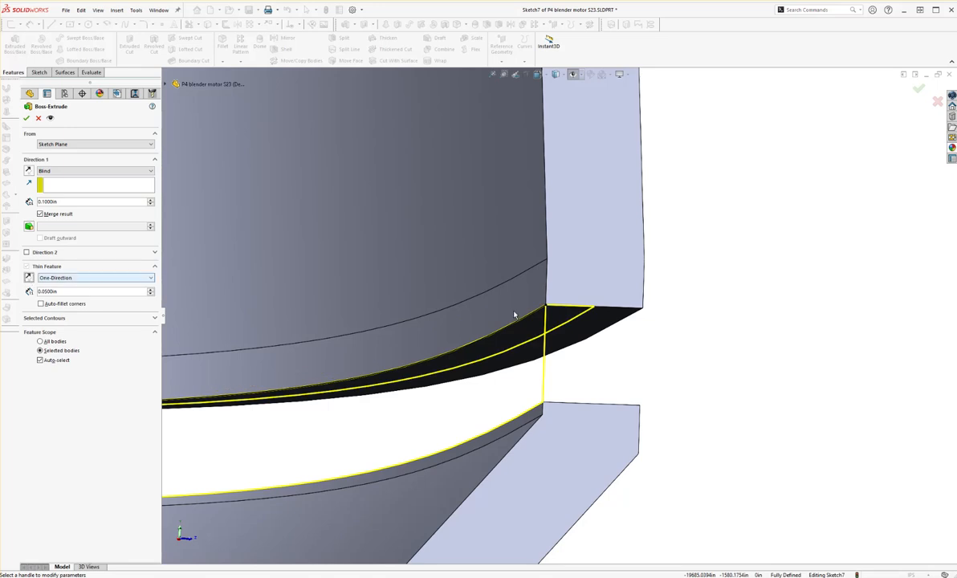
mouse_move(590, 312)
middle_mouse_down()
mouse_move(575, 326)
mouse_move(585, 327)
middle_mouse_up()
middle_click_drag(495, 283, 560, 273)
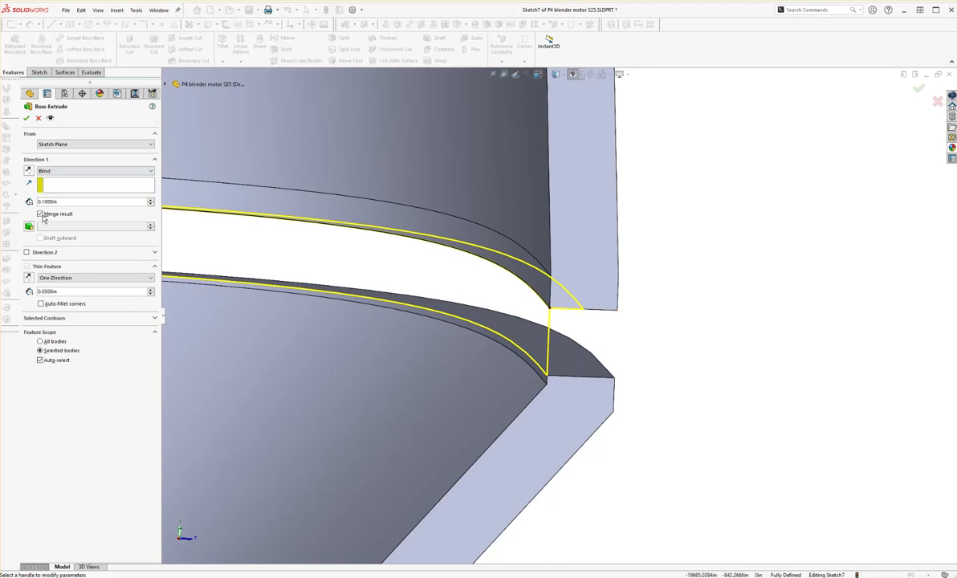
Limit the thin extrude's feature scope to the upper housing body and complete the lip.
left_click(41, 361)
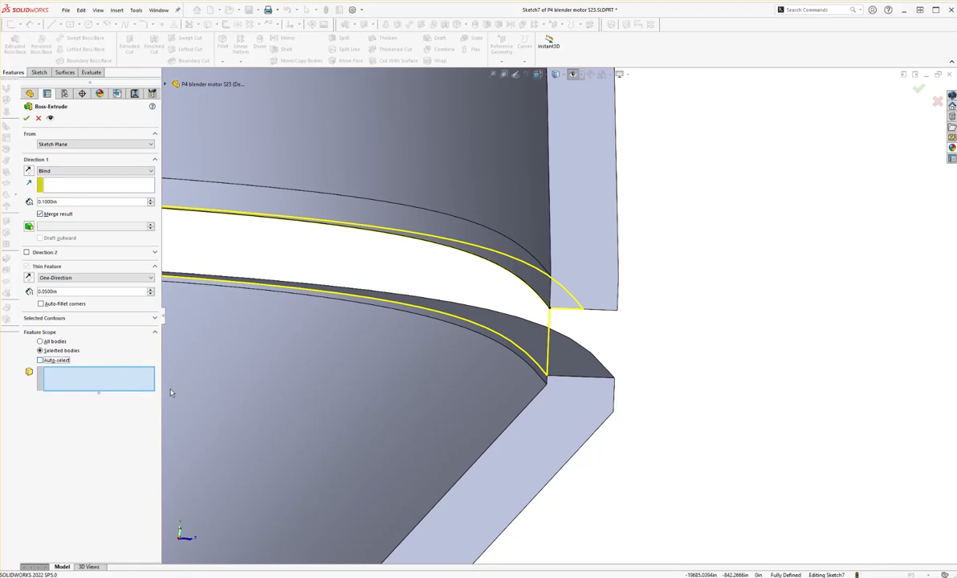
middle_click_drag(385, 257, 458, 204)
left_click(462, 201)
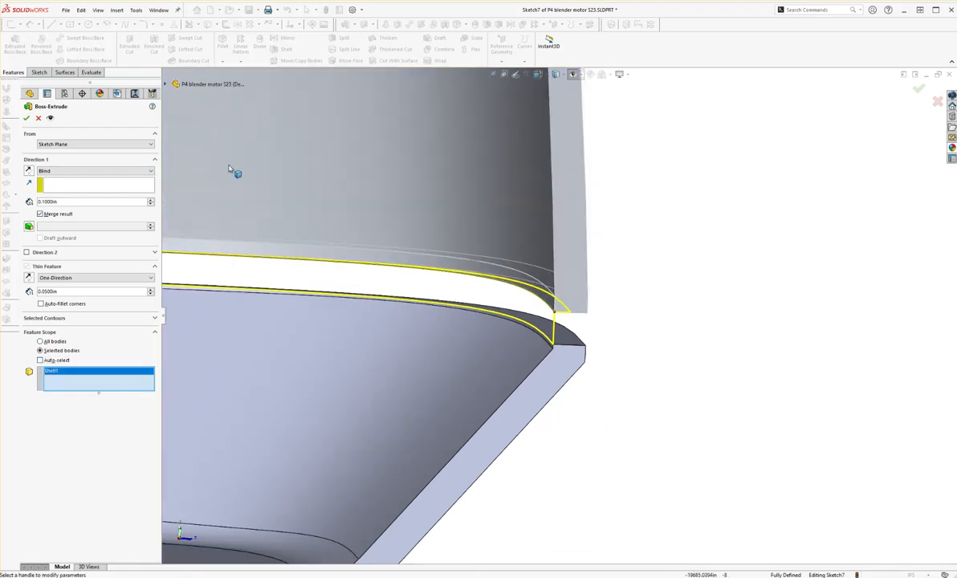
left_click(28, 121)
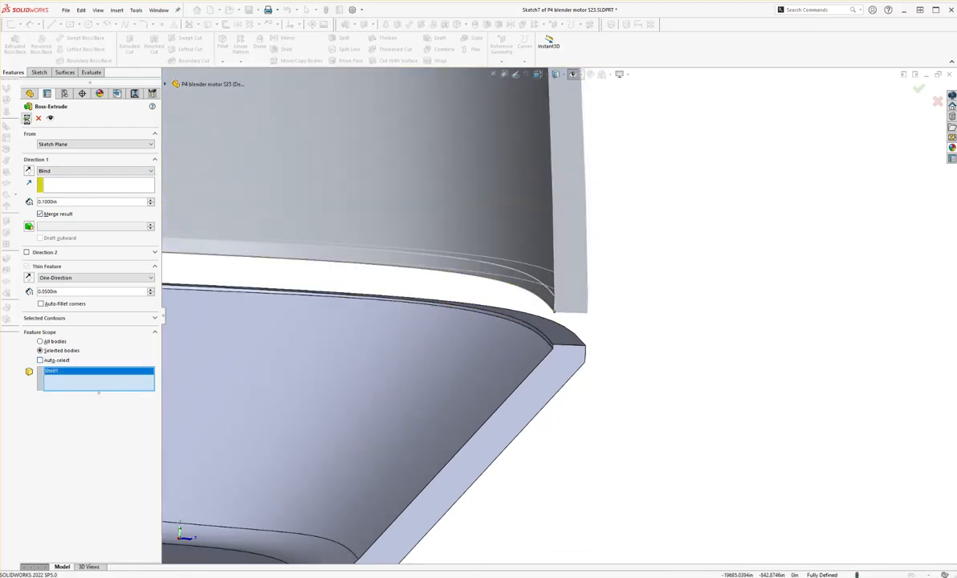
mouse_move(548, 291)
middle_mouse_down()
mouse_move(521, 282)
mouse_move(532, 298)
middle_mouse_up()
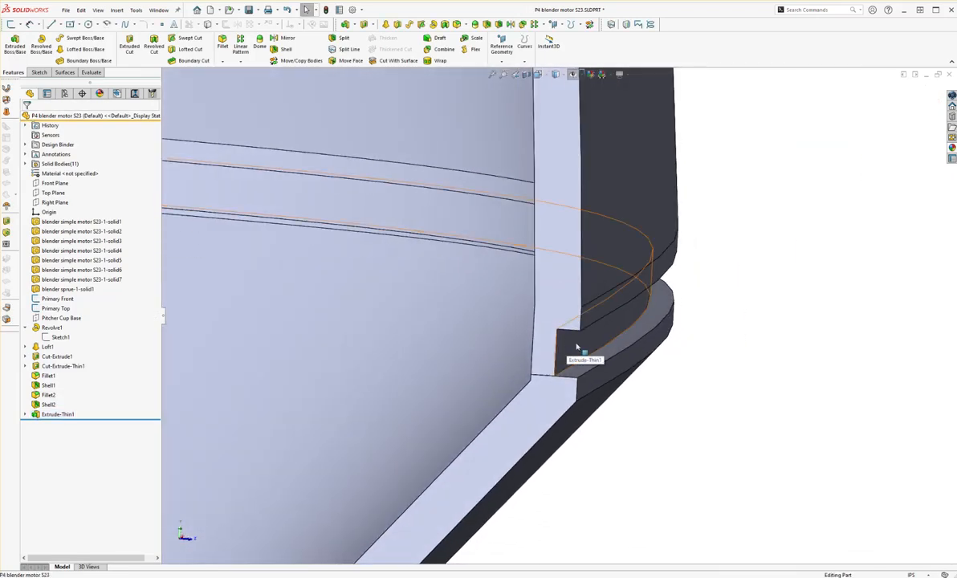
Sketch on the lower housing's top rim face and convert its outer edge into a sketch curve.
scroll(634, 348, "up", 3)
left_click(608, 315)
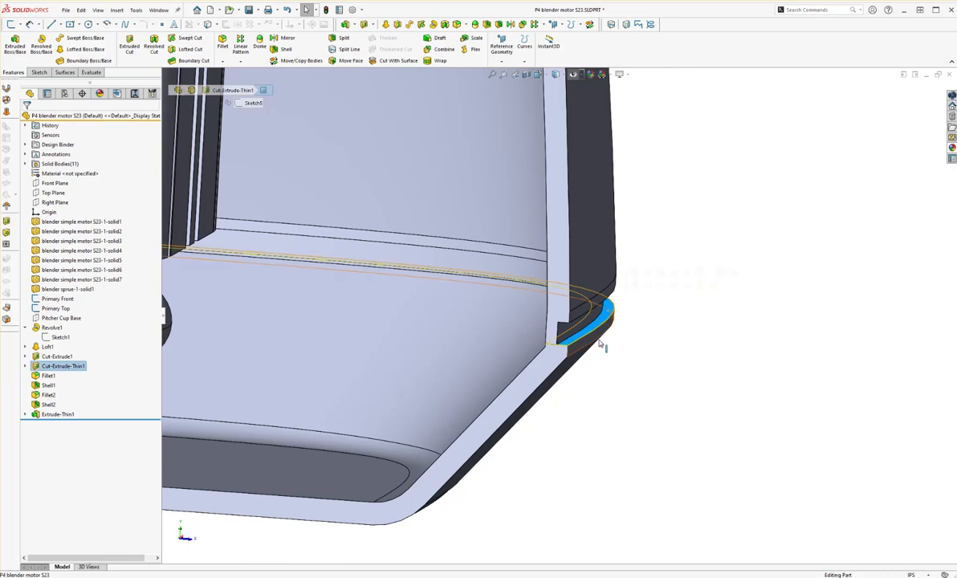
scroll(561, 353, "up", 5)
scroll(506, 340, "down", 5)
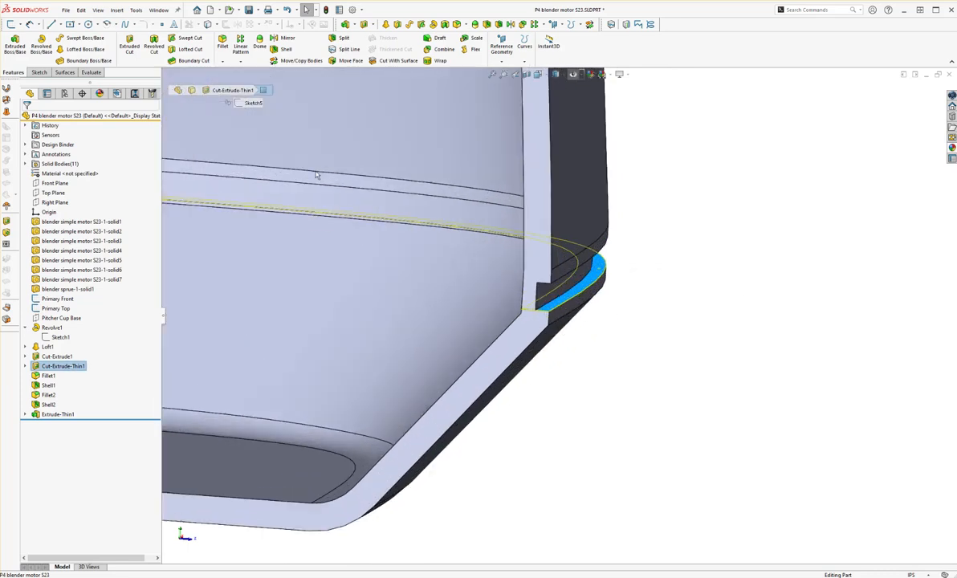
left_click(38, 72)
left_click(13, 44)
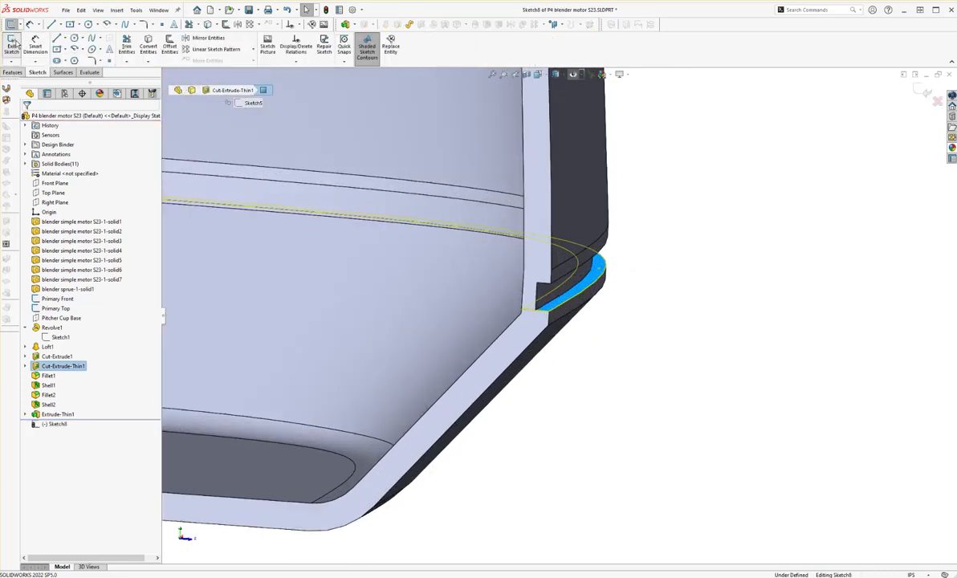
scroll(626, 250, "down", 2)
left_click(606, 266)
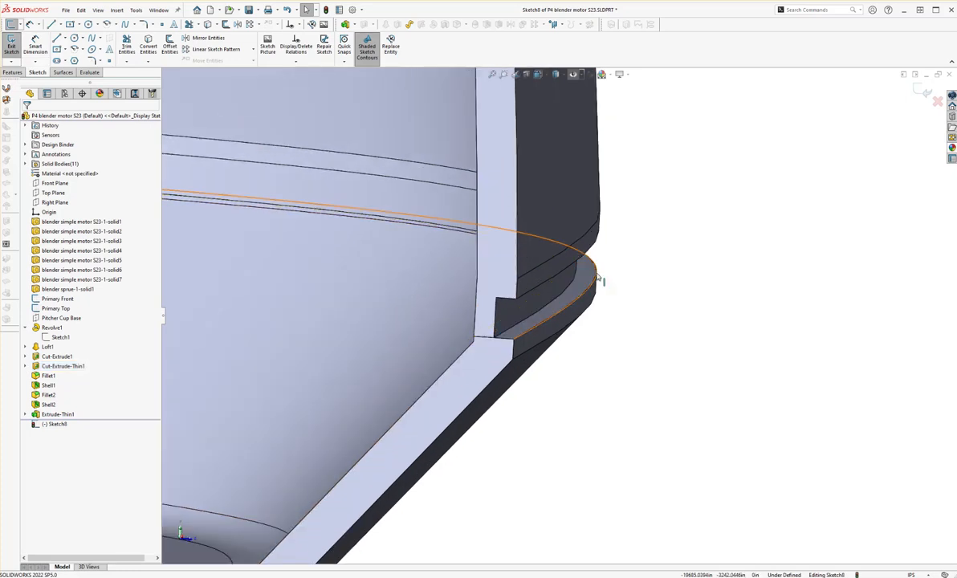
middle_click_drag(602, 278, 416, 325)
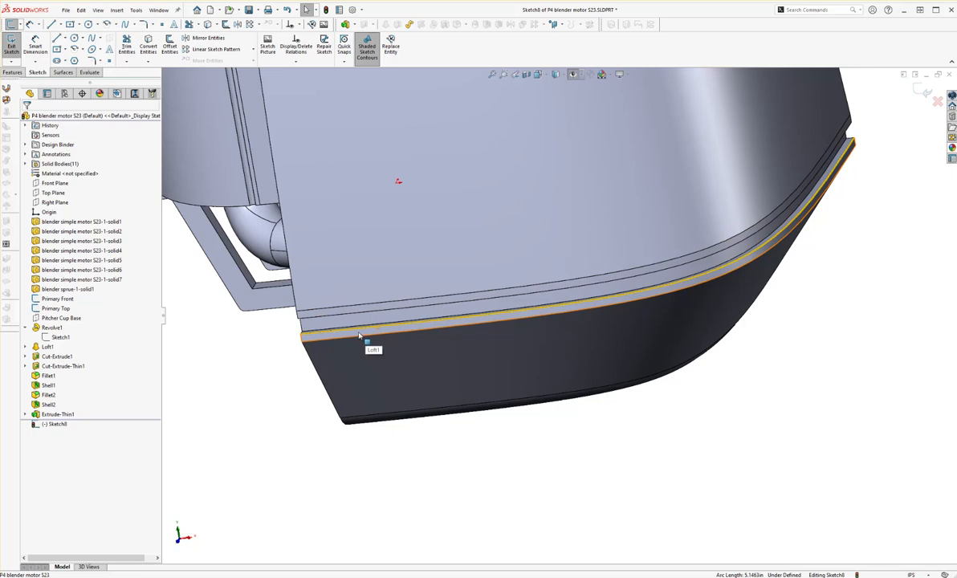
middle_click_drag(358, 335, 541, 207)
left_click(149, 47)
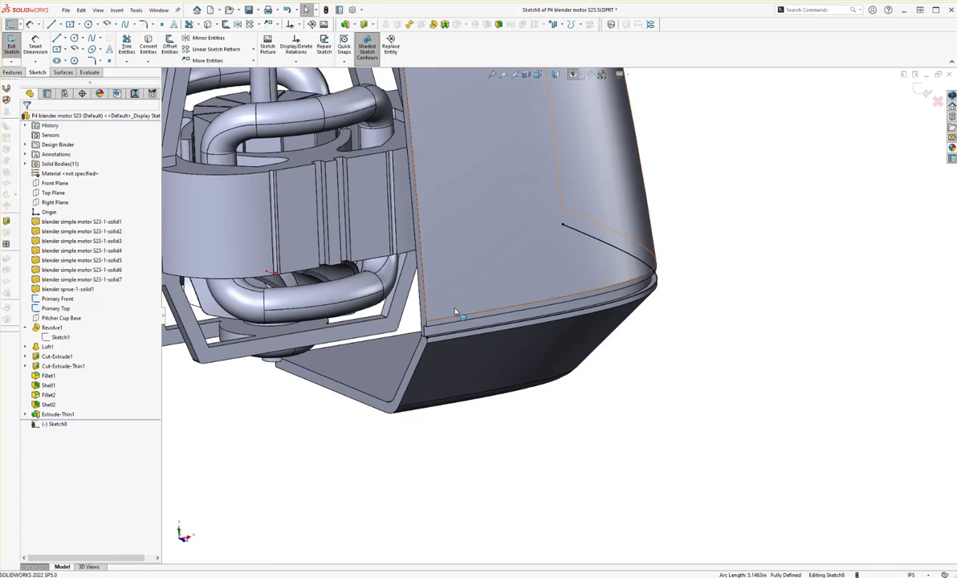
Set up a thin boss extrude of the converted edge toward the upper housing, blind 0.05 in deep with 0.05 in wall thickness.
left_click(12, 72)
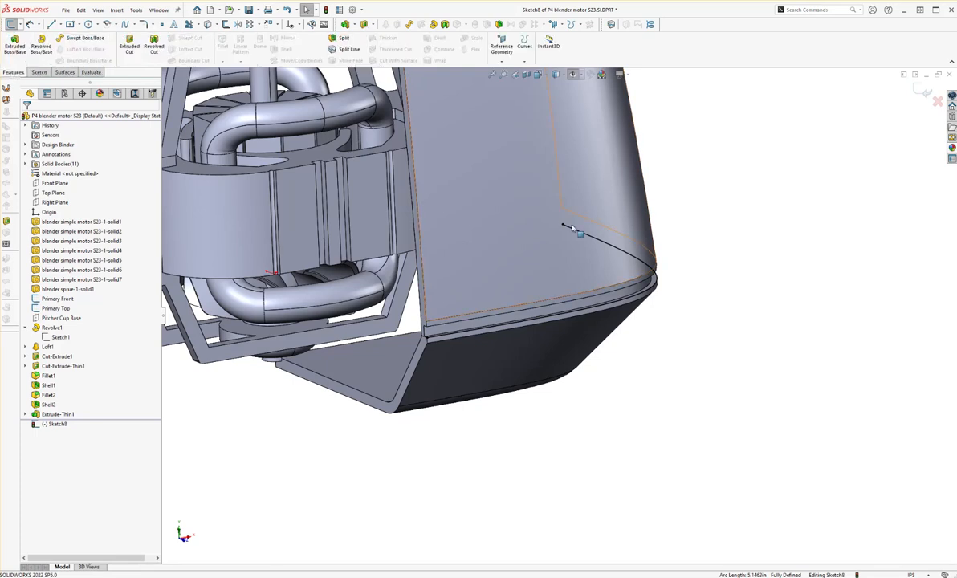
left_click(14, 44)
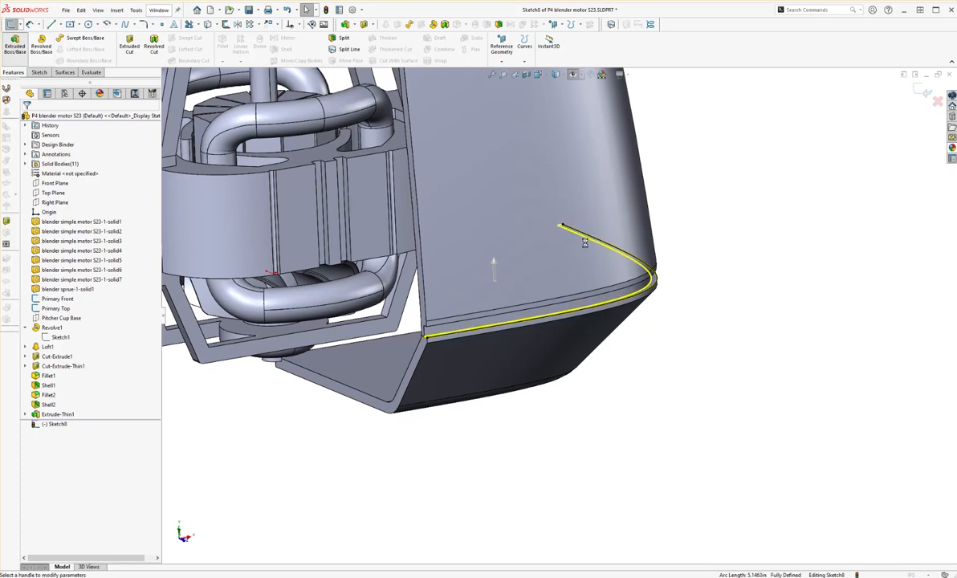
scroll(345, 343, "down", 10)
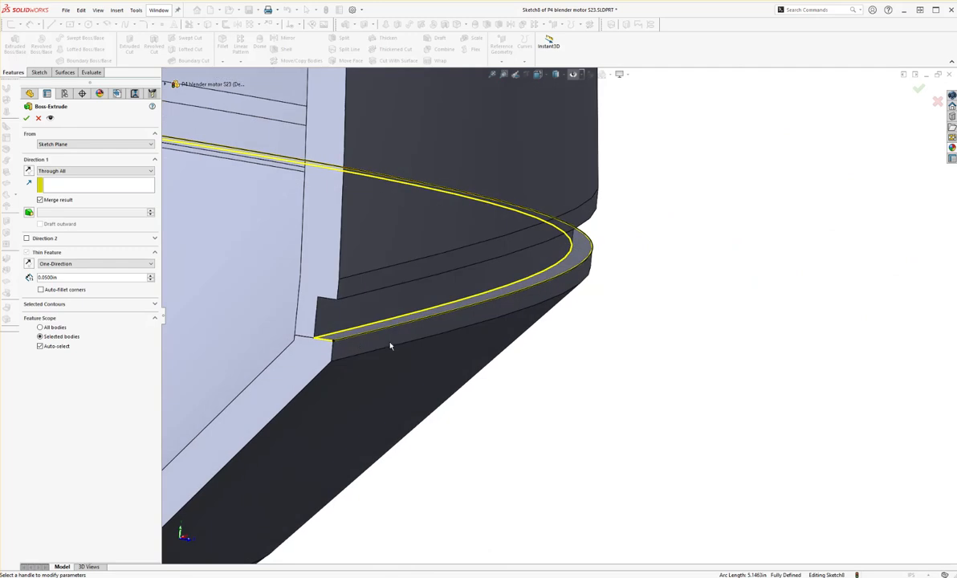
scroll(391, 343, "up", 2)
scroll(435, 324, "down", 1)
scroll(233, 252, "up", 2)
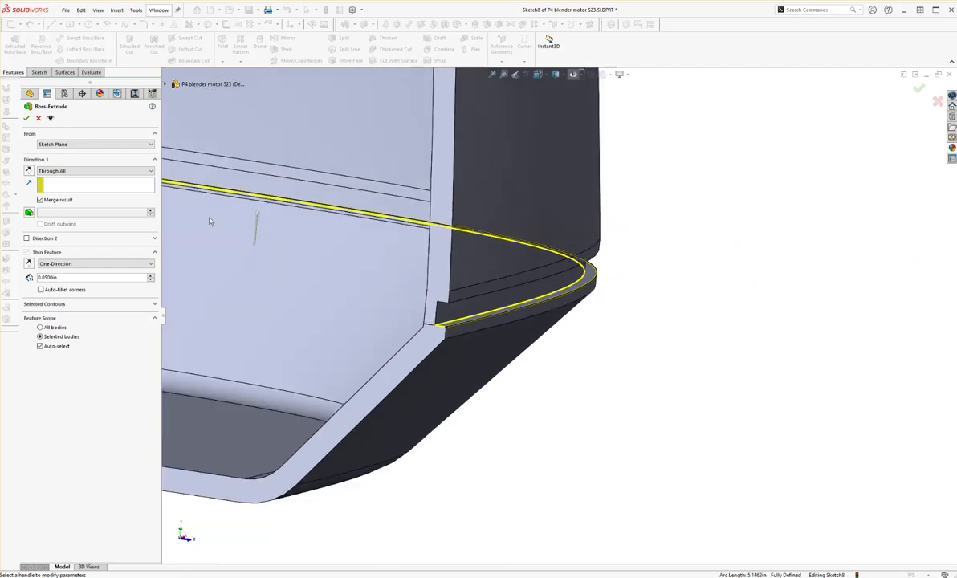
left_click(55, 171)
left_click(53, 178)
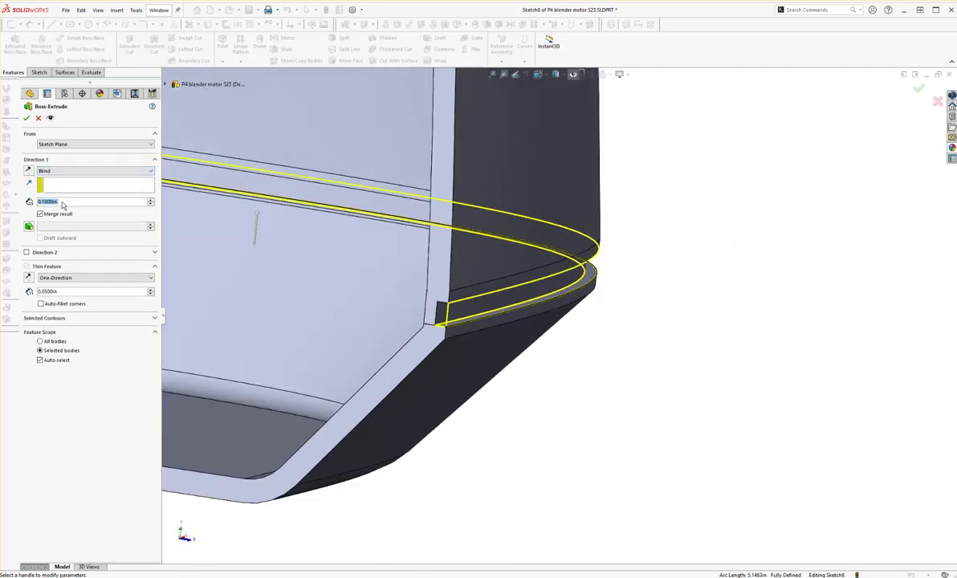
left_click(60, 201)
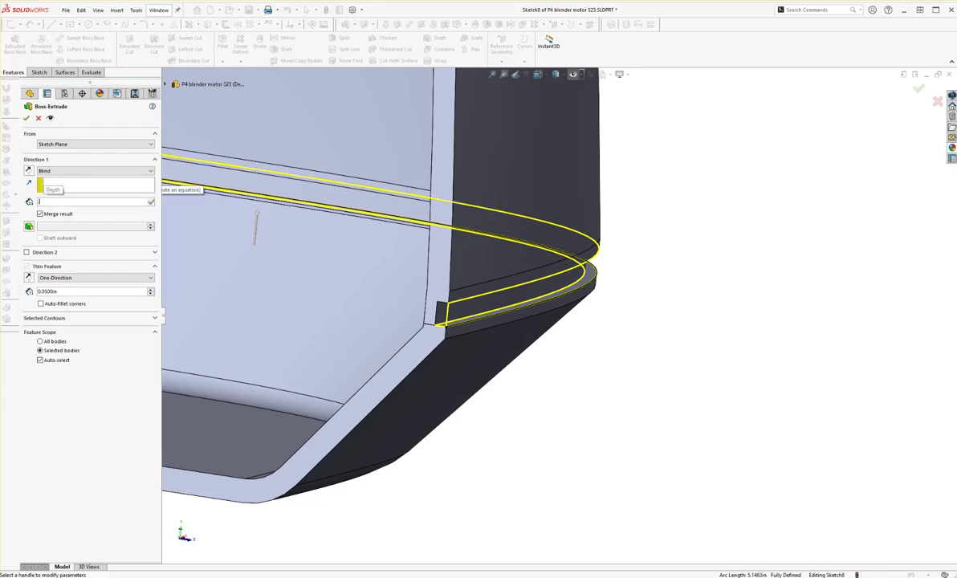
type("0")
key("Tab")
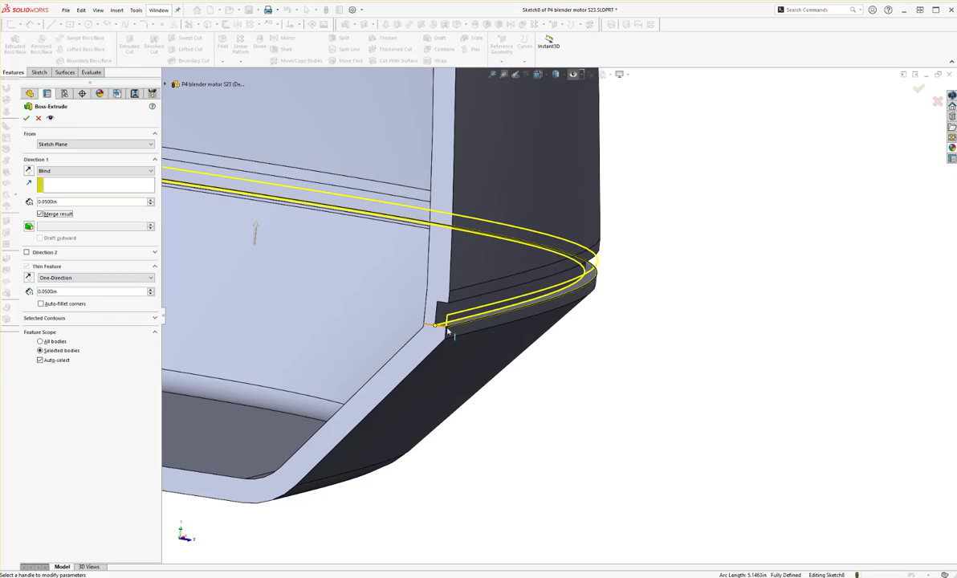
Keep the thin wall inward over the rim, limit the feature scope to the lower housing body, and complete the extrude.
scroll(447, 331, "down", 5)
middle_click_drag(501, 342, 517, 309)
left_click(28, 278)
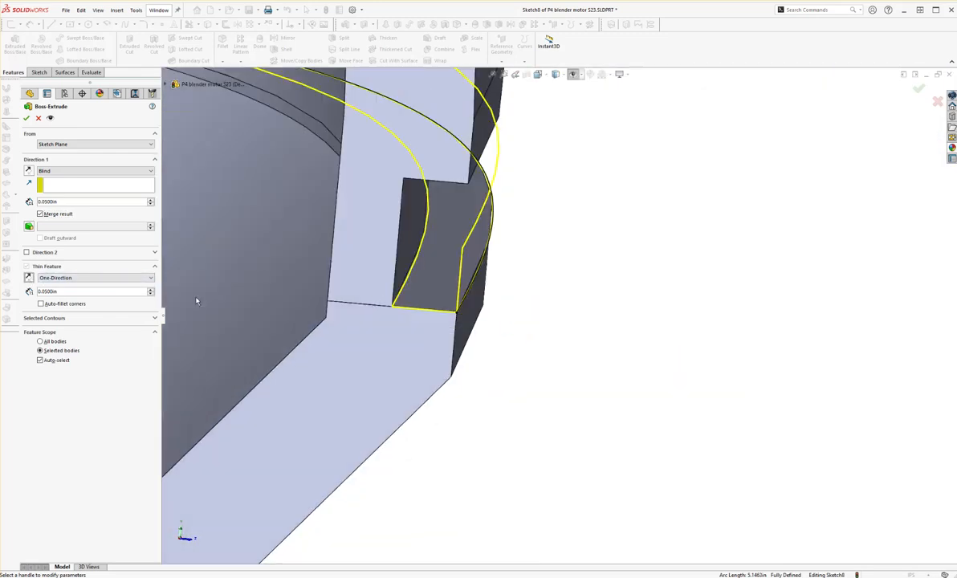
left_click(40, 362)
middle_click_drag(280, 385, 430, 384)
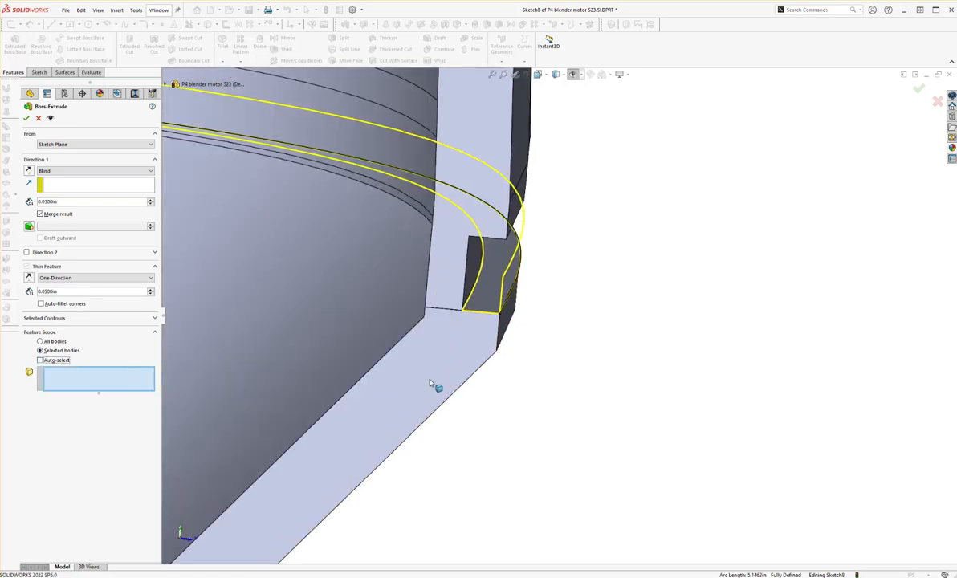
left_click(373, 308)
left_click(26, 119)
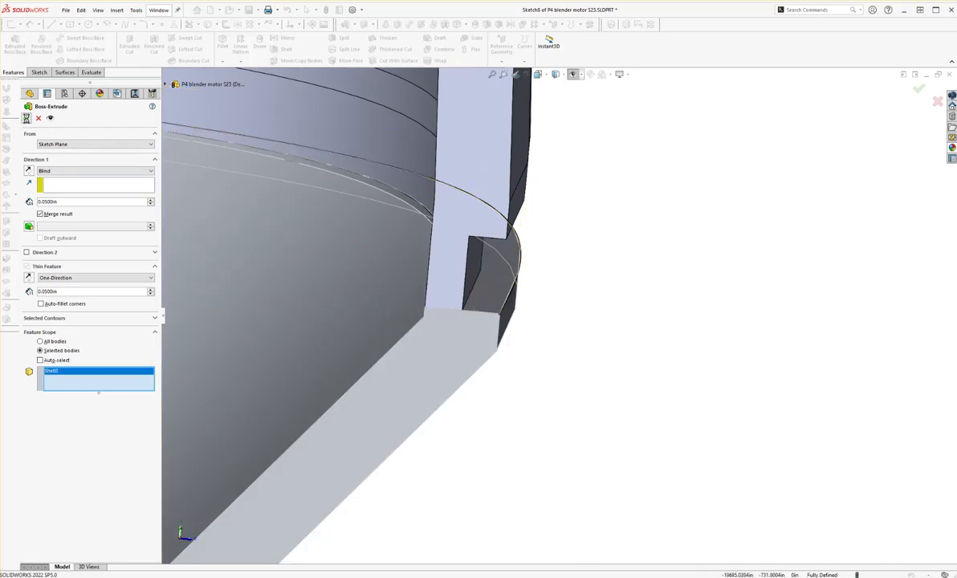
Examine the interlocking lip's cross-section and the remaining outer gap between the upper and lower housings.
scroll(544, 382, "up", 2)
middle_click_drag(544, 382, 530, 316)
scroll(512, 280, "down", 6)
scroll(531, 317, "up", 3)
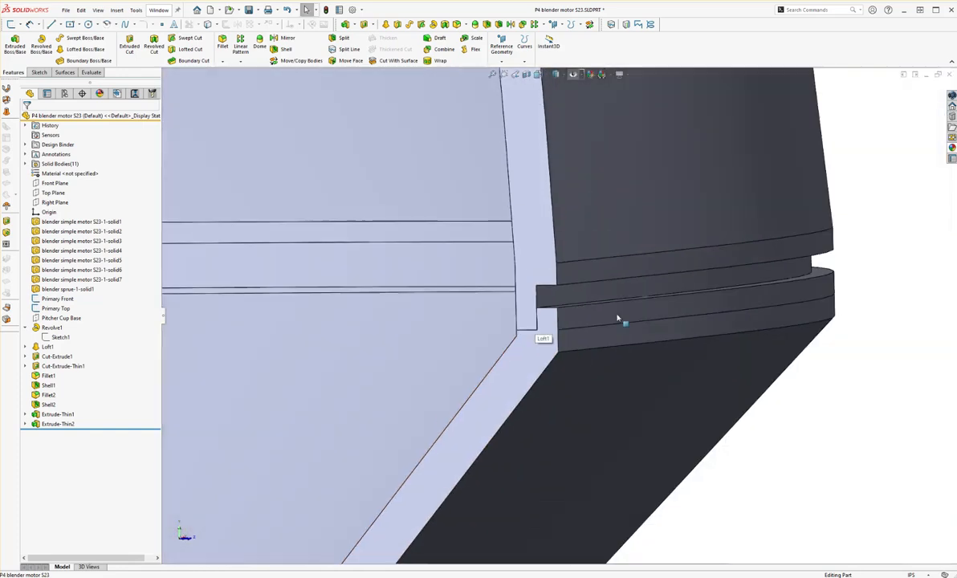
middle_click_drag(679, 305, 701, 220)
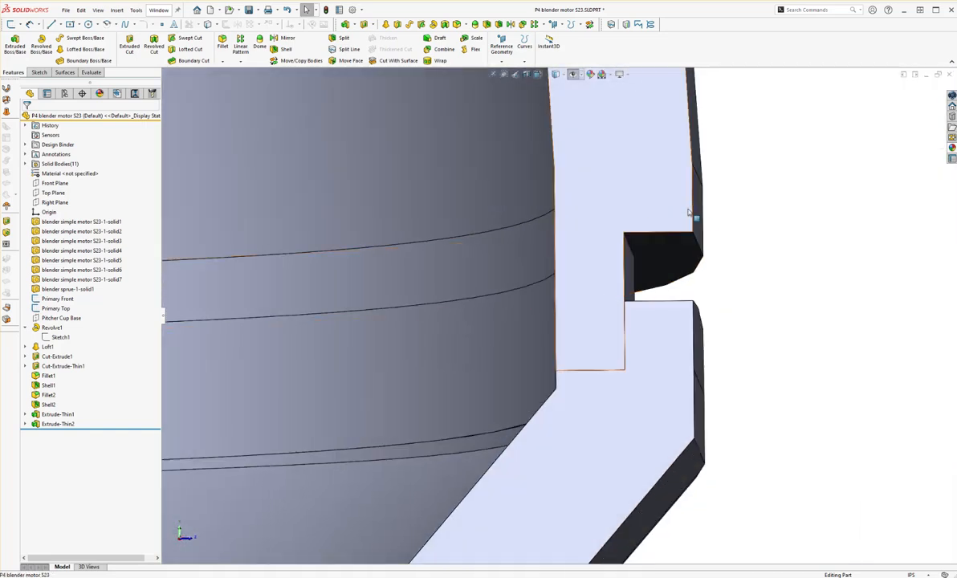
middle_click_drag(603, 290, 704, 310)
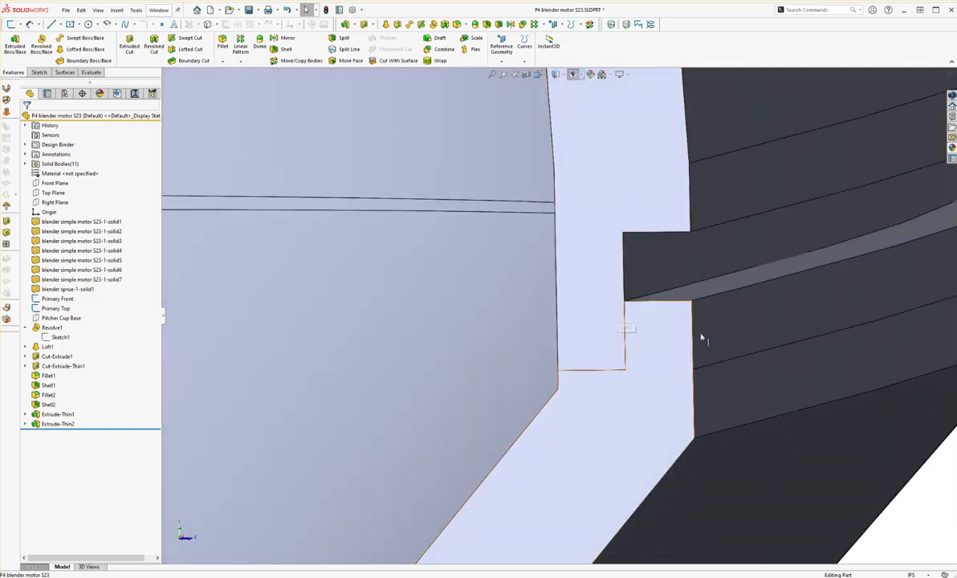
middle_click_drag(707, 243, 684, 305)
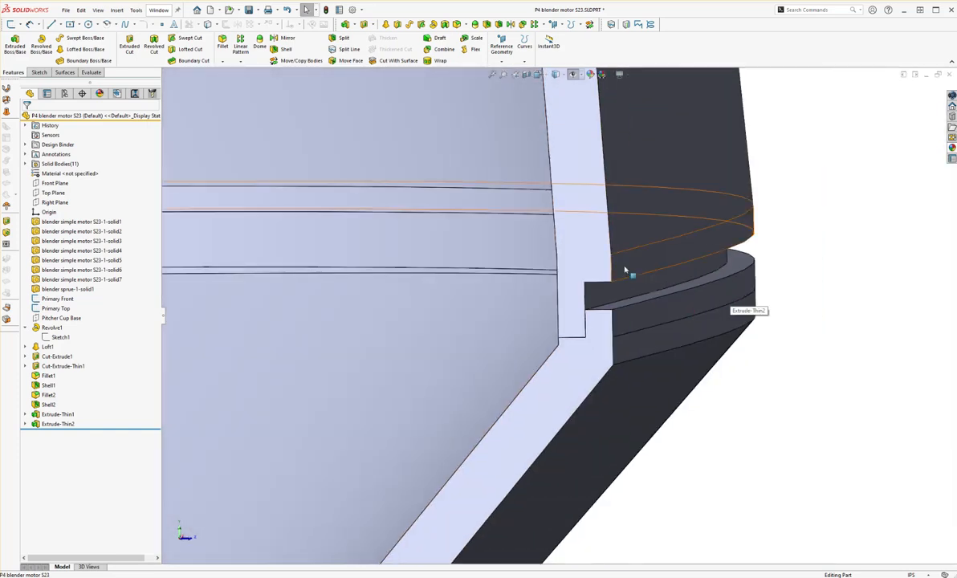
scroll(611, 331, "down", 3)
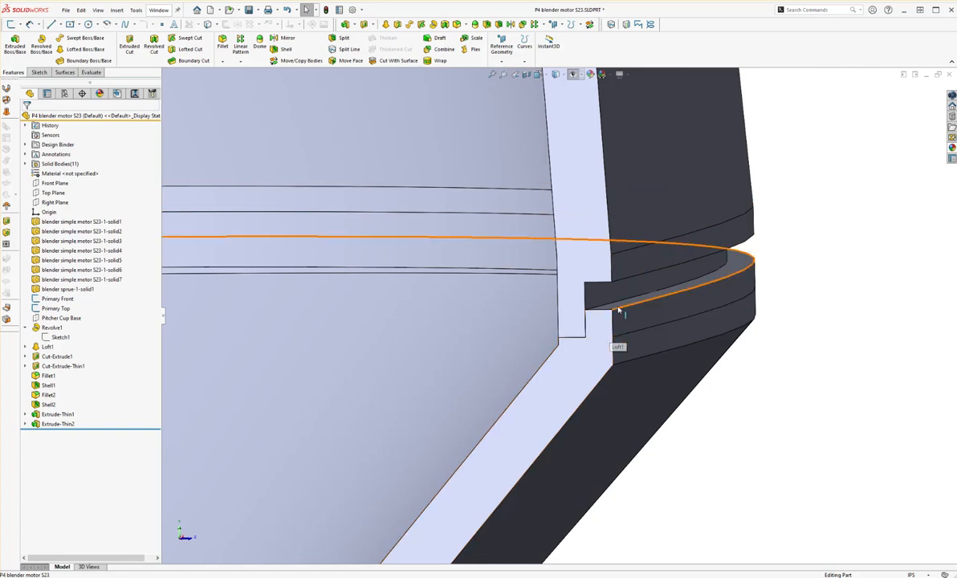
middle_click_drag(601, 345, 608, 308)
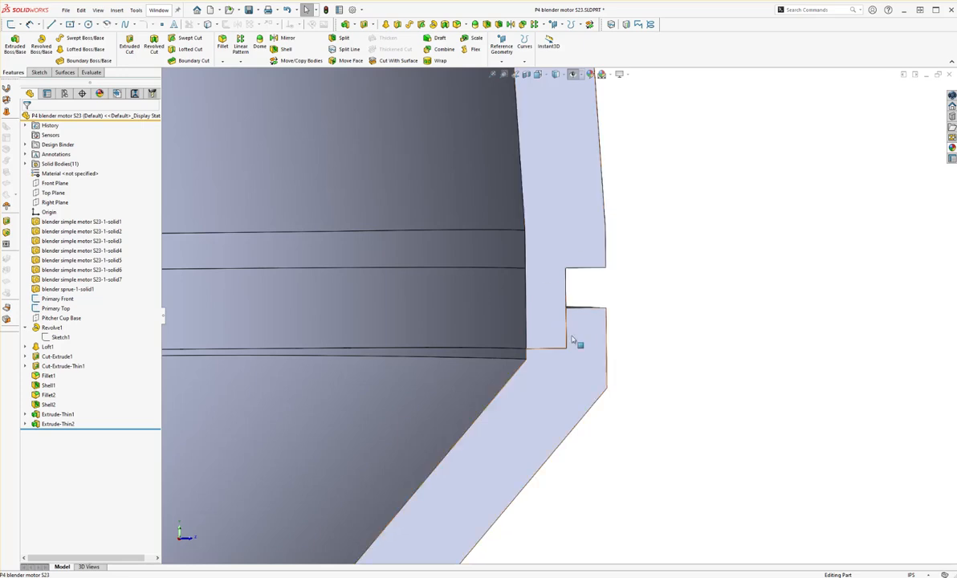
middle_click_drag(557, 327, 559, 288)
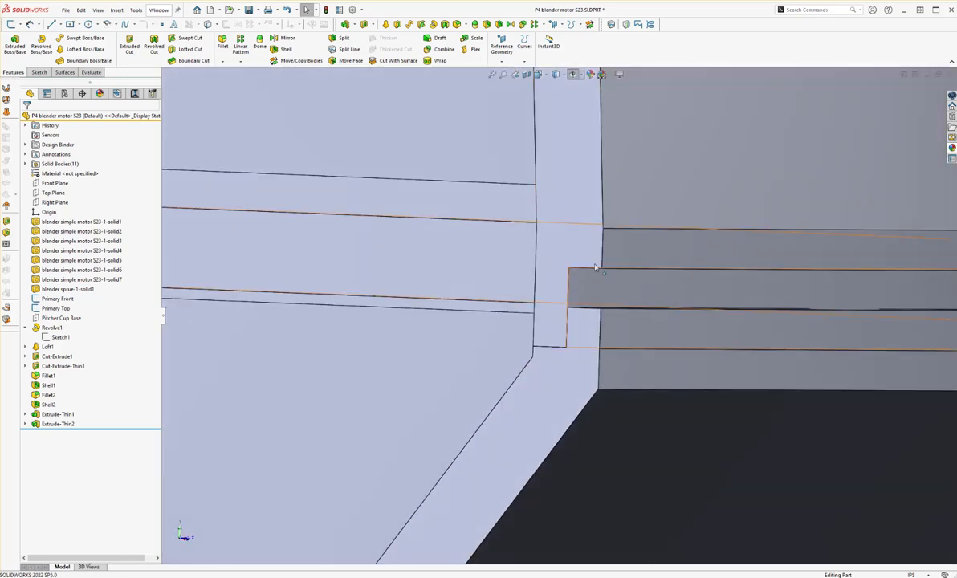
scroll(610, 289, "up", 5)
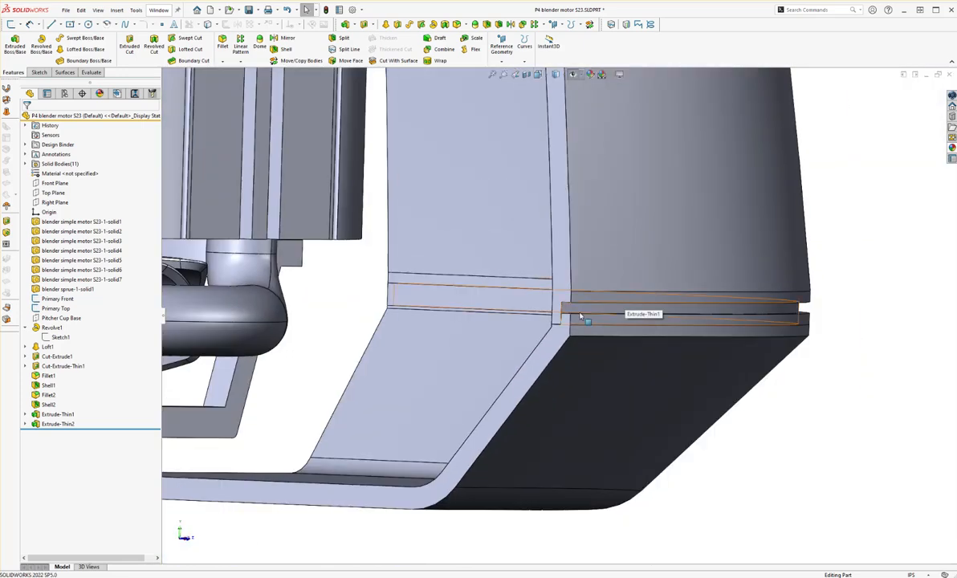
scroll(580, 315, "down", 5)
middle_click_drag(579, 317, 561, 330)
scroll(554, 329, "down", 5)
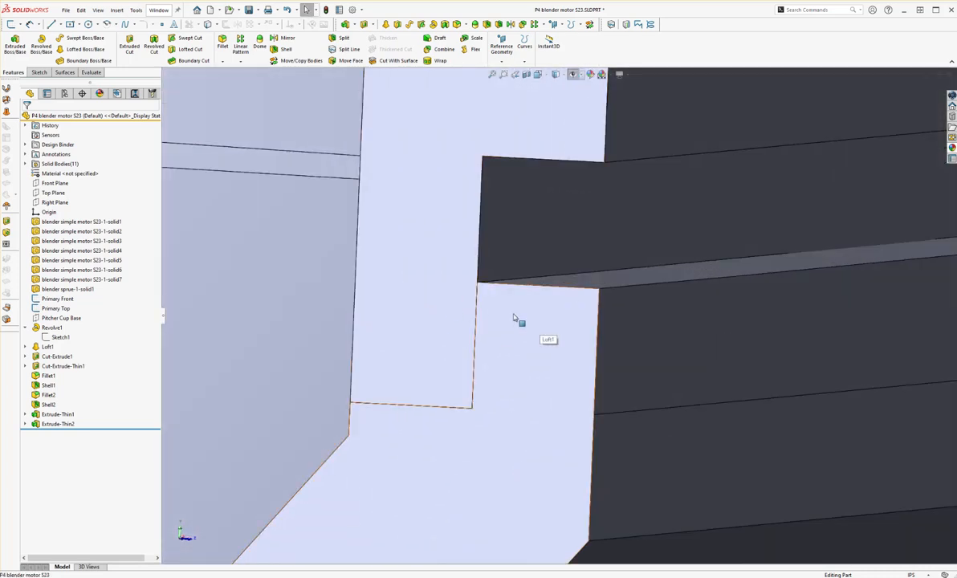
scroll(481, 310, "up", 8)
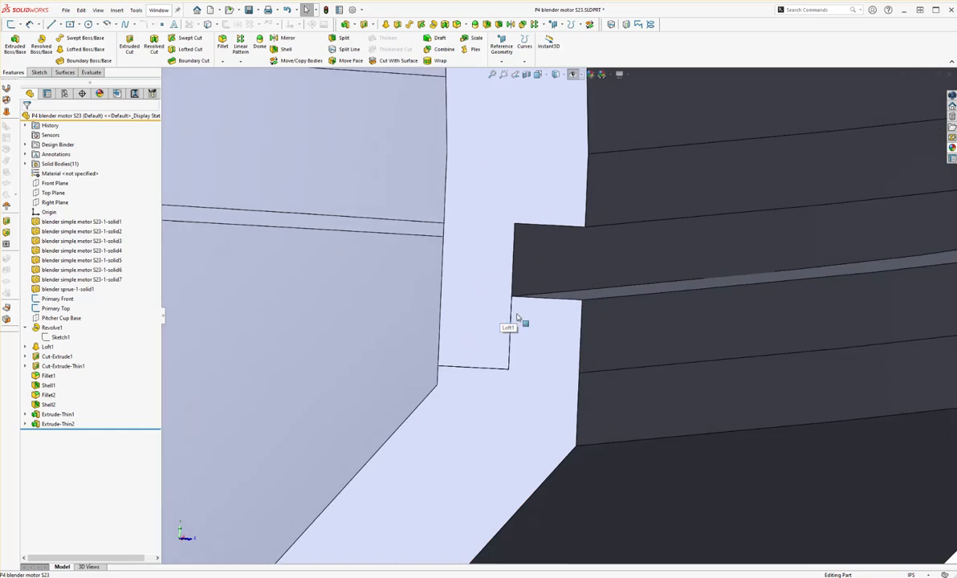
scroll(595, 311, "up", 8)
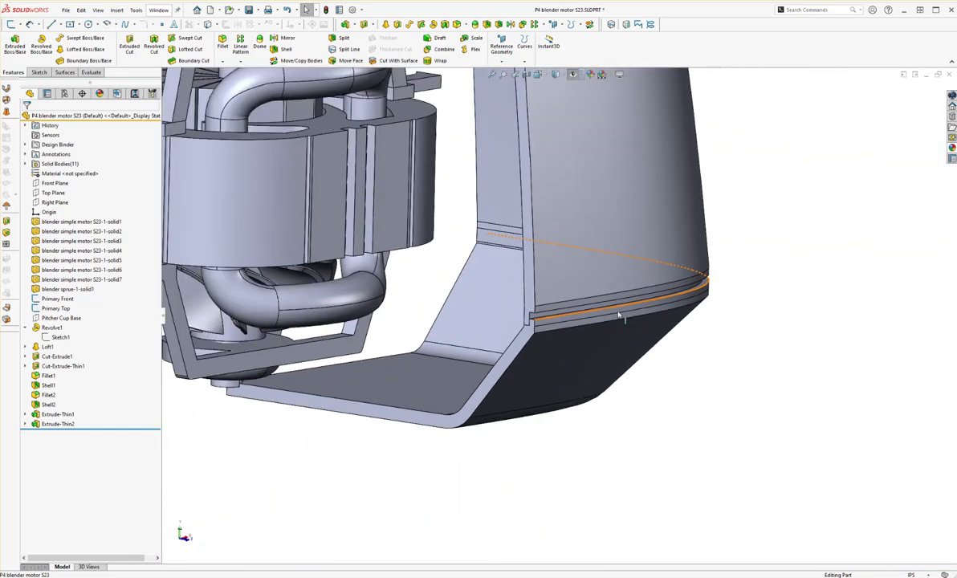
Inspect the outer parting groove with shaded display without edges, and restore shaded display with edges.
middle_click_drag(618, 315, 505, 302)
scroll(616, 305, "up", 4)
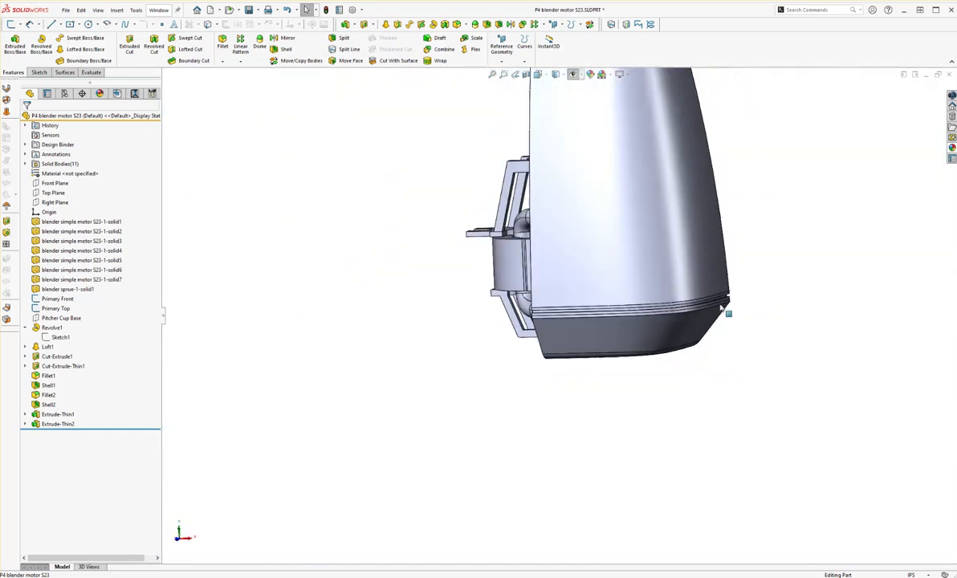
scroll(726, 310, "down", 4)
left_click(556, 74)
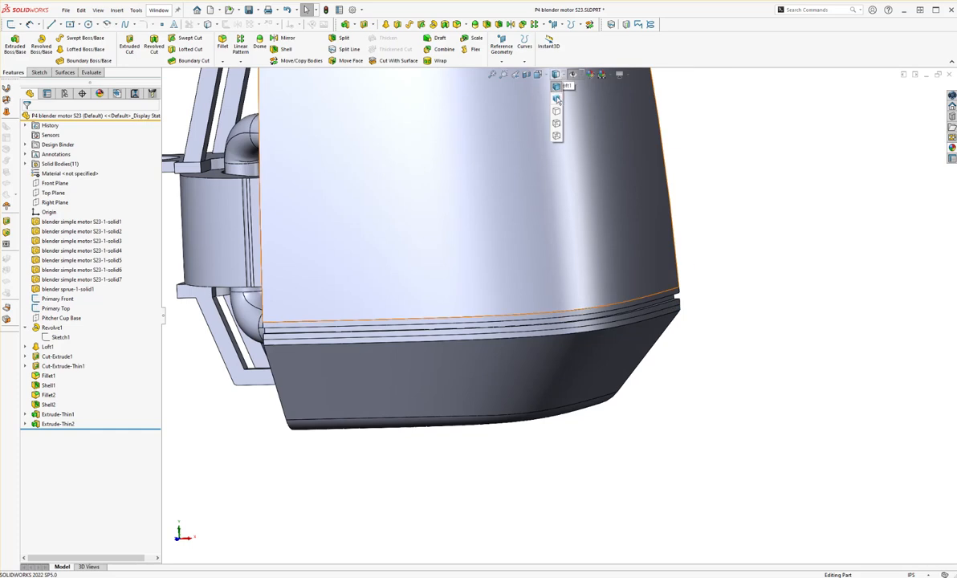
left_click(556, 99)
scroll(608, 256, "up", 4)
mouse_move(609, 256)
middle_mouse_down()
mouse_move(579, 273)
mouse_move(642, 280)
mouse_move(632, 310)
mouse_move(578, 292)
middle_mouse_up()
scroll(579, 292, "up", 3)
scroll(579, 292, "down", 6)
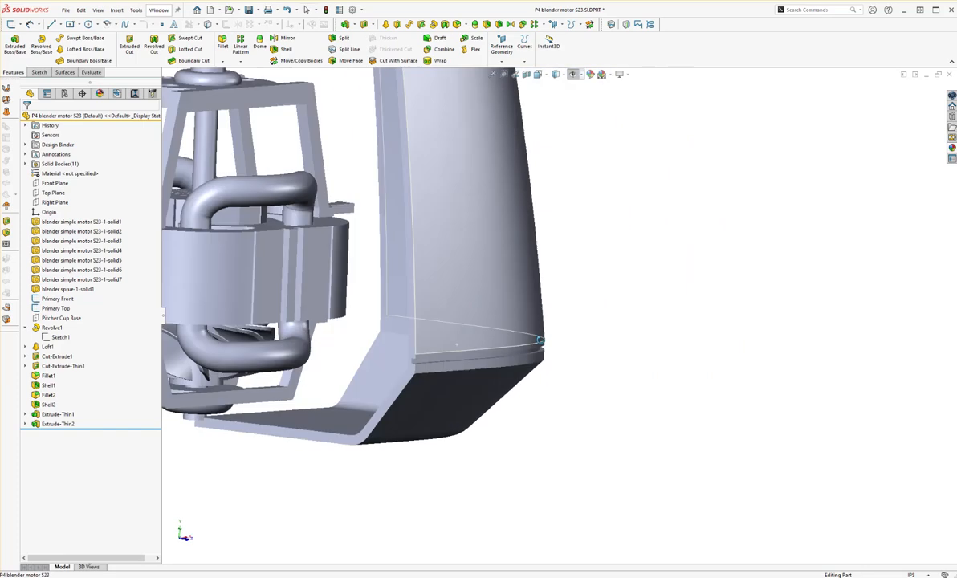
left_click(558, 77)
left_click(559, 88)
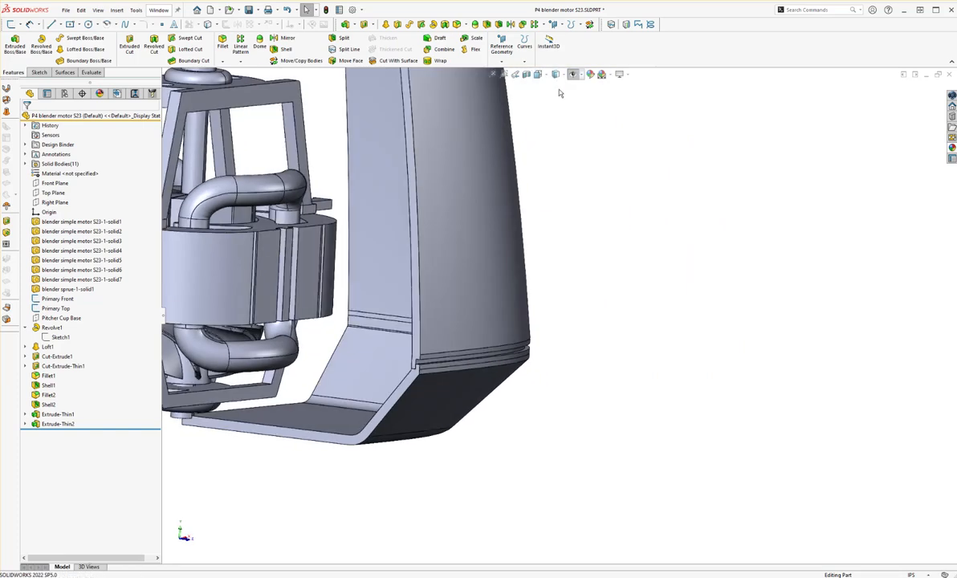
Mirror the upper and lower housing bodies about the Front Plane.
scroll(598, 303, "up", 6)
scroll(523, 308, "down", 3)
middle_click_drag(545, 366, 496, 388)
scroll(495, 389, "up", 4)
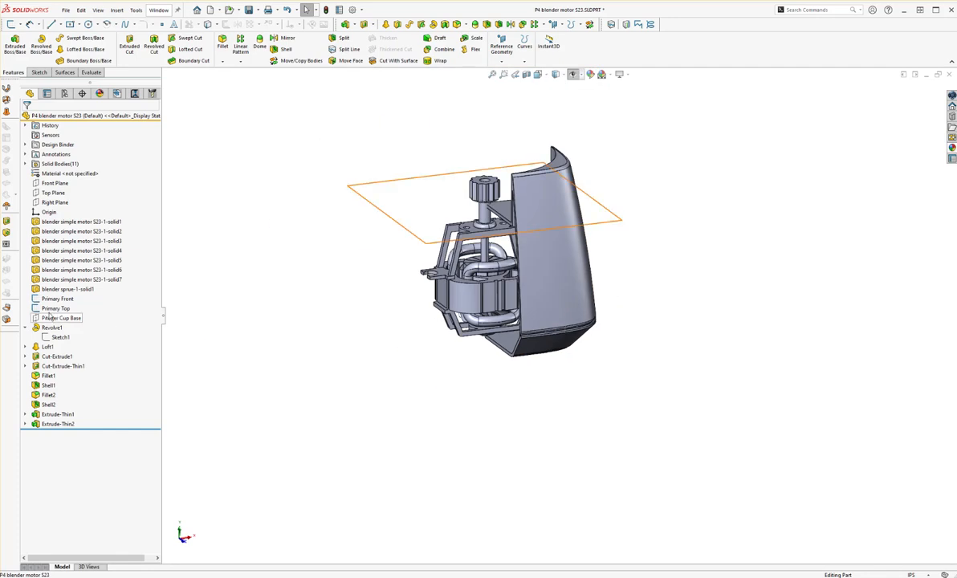
scroll(505, 229, "down", 2)
left_click(56, 203)
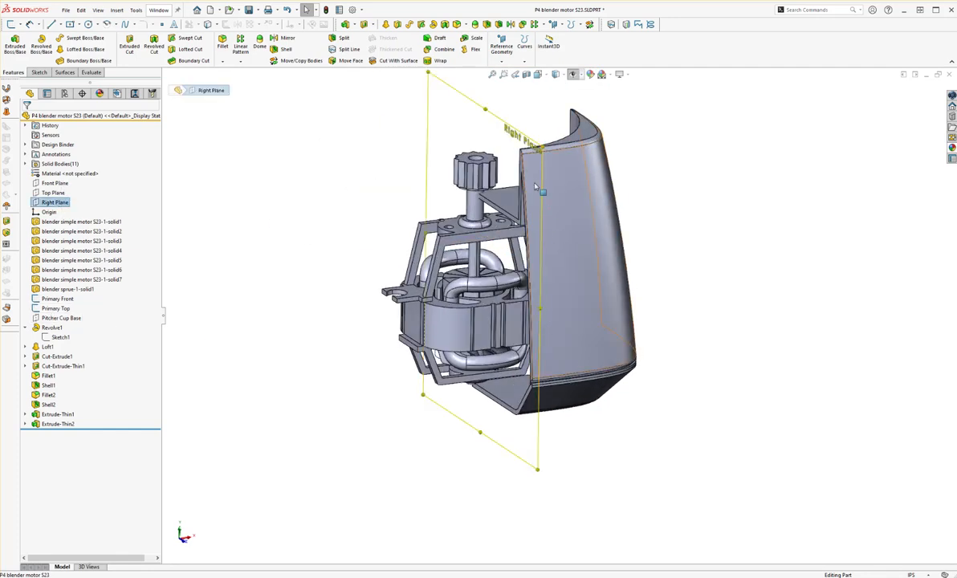
middle_click_drag(512, 281, 634, 385)
left_click(51, 183)
middle_click_drag(542, 279, 495, 244)
middle_click_drag(595, 394, 563, 268)
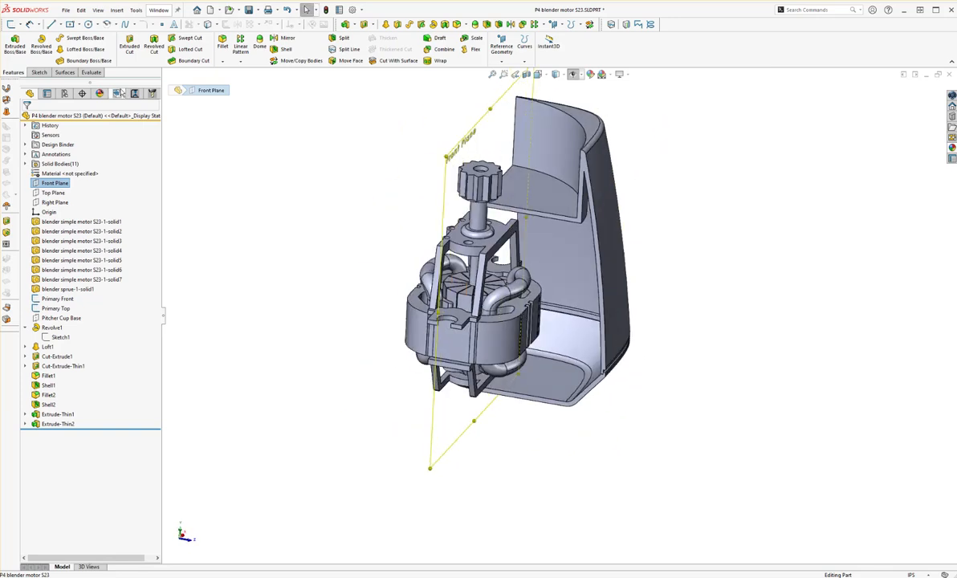
left_click(283, 38)
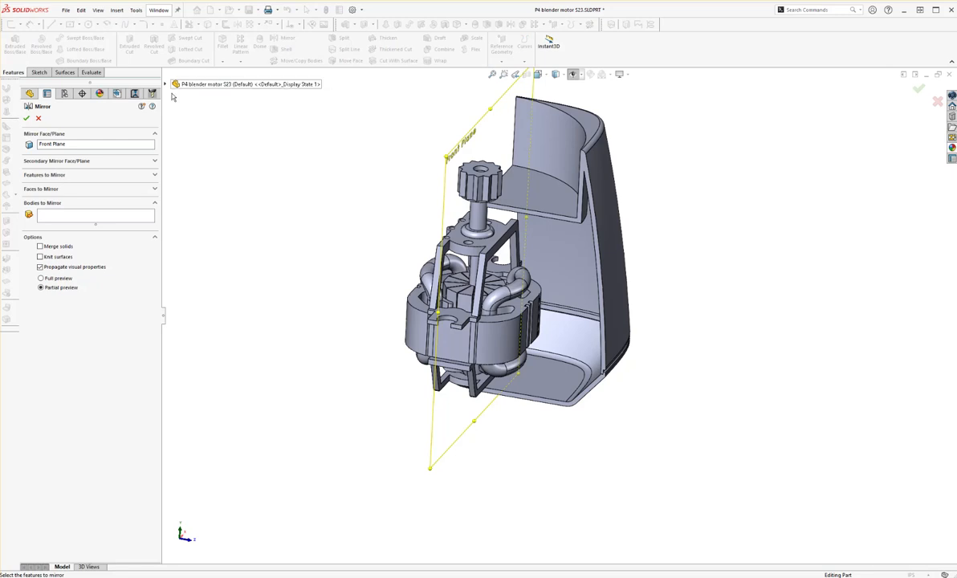
left_click(53, 218)
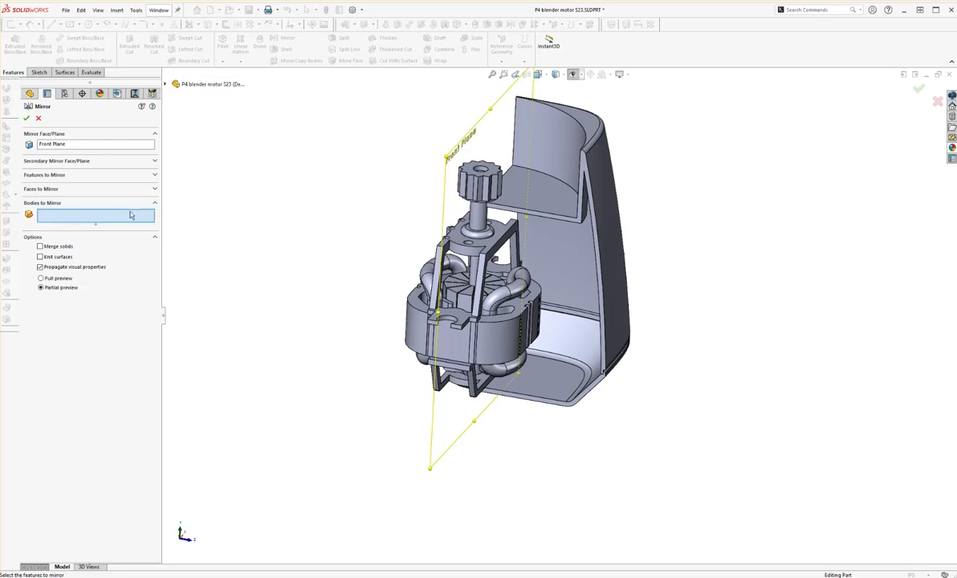
left_click(535, 177)
left_click(555, 333)
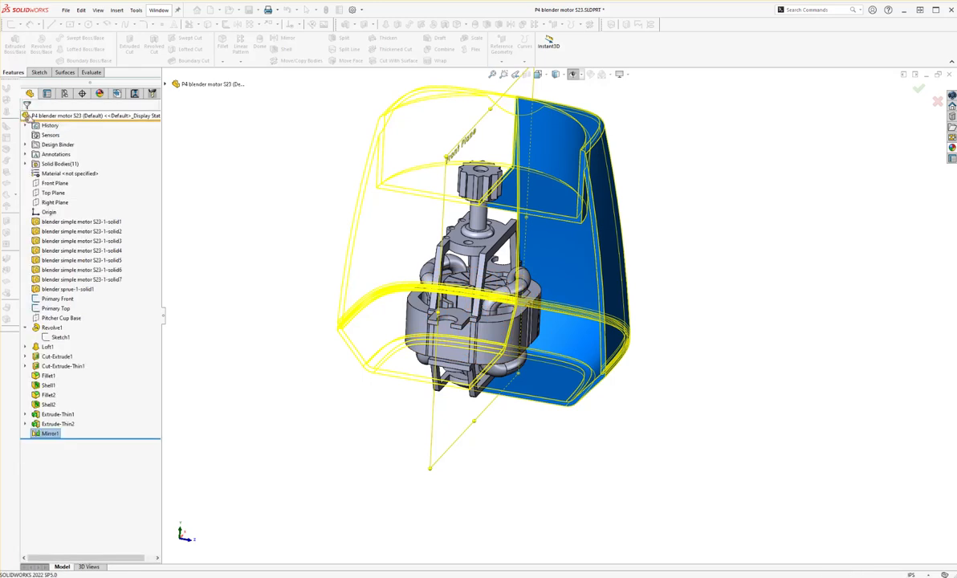
Mirror both housing halves about the Right Plane with merged solids to complete the full enclosure.
left_click(54, 202)
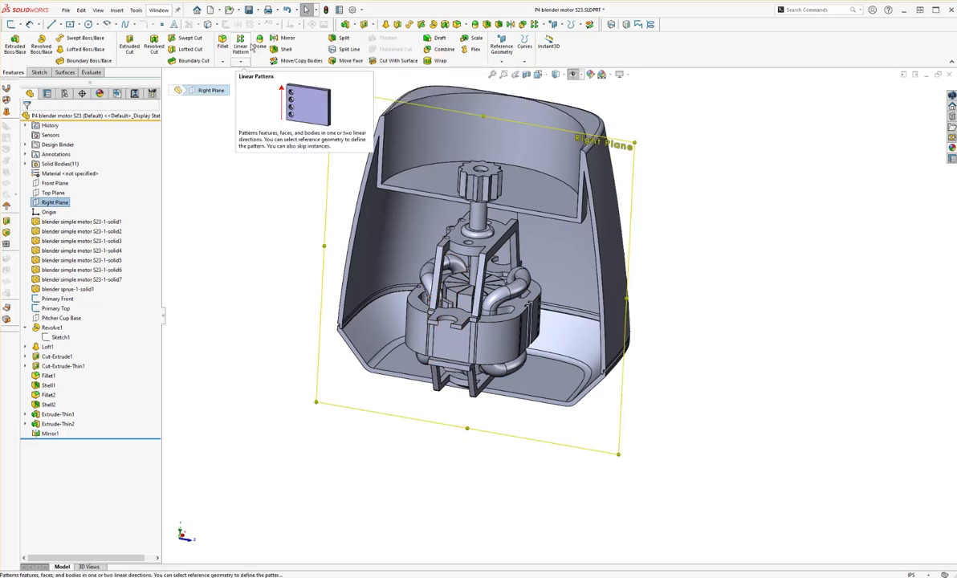
left_click(280, 38)
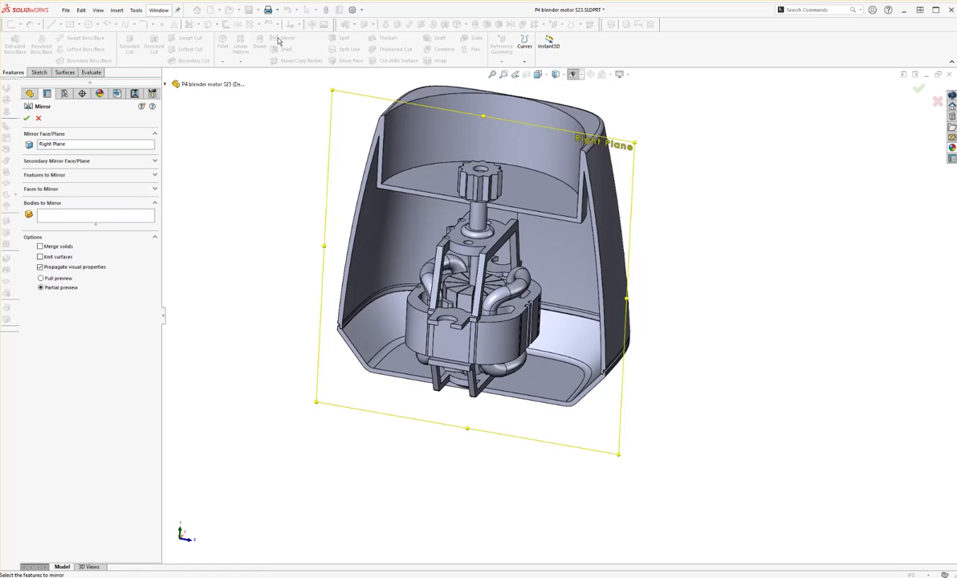
left_click(48, 213)
left_click(595, 382)
left_click(556, 359)
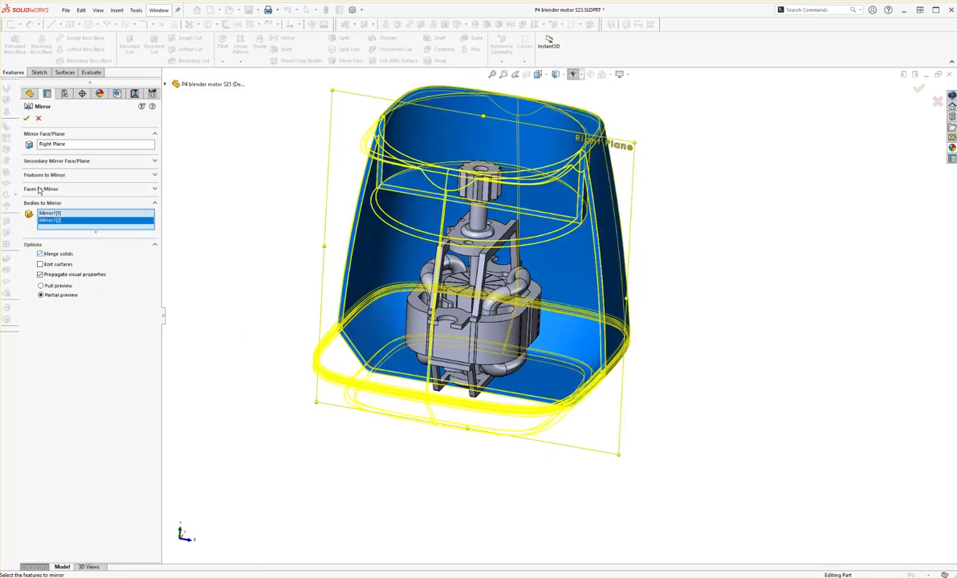
Roll the model history back to just after the second thin extrude, before both mirror features.
middle_click_drag(482, 265, 618, 443)
left_click_drag(102, 447, 99, 426)
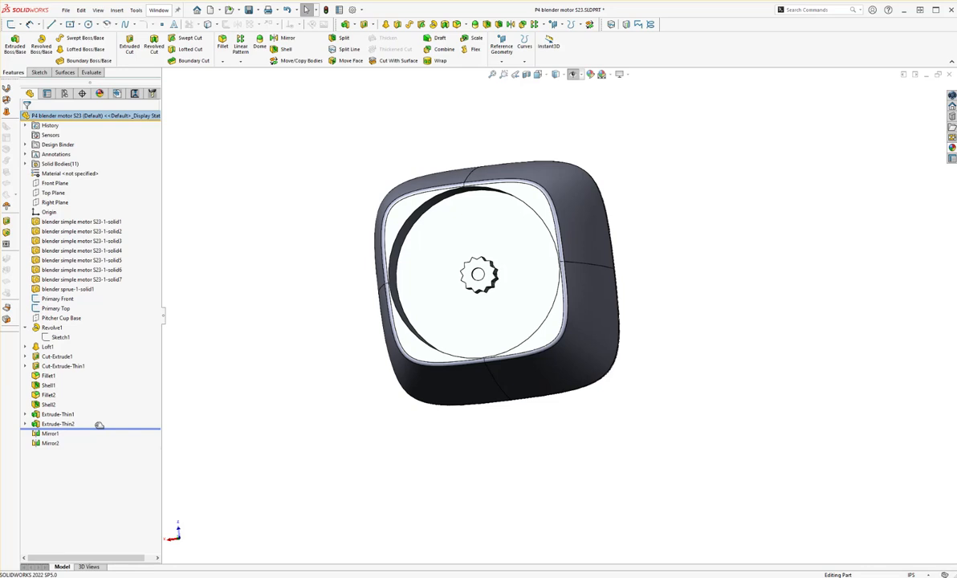
middle_click_drag(533, 346, 591, 76)
scroll(445, 338, "down", 6)
middle_click_drag(470, 336, 413, 218)
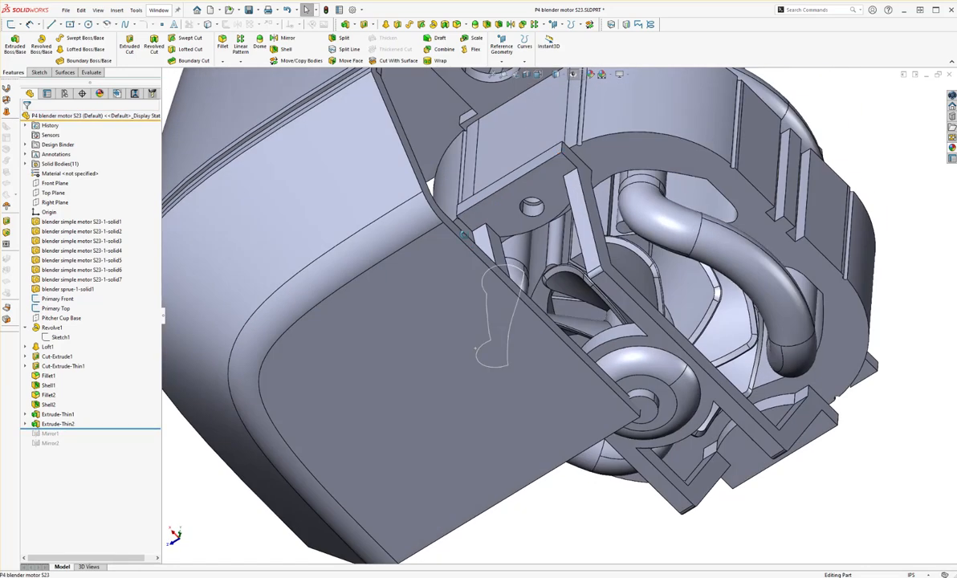
Examine the lower housing's base, sloped wall and the clearance around the motor to decide where vent openings fit.
left_click(702, 295)
middle_click_drag(676, 298, 657, 419)
scroll(682, 405, "up", 5)
left_click(657, 419)
middle_click_drag(538, 373, 474, 214)
scroll(577, 249, "down", 3)
left_click(468, 269)
middle_click_drag(457, 277, 361, 377)
left_click(361, 377)
middle_click_drag(362, 302, 467, 385)
left_click(367, 203)
left_click(467, 384)
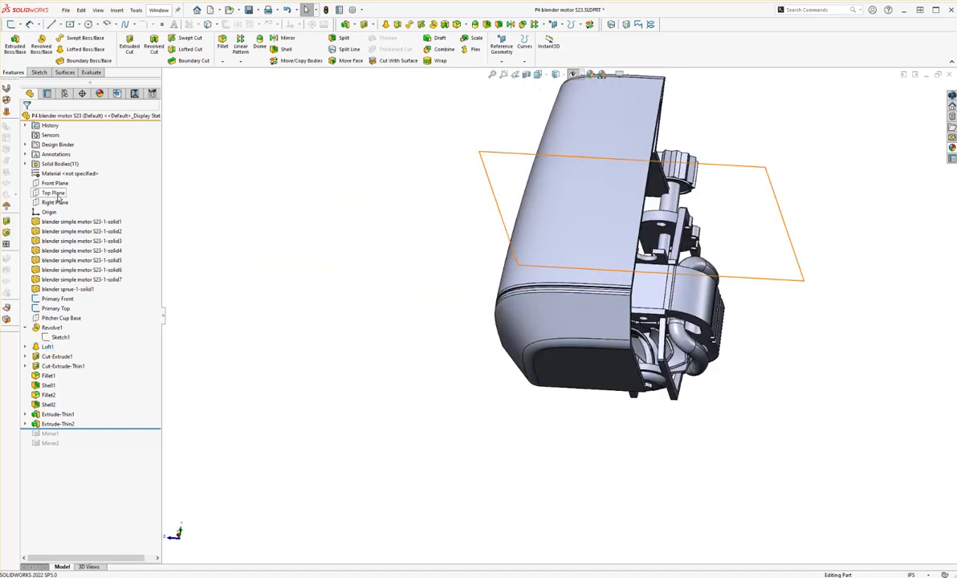
Start a sketch on the flat underside of the lower housing and view it straight on.
left_click(590, 357)
middle_click_drag(591, 357, 555, 335)
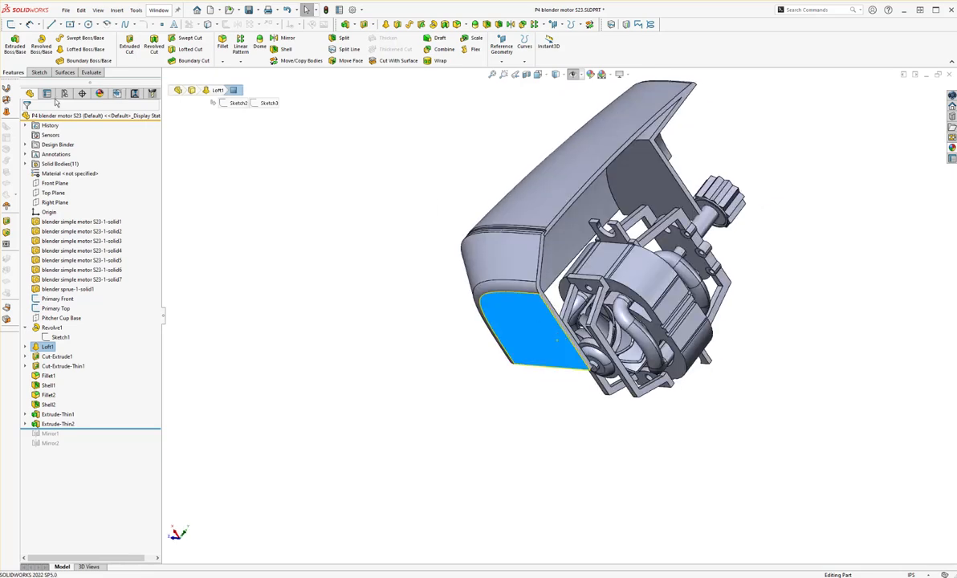
left_click(11, 25)
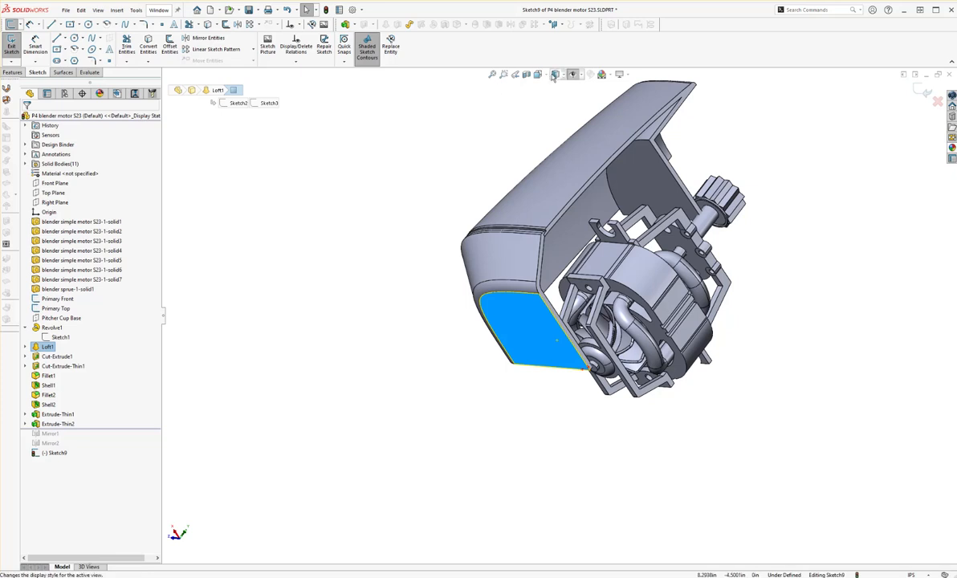
left_click(556, 74)
left_click(546, 118)
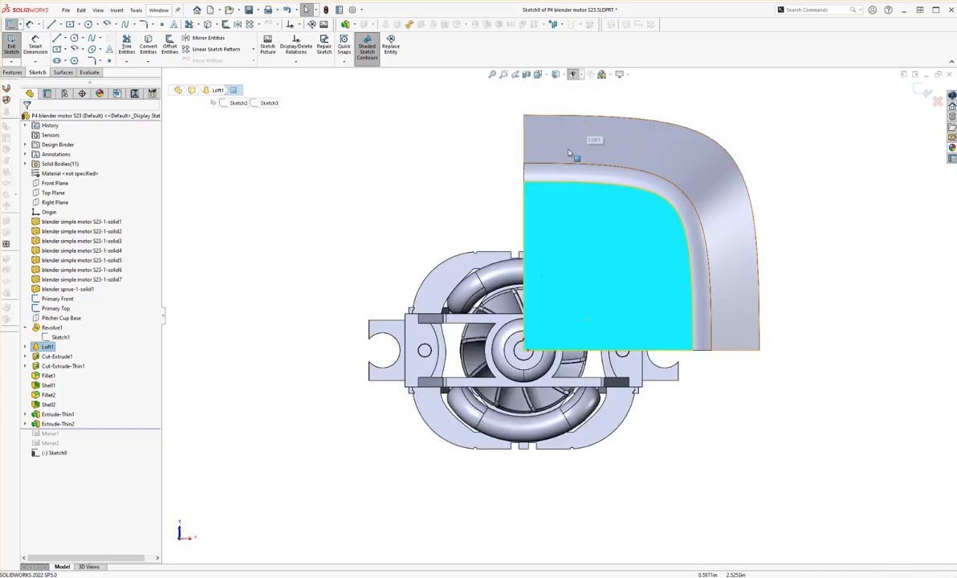
scroll(690, 329, "down", 2)
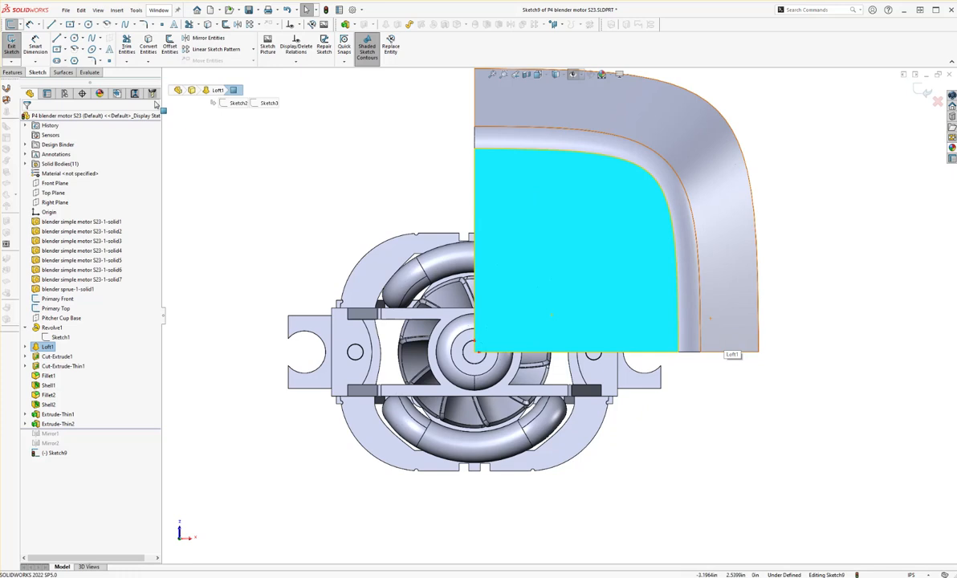
Sketch a circle about 0.26 in in diameter, centred on the cut edge of the lower housing's sloped wall.
left_click(89, 24)
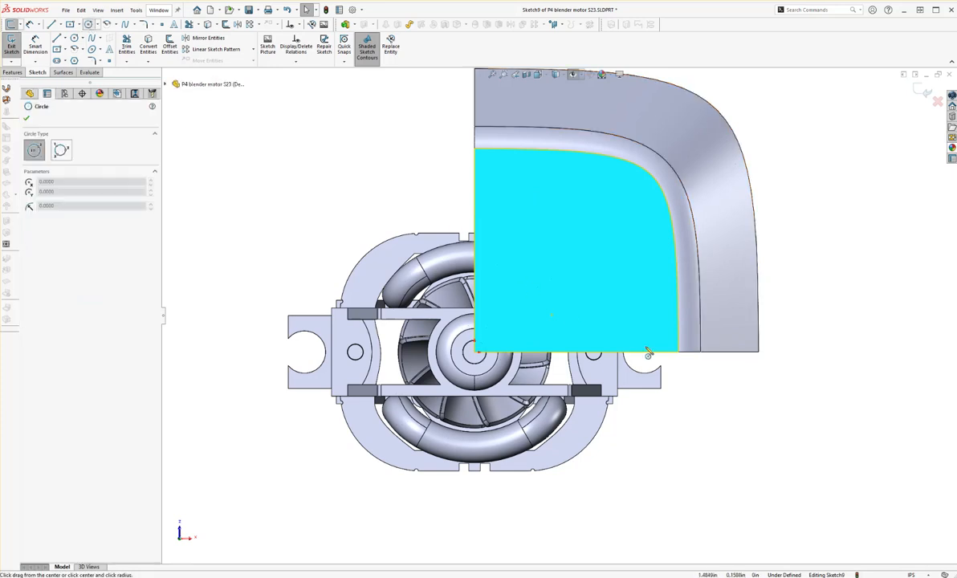
scroll(726, 371, "down", 1)
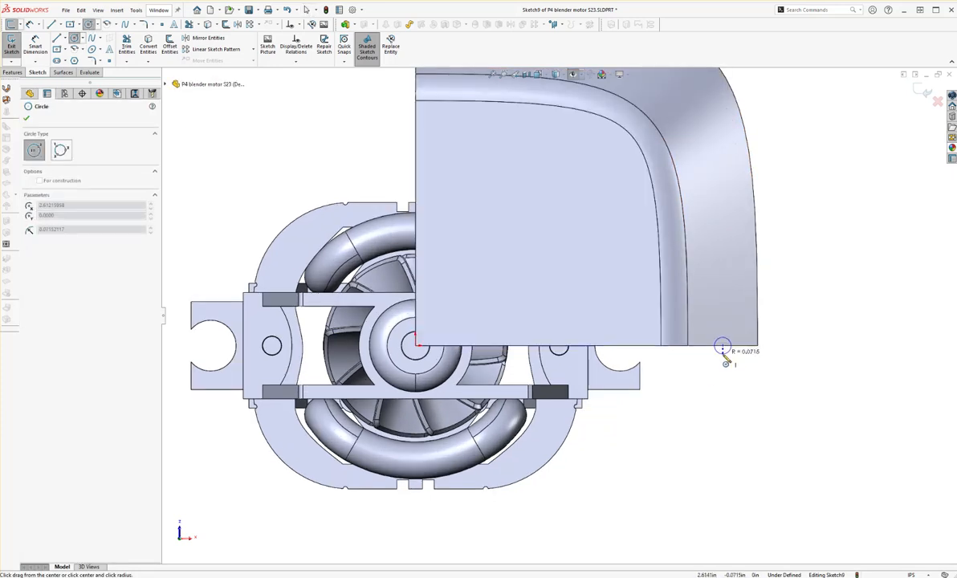
left_click(722, 345)
key("Escape")
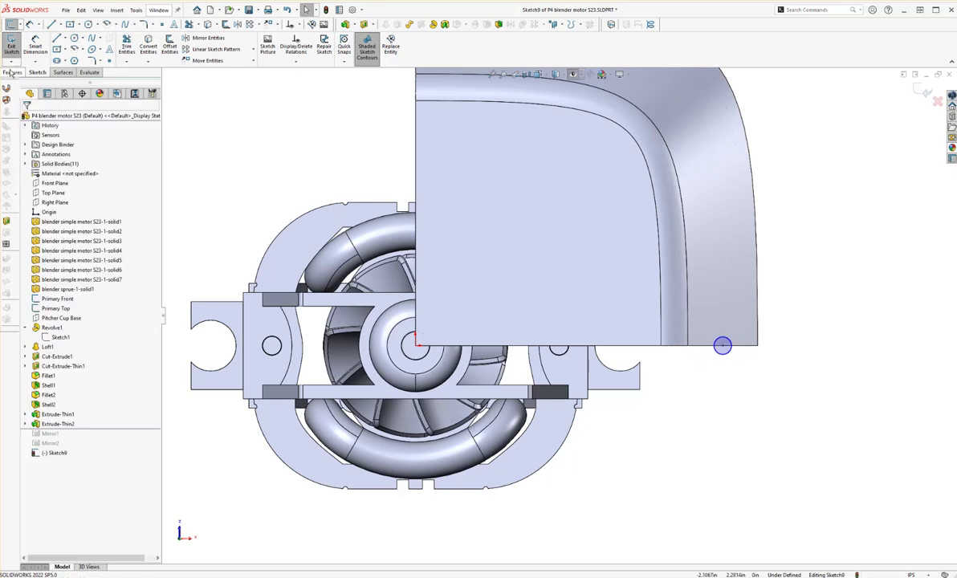
left_click(719, 353)
middle_click_drag(723, 345, 419, 432)
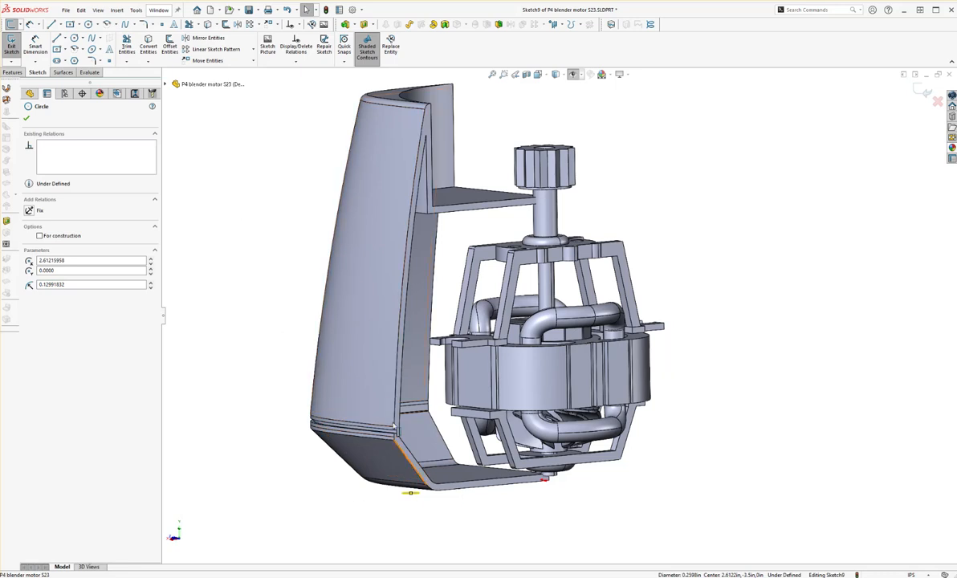
scroll(413, 495, "down", 6)
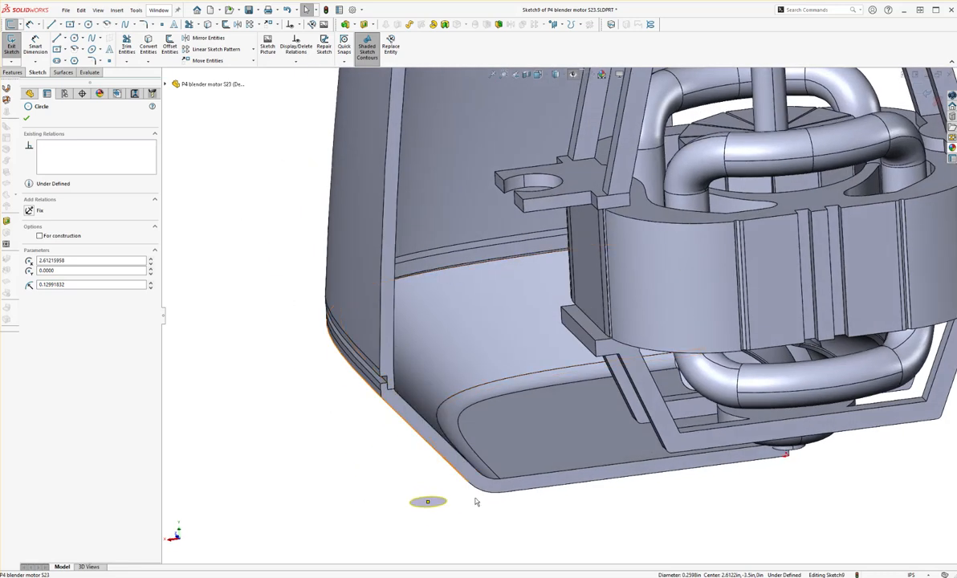
scroll(445, 475, "up", 4)
middle_click_drag(482, 472, 525, 437)
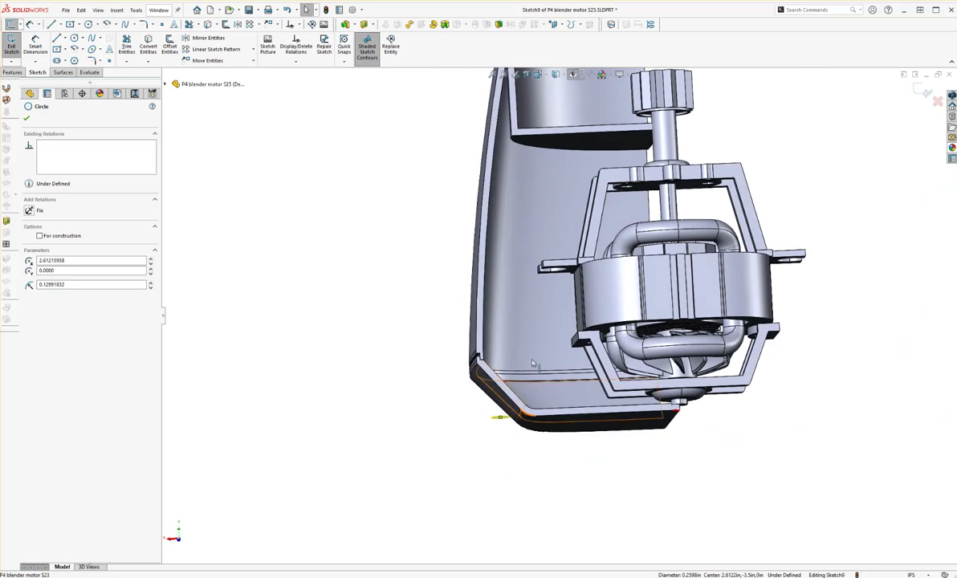
Set up an extruded cut of the circle, blind 1.33 in upward through the sloped wall.
left_click(14, 73)
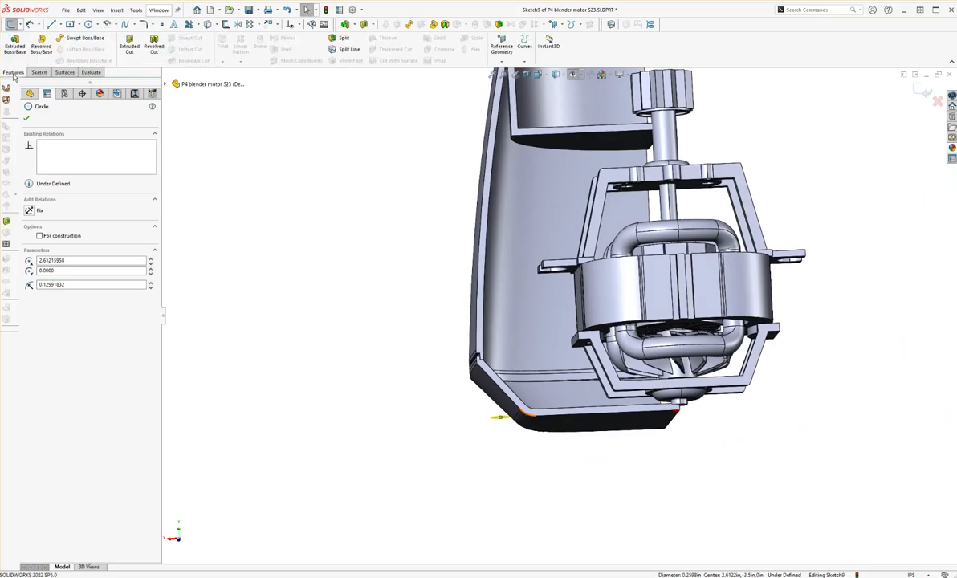
left_click(129, 42)
scroll(546, 405, "down", 3)
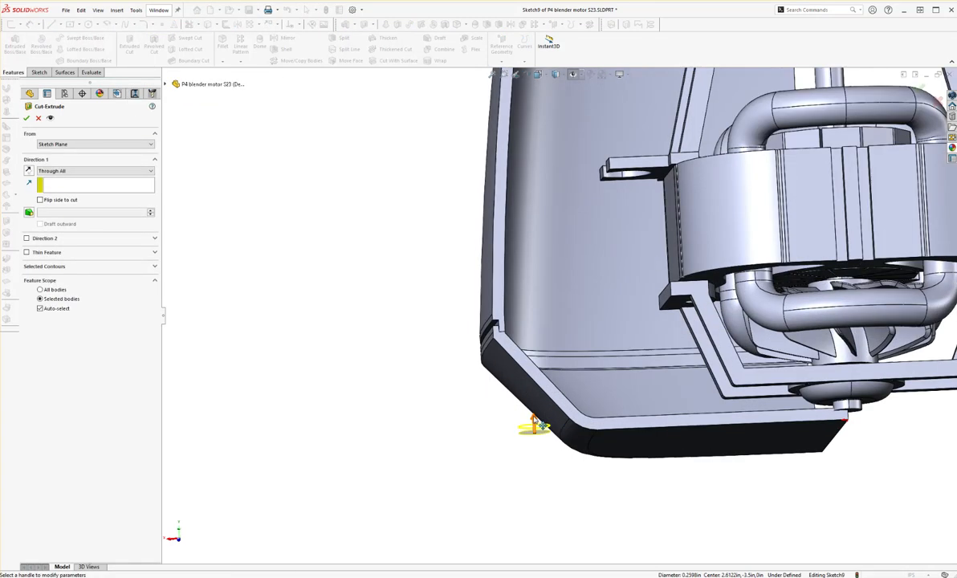
left_click(52, 171)
left_click(48, 177)
left_click_drag(532, 419, 523, 273)
middle_click_drag(531, 334, 513, 378)
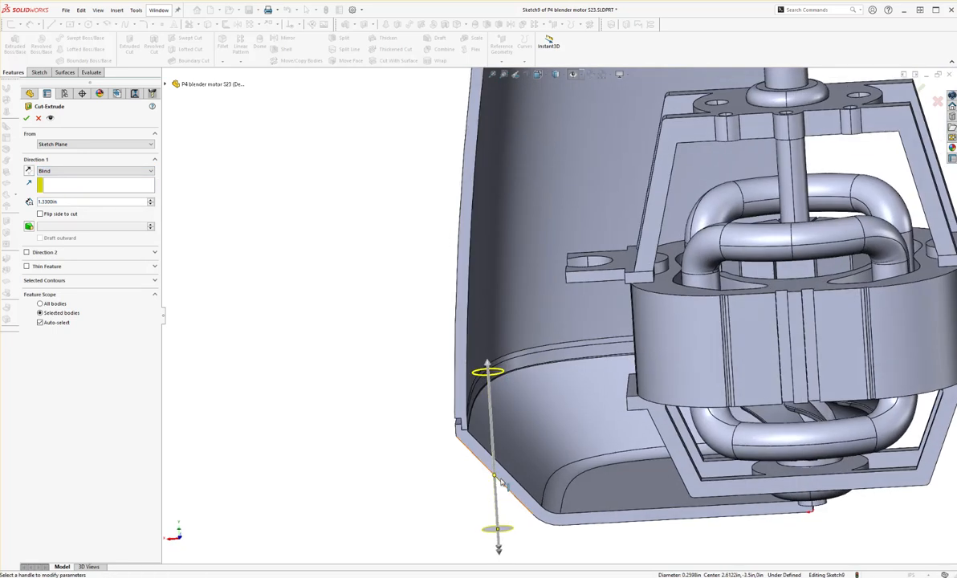
Limit the cut's feature scope to the lower housing body and complete the cut.
left_click(40, 323)
left_click(529, 479)
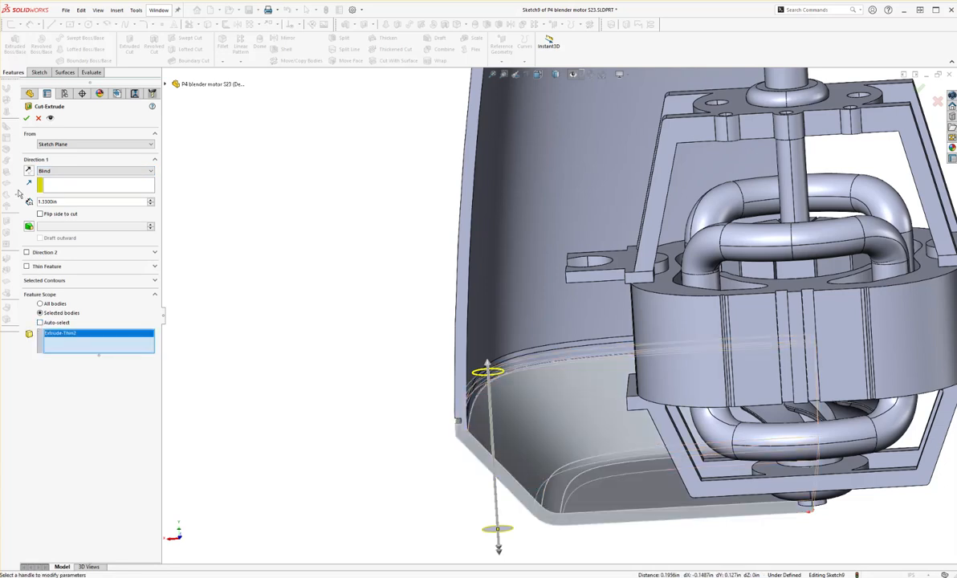
left_click(26, 118)
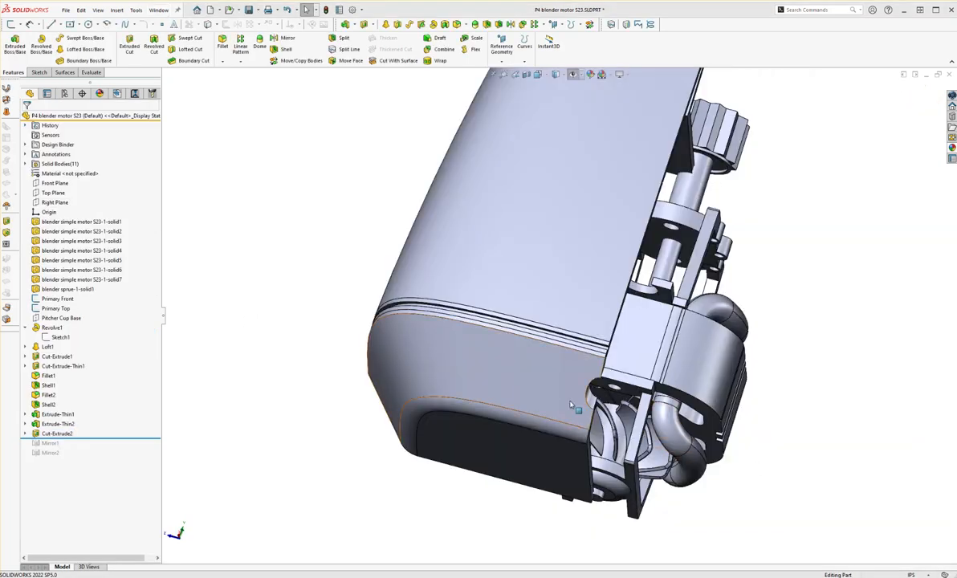
Set up a curve driven pattern that follows the curved outer edge of the lower housing's flat underside.
scroll(576, 389, "down", 2)
middle_click_drag(576, 379, 518, 295)
left_click(592, 371)
scroll(593, 371, "up", 4)
middle_click_drag(593, 371, 615, 345)
left_click(291, 242)
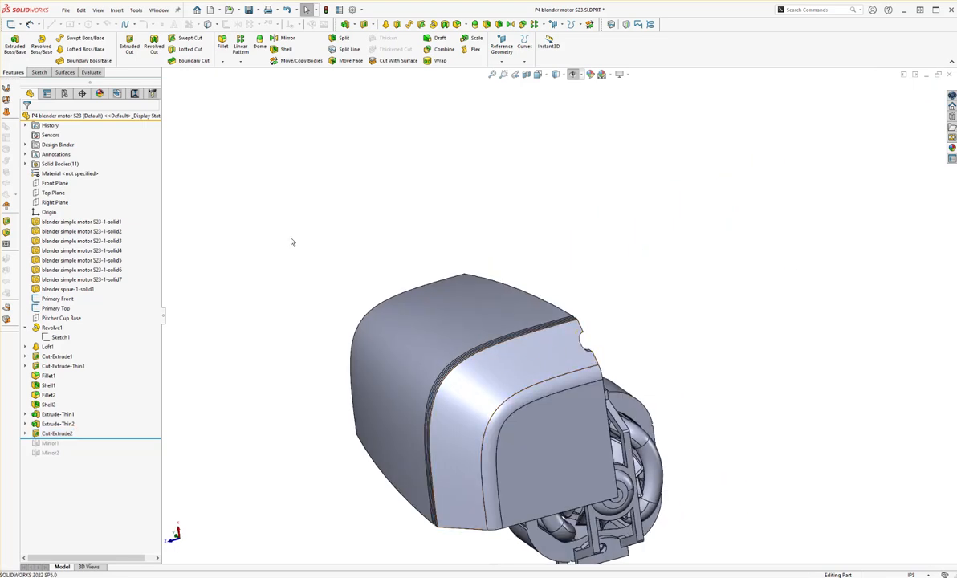
left_click(239, 63)
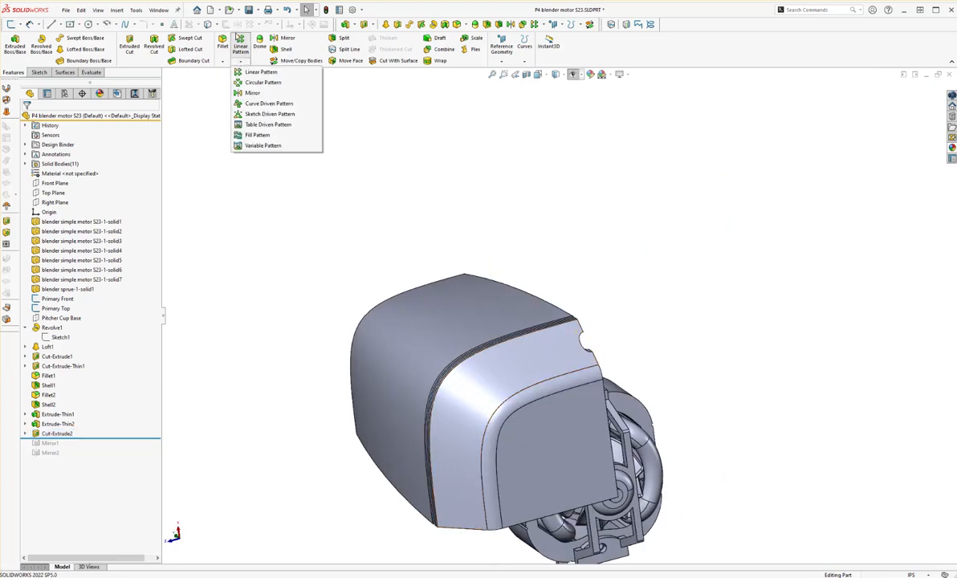
left_click(262, 105)
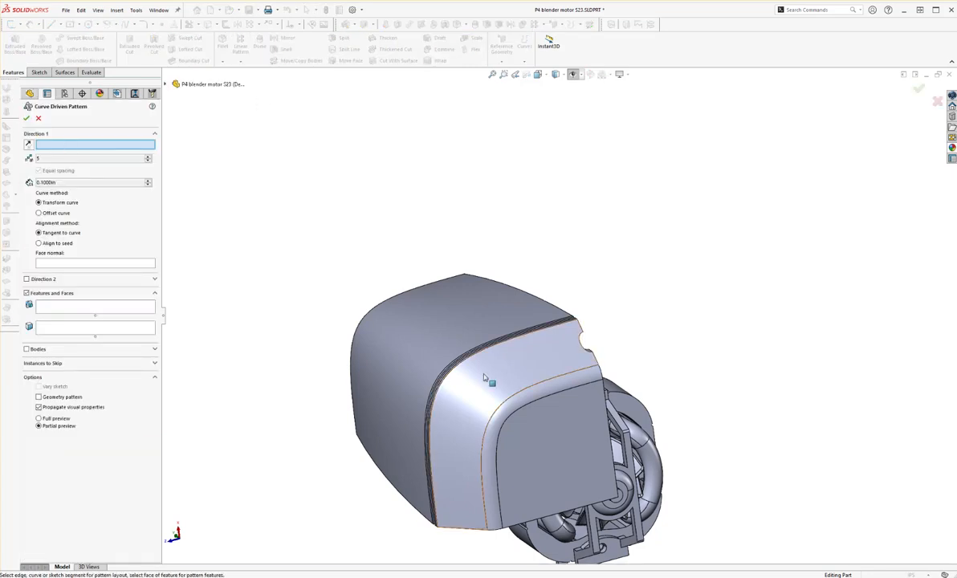
left_click(526, 410)
middle_click_drag(527, 409, 445, 398)
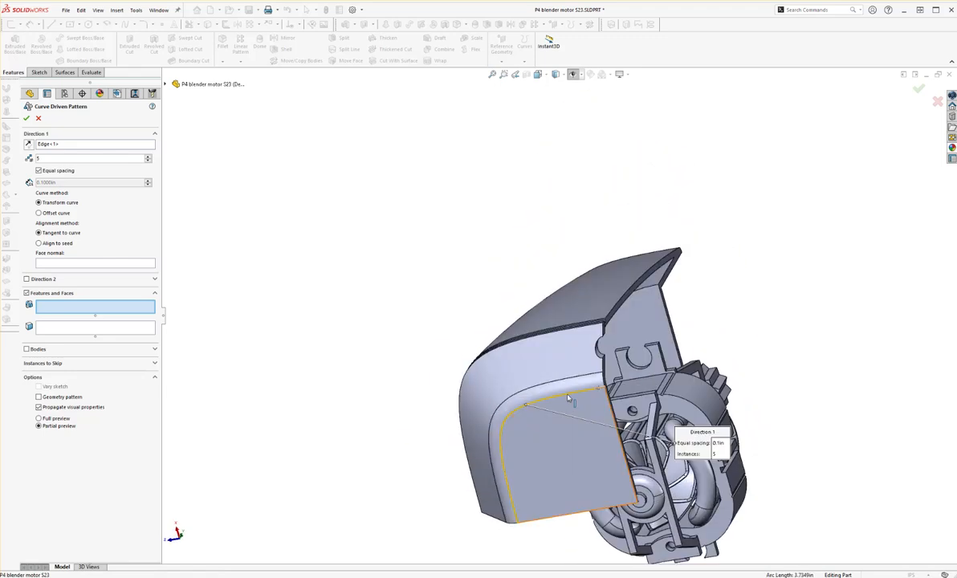
Use the circular cut in the sloped wall as the patterned feature and set the curve method to Offset curve.
scroll(658, 398, "down", 4)
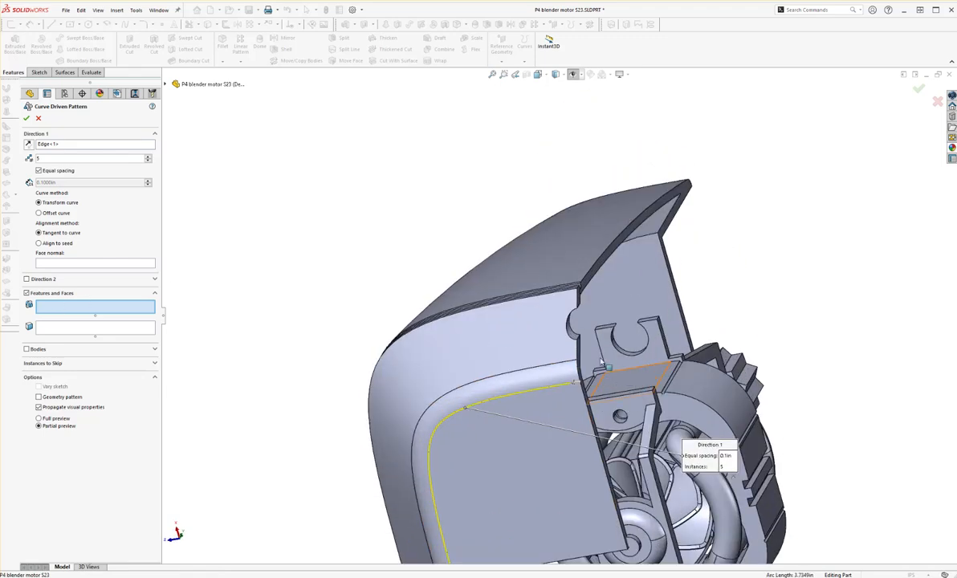
left_click(552, 316)
scroll(555, 313, "up", 3)
middle_click_drag(555, 313, 419, 338)
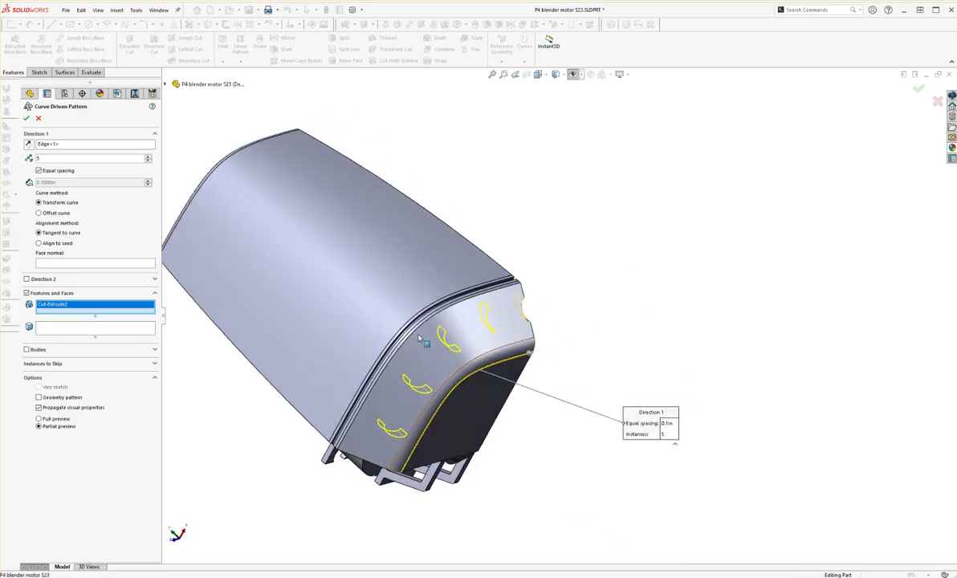
left_click(39, 212)
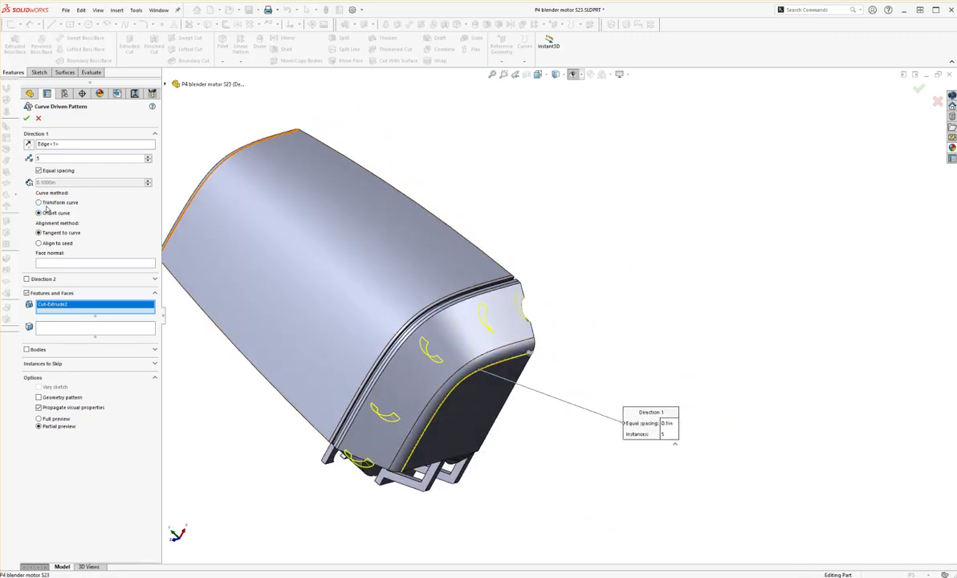
middle_click_drag(446, 367, 646, 372)
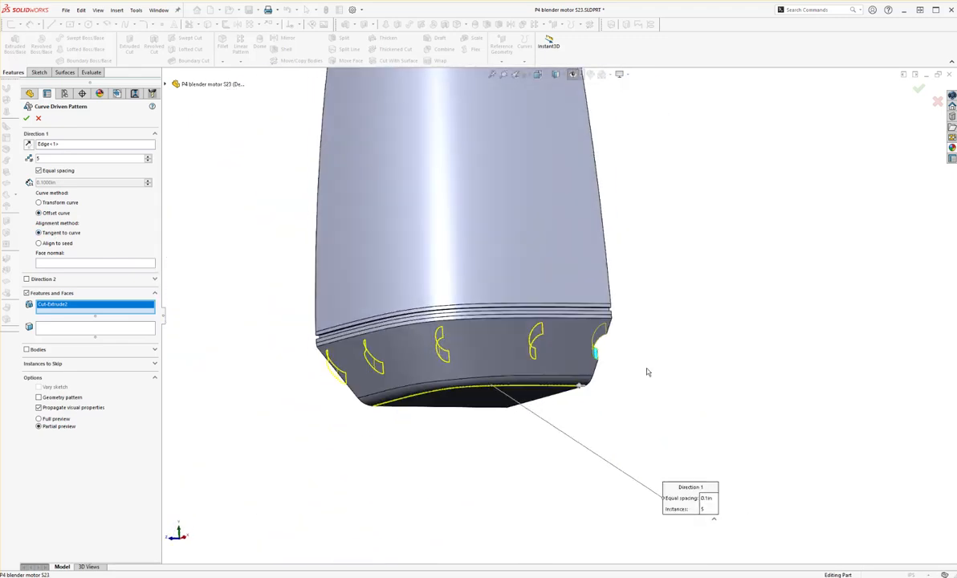
Set the curve driven pattern of the circular vent cut to 8 instances and complete it.
left_click(148, 157)
left_click(148, 157)
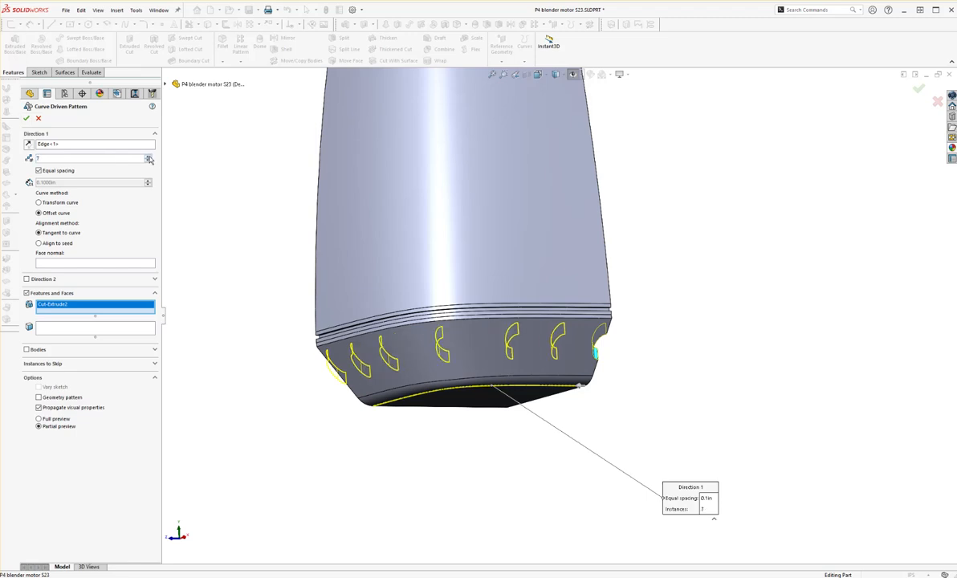
left_click(148, 157)
left_click(28, 119)
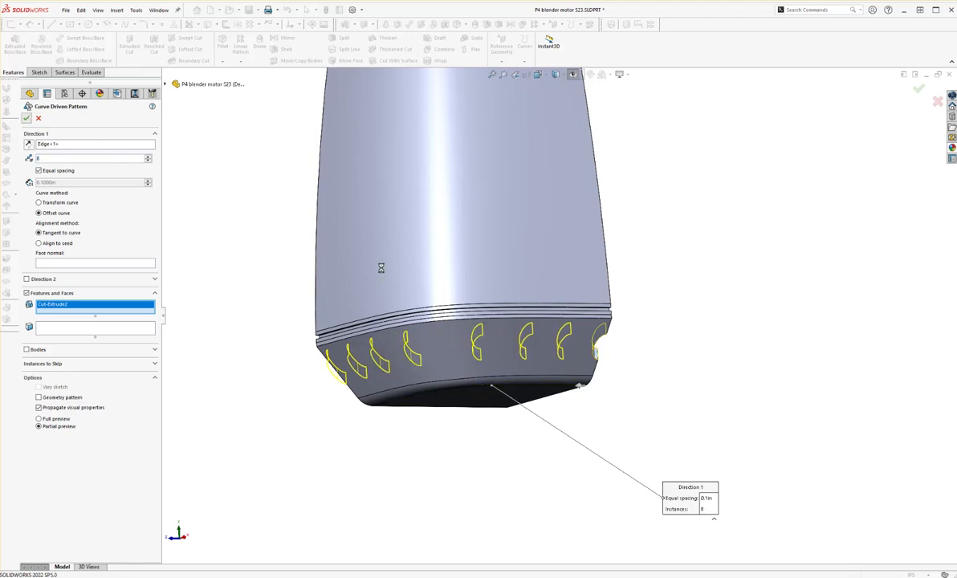
middle_click_drag(506, 375, 526, 385)
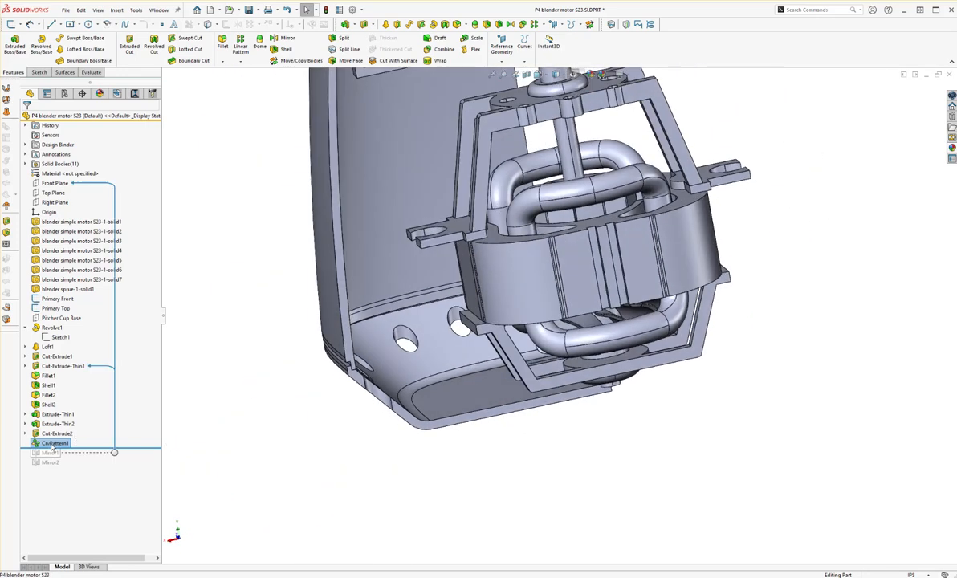
Roll the feature history forward to include the first mirror feature and hide the upper housing body.
left_click_drag(91, 447, 91, 453)
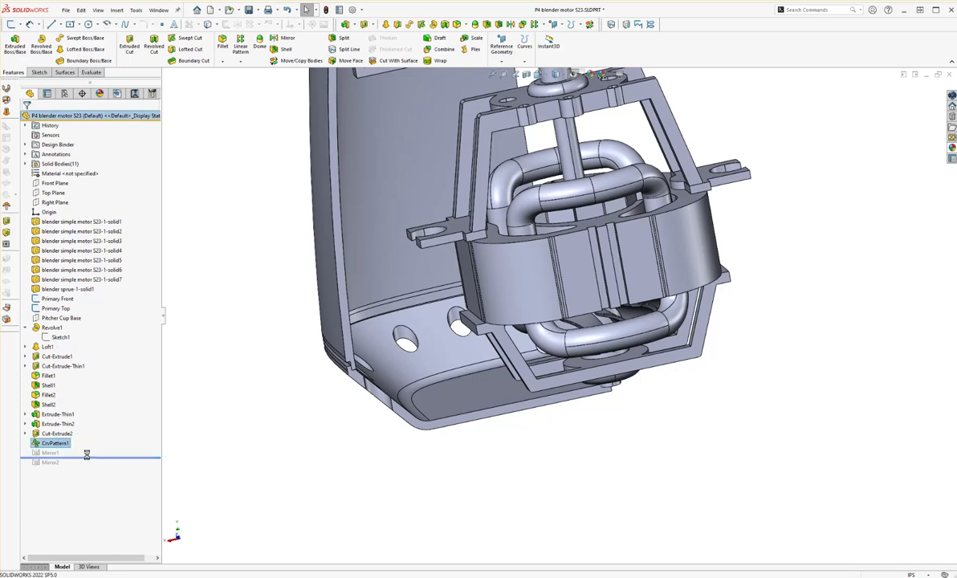
middle_click_drag(373, 382, 509, 337)
right_click(496, 277)
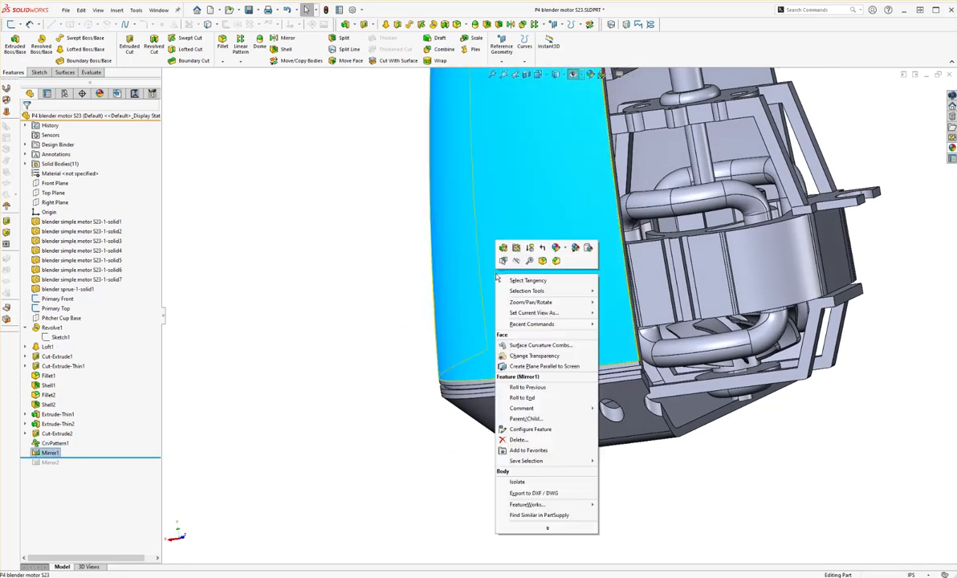
left_click(516, 262)
middle_click_drag(527, 298, 658, 200)
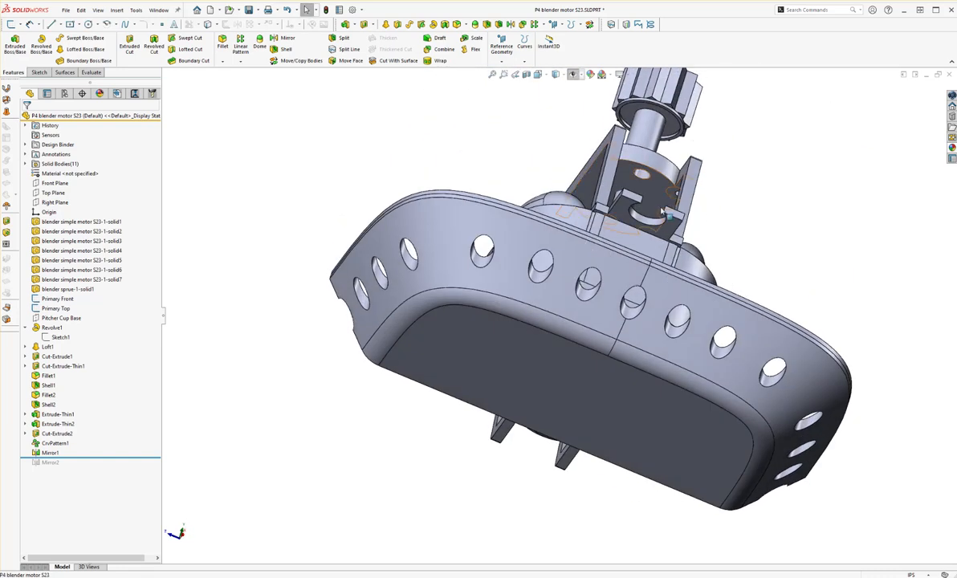
Start a sketch on the underside face of the motor's notched mounting tab.
scroll(658, 201, "down", 3)
left_click(586, 220)
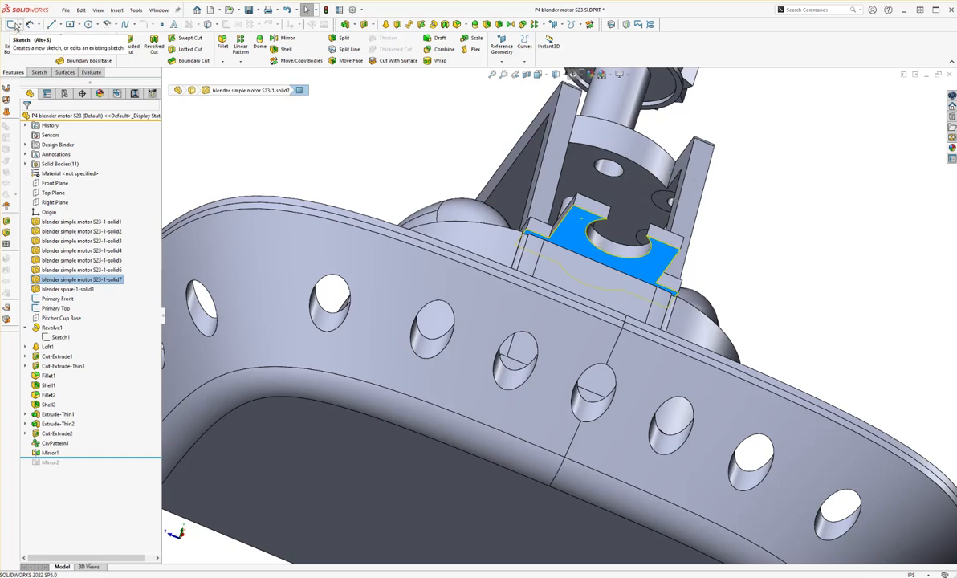
left_click(36, 73)
left_click(11, 45)
Convert the small circle of the Primary Top layout sketch over the tab's notch into the sketch and make it construction geometry.
scroll(557, 313, "up", 3)
middle_click_drag(608, 277, 676, 159)
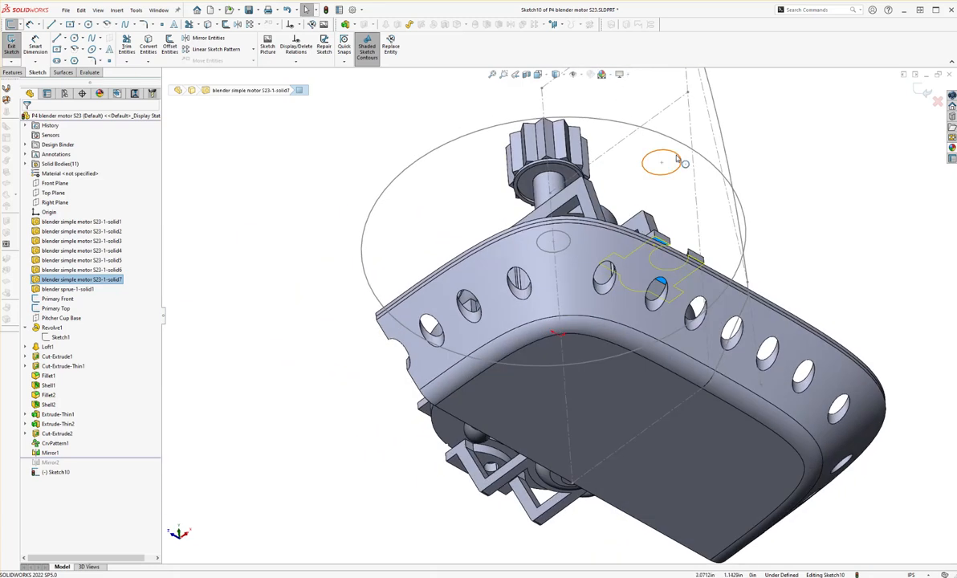
left_click(678, 158)
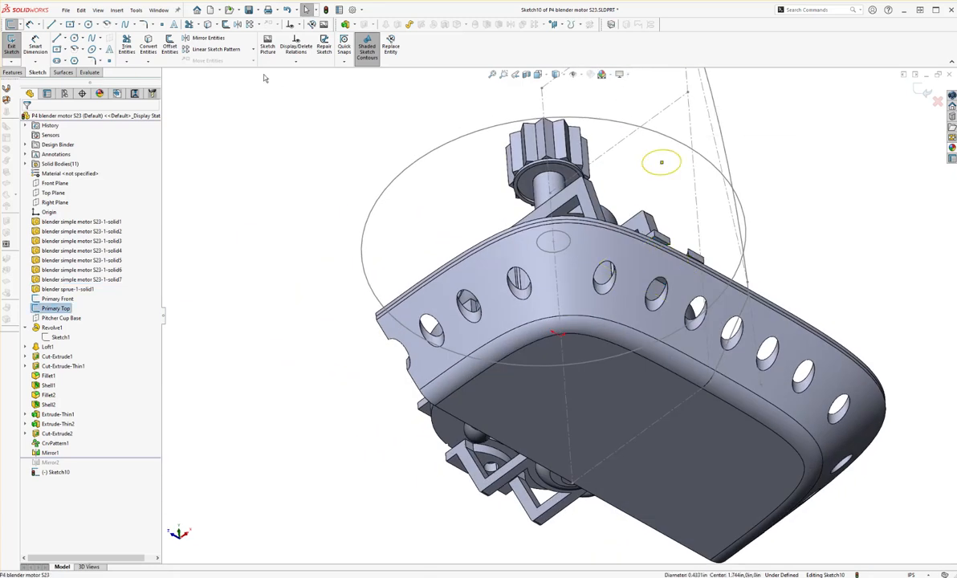
left_click(149, 46)
scroll(671, 232, "down", 2)
middle_click_drag(669, 272, 576, 317)
scroll(786, 232, "up", 1)
scroll(787, 232, "down", 1)
middle_click_drag(684, 220, 637, 408)
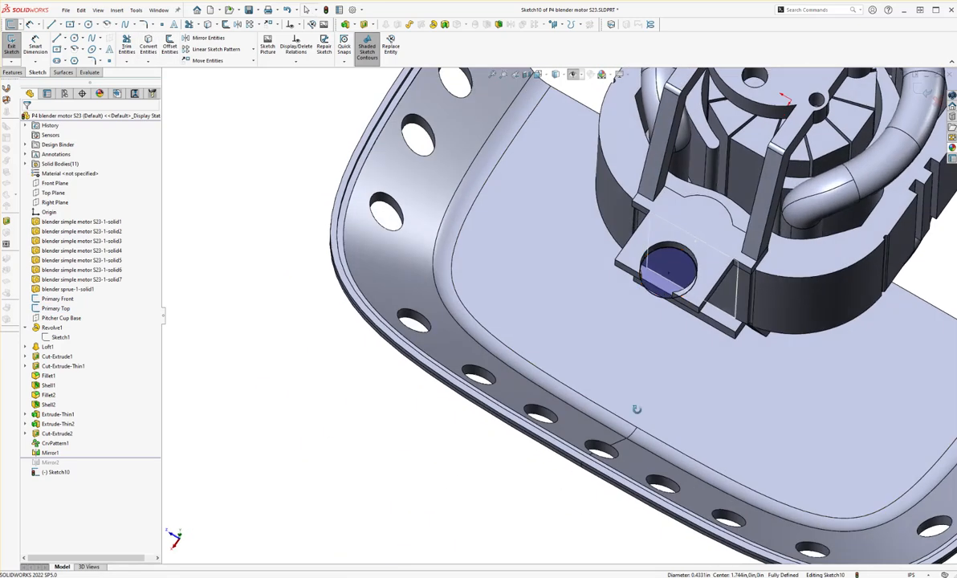
left_click(652, 297)
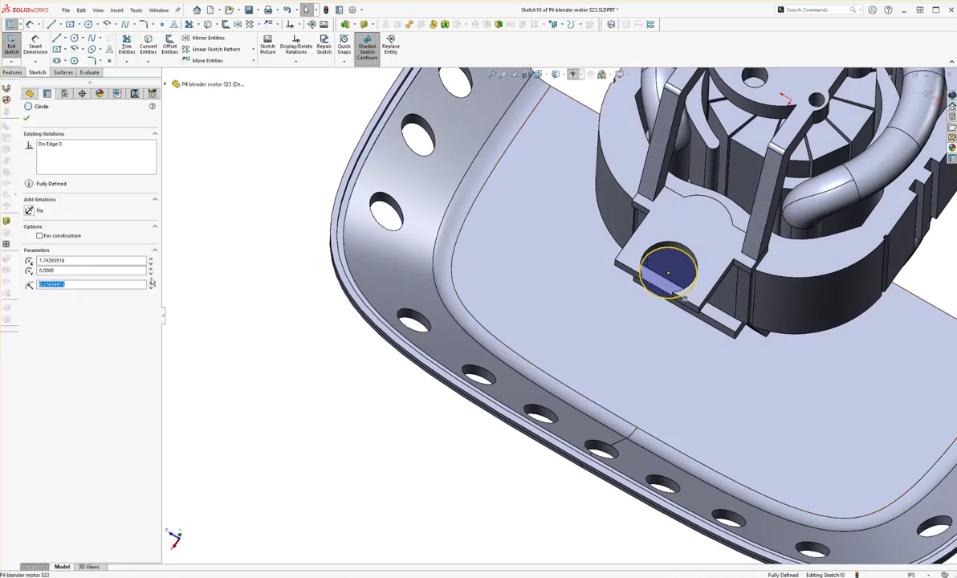
left_click(63, 237)
key("Escape")
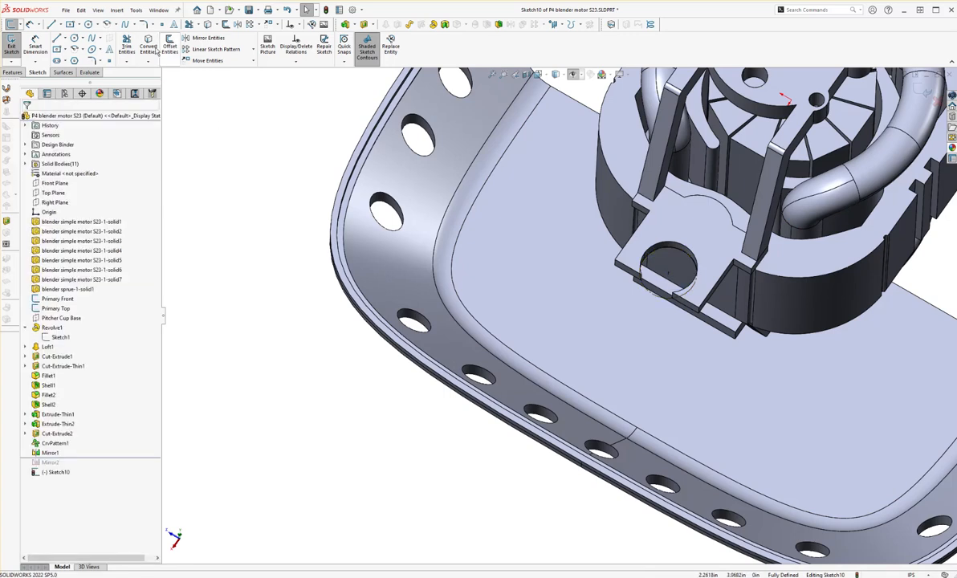
Sketch a slightly larger circle, about 0.24 in in radius, concentric with the construction circle.
left_click(74, 39)
left_click(668, 273)
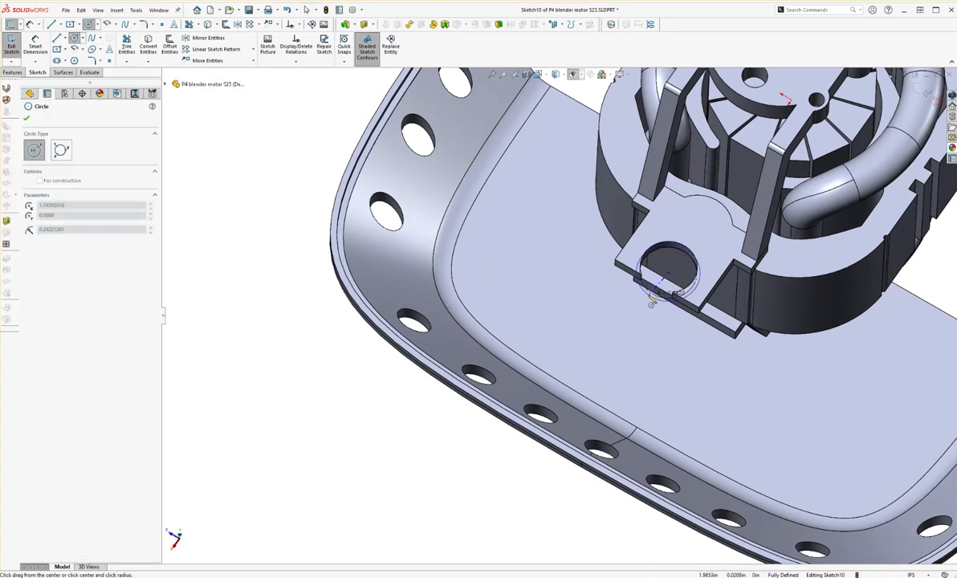
left_click(651, 303)
key("Escape")
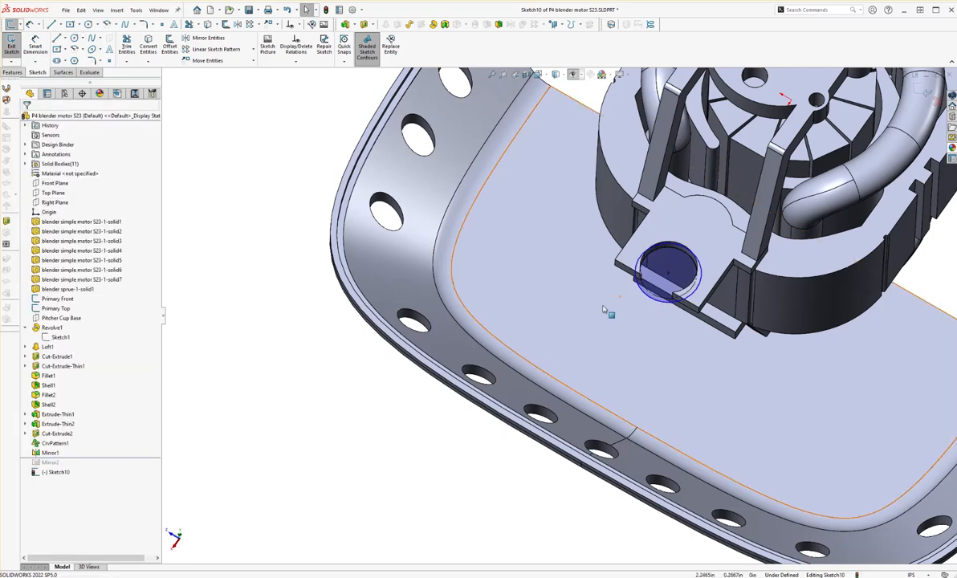
Set up a boss extrusion of the circle down toward the lower housing floor with the Up To Next end condition.
left_click(20, 73)
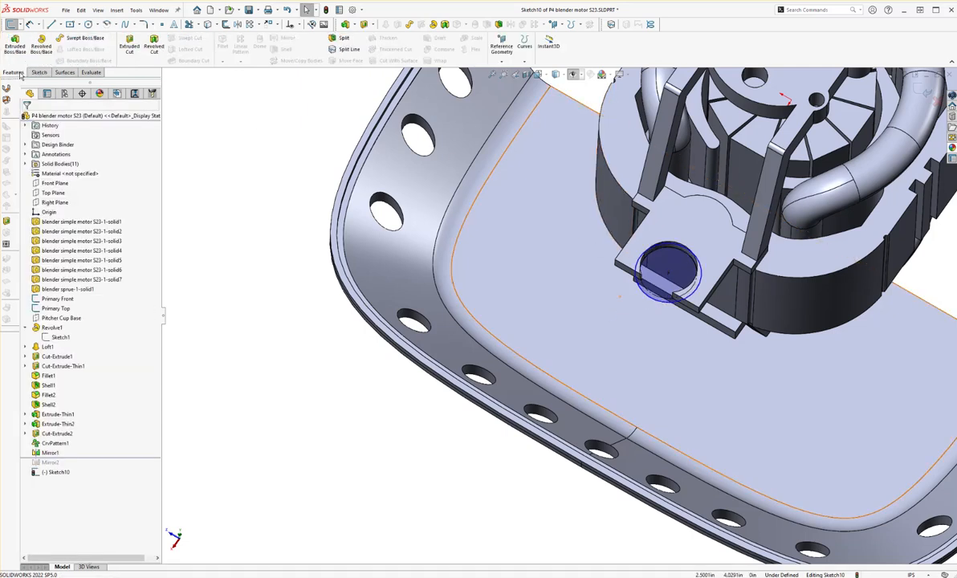
left_click(16, 45)
scroll(723, 304, "up", 2)
middle_click_drag(722, 304, 596, 263)
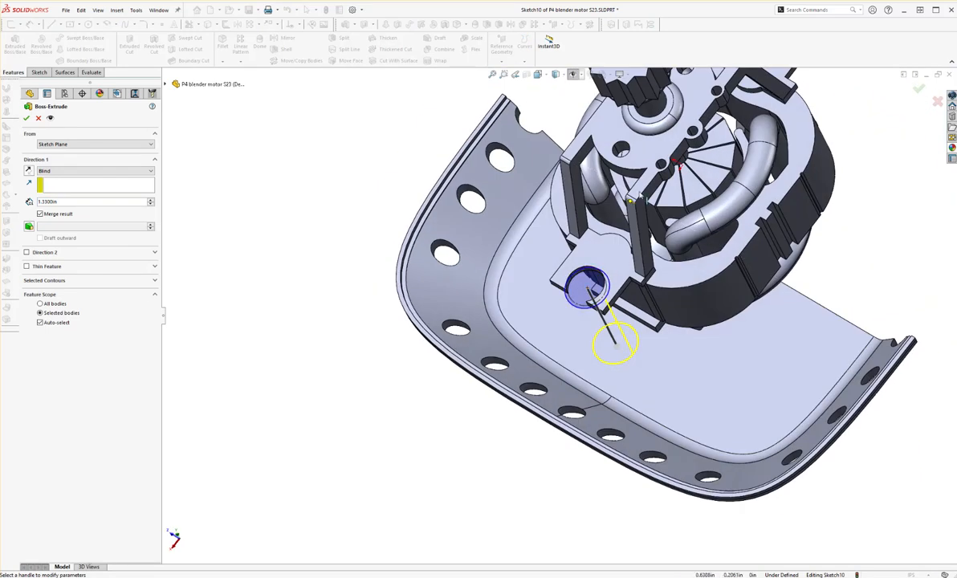
middle_click_drag(534, 371, 192, 180)
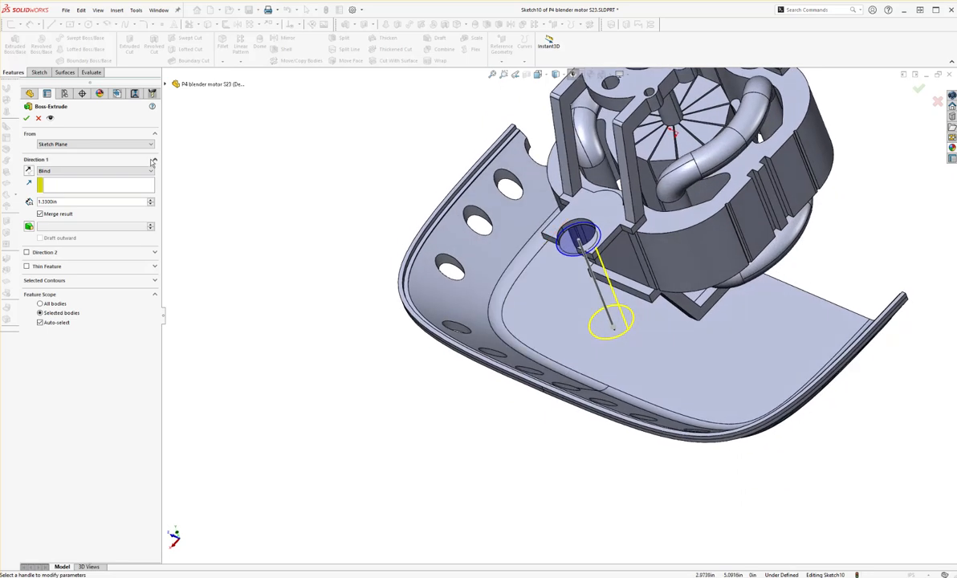
left_click(90, 170)
left_click(59, 191)
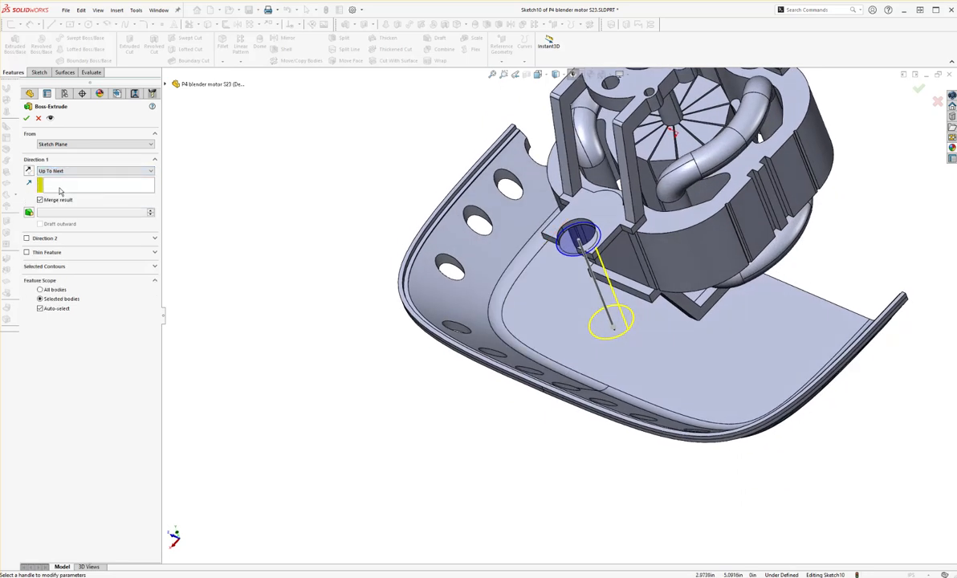
Examine the boss extrusion preview from the side and from above against the motor bracket and lower housing.
middle_click_drag(602, 368, 481, 208)
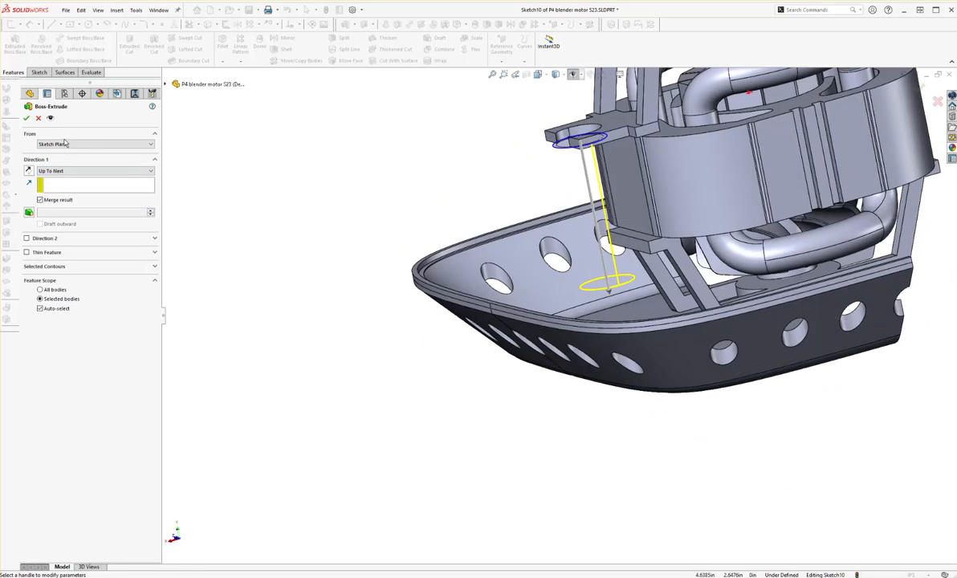
middle_click_drag(443, 281, 601, 276)
scroll(655, 281, "down", 3)
middle_click_drag(655, 281, 642, 194)
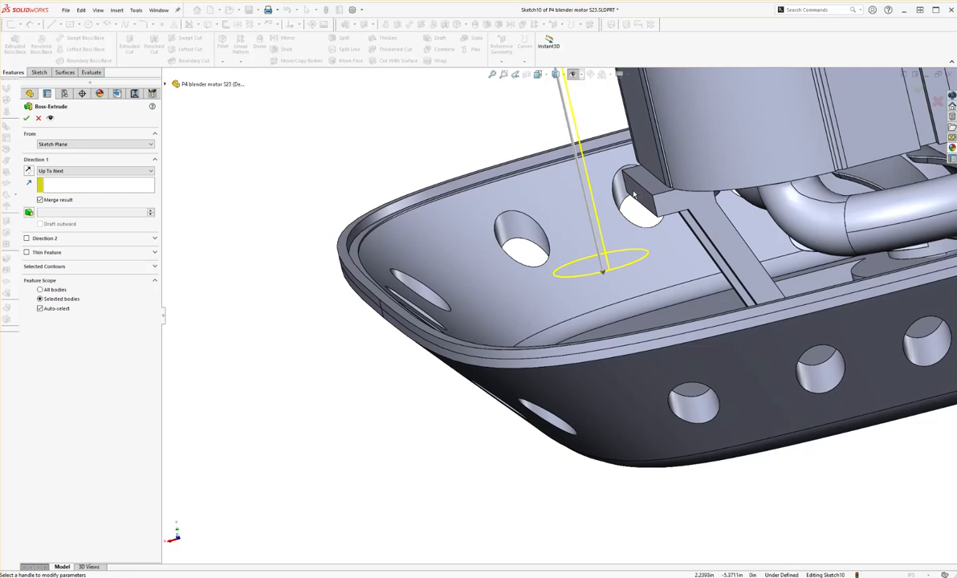
scroll(585, 113, "up", 3)
left_click(544, 75)
left_click(553, 98)
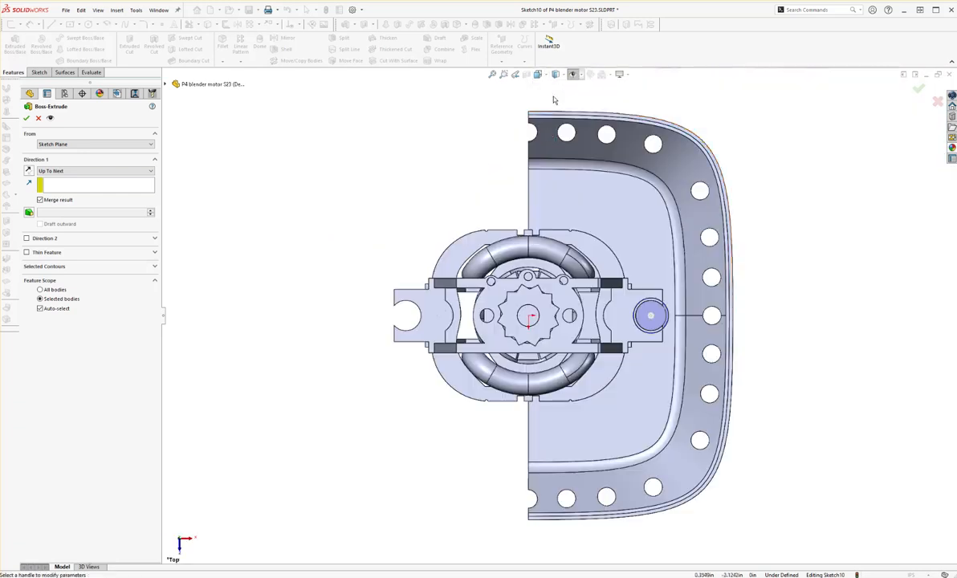
scroll(666, 312, "down", 5)
middle_click_drag(574, 305, 570, 245)
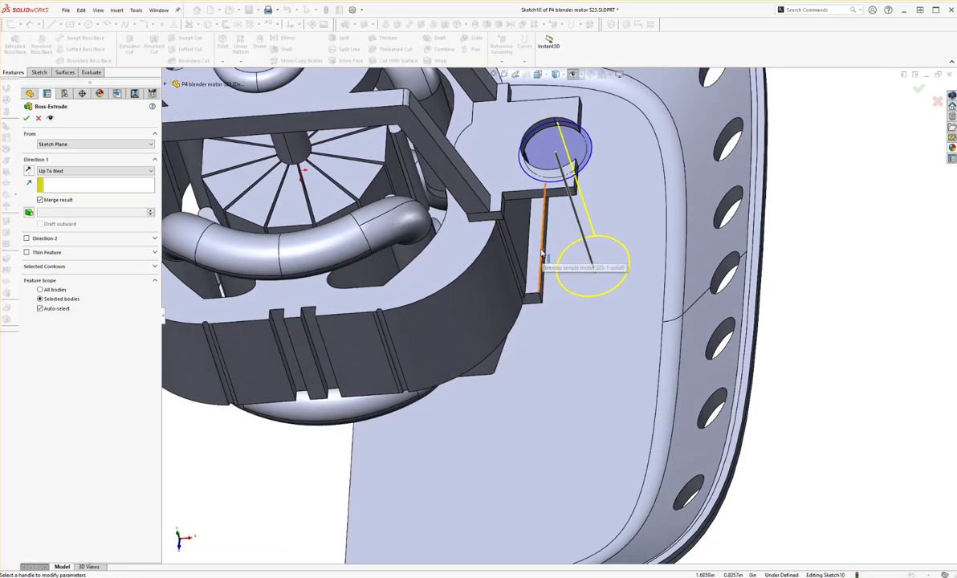
scroll(566, 321, "up", 3)
Apply an inward draft of 3° to the boss extrusion.
middle_click_drag(560, 348, 812, 191)
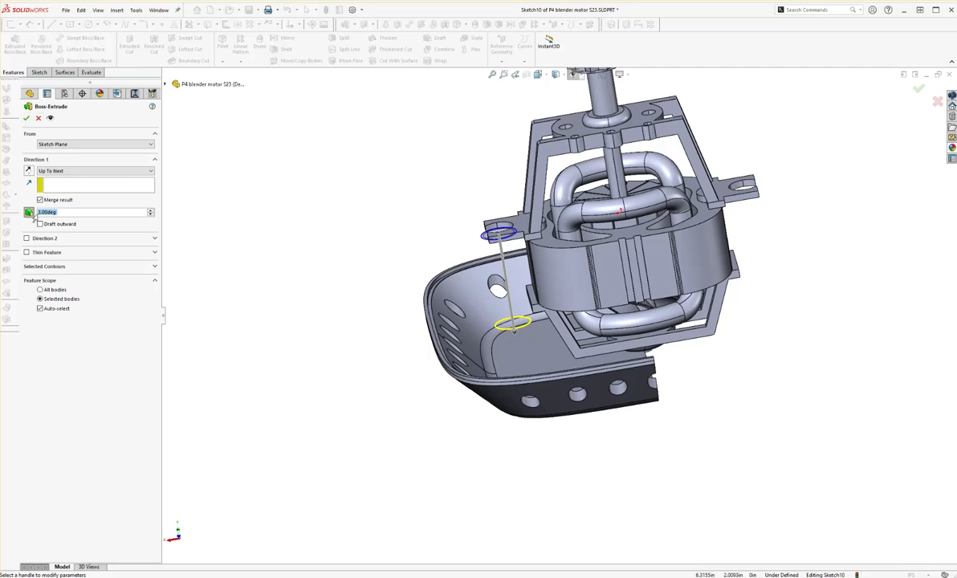
scroll(501, 292, "down", 8)
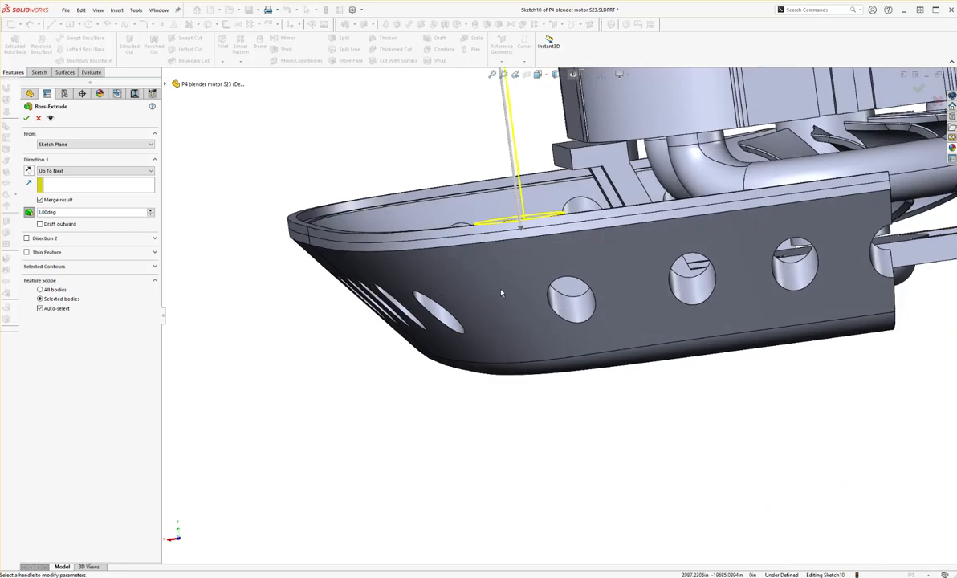
scroll(501, 293, "up", 2)
middle_click_drag(505, 196, 533, 164)
scroll(513, 180, "down", 1)
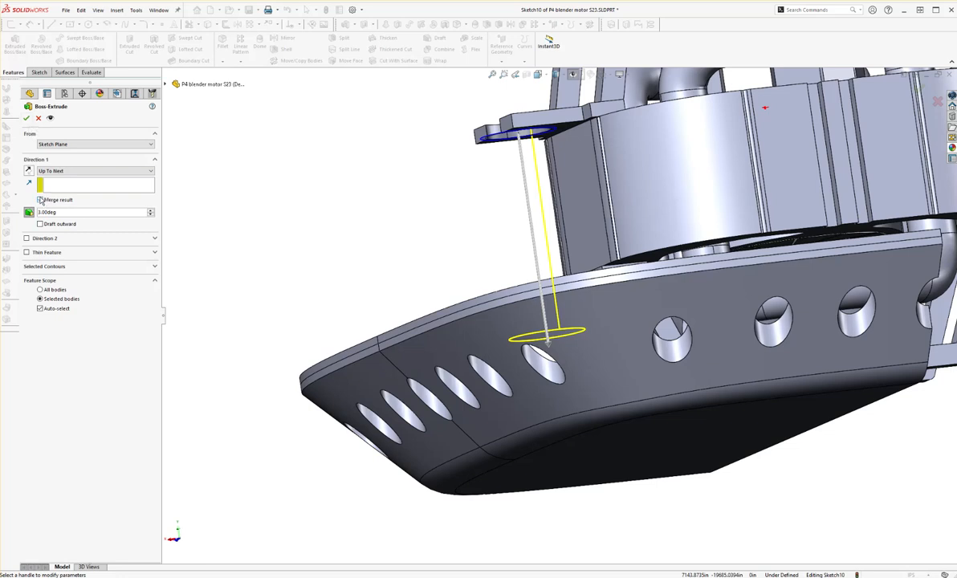
Limit the boss extrusion's feature scope to the lower housing body and complete the extrusion.
left_click(40, 309)
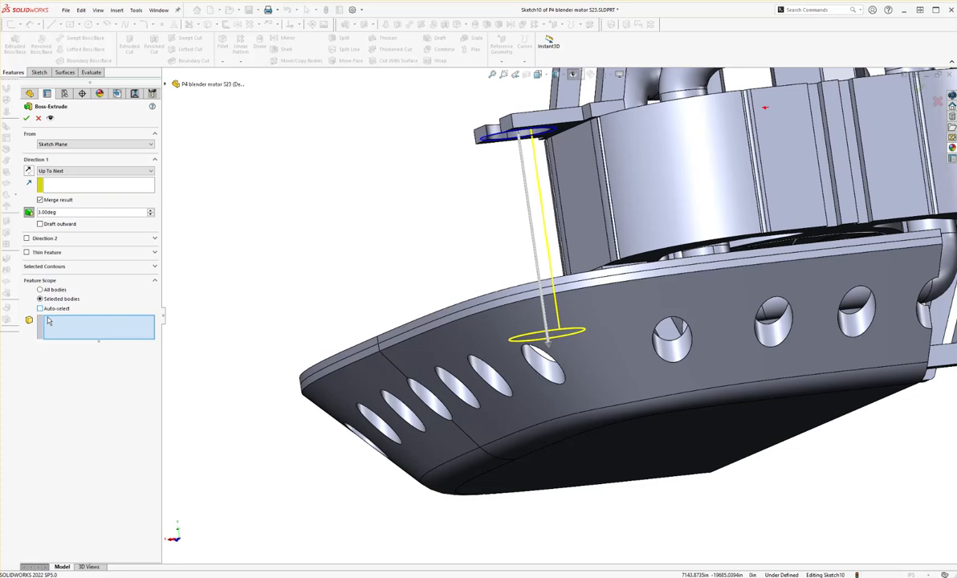
left_click(615, 414)
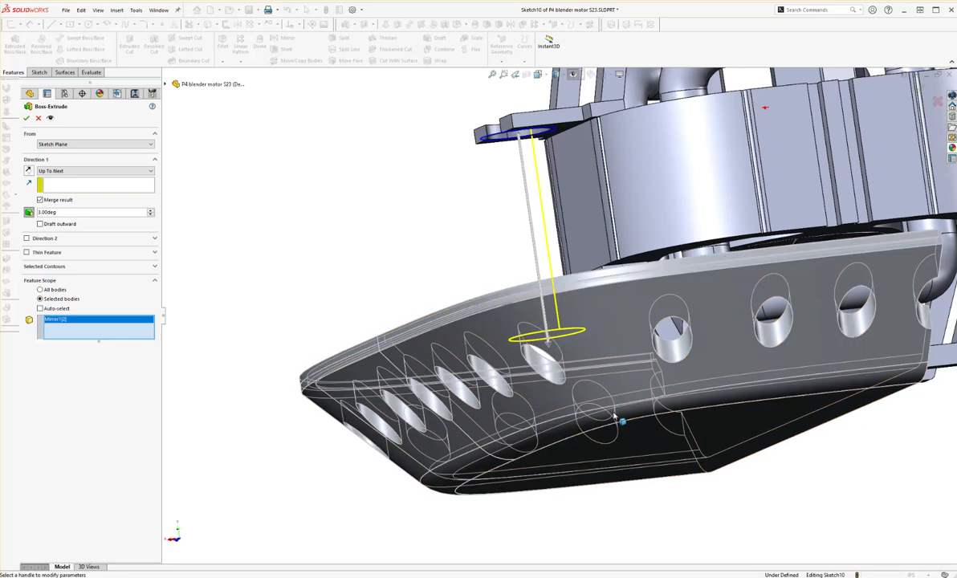
left_click(27, 118)
middle_click_drag(449, 361, 590, 366)
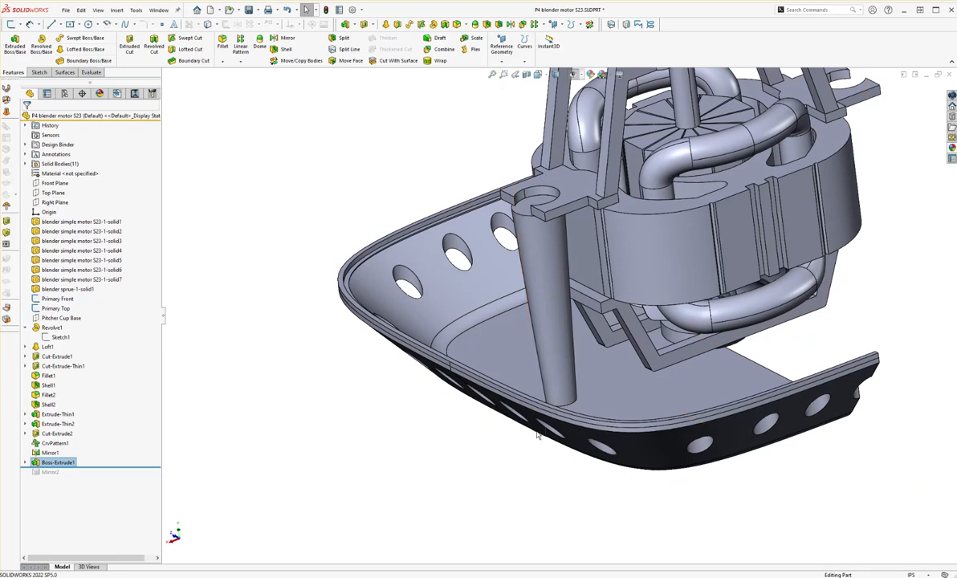
Run a 1° draft analysis using the lower housing's flat underside as the pull direction.
middle_click_drag(353, 401, 531, 278)
left_click(531, 277)
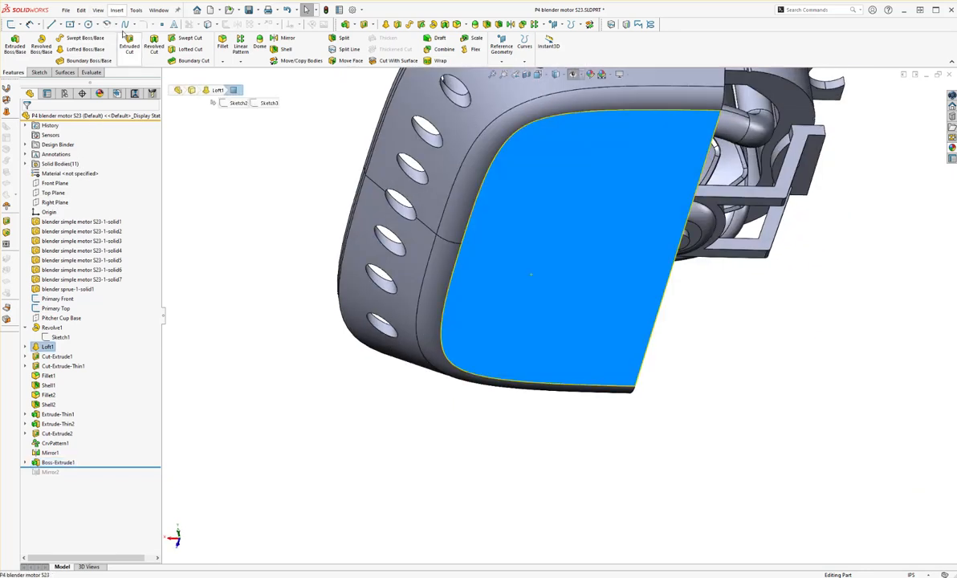
left_click(98, 11)
mouse_move(123, 51)
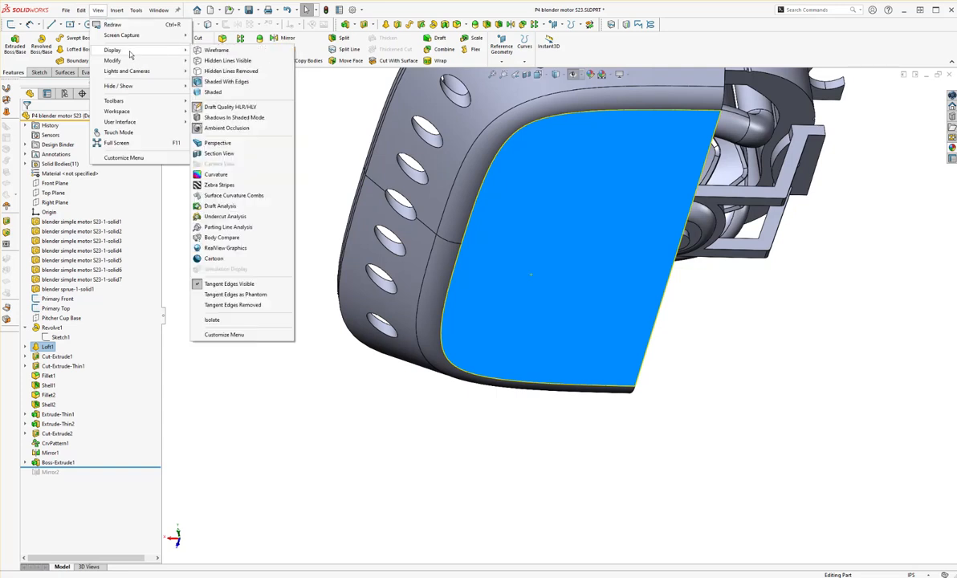
left_click(203, 206)
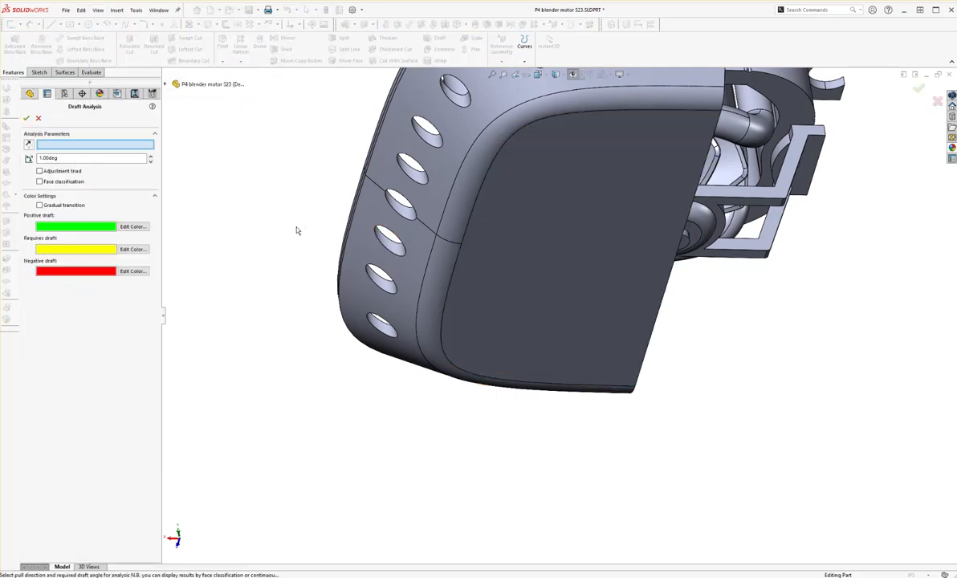
left_click(531, 218)
Examine the draft analysis colours on the new boss and on the lower housing's inner and outer walls.
mouse_move(503, 213)
middle_mouse_down()
mouse_move(472, 363)
mouse_move(503, 201)
middle_mouse_up()
scroll(503, 202, "down", 3)
middle_click_drag(531, 239, 521, 174)
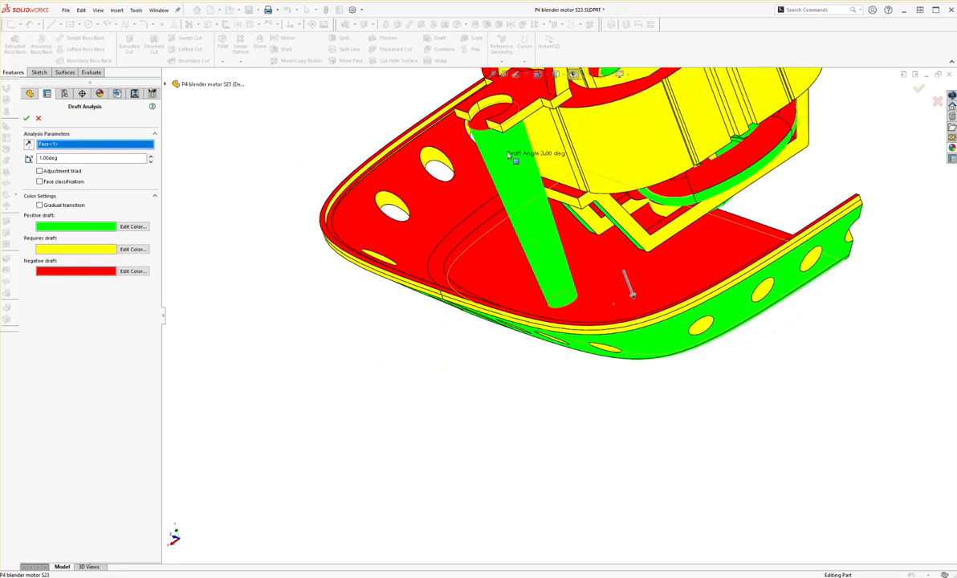
middle_click_drag(529, 232, 509, 273)
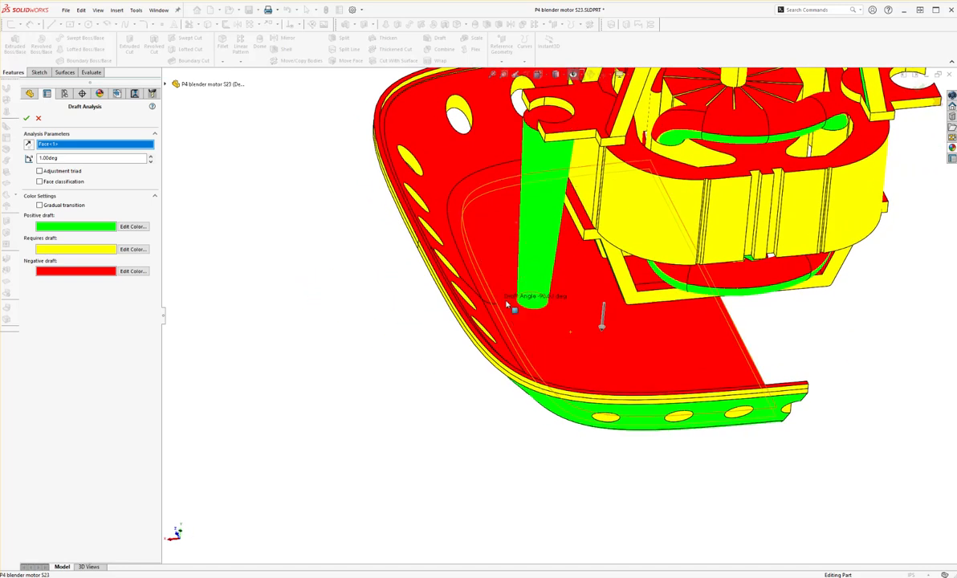
middle_click_drag(544, 337, 489, 371)
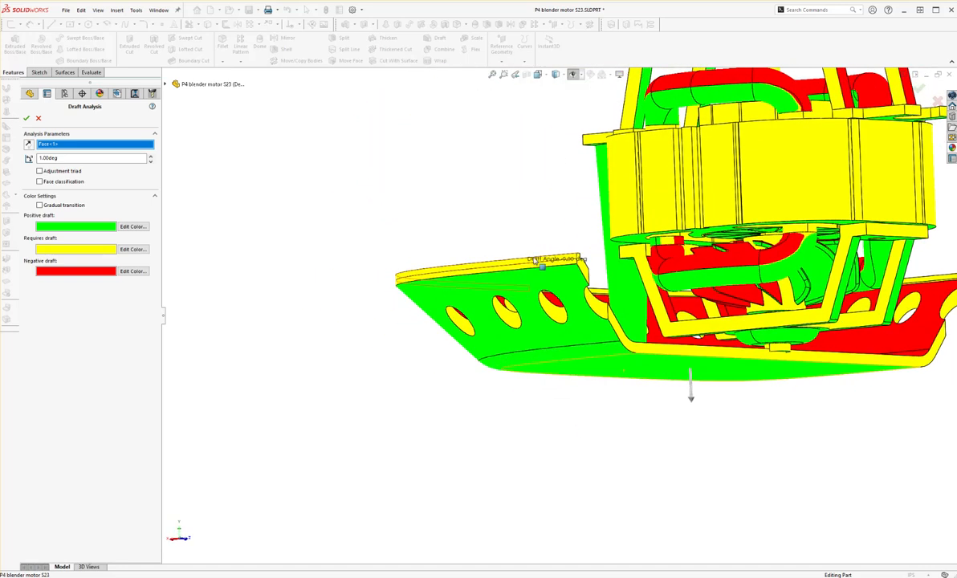
middle_click_drag(544, 276, 447, 260)
middle_click_drag(472, 365, 660, 411)
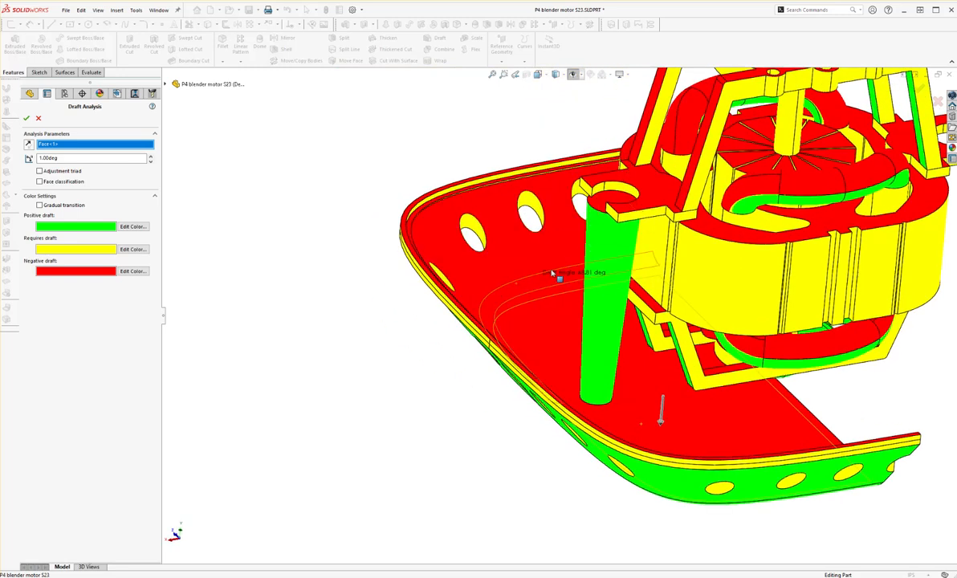
Close the draft analysis and edit the boss extrusion so its 3° draft goes outward.
middle_click_drag(604, 250, 726, 474)
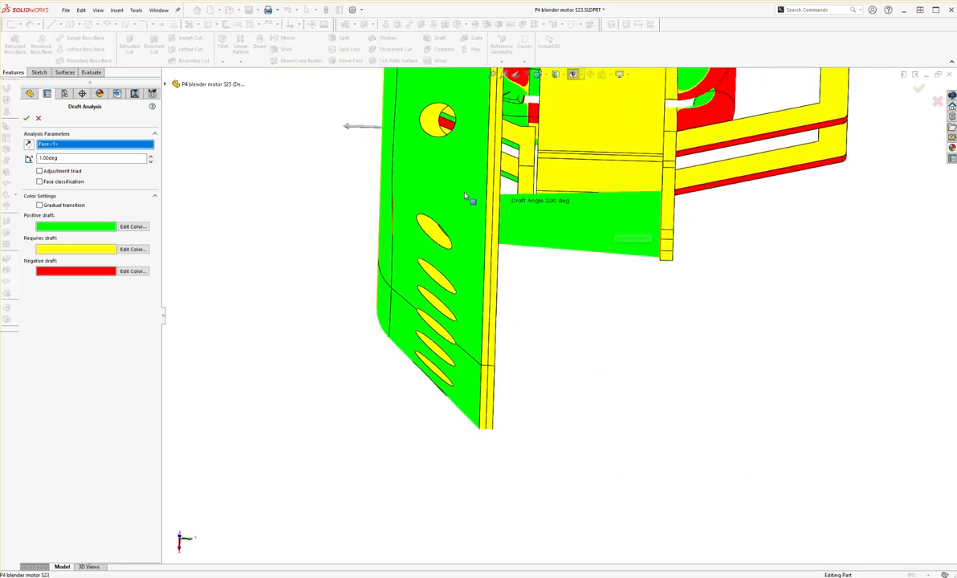
left_click(38, 118)
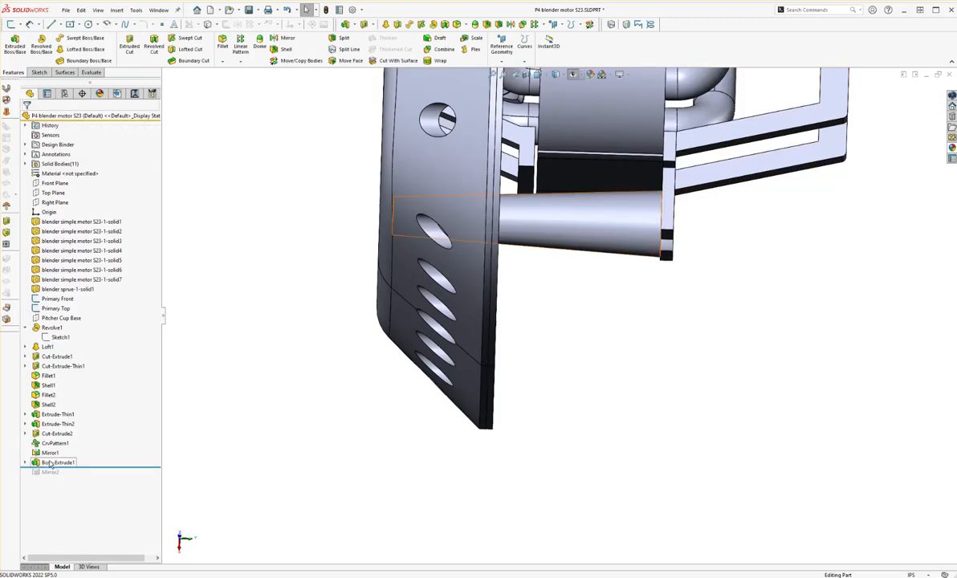
right_click(45, 464)
left_click(57, 354)
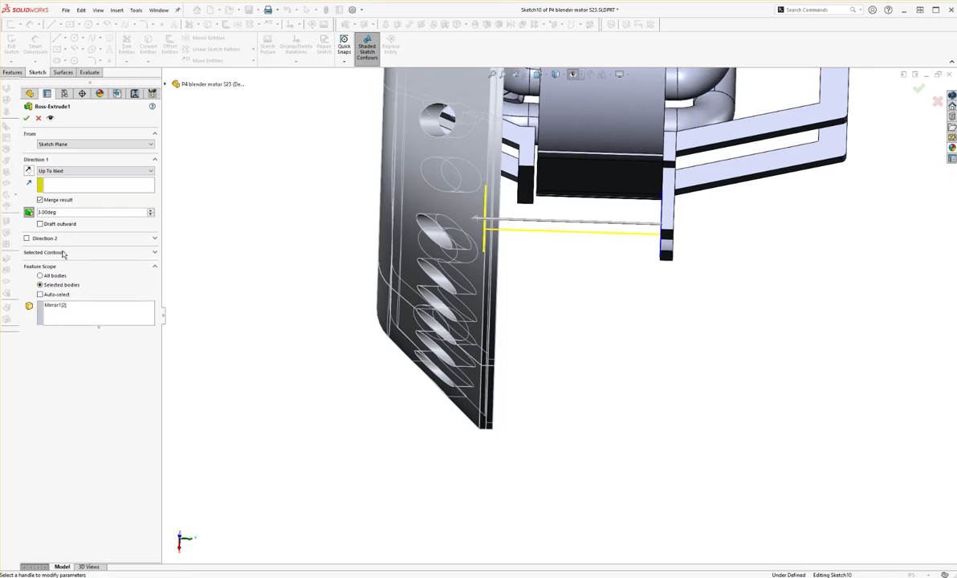
middle_click_drag(636, 297, 676, 372)
scroll(677, 371, "down", 1)
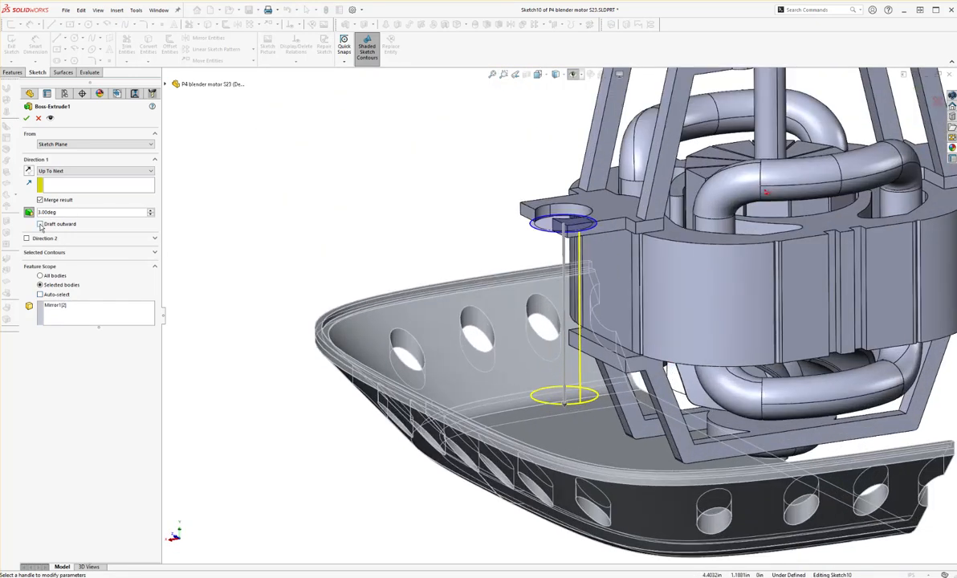
left_click(26, 118)
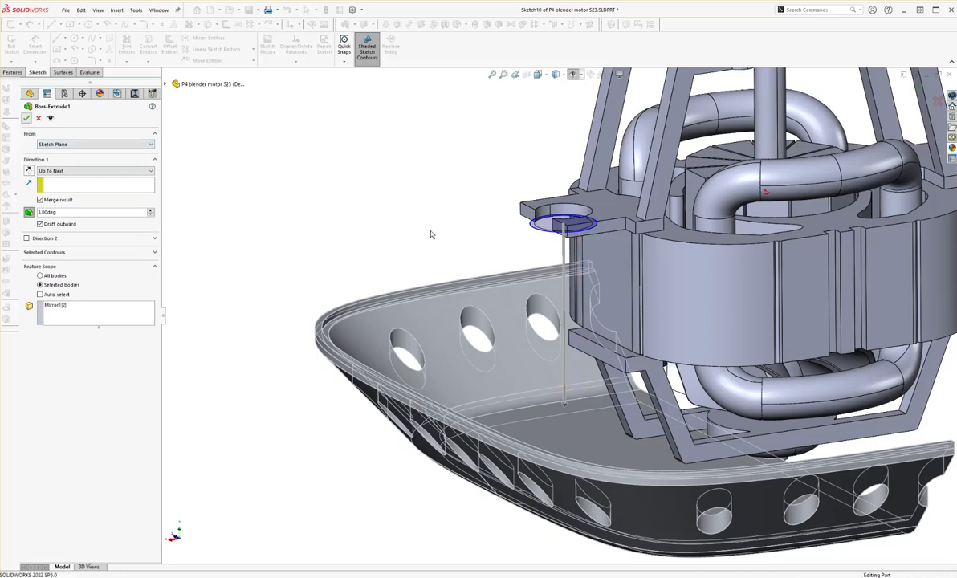
middle_click_drag(489, 233, 631, 376)
mouse_move(559, 391)
middle_mouse_down()
mouse_move(492, 405)
mouse_move(608, 356)
mouse_move(565, 325)
mouse_move(600, 265)
mouse_move(597, 309)
mouse_move(571, 383)
middle_mouse_up()
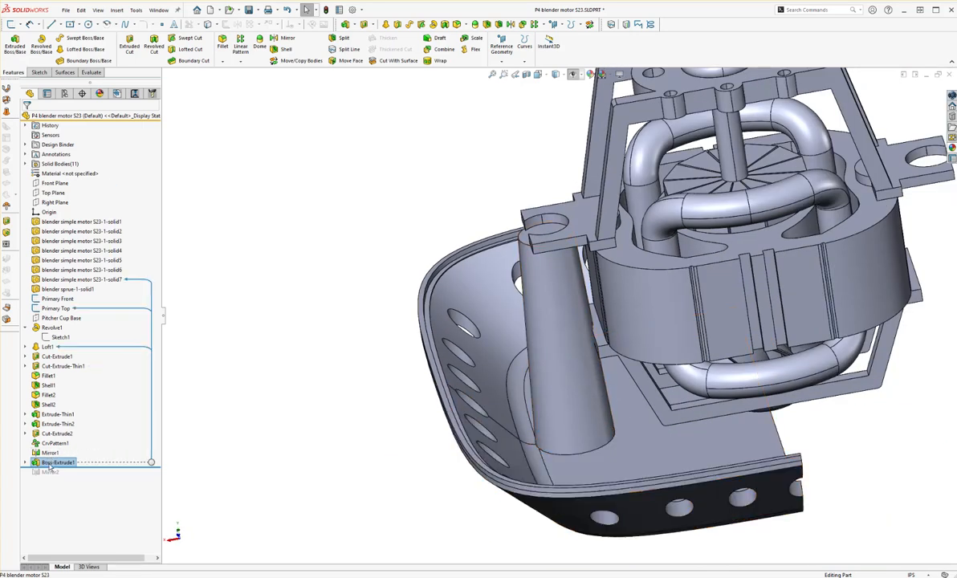
Edit the boss extrusion's end condition so it ends on the lower housing's inner floor face.
right_click(50, 466)
left_click(60, 351)
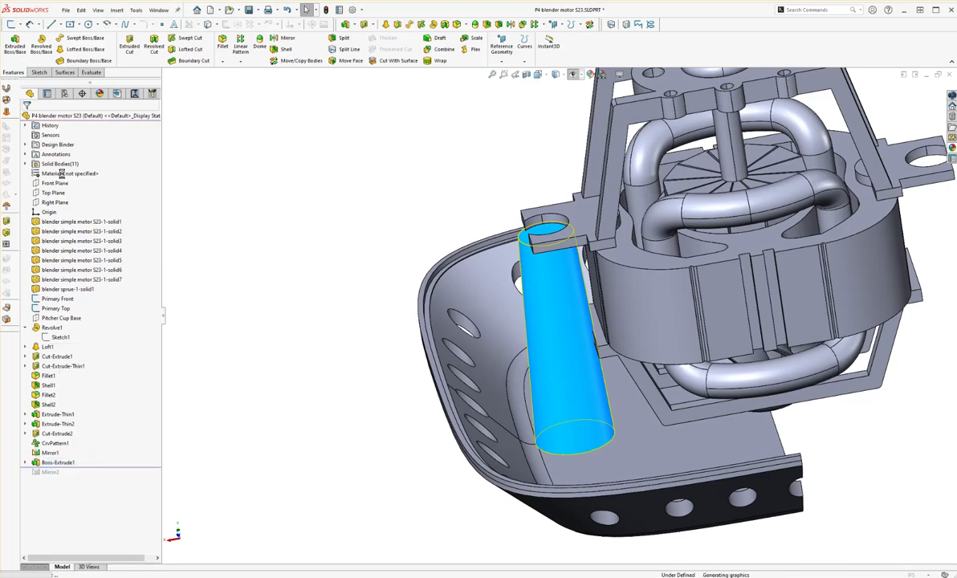
left_click(62, 171)
left_click(57, 202)
left_click(581, 434)
left_click(26, 118)
Check the outward-drafted boss with a 1° draft analysis pulled from a flat face of the lower housing, and close the analysis.
middle_click_drag(516, 390, 505, 324)
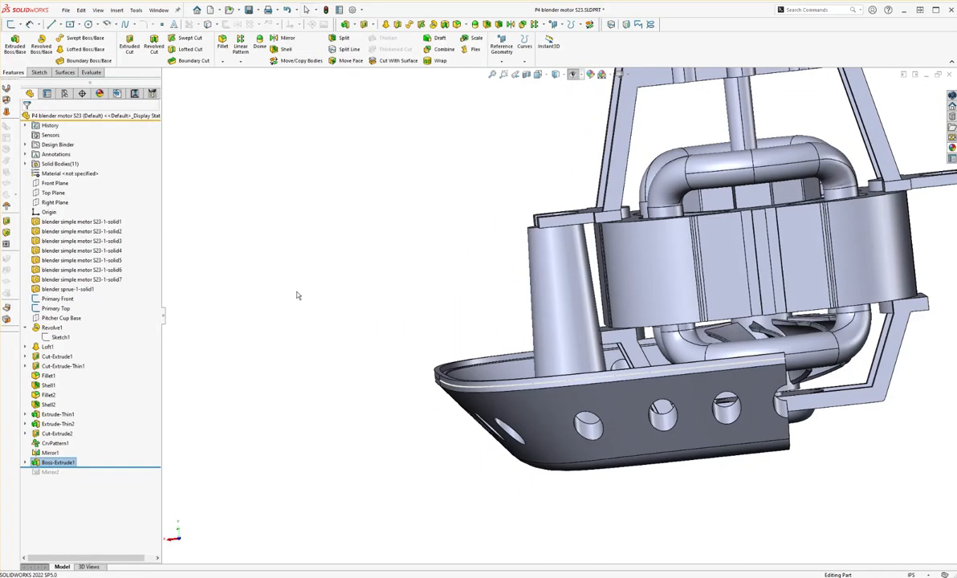
left_click(97, 10)
mouse_move(125, 53)
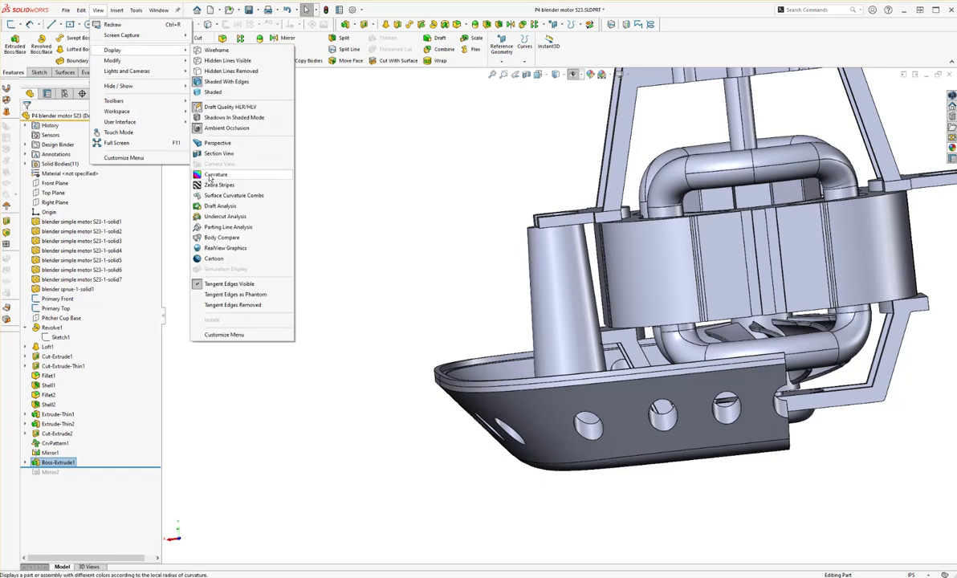
left_click(219, 206)
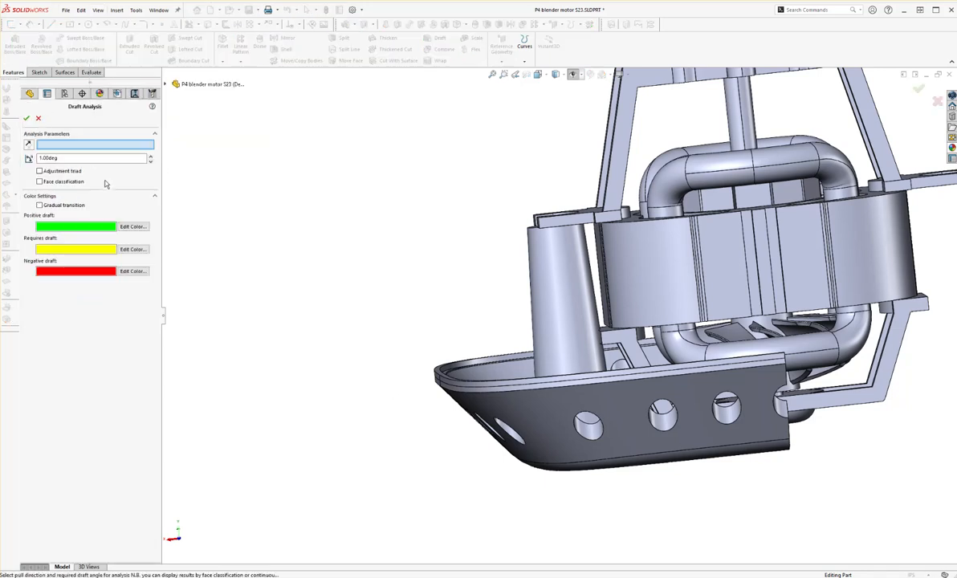
middle_click_drag(292, 330, 535, 405)
left_click(535, 405)
middle_click_drag(487, 353, 507, 377)
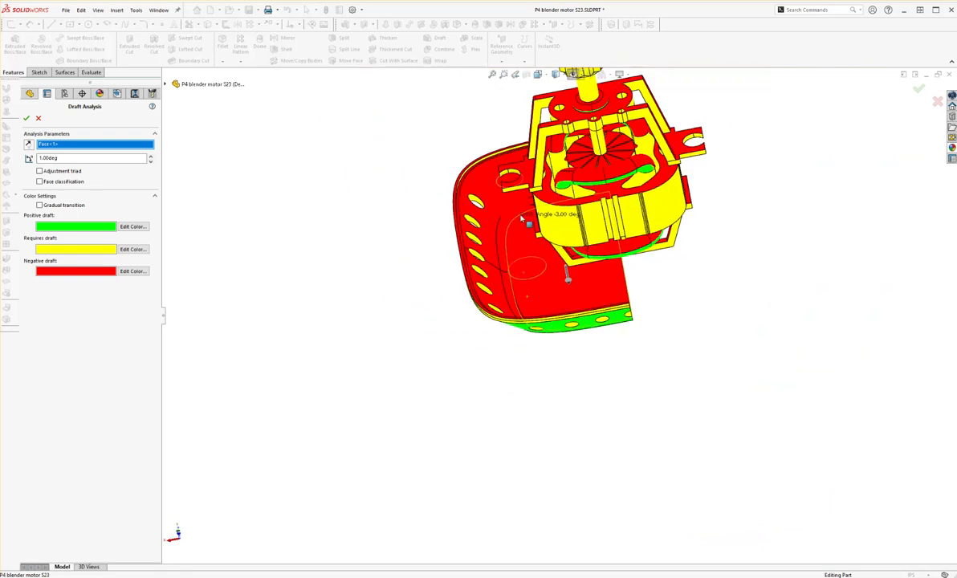
left_click(38, 119)
Start a sketch on the top face of the motor mounting boss and view it from above.
middle_click_drag(513, 209, 514, 234)
mouse_move(573, 252)
middle_mouse_down()
mouse_move(554, 281)
mouse_move(562, 201)
mouse_move(578, 265)
mouse_move(567, 252)
middle_mouse_up()
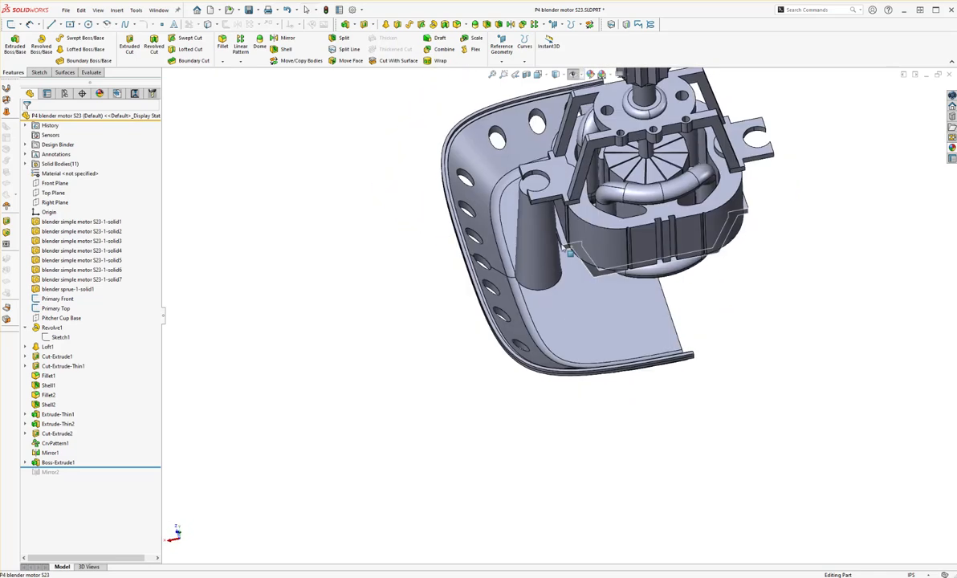
middle_click_drag(560, 207, 513, 189)
left_click(544, 194)
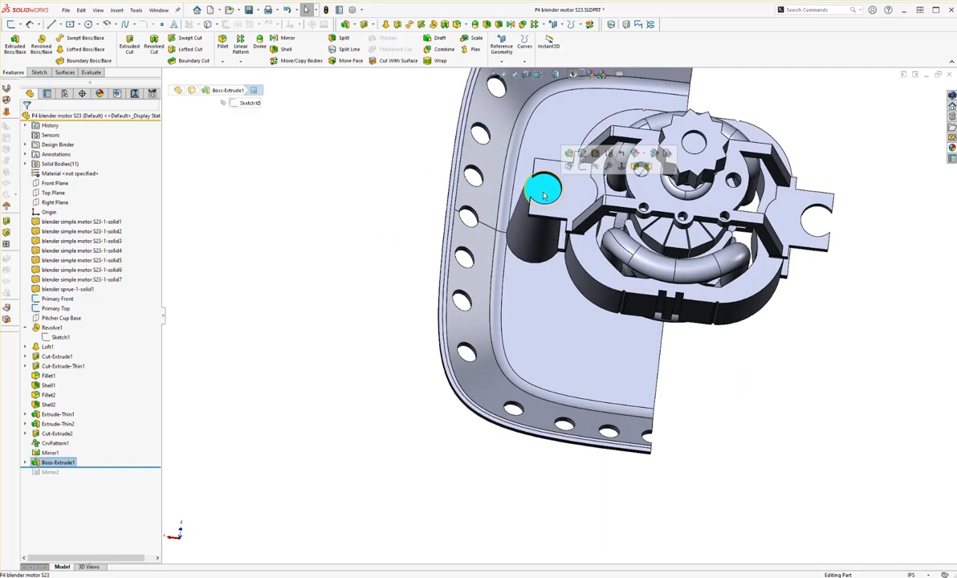
left_click(13, 25)
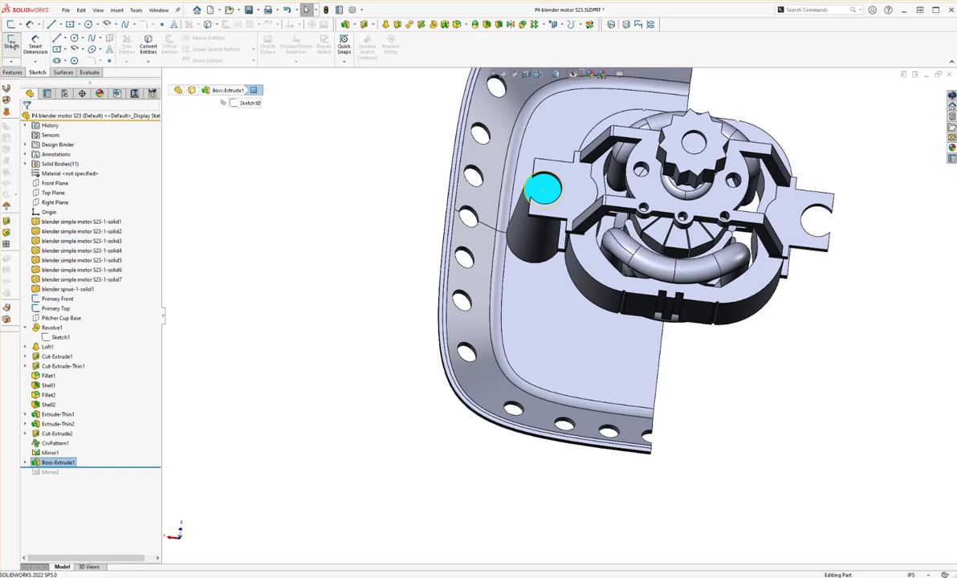
left_click(12, 45)
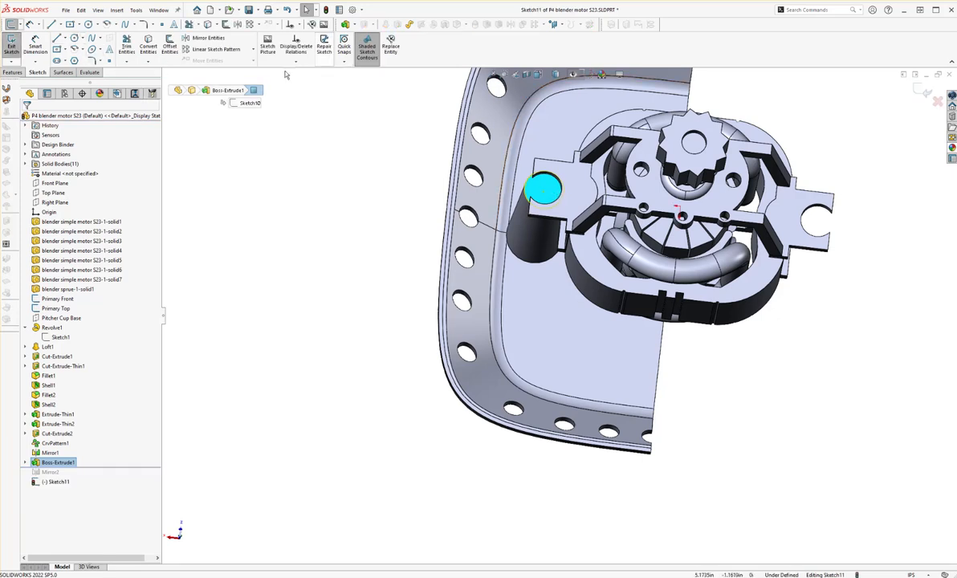
left_click(545, 77)
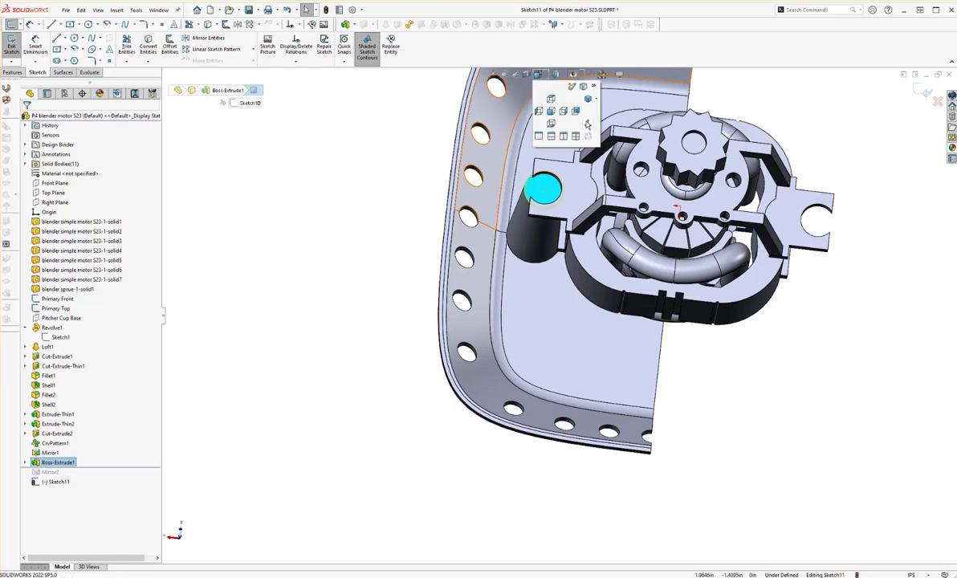
left_click(550, 104)
Sketch a small circle centred on the boss's top face for the screw hole.
scroll(695, 328, "down", 3)
key("c")
scroll(588, 317, "down", 4)
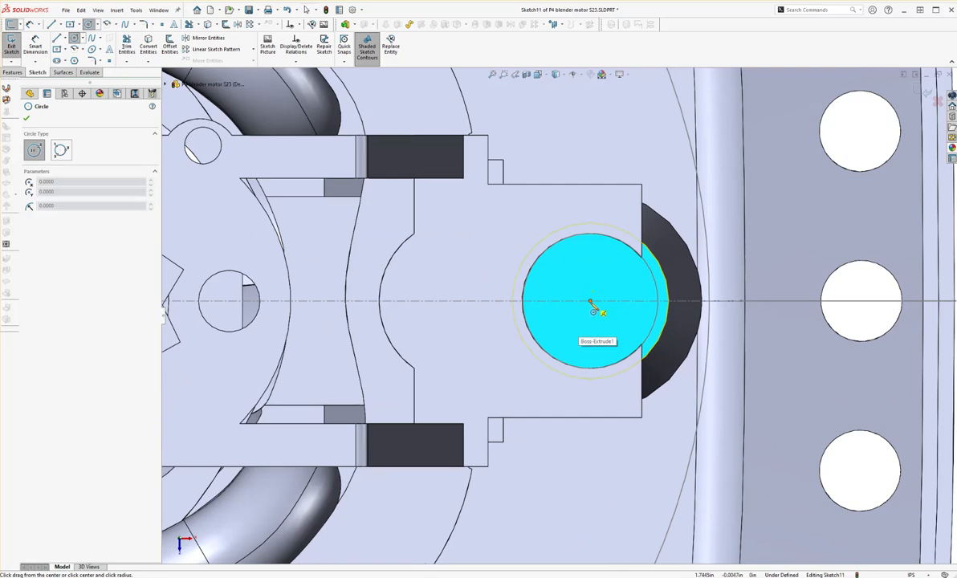
left_click(590, 301)
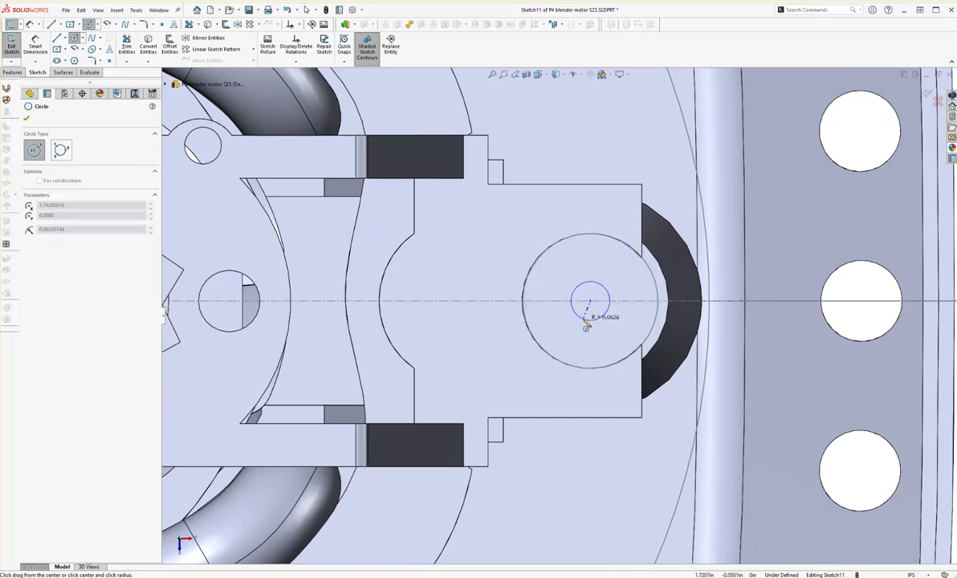
left_click(580, 328)
key("Escape")
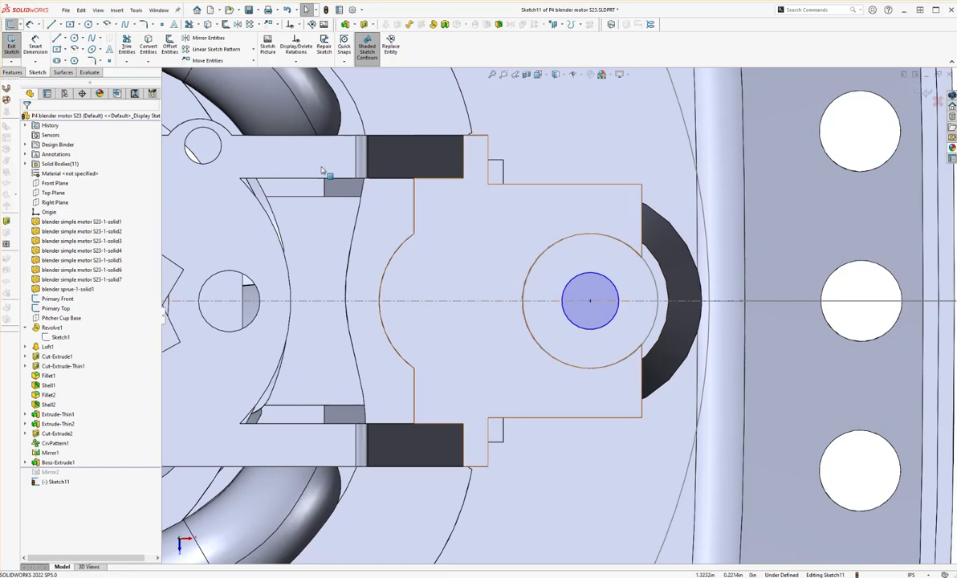
Extrude-cut the circle Through All, limiting the feature scope to the lower housing body that carries the boss.
left_click(12, 72)
left_click(128, 44)
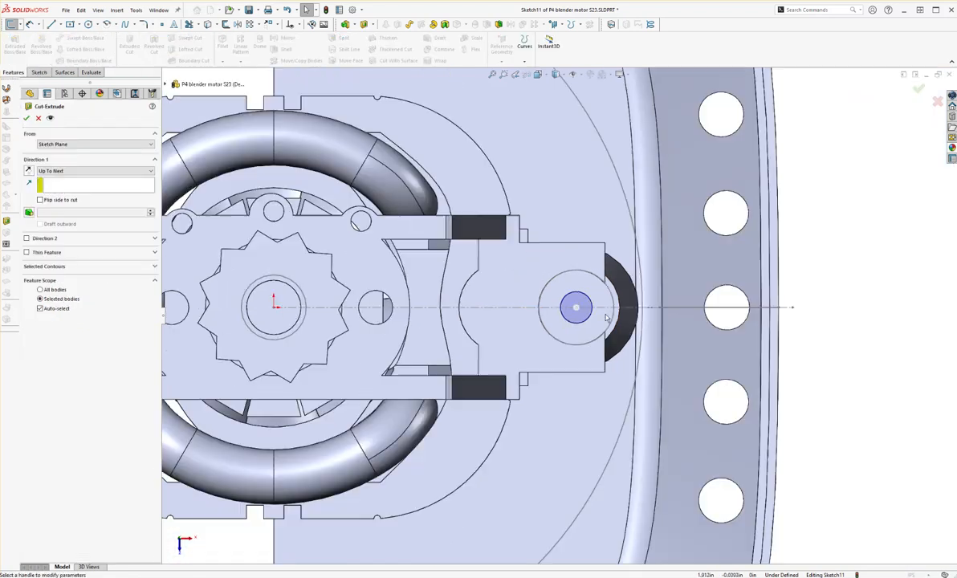
left_click(60, 170)
left_click(55, 178)
left_click(45, 309)
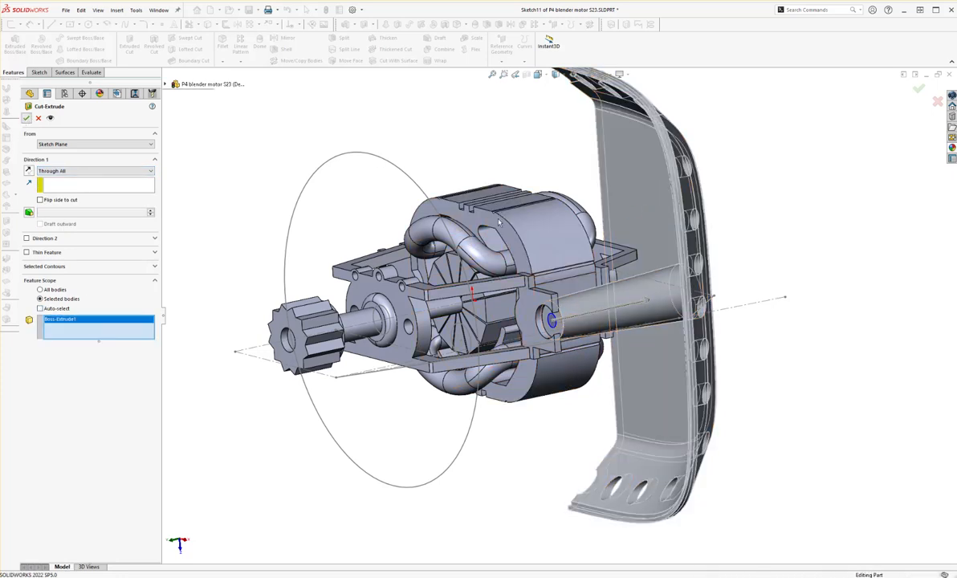
left_click(25, 118)
middle_click_drag(705, 251, 561, 274)
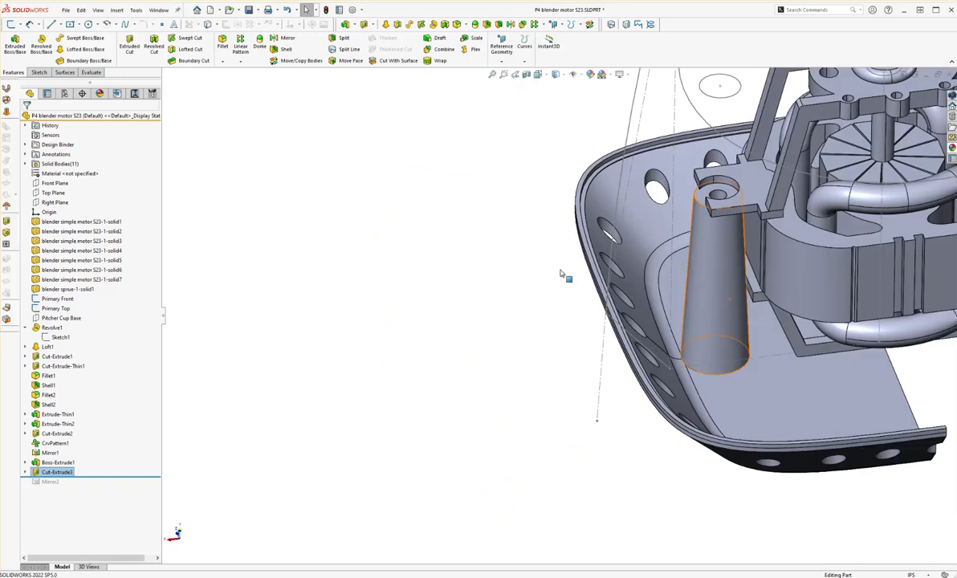
Roll the model history forward past the final mirror to include the drilled boss in the mirrored housing.
left_click(728, 273)
mouse_move(728, 273)
middle_mouse_down()
mouse_move(670, 229)
mouse_move(614, 241)
middle_mouse_up()
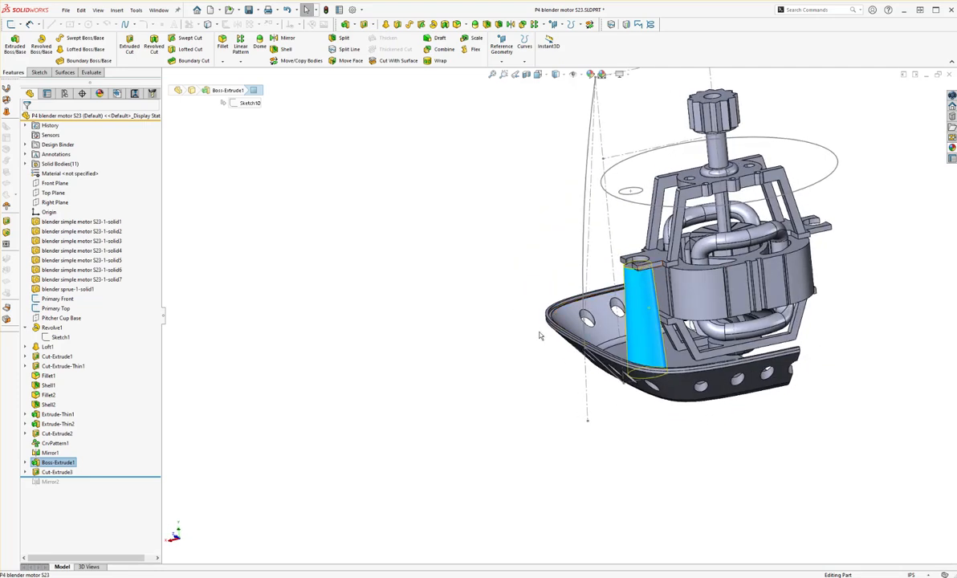
middle_click_drag(685, 352, 726, 249)
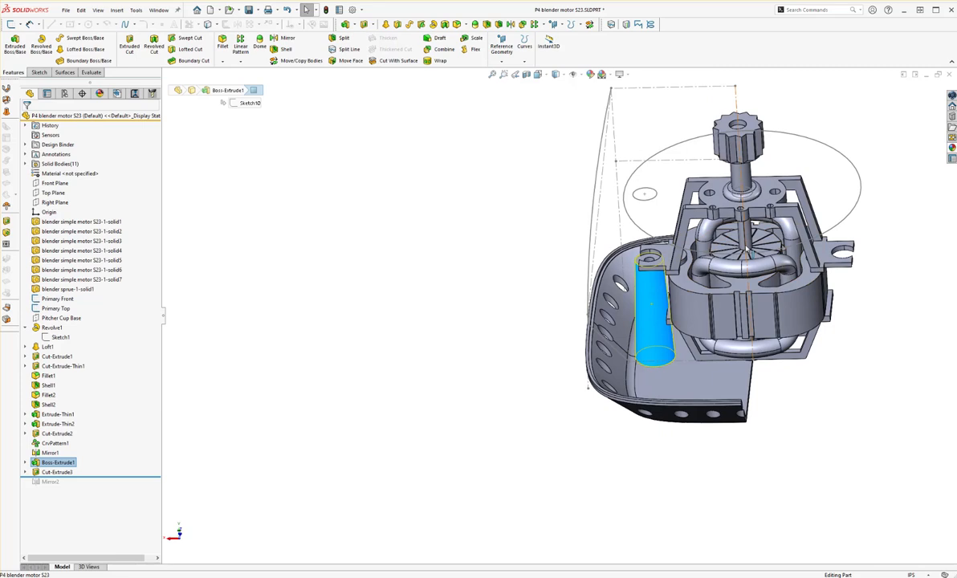
left_click_drag(86, 476, 86, 488)
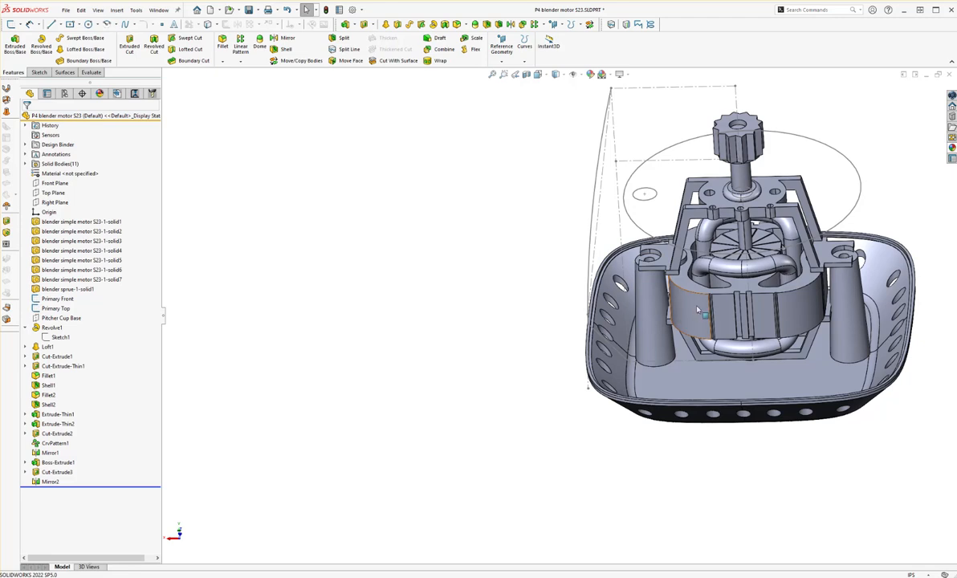
Show the hidden upper housing body, Mirror2[1], from the list of solid bodies.
left_click(25, 164)
left_click(67, 260)
left_click(73, 233)
Examine the complete blender enclosure from several sides, including the top recess, side walls and lower vents.
scroll(481, 290, "up", 3)
middle_click_drag(636, 339, 650, 317)
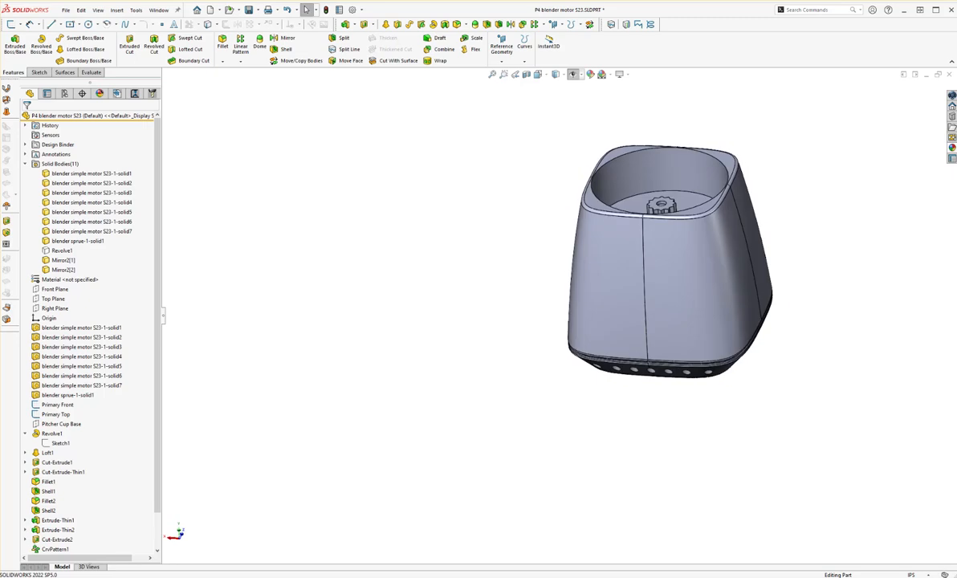
scroll(791, 248, "down", 3)
scroll(766, 278, "up", 2)
middle_click_drag(745, 281, 474, 265)
scroll(576, 247, "up", 3)
scroll(575, 247, "down", 3)
middle_click_drag(576, 247, 612, 186)
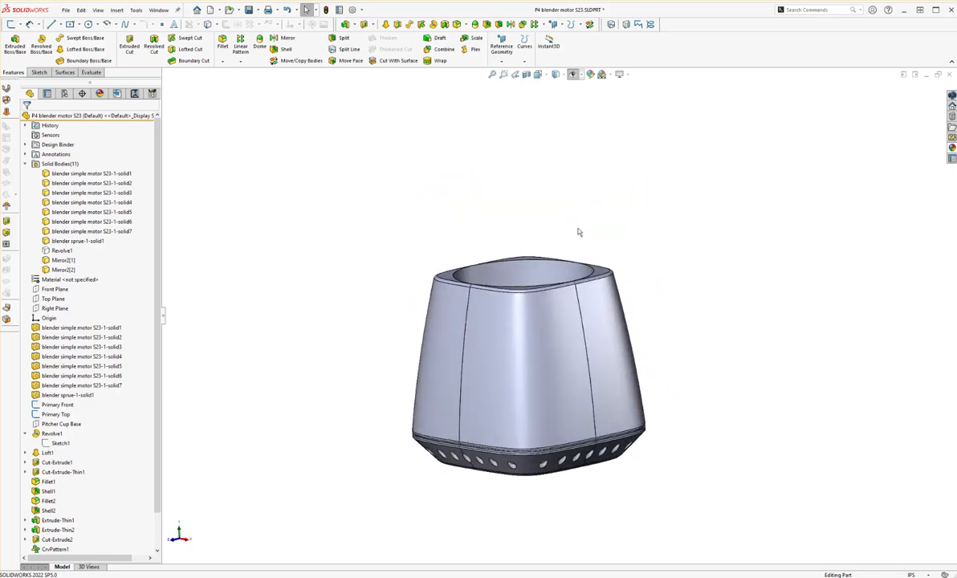
scroll(488, 344, "up", 2)
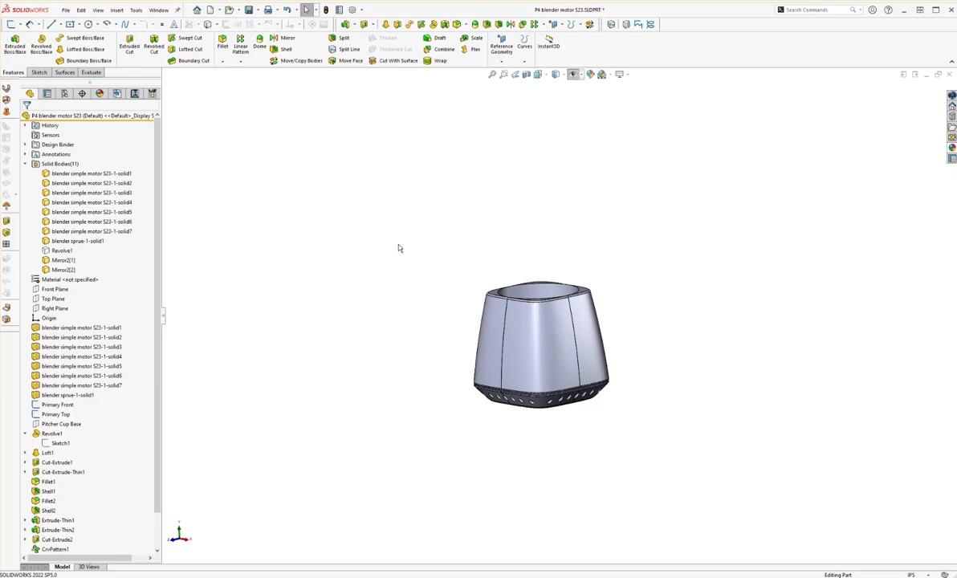
scroll(566, 363, "down", 2)
middle_click_drag(566, 362, 521, 410)
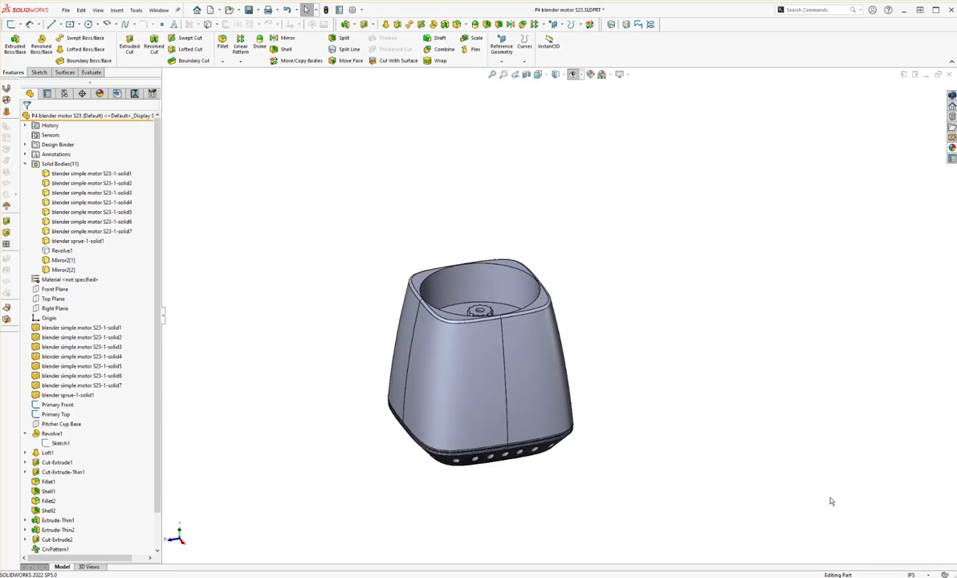